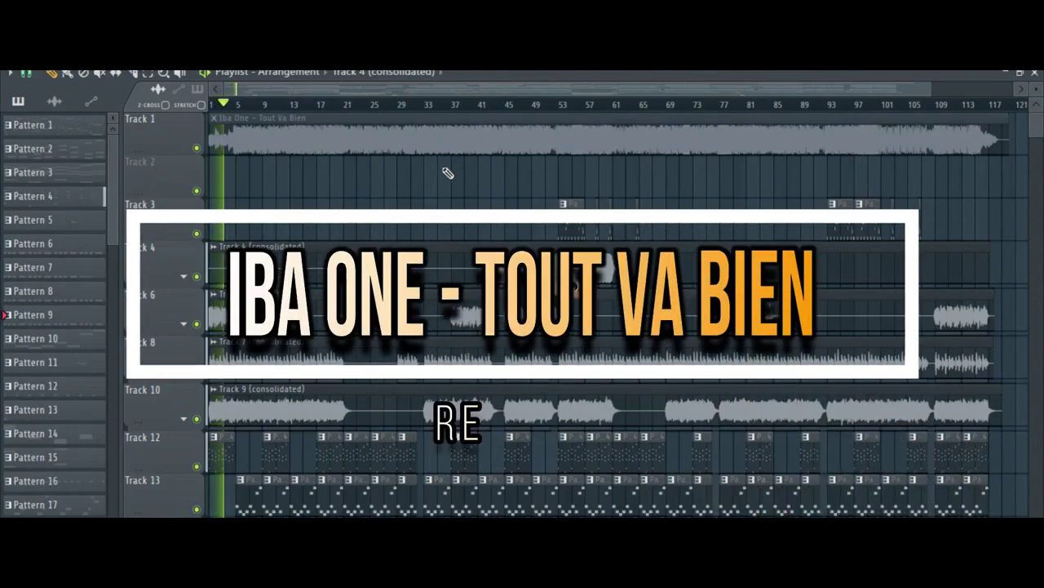
{"action": "scroll", "coordinate": [667, 202], "scroll_direction": "down", "scroll_amount": 5}
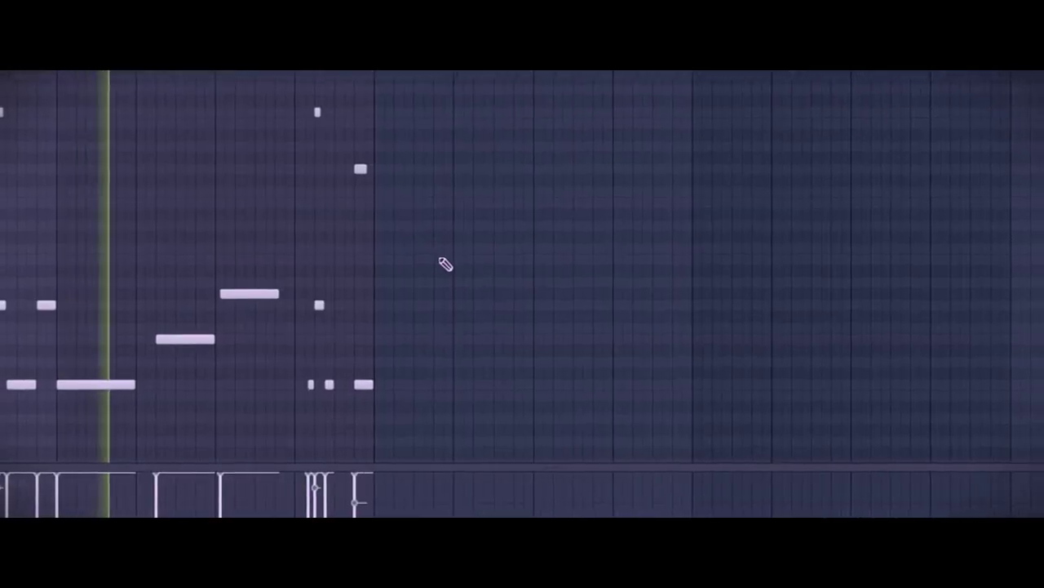
{"action": "scroll", "coordinate": [181, 73], "scroll_direction": "left", "scroll_amount": 3}
{"action": "scroll", "coordinate": [163, 72], "scroll_direction": "up", "scroll_amount": 3}
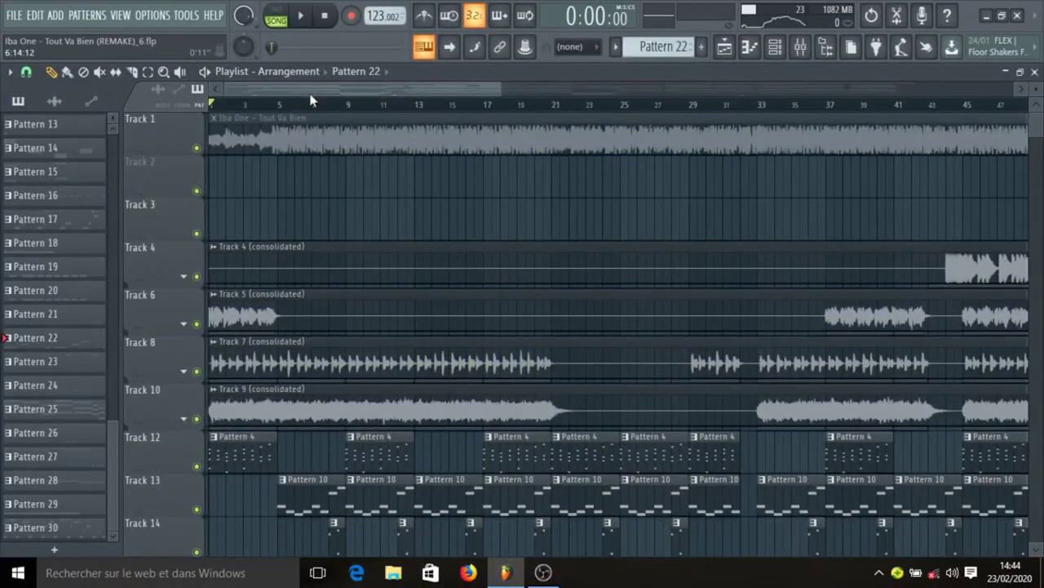
Step: Run tempo detection on the Iba One - Tout Va Bien sample from Track 1 and close it without assigning a tempo
{"action": "left_click", "coordinate": [433, 135]}
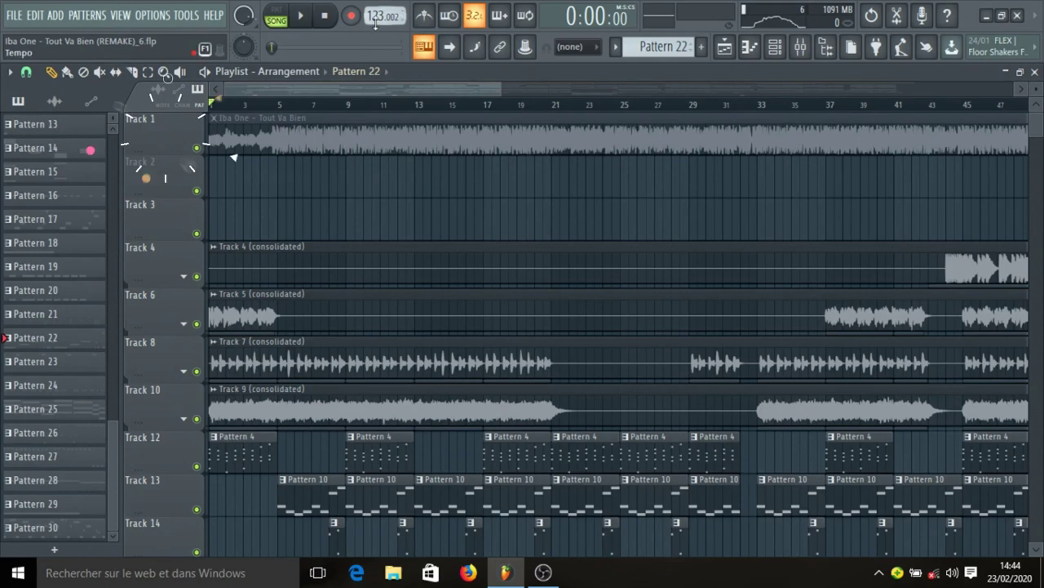
{"action": "double_click", "coordinate": [373, 142]}
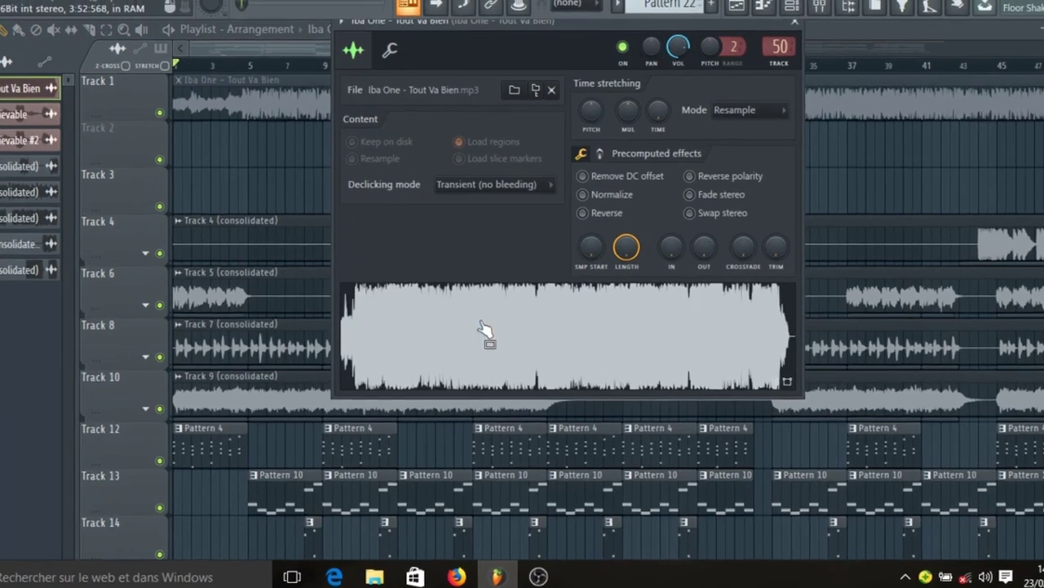
{"action": "right_click", "coordinate": [488, 343]}
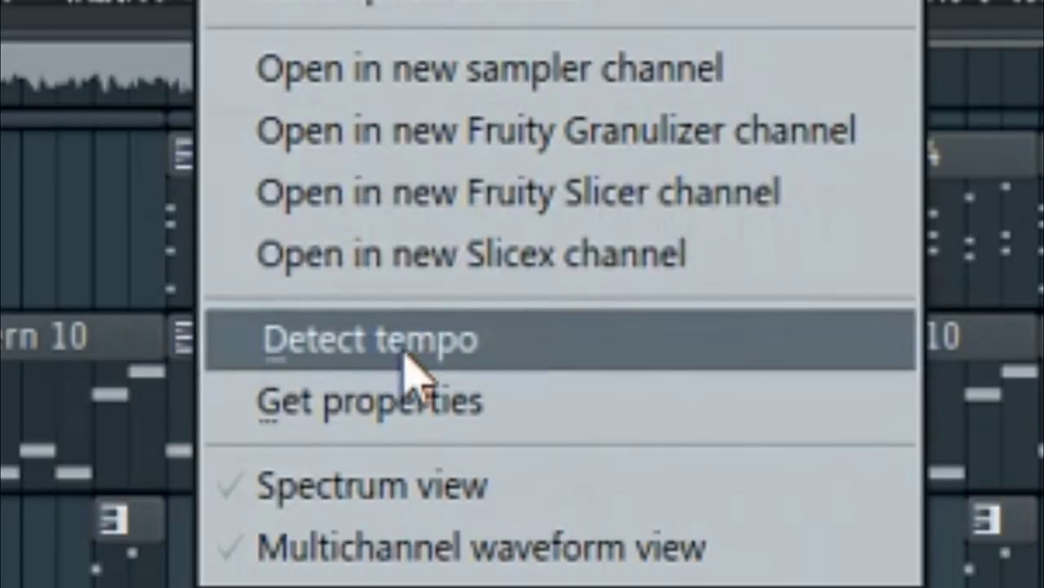
{"action": "left_click", "coordinate": [404, 359]}
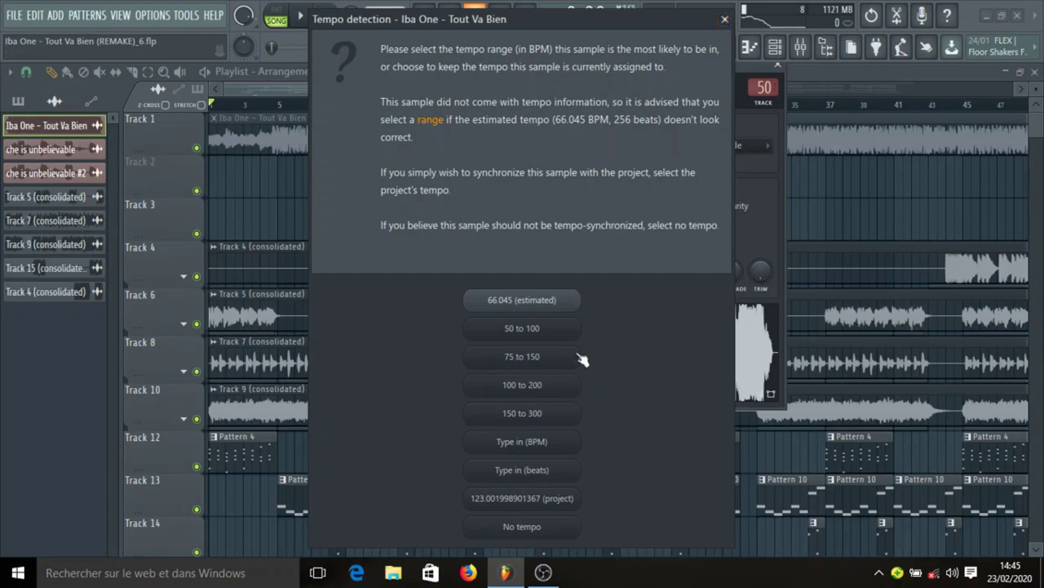
{"action": "left_click", "coordinate": [724, 19]}
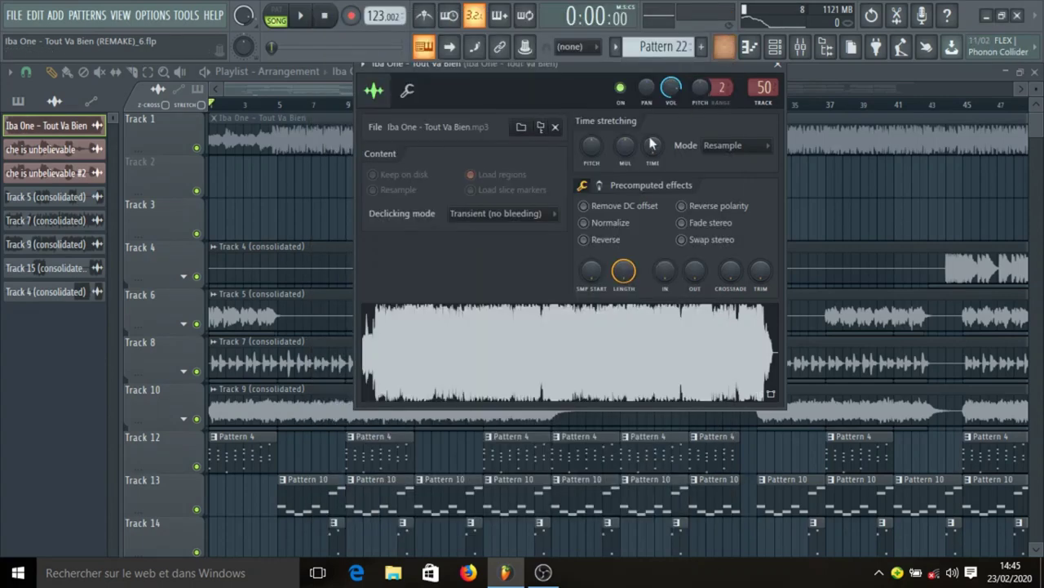
{"action": "left_click", "coordinate": [776, 64]}
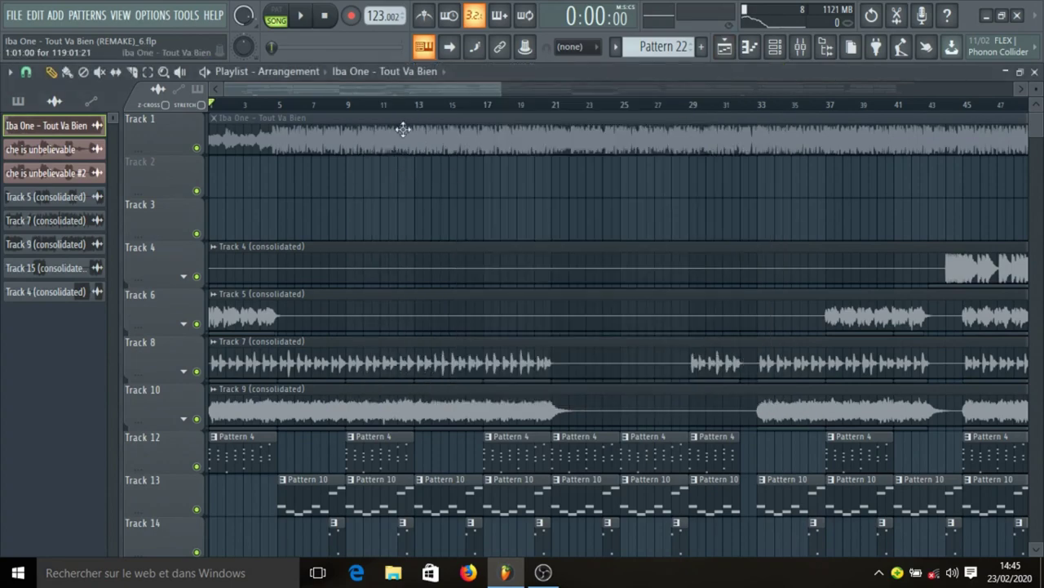
Step: Try trimming the start of a copy of the Iba One - Tout Va Bien clip placed on Track 2 near bar 13, and delete the copy
{"action": "left_click", "coordinate": [436, 187]}
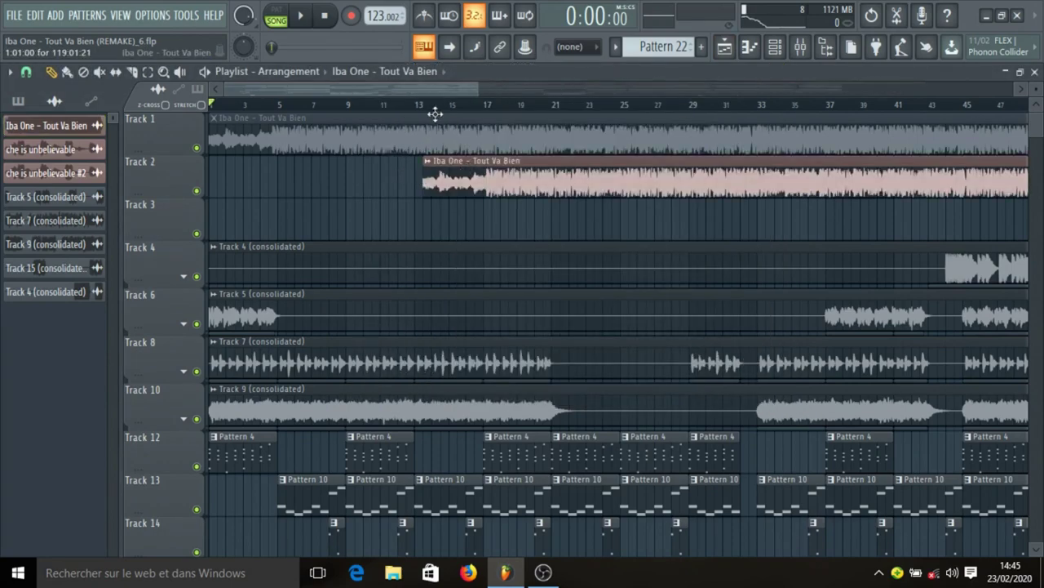
{"action": "scroll", "coordinate": [426, 114], "scroll_direction": "up", "scroll_amount": 1}
{"action": "scroll", "coordinate": [426, 114], "scroll_direction": "up", "scroll_amount": 3}
{"action": "left_click_drag", "start_coordinate": [423, 187], "coordinate": [326, 187]}
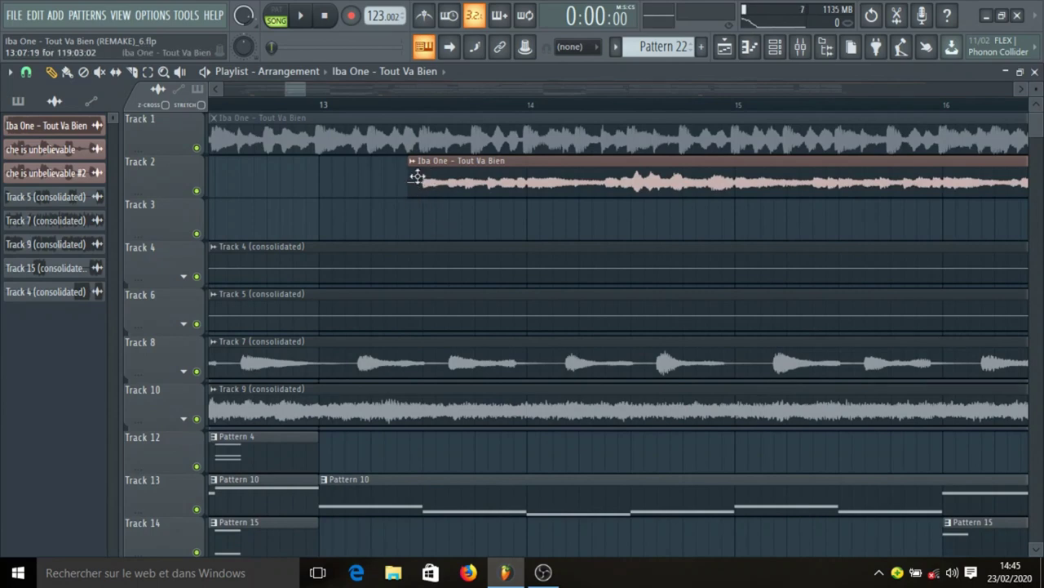
{"action": "scroll", "coordinate": [420, 113], "scroll_direction": "up", "scroll_amount": 5}
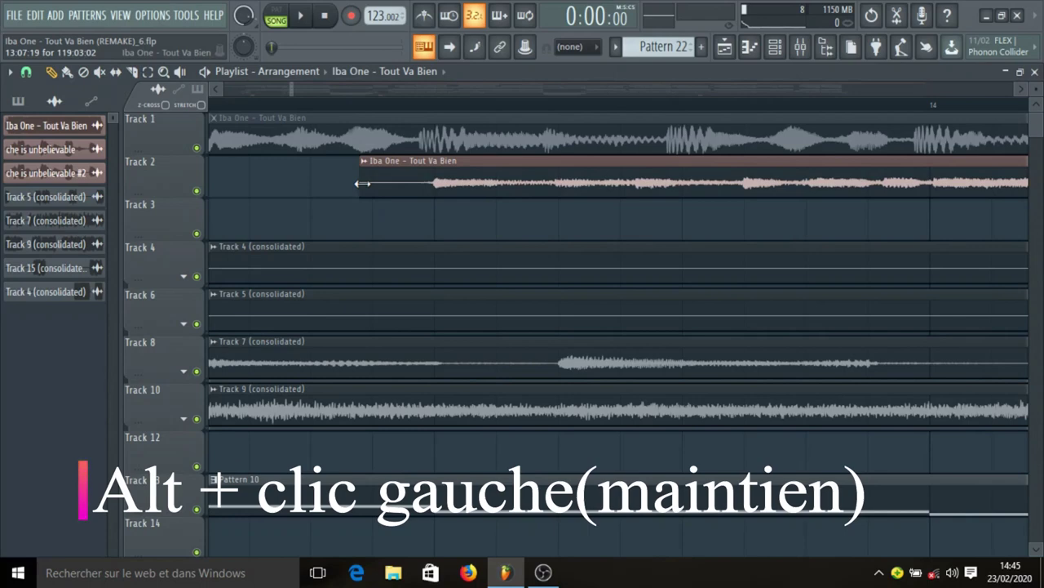
{"action": "left_click_drag", "start_coordinate": [362, 183], "coordinate": [294, 205]}
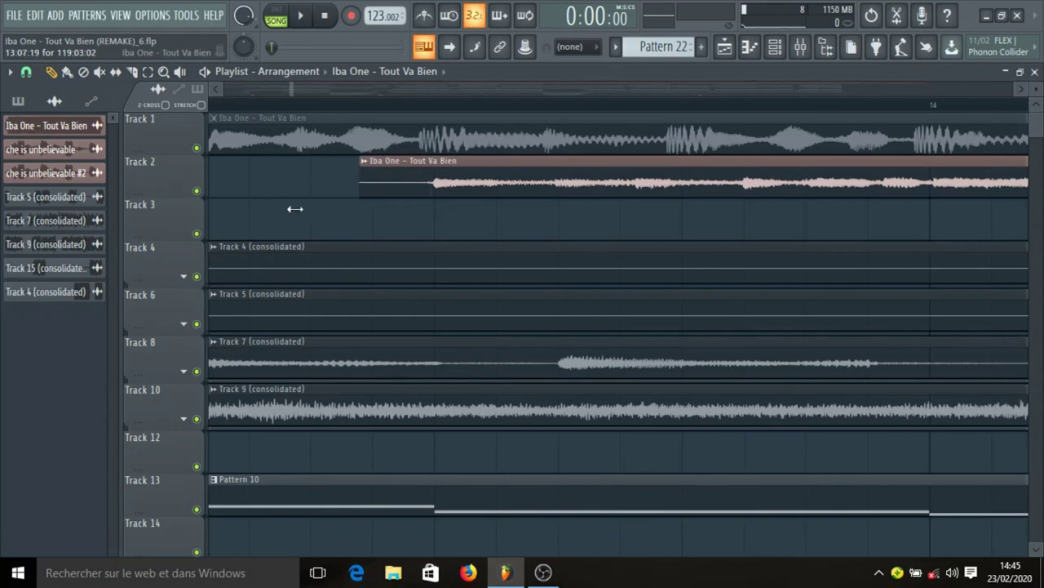
{"action": "right_click", "coordinate": [463, 183]}
Step: Inspect how the original song clip on Track 1 lines up with the first bars of the arrangement
{"action": "scroll", "coordinate": [427, 112], "scroll_direction": "down", "scroll_amount": 3}
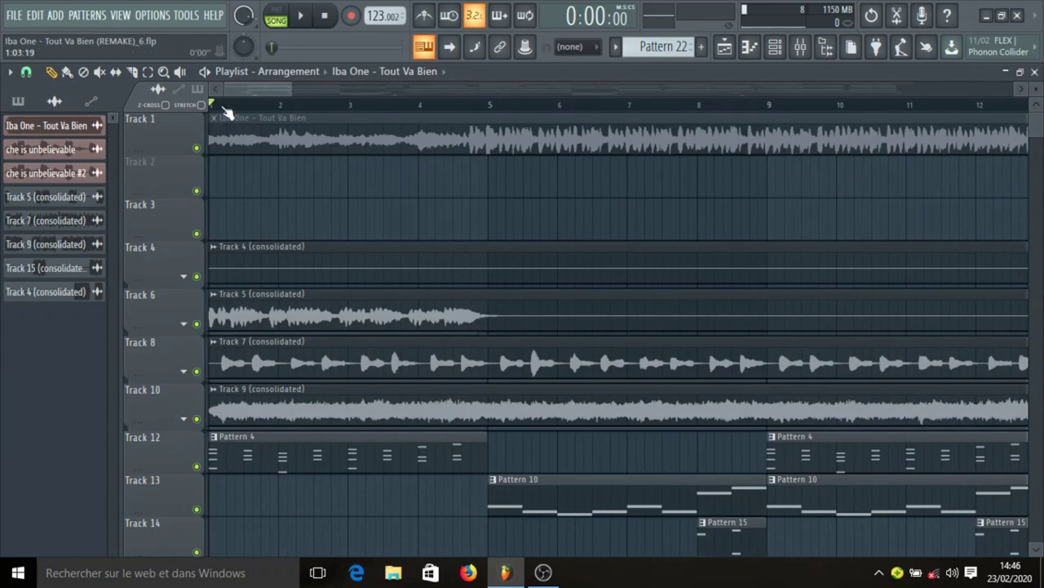
{"action": "scroll", "coordinate": [224, 108], "scroll_direction": "up", "scroll_amount": 5}
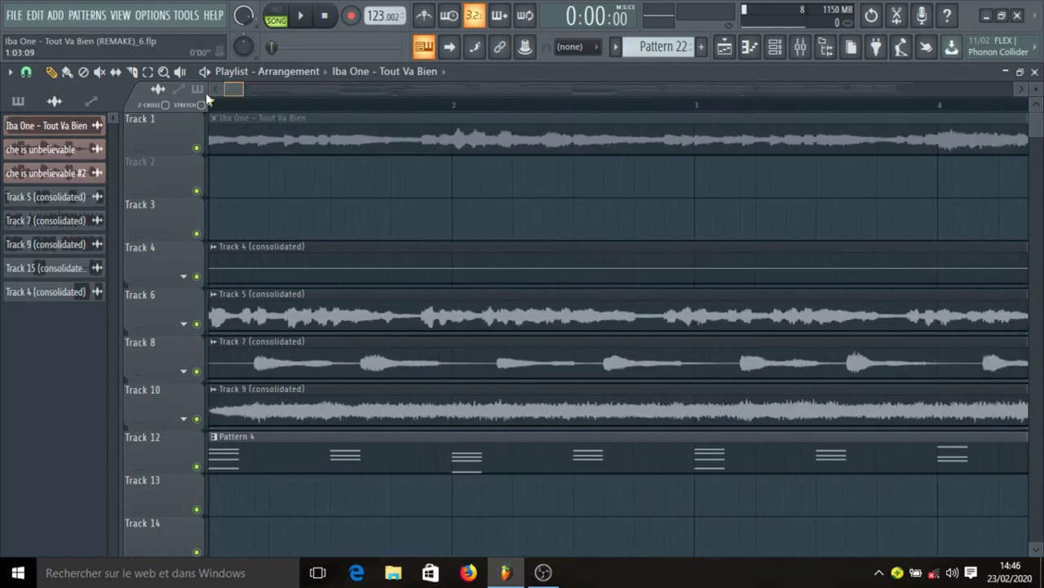
{"action": "scroll", "coordinate": [208, 98], "scroll_direction": "left", "scroll_amount": 1}
{"action": "scroll", "coordinate": [423, 94], "scroll_direction": "right", "scroll_amount": 4}
{"action": "scroll", "coordinate": [420, 105], "scroll_direction": "down", "scroll_amount": 5}
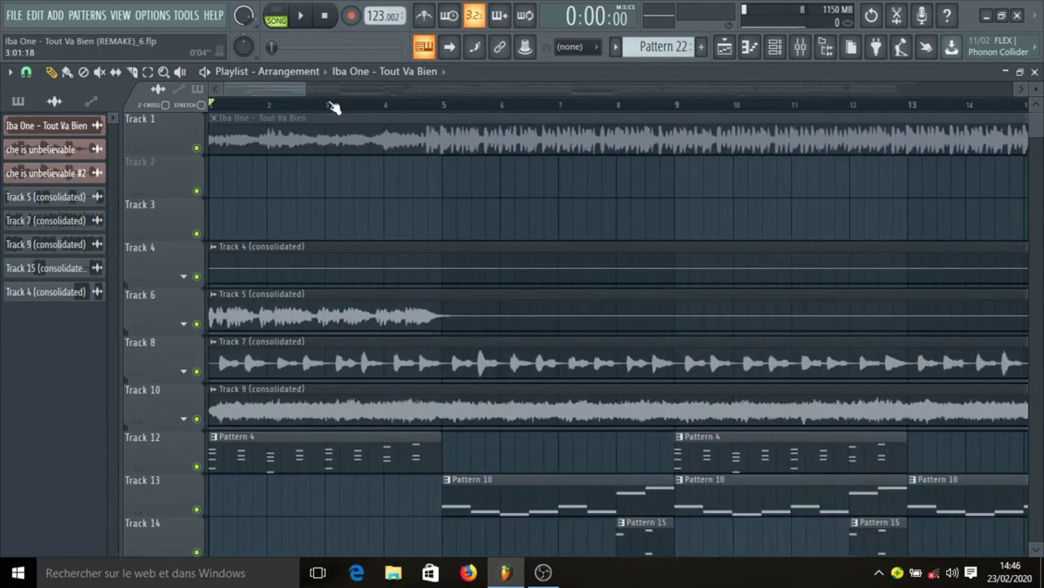
{"action": "scroll", "coordinate": [333, 107], "scroll_direction": "down", "scroll_amount": 3}
{"action": "scroll", "coordinate": [333, 106], "scroll_direction": "down", "scroll_amount": 1}
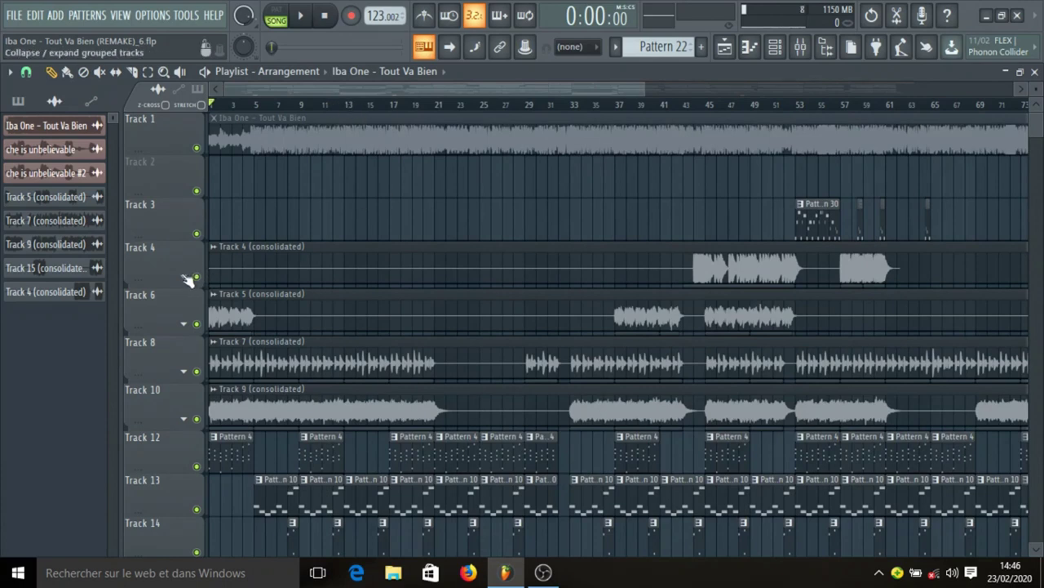
Step: Expand the Track 6 group and unmute the first Pattern 1 clip on Track 7
{"action": "scroll", "coordinate": [314, 172], "scroll_direction": "down", "scroll_amount": 2}
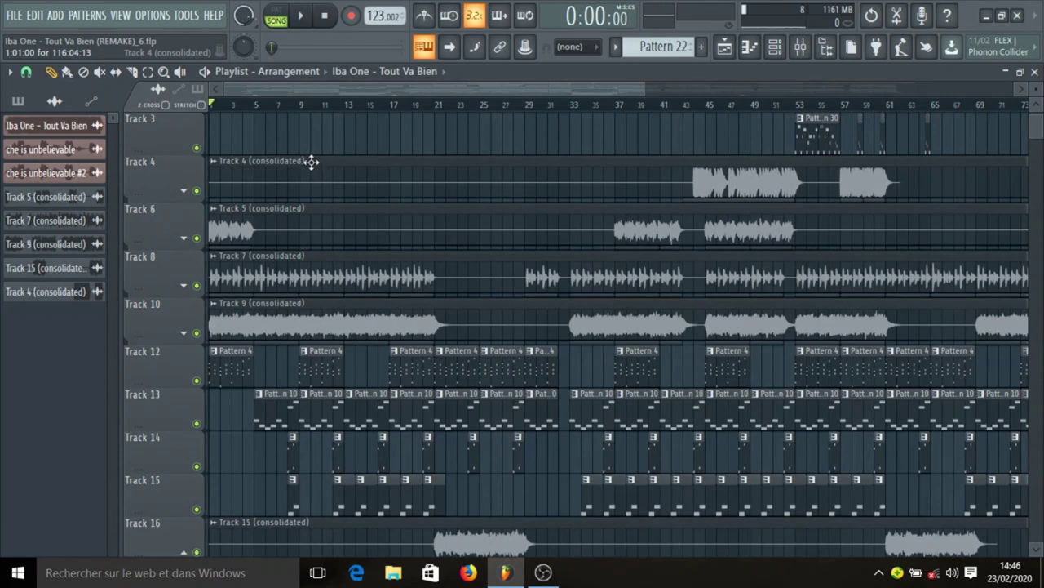
{"action": "left_click", "coordinate": [186, 238]}
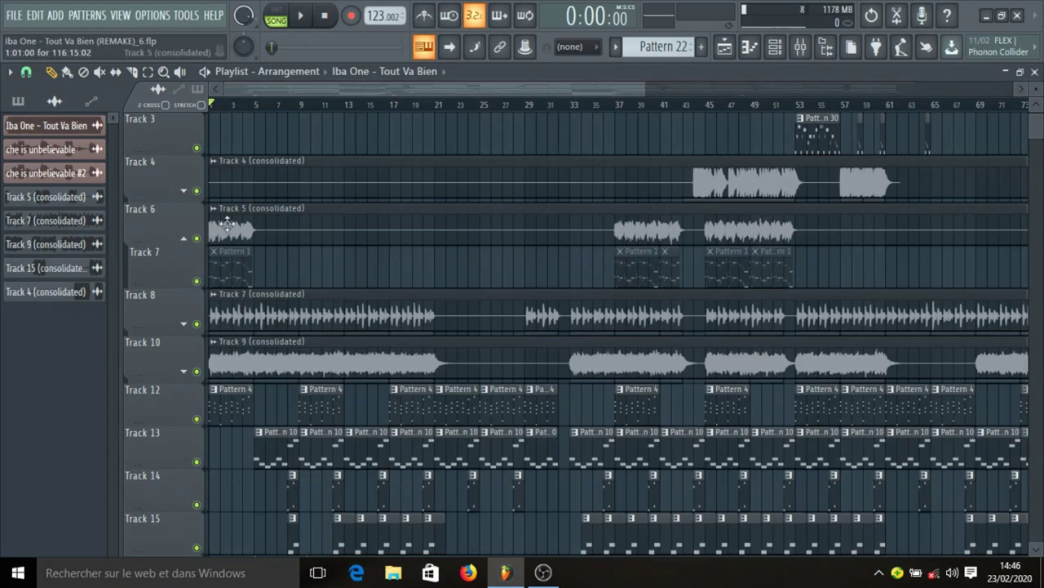
{"action": "left_click", "coordinate": [222, 275]}
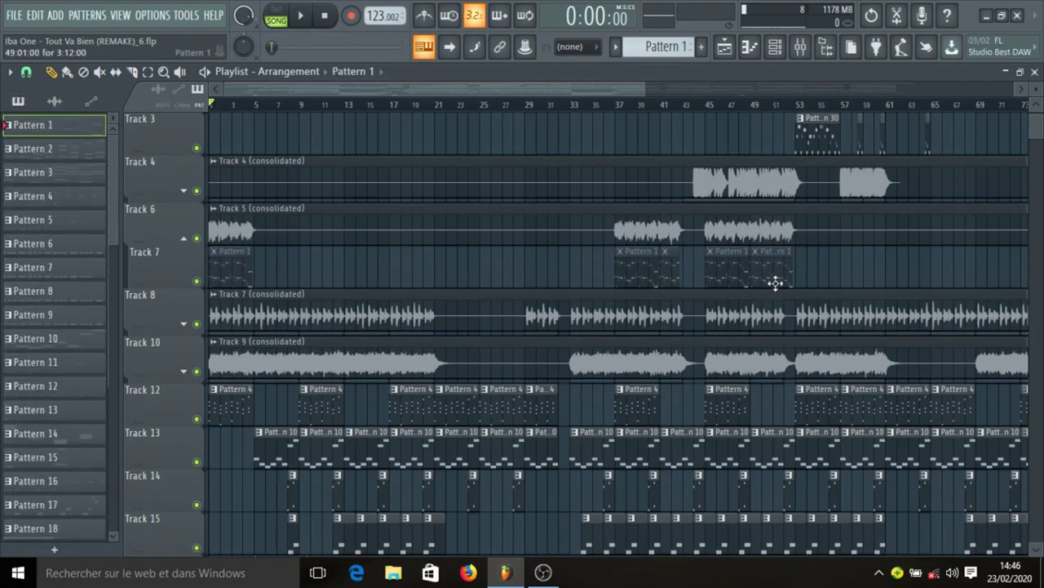
{"action": "left_click", "coordinate": [101, 72]}
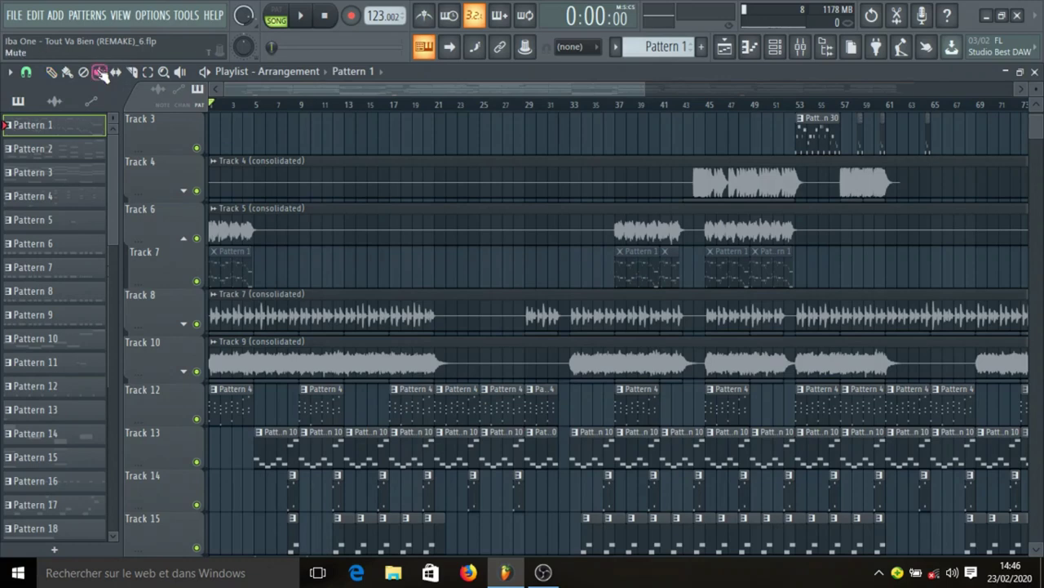
{"action": "left_click", "coordinate": [227, 266]}
{"action": "left_click", "coordinate": [50, 72]}
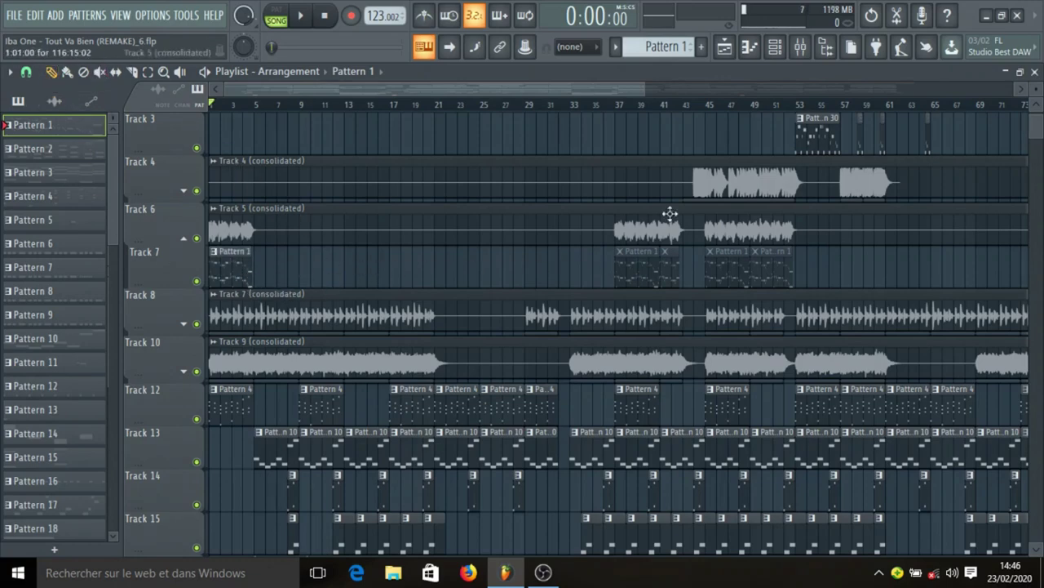
Step: Set up consolidating Track 7 from song start and close the render settings without starting the render
{"action": "right_click", "coordinate": [173, 265]}
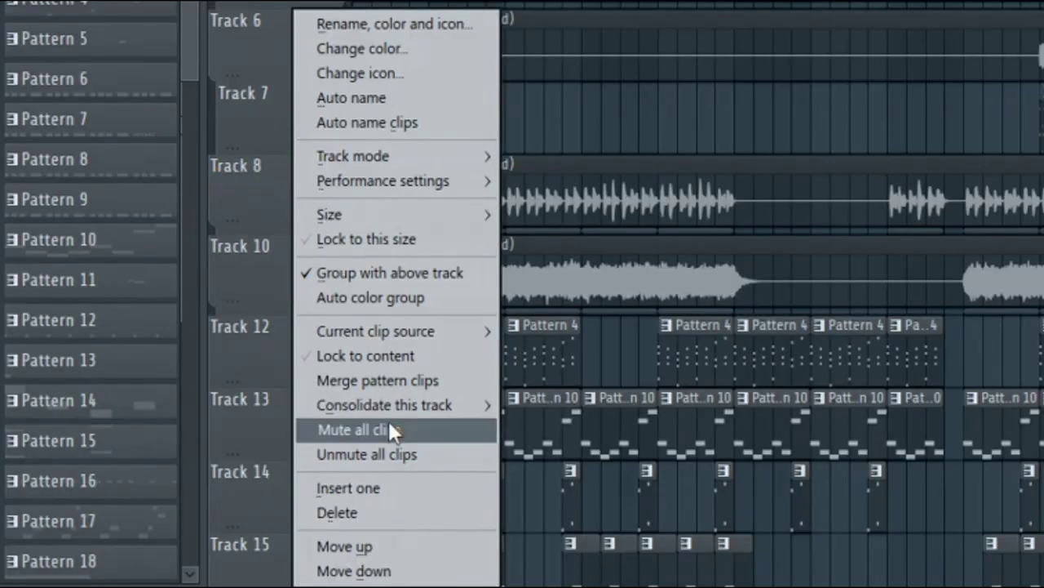
{"action": "mouse_move", "coordinate": [400, 406]}
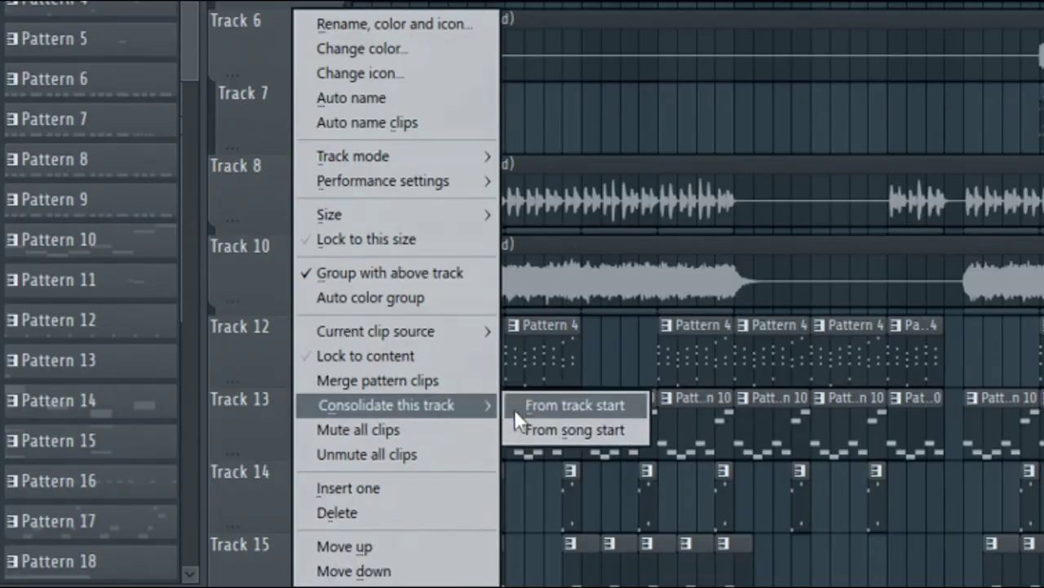
{"action": "left_click", "coordinate": [585, 435]}
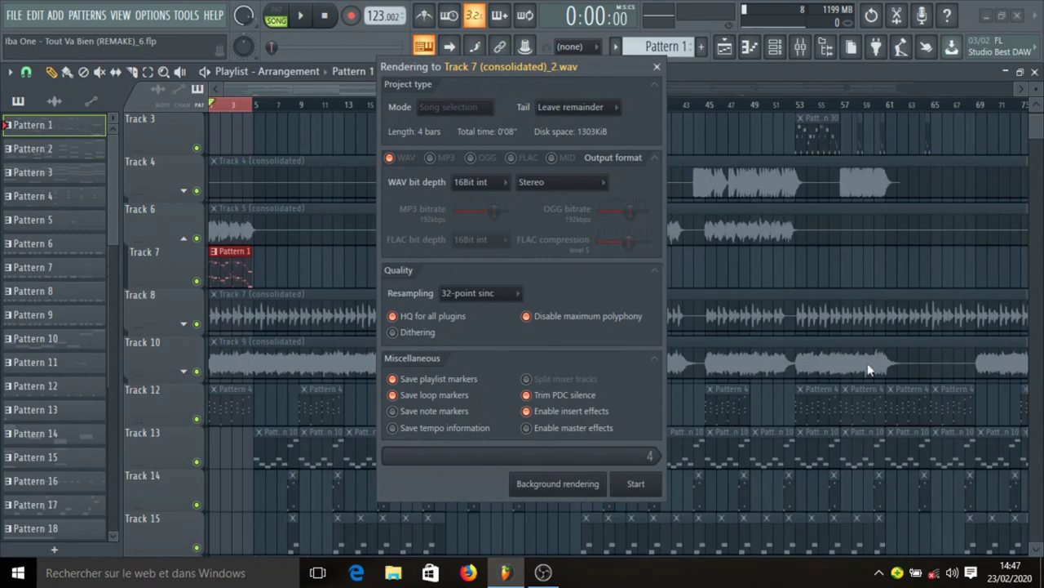
{"action": "left_click", "coordinate": [657, 68]}
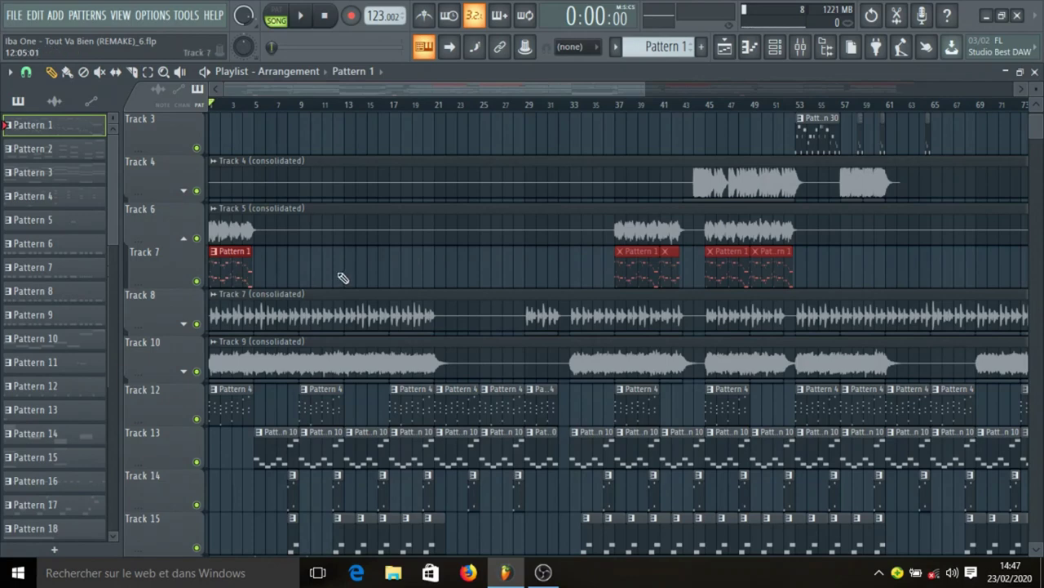
Step: Mute the first Pattern 1 clip on Track 7 again and collapse the Track 6 group
{"action": "left_click", "coordinate": [100, 72]}
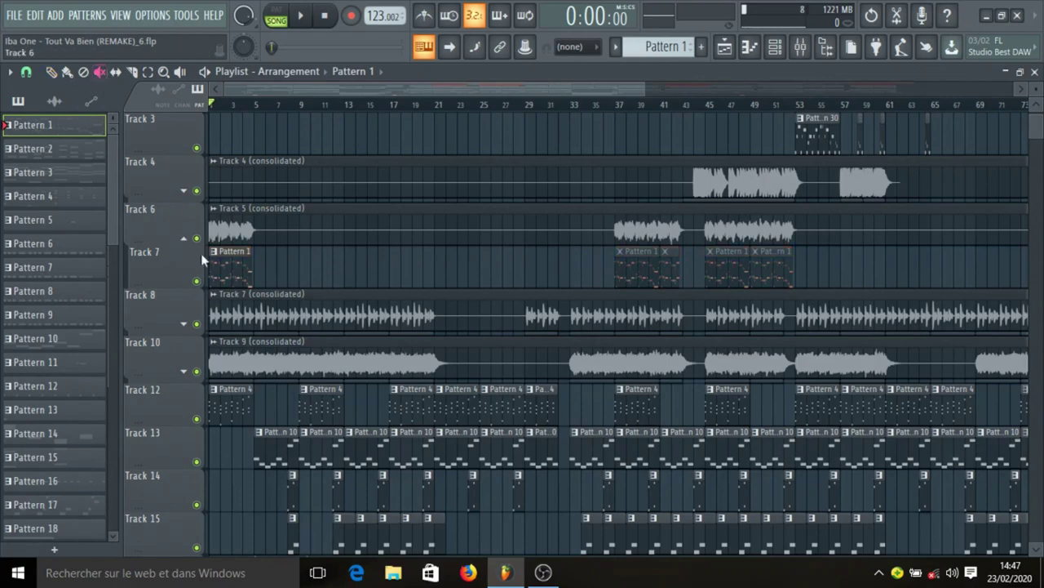
{"action": "left_click", "coordinate": [225, 283]}
{"action": "left_click", "coordinate": [51, 72]}
{"action": "scroll", "coordinate": [462, 264], "scroll_direction": "up", "scroll_amount": 2}
{"action": "scroll", "coordinate": [456, 258], "scroll_direction": "down", "scroll_amount": 2}
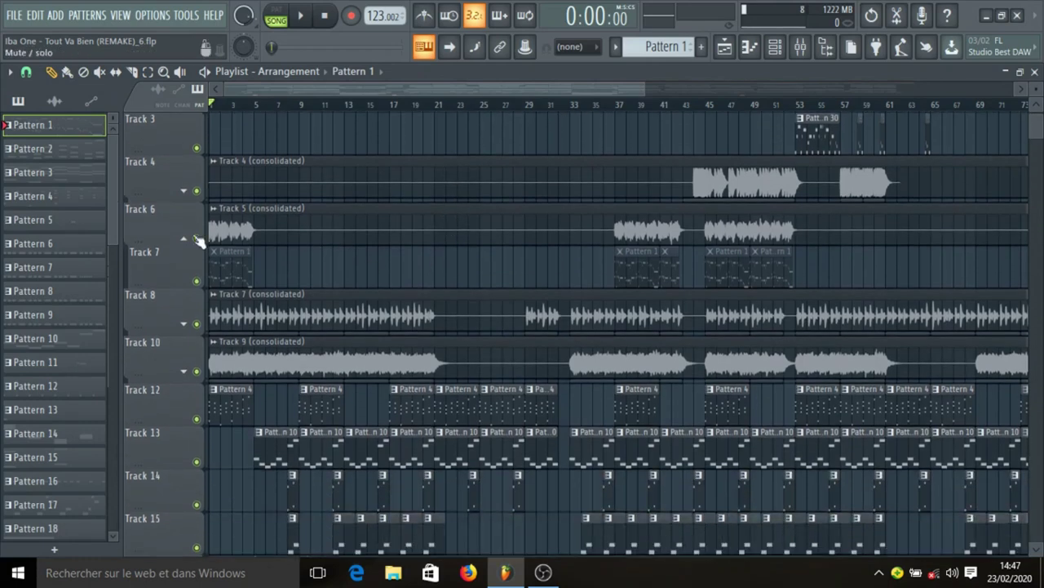
{"action": "left_click", "coordinate": [185, 236]}
{"action": "scroll", "coordinate": [457, 201], "scroll_direction": "up", "scroll_amount": 2}
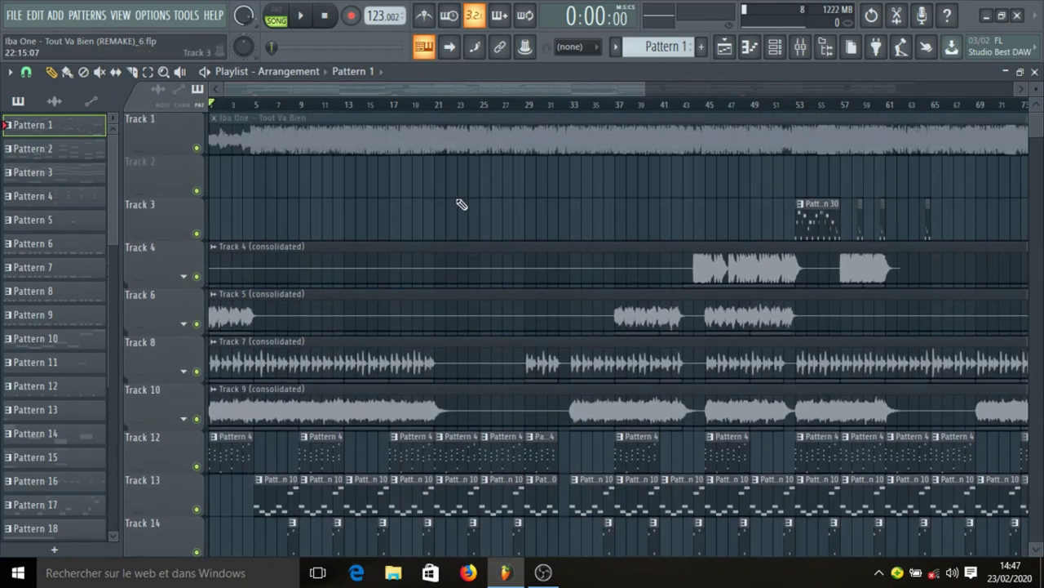
{"action": "scroll", "coordinate": [443, 204], "scroll_direction": "down", "scroll_amount": 2}
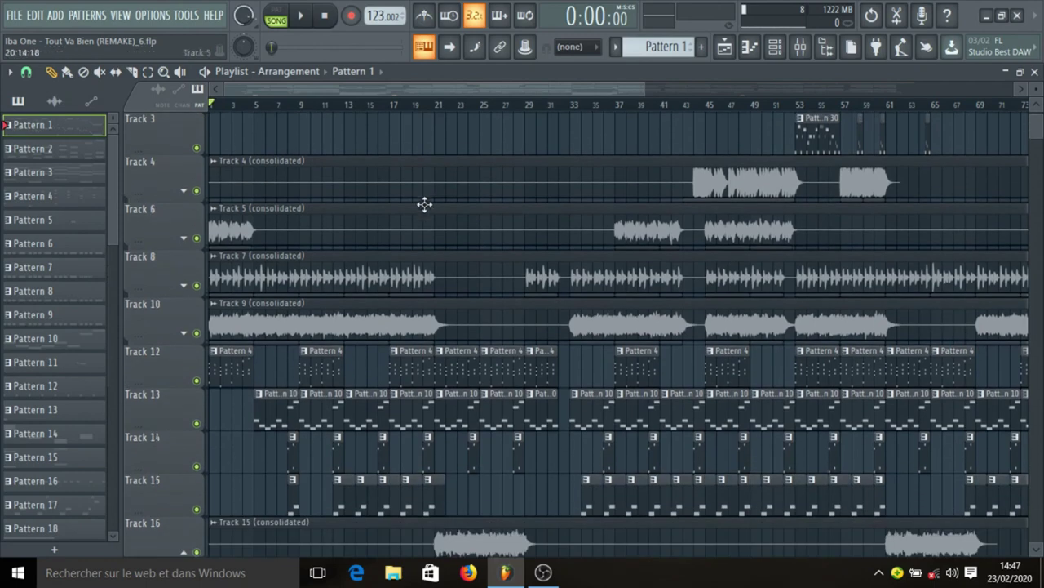
Step: Expand the Track 6 group and examine the sampler settings of the channel on mixer track 19 in the channel rack
{"action": "left_click", "coordinate": [184, 237]}
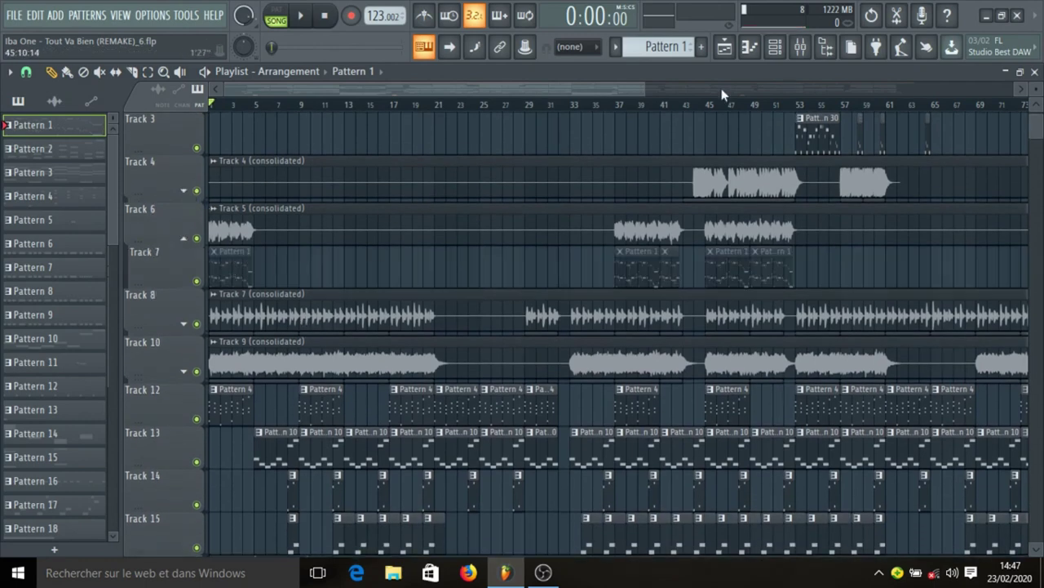
{"action": "left_click", "coordinate": [776, 47]}
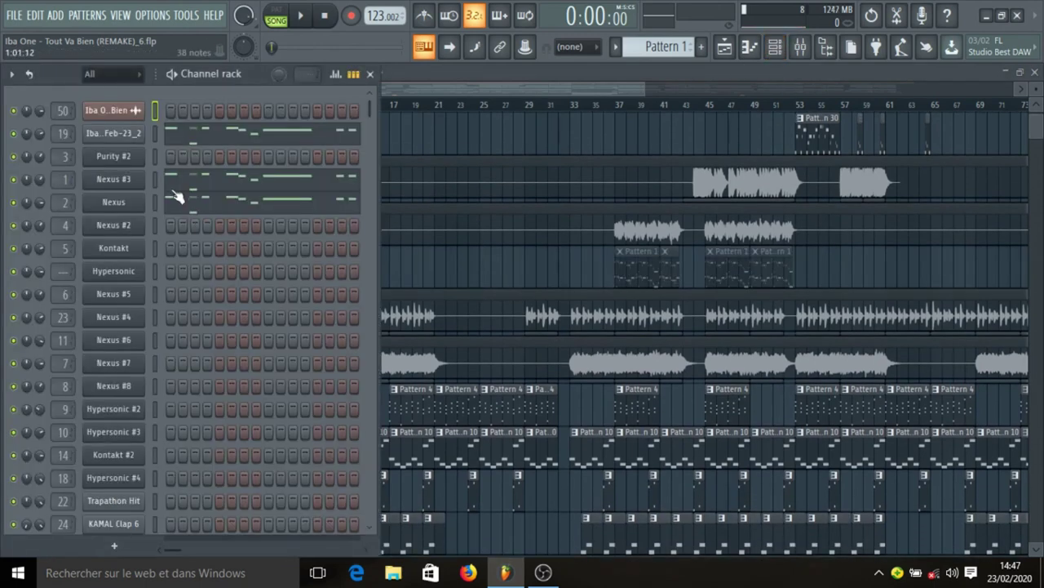
{"action": "left_click", "coordinate": [139, 141]}
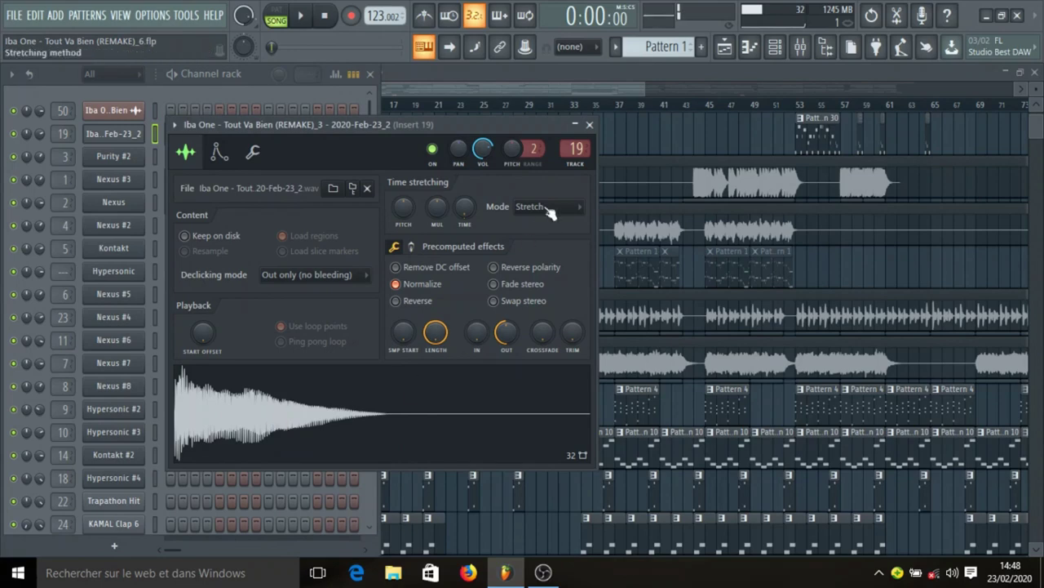
{"action": "left_click", "coordinate": [589, 124]}
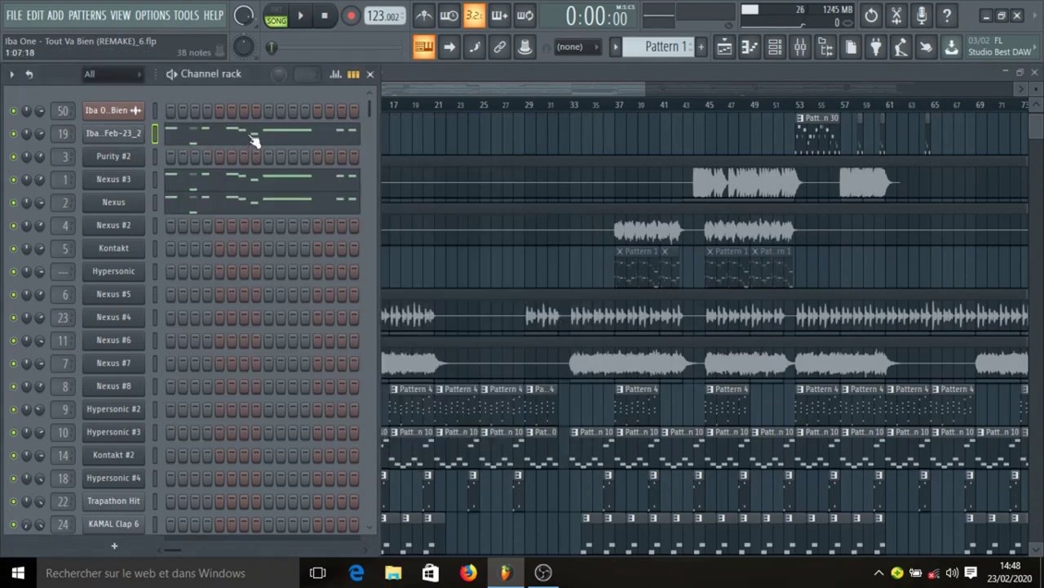
Step: Solo the sampler channel on mixer track 19 and play Pattern 1 in pattern mode
{"action": "right_click", "coordinate": [11, 136]}
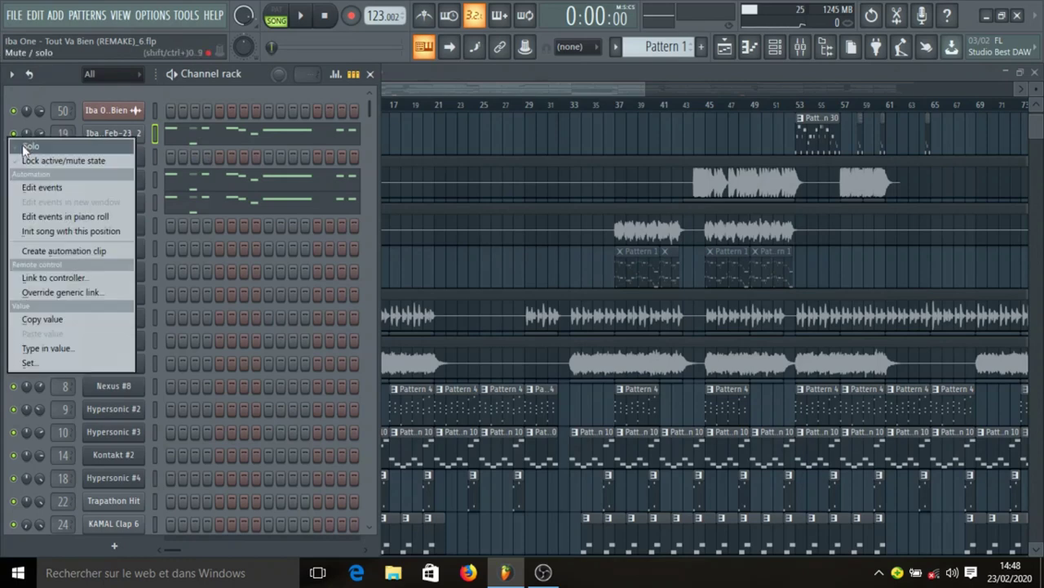
{"action": "left_click", "coordinate": [232, 61]}
{"action": "key", "text": "l"}
{"action": "key", "text": "space"}
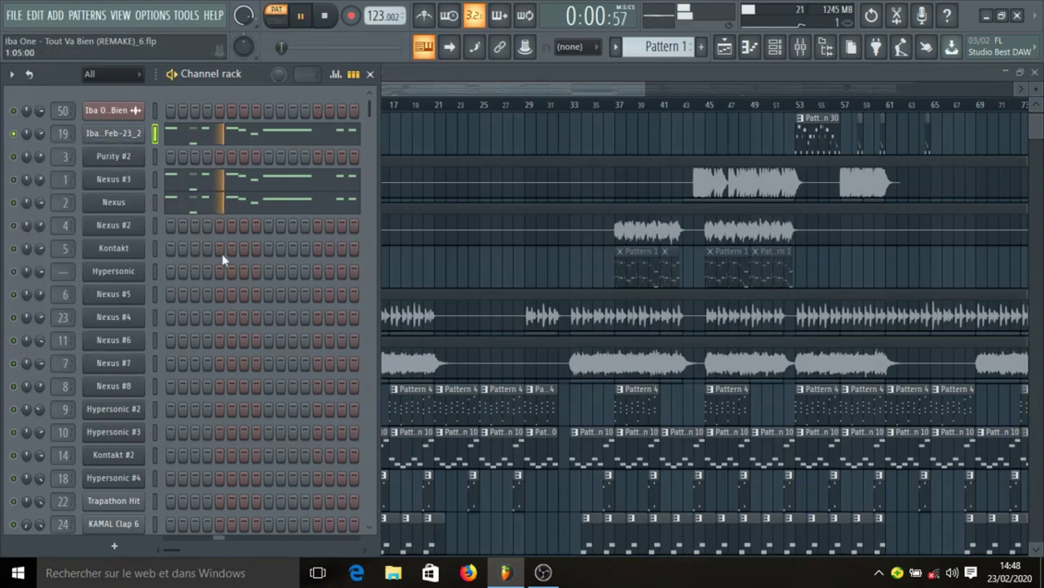
Step: View the sampler channel's Pattern 1 notes in the piano roll, stop playback and close the piano roll
{"action": "left_click", "coordinate": [302, 135]}
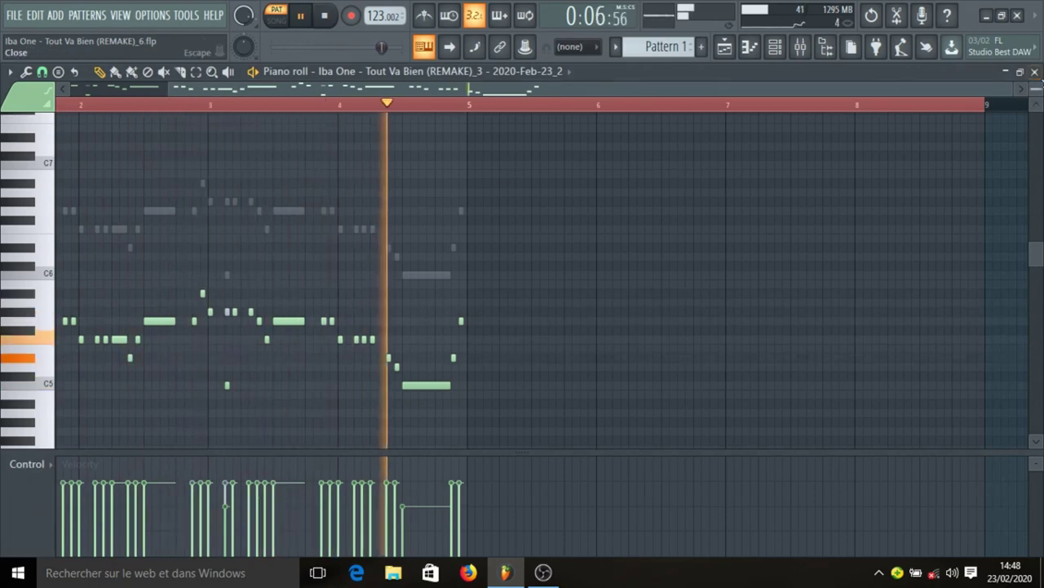
{"action": "key", "text": "space"}
{"action": "left_click", "coordinate": [1035, 72]}
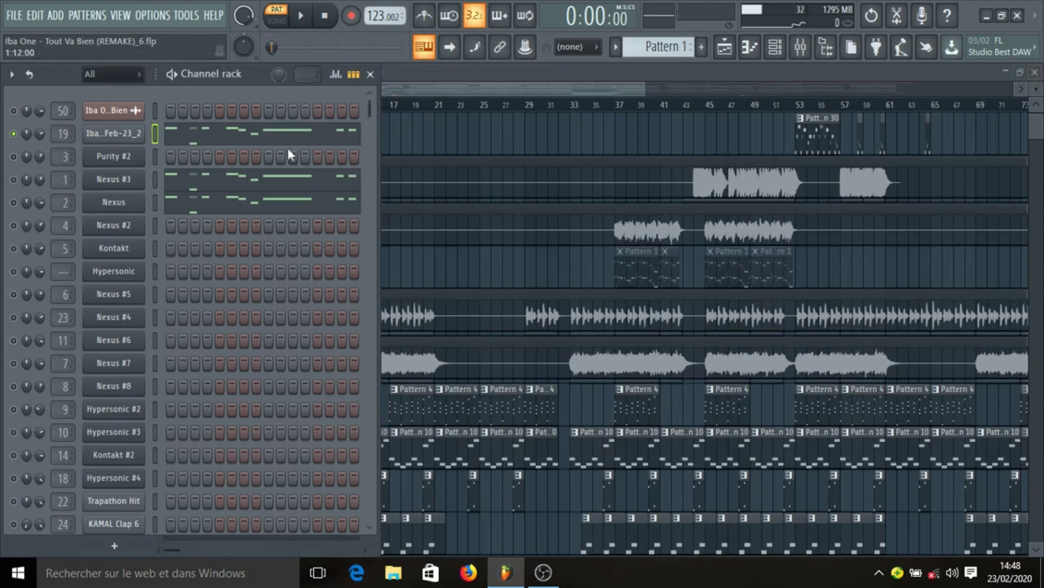
Step: Solo Nexus #3 and audition it, viewing its plugin preset and its Pattern 1 notes in the piano roll
{"action": "left_click", "coordinate": [13, 179]}
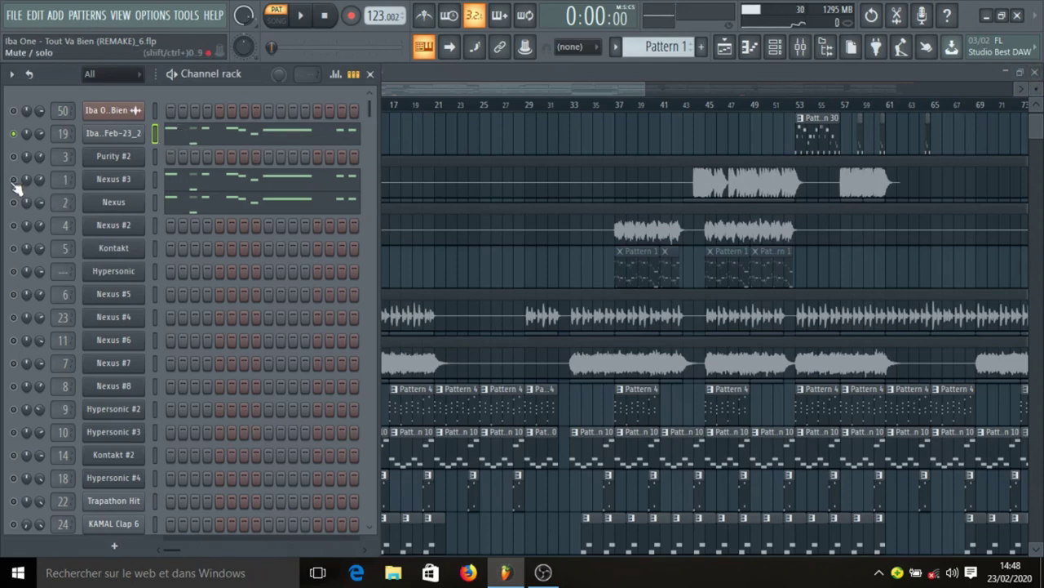
{"action": "left_click", "coordinate": [113, 178]}
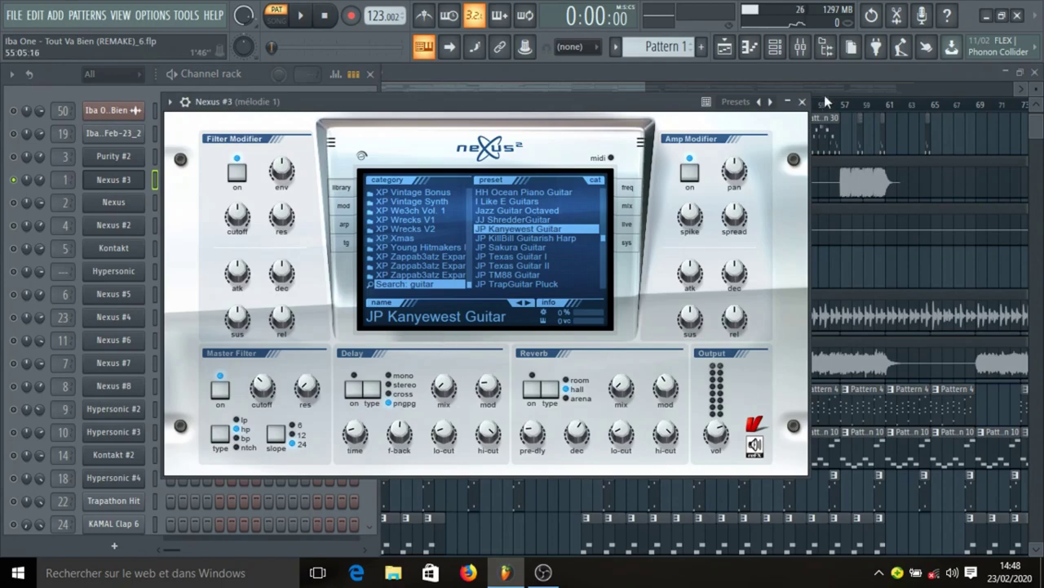
{"action": "left_click", "coordinate": [802, 102]}
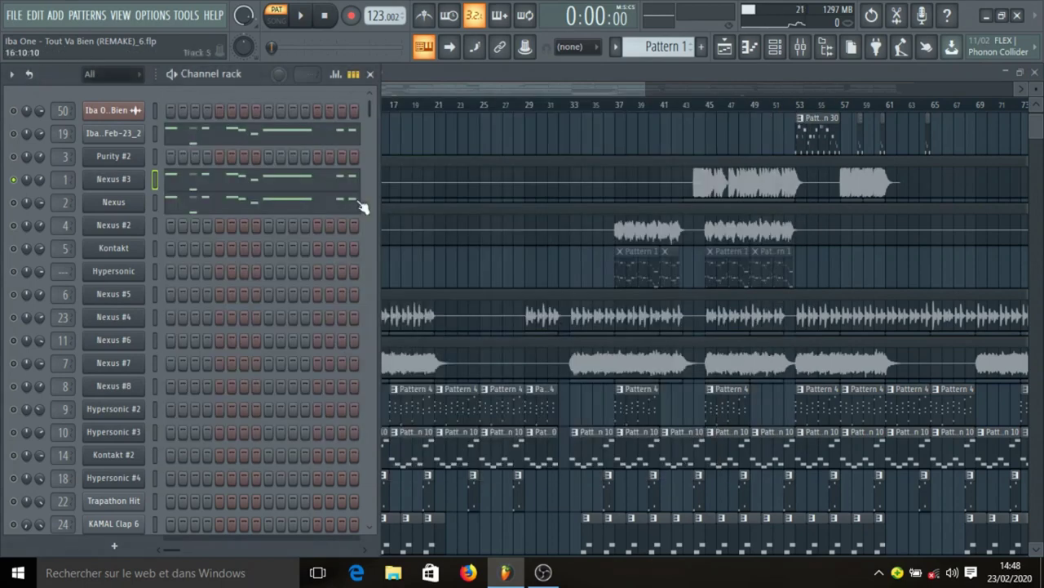
{"action": "left_click", "coordinate": [241, 183]}
{"action": "key", "text": "space"}
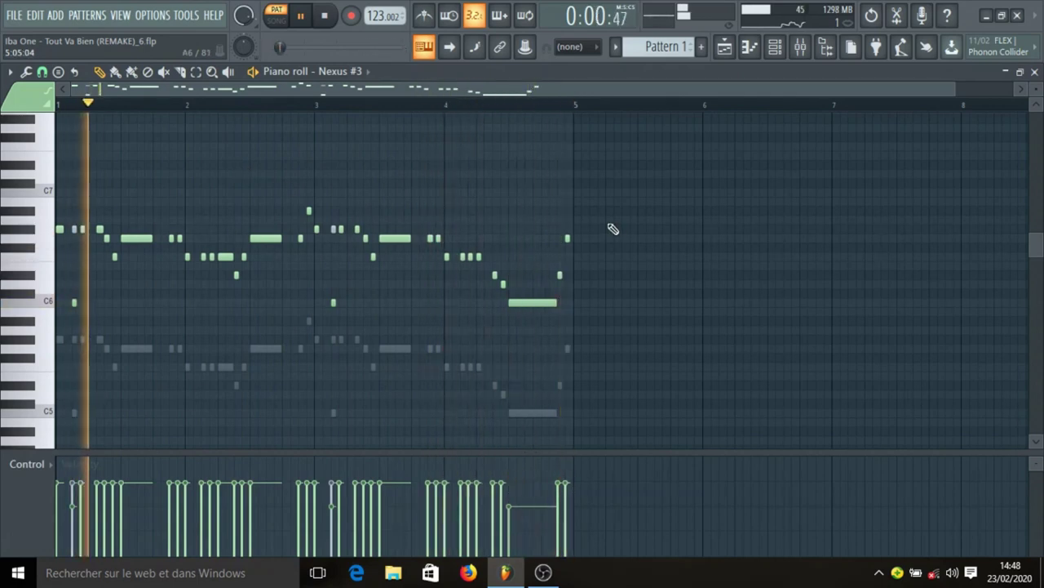
{"action": "key", "text": "space"}
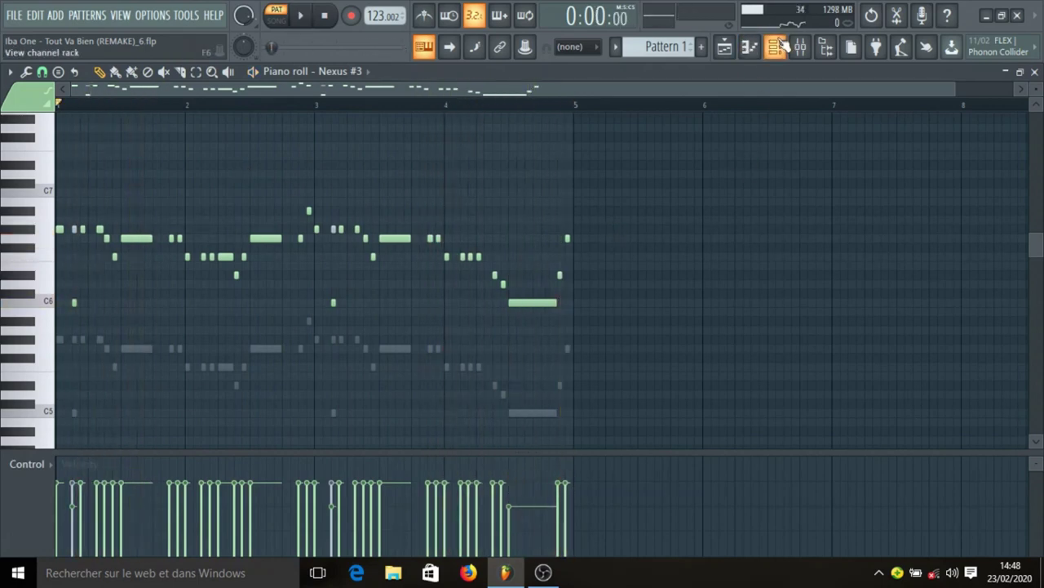
Step: Solo the Nexus channel on mixer track 2 and audition it, viewing its plugin preset and Pattern 1 notes in the piano roll
{"action": "left_click", "coordinate": [775, 47]}
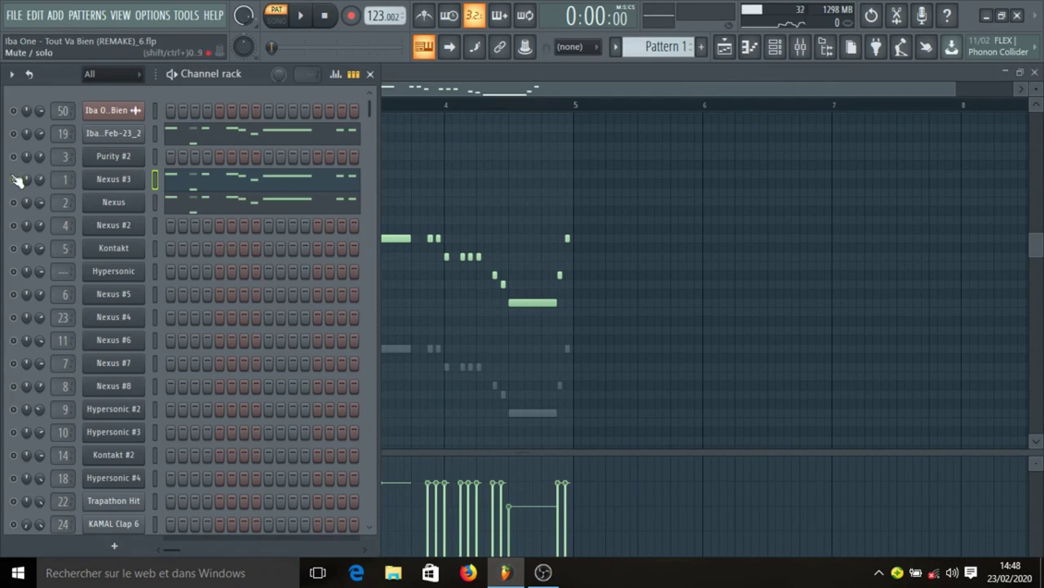
{"action": "left_click", "coordinate": [122, 204]}
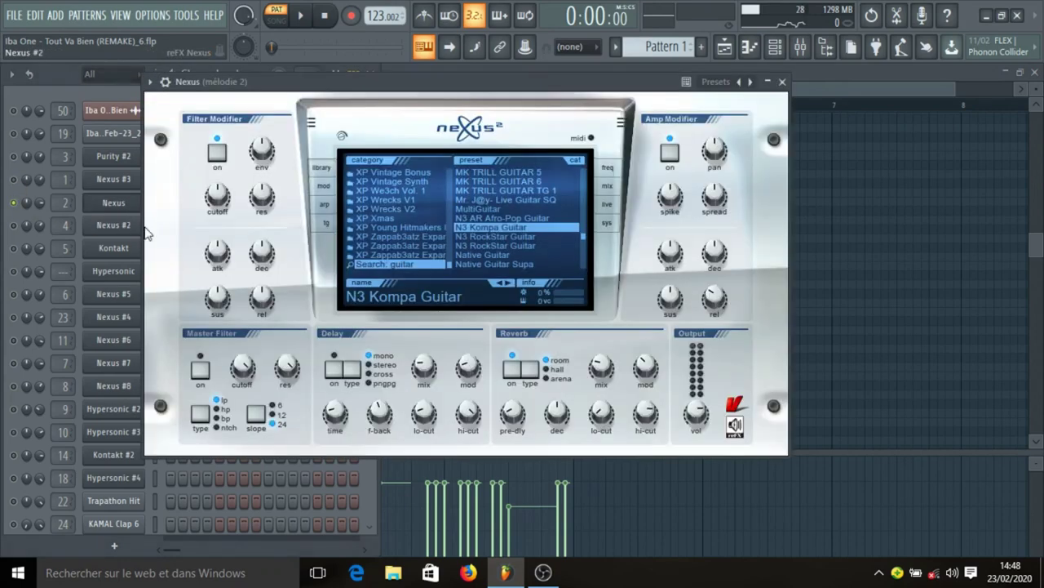
{"action": "left_click", "coordinate": [781, 81]}
{"action": "left_click", "coordinate": [209, 214]}
{"action": "key", "text": "space"}
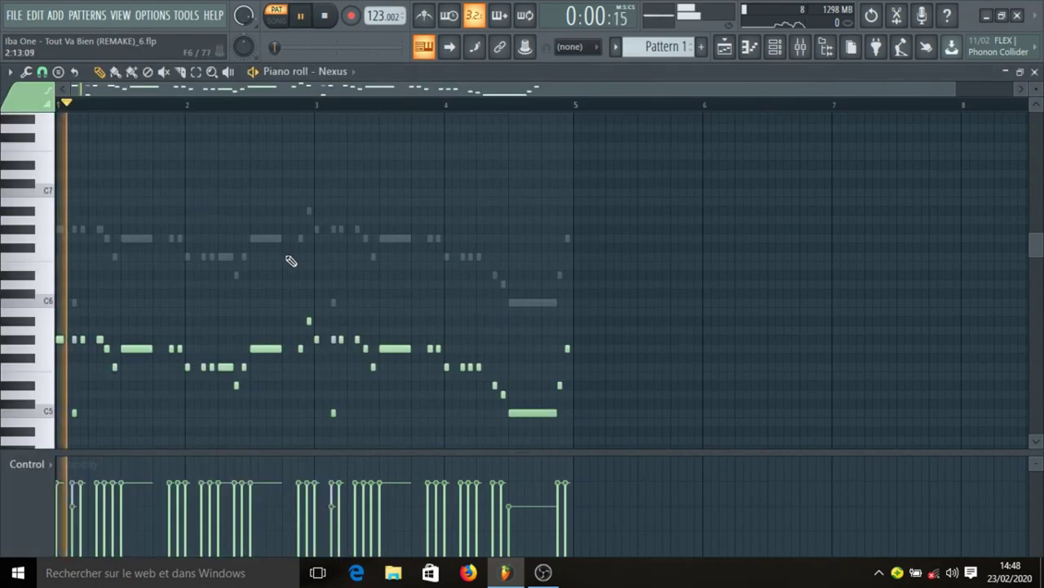
{"action": "scroll", "coordinate": [208, 264], "scroll_direction": "down", "scroll_amount": 3}
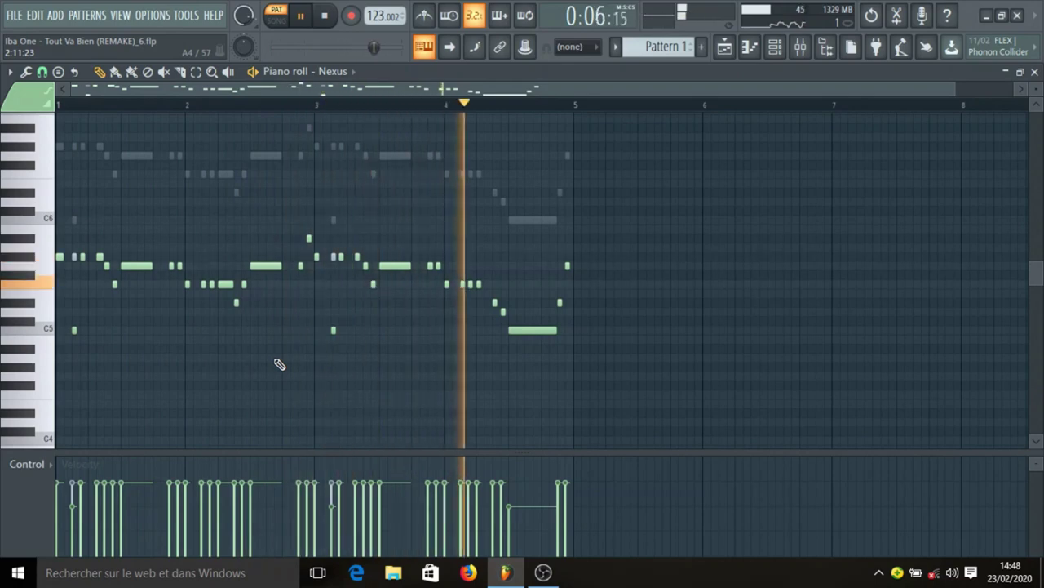
{"action": "key", "text": "space"}
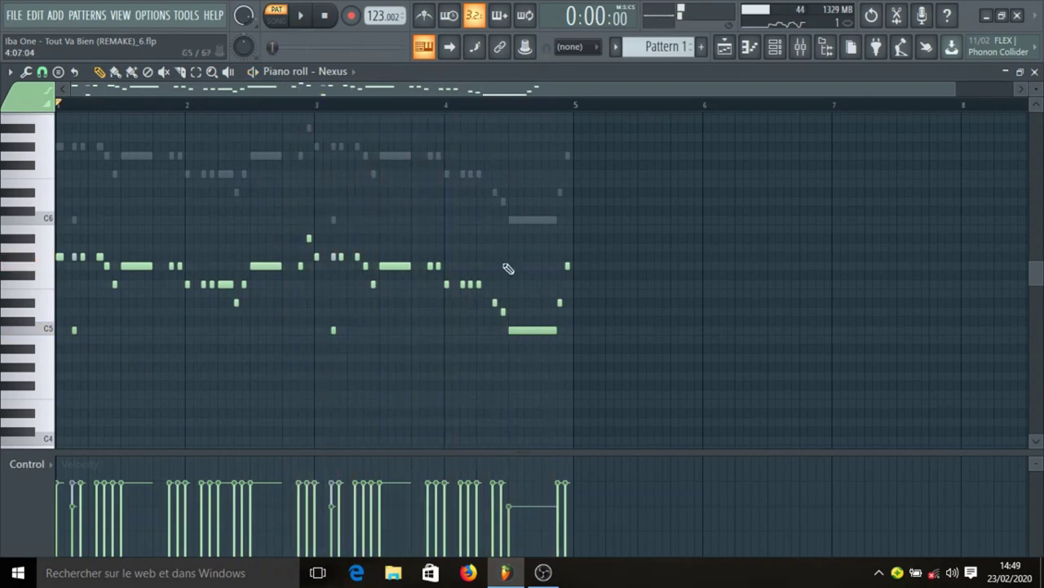
Step: Turn off the Nexus channel's solo in the channel rack so all channels are active
{"action": "left_click", "coordinate": [774, 47]}
{"action": "right_click", "coordinate": [27, 202]}
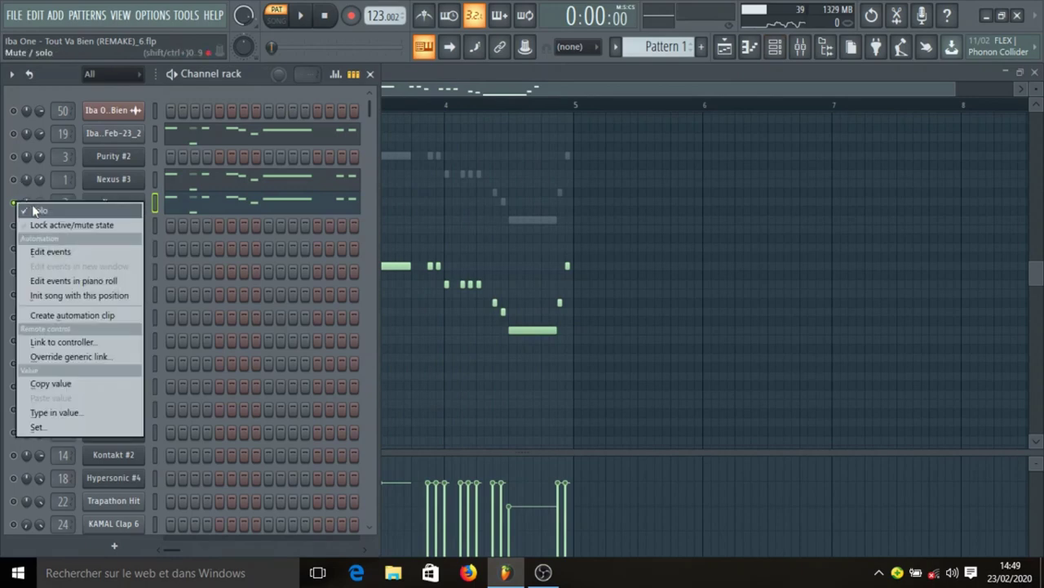
{"action": "key", "text": "Escape"}
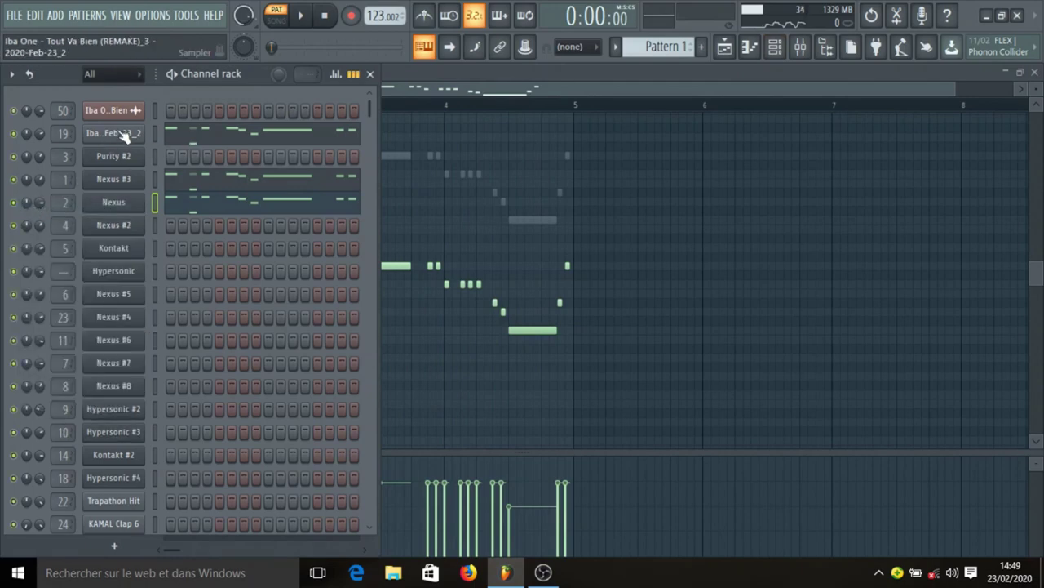
Step: Recheck the Nexus #3 and Nexus plugins and play Pattern 1 with all channels active
{"action": "left_click", "coordinate": [142, 184]}
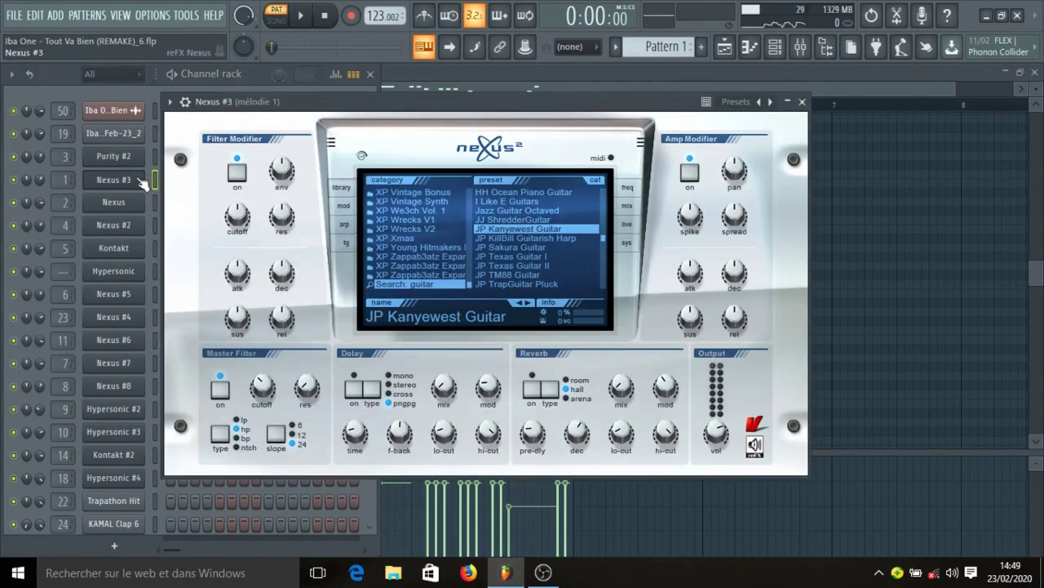
{"action": "left_click", "coordinate": [143, 182]}
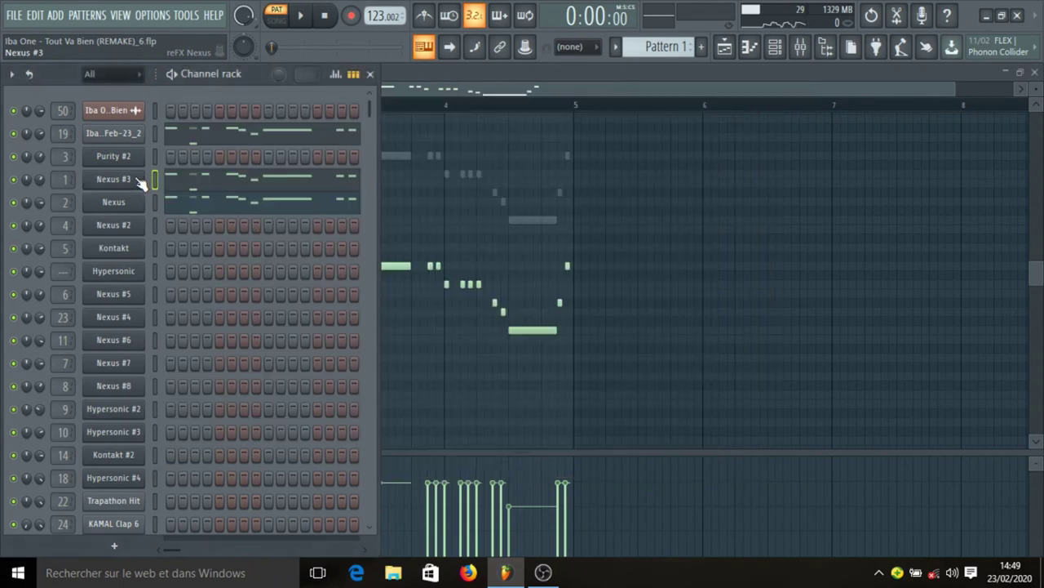
{"action": "left_click", "coordinate": [124, 204]}
{"action": "left_click", "coordinate": [123, 204]}
{"action": "key", "text": "space"}
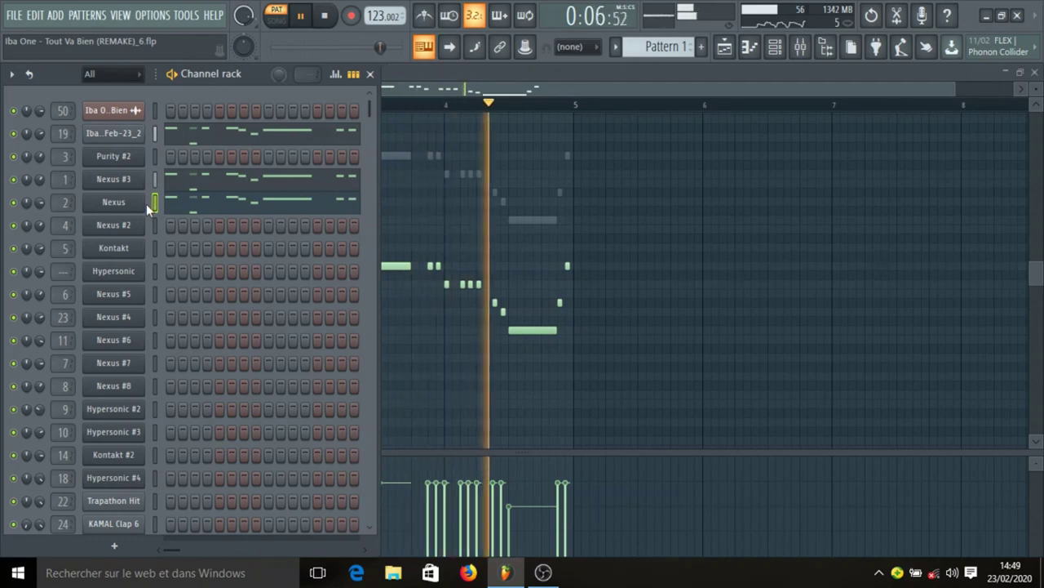
{"action": "key", "text": "space"}
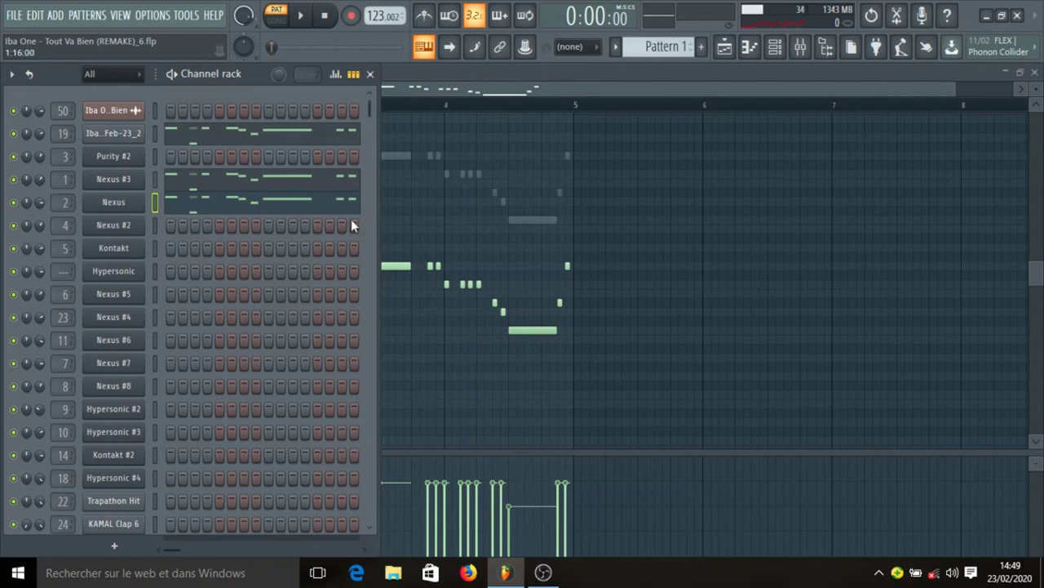
Step: Solo the sampler channel on mixer track 19 and play Pattern 1 through it alone
{"action": "right_click", "coordinate": [26, 134]}
{"action": "left_click", "coordinate": [35, 156]}
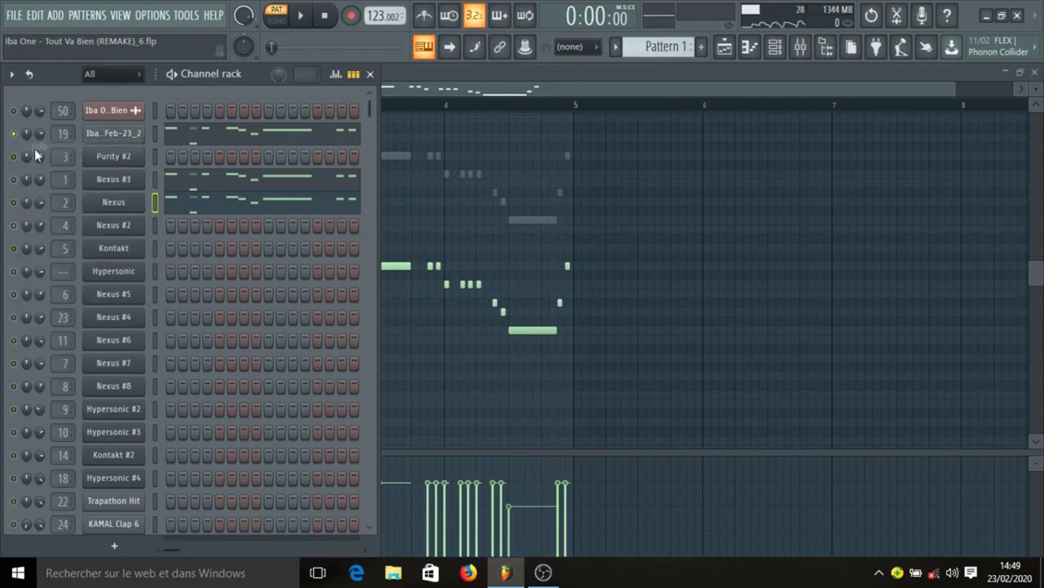
{"action": "key", "text": "space"}
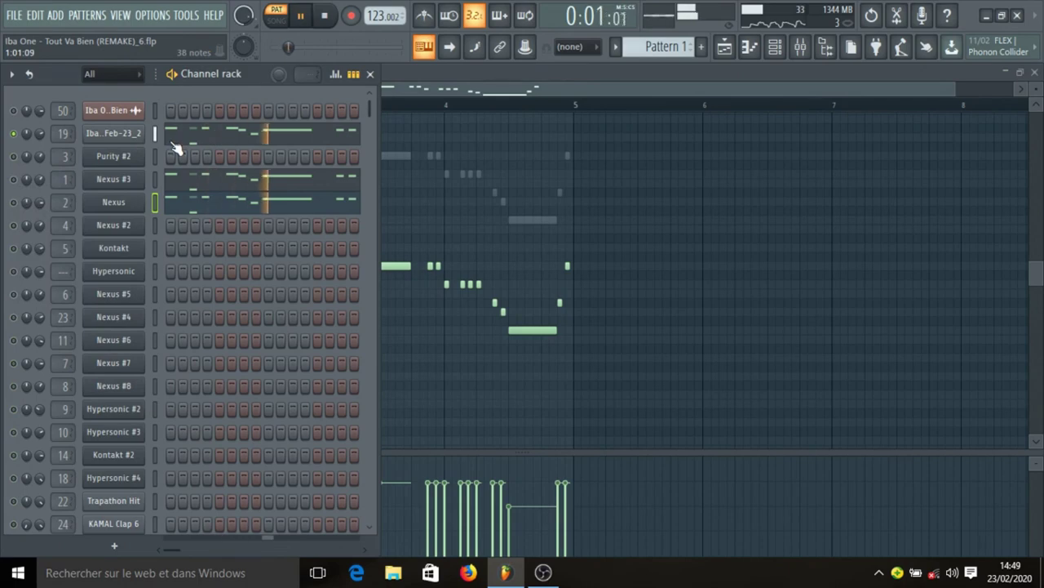
{"action": "key", "text": "space"}
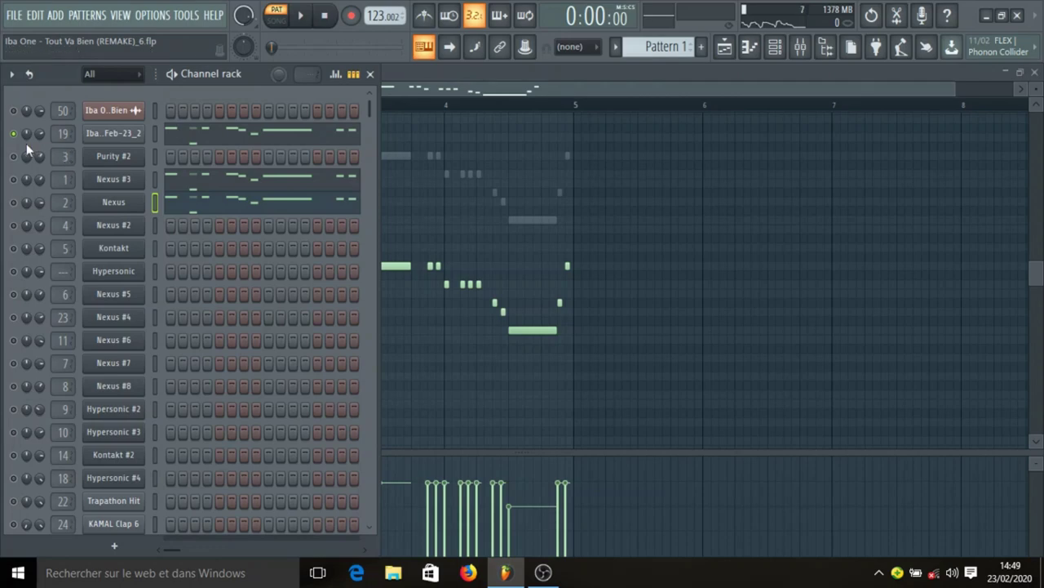
Step: Solo the Nexus channel on mixer track 2 and view its plugin settings
{"action": "right_click", "coordinate": [23, 206]}
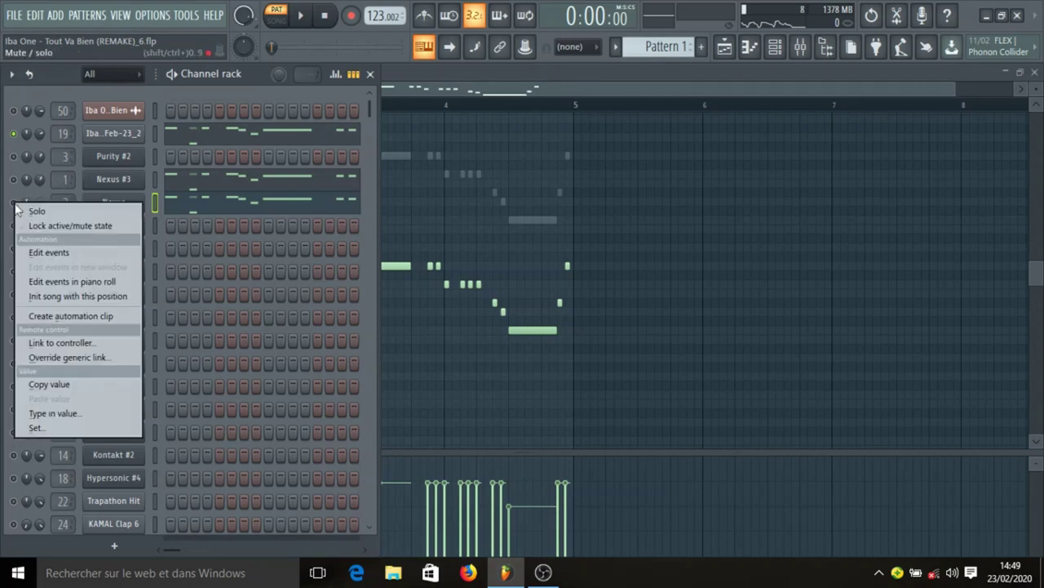
{"action": "left_click", "coordinate": [28, 207]}
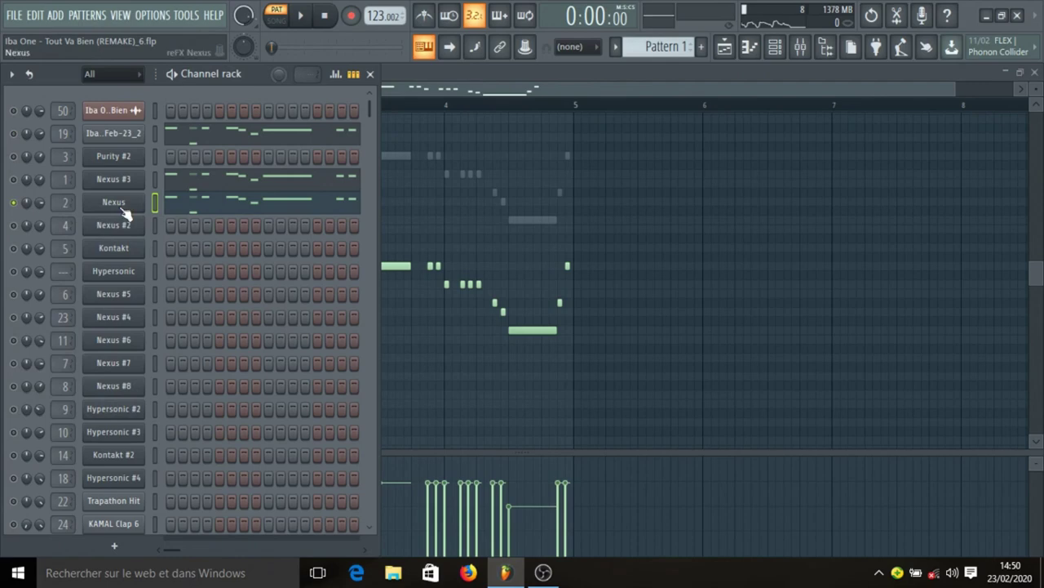
{"action": "left_click", "coordinate": [134, 202]}
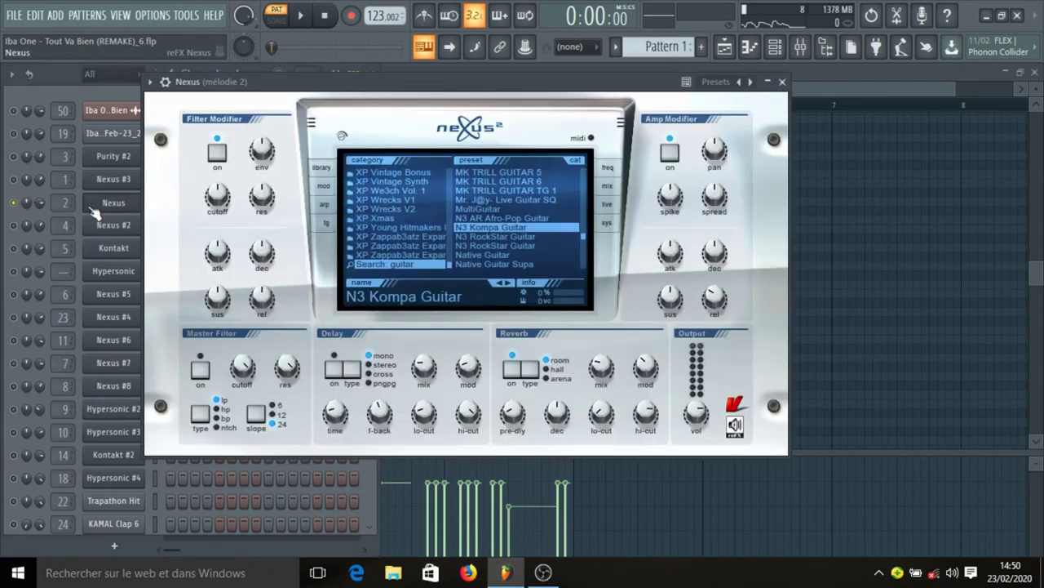
{"action": "left_click", "coordinate": [116, 206]}
Step: Show the mélodie 2 effects chain in the mixer and play Pattern 1 through it
{"action": "left_click", "coordinate": [798, 47]}
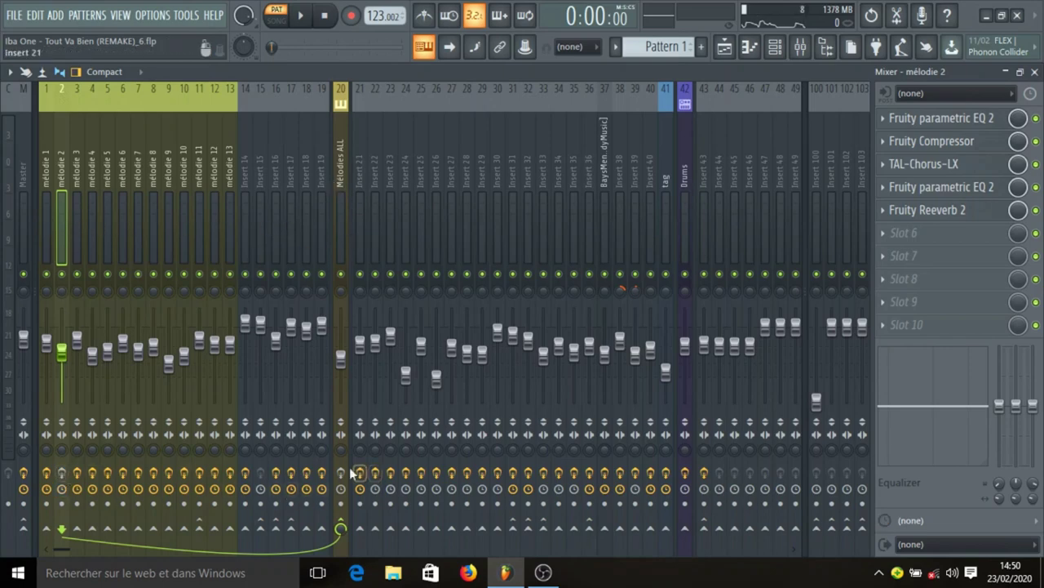
{"action": "key", "text": "space"}
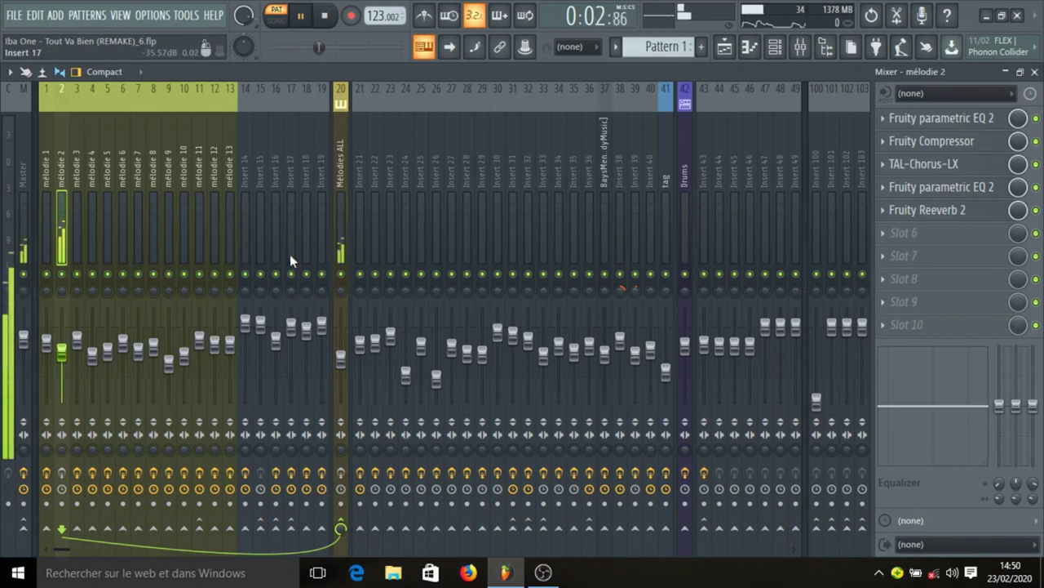
{"action": "key", "text": "space"}
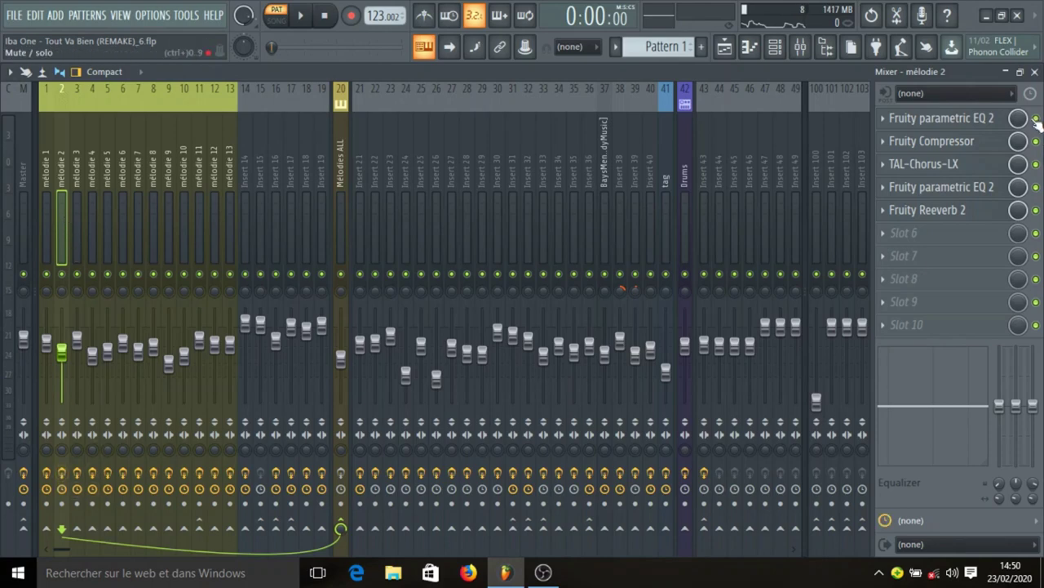
Step: Solo the first Fruity parametric EQ 2 in the mélodie 2 effects chain and open its settings
{"action": "right_click", "coordinate": [1035, 118]}
{"action": "left_click", "coordinate": [1026, 129]}
{"action": "left_click", "coordinate": [946, 120]}
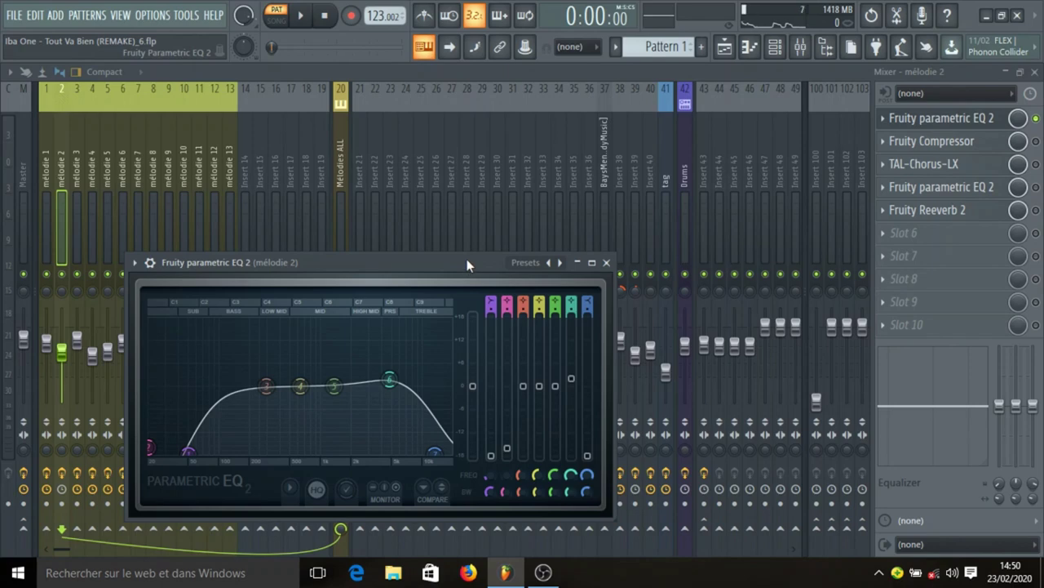
{"action": "left_click_drag", "start_coordinate": [467, 259], "coordinate": [576, 181]}
Step: Inspect EQ bands 6, 7 and 1 on mélodie 2 and play Pattern 1 through the equalizer
{"action": "mouse_move", "coordinate": [496, 307]}
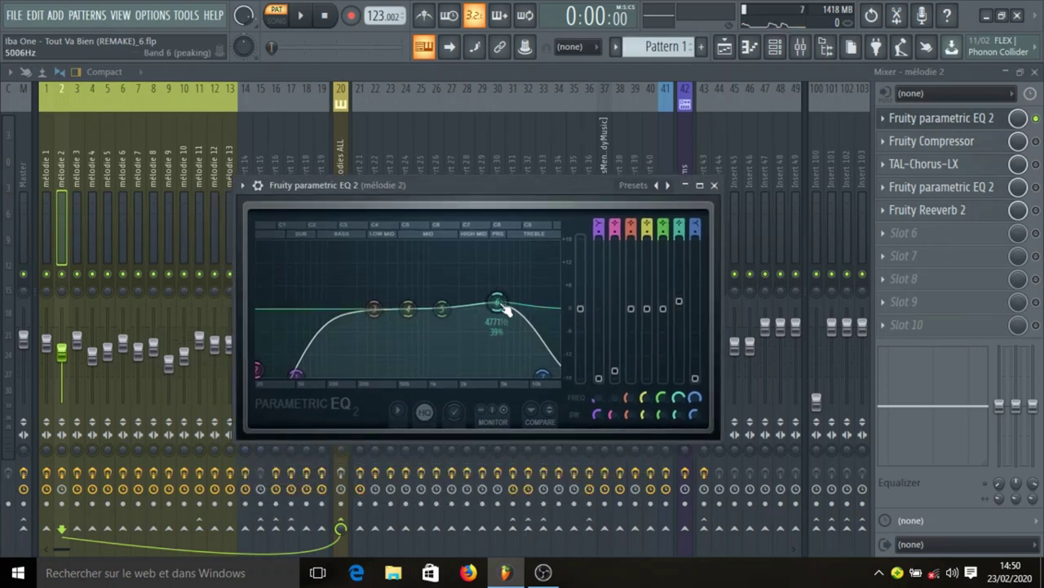
{"action": "mouse_move", "coordinate": [543, 378]}
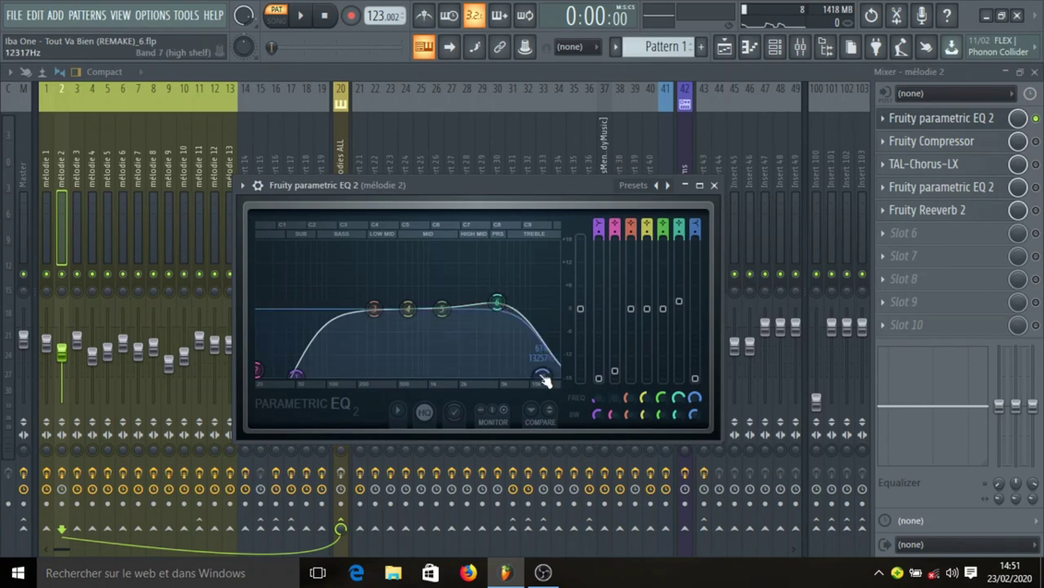
{"action": "mouse_move", "coordinate": [298, 378]}
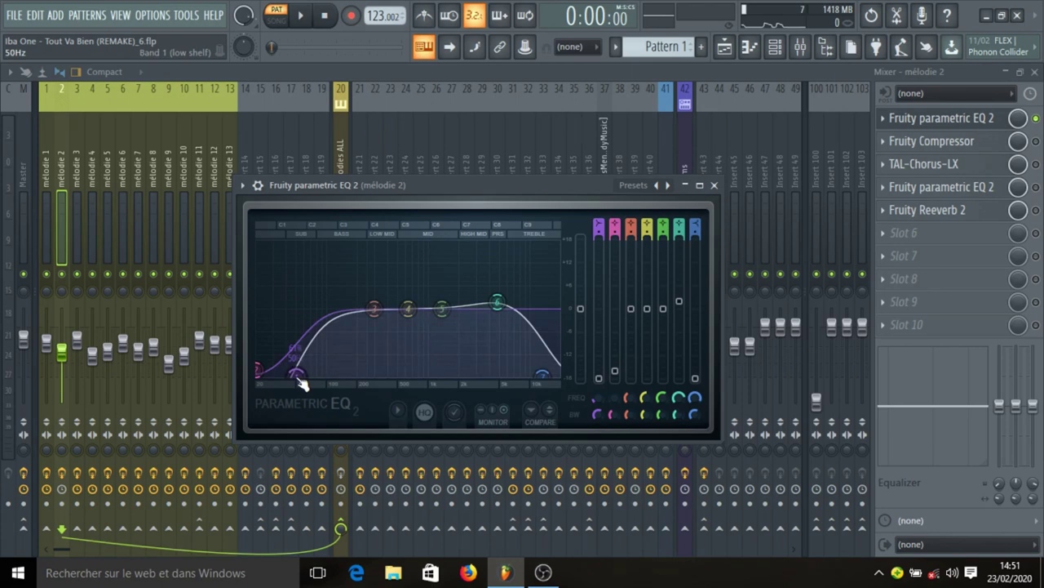
{"action": "left_click_drag", "start_coordinate": [301, 383], "coordinate": [302, 384]}
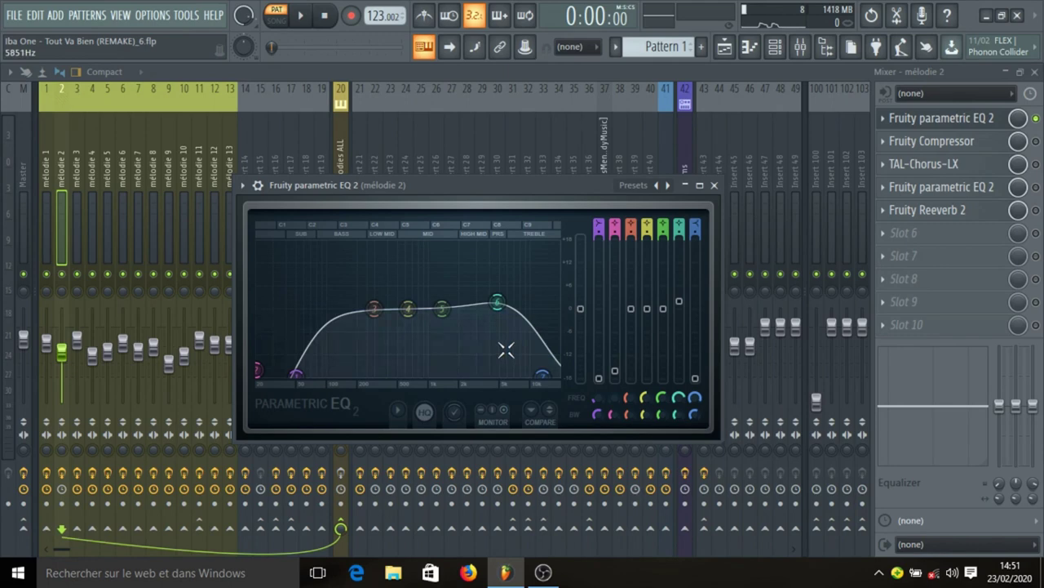
{"action": "key", "text": "space"}
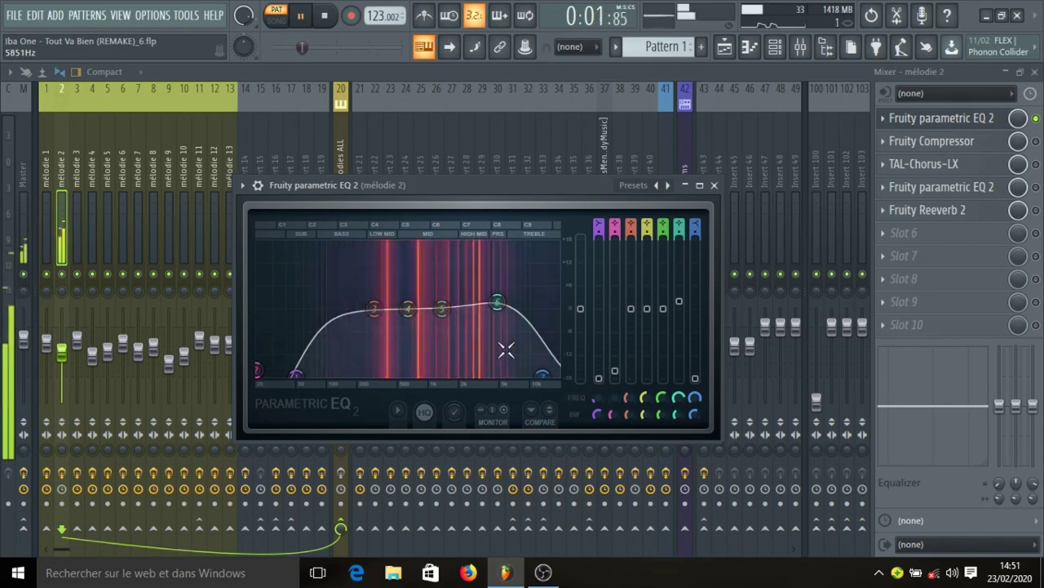
{"action": "key", "text": "space"}
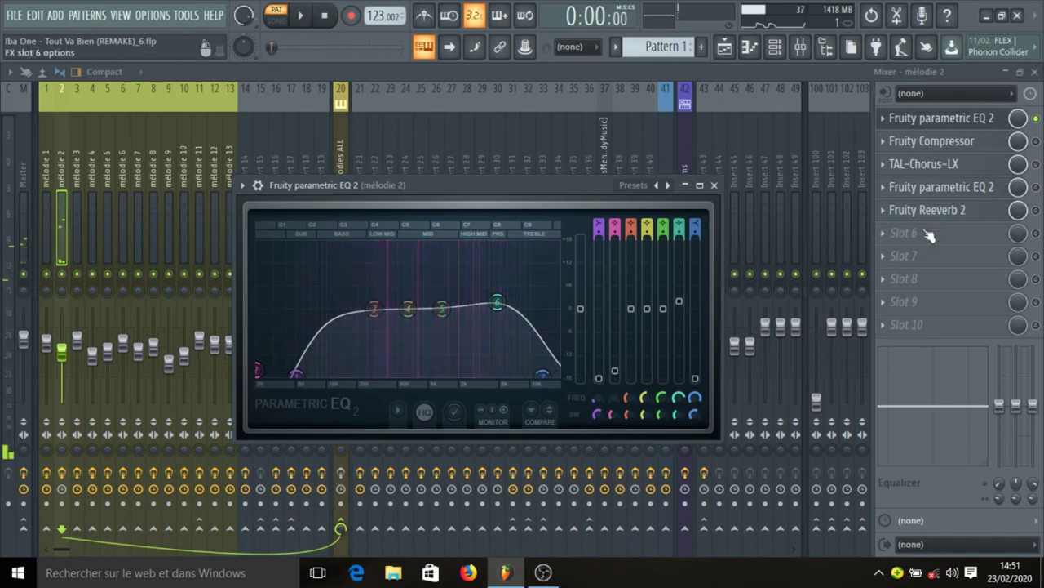
Step: Activate the Fruity Compressor and TAL-Chorus-LX in the mélodie 2 effects chain and view each one's settings
{"action": "left_click", "coordinate": [932, 141]}
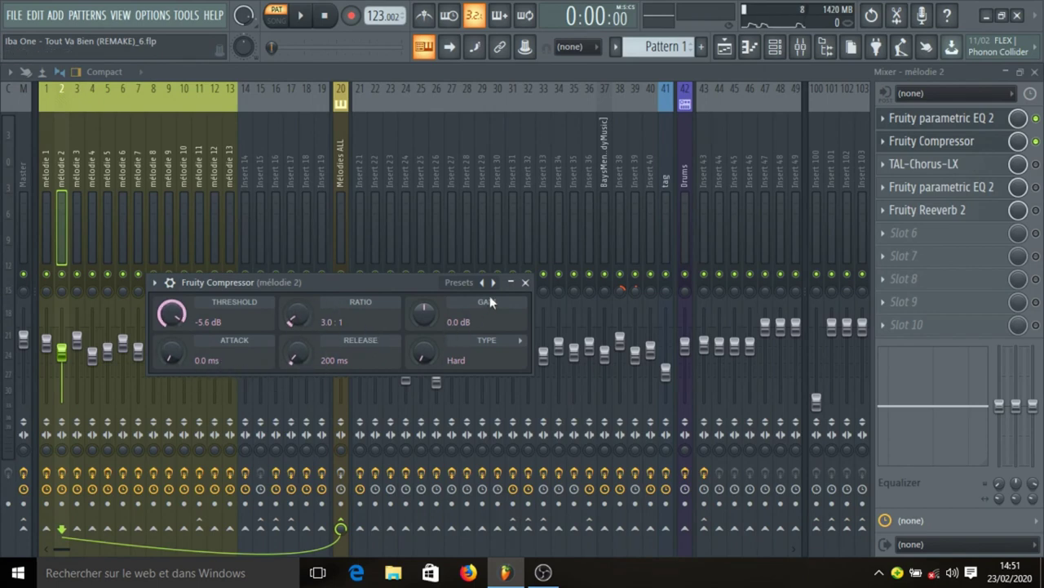
{"action": "left_click", "coordinate": [527, 283]}
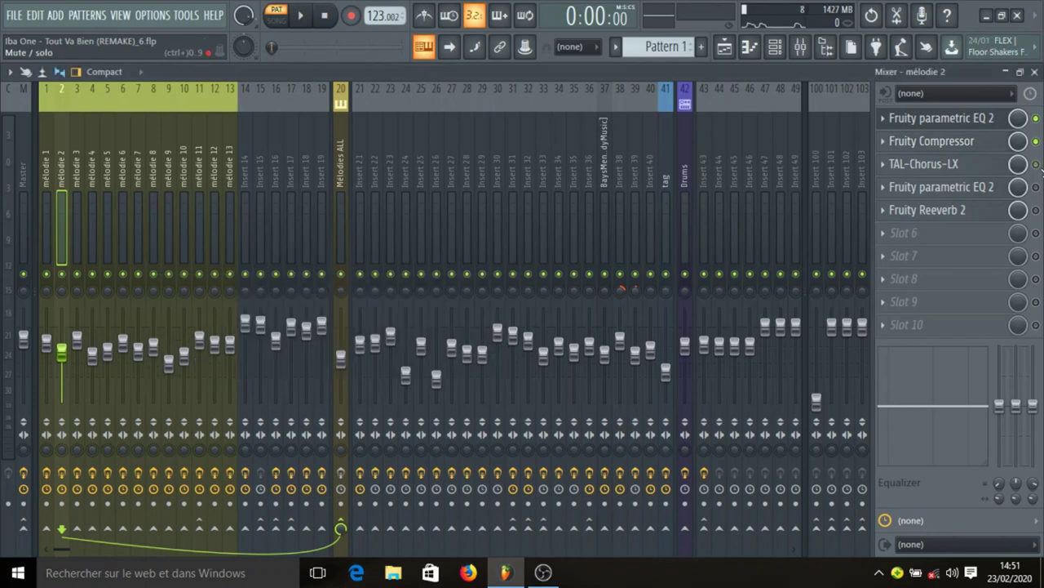
{"action": "left_click", "coordinate": [988, 164]}
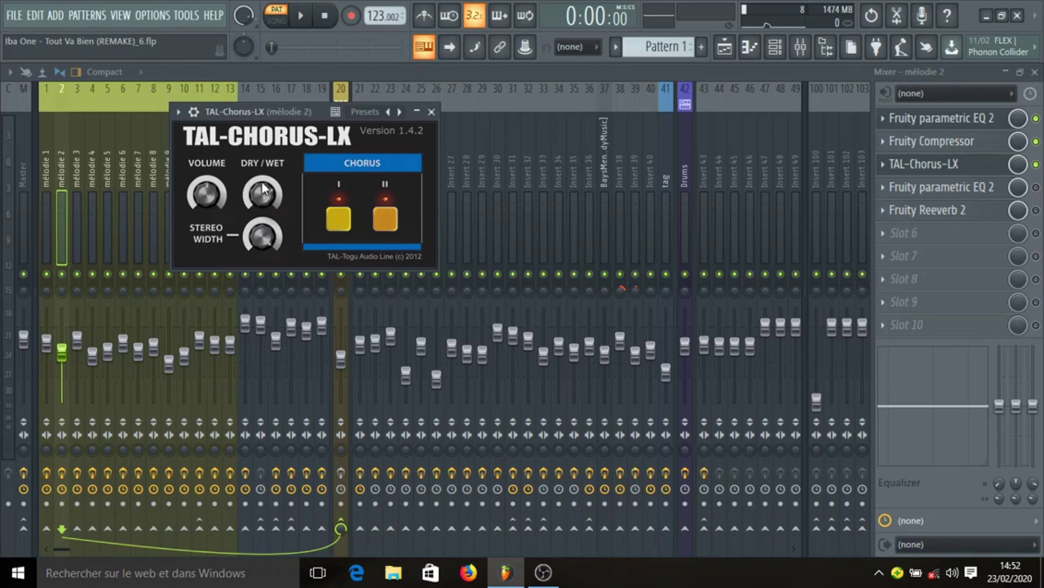
Step: Audition Pattern 1 through TAL-Chorus-LX with only chorus II on, and with only chorus I on, leaving chorus I active
{"action": "left_click", "coordinate": [338, 221]}
{"action": "key", "text": "space"}
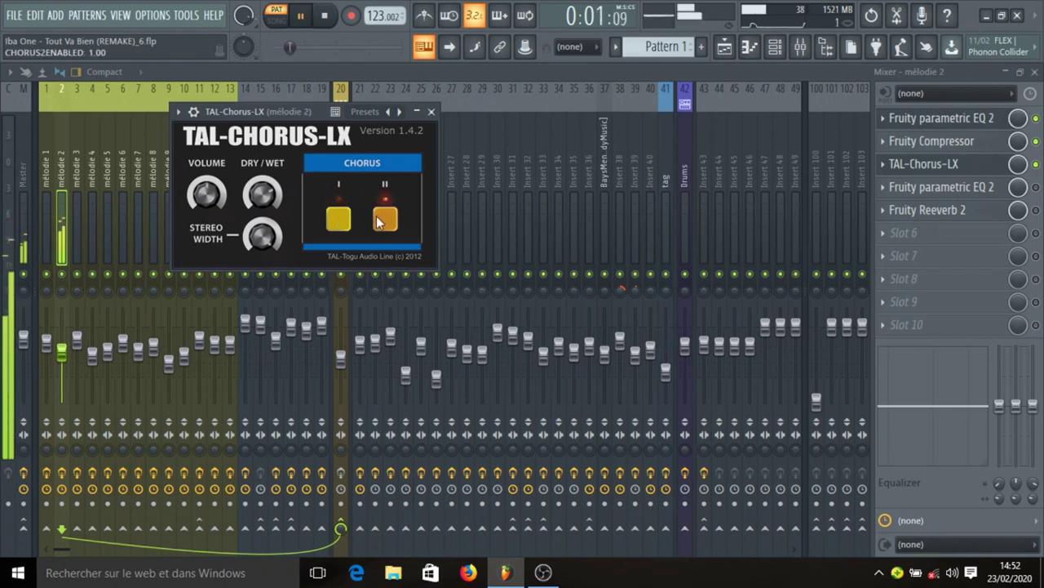
{"action": "key", "text": "space"}
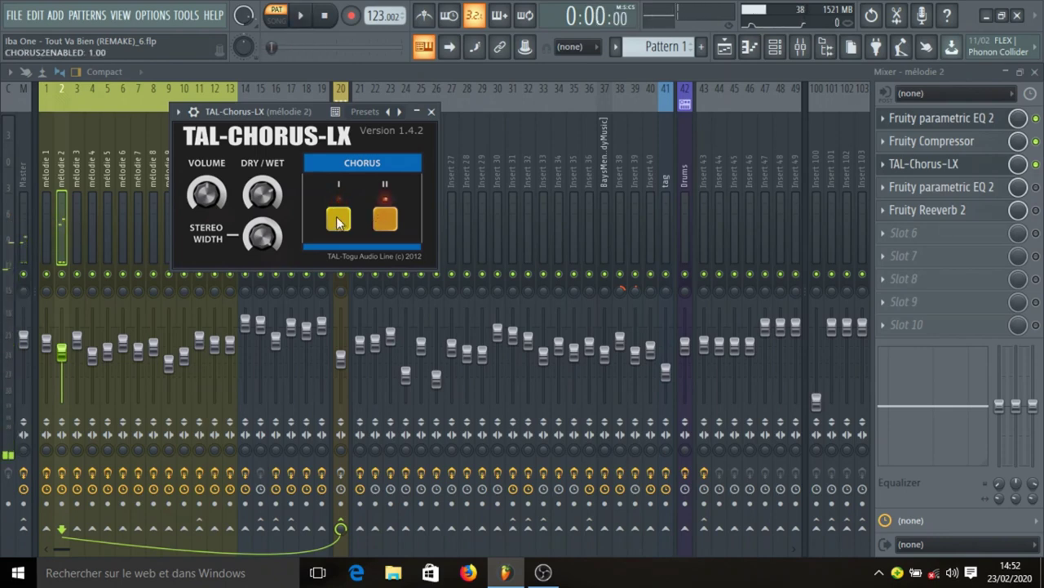
{"action": "left_click", "coordinate": [338, 220]}
{"action": "key", "text": "space"}
{"action": "left_click", "coordinate": [384, 220]}
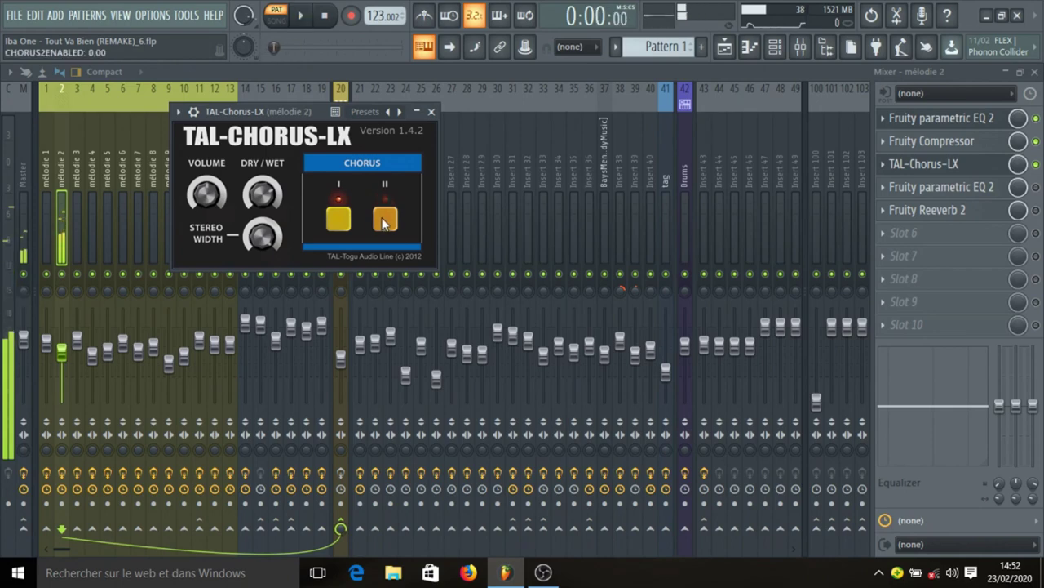
{"action": "key", "text": "space"}
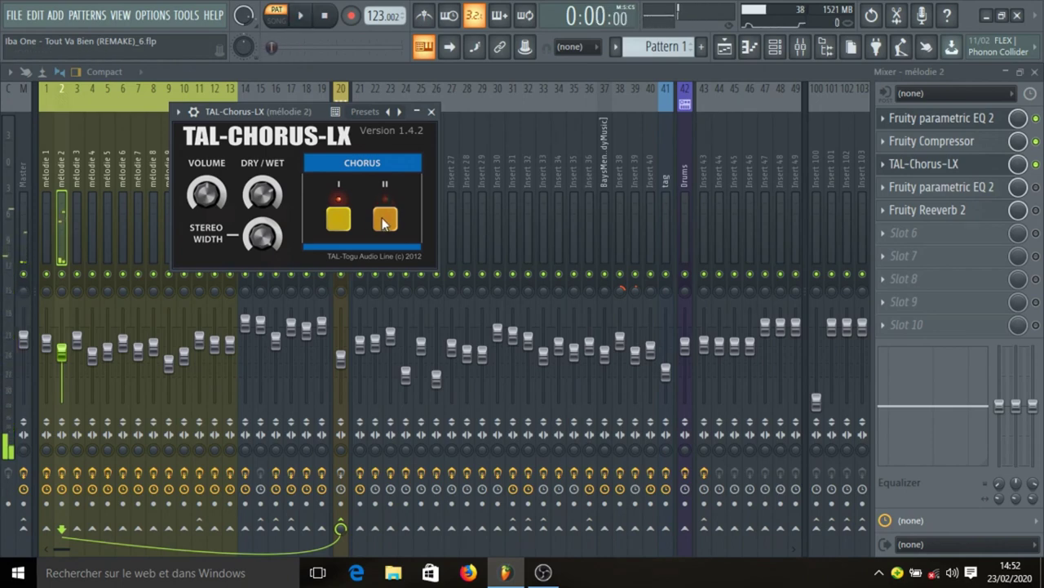
{"action": "left_click", "coordinate": [431, 112]}
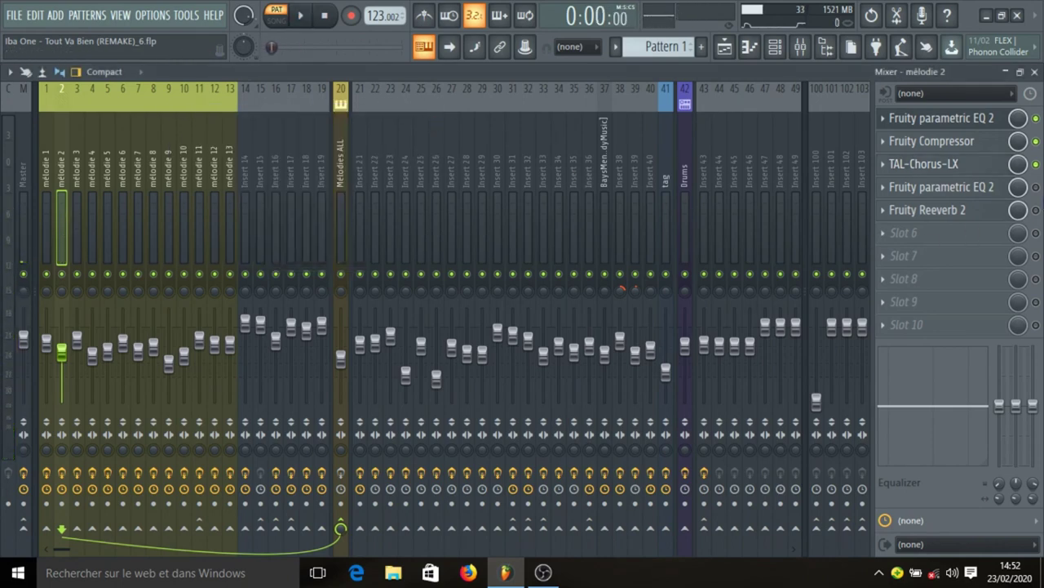
Step: Compare the second Fruity parametric EQ 2 on mélodie 2 with the first one in the chain
{"action": "left_click", "coordinate": [902, 193]}
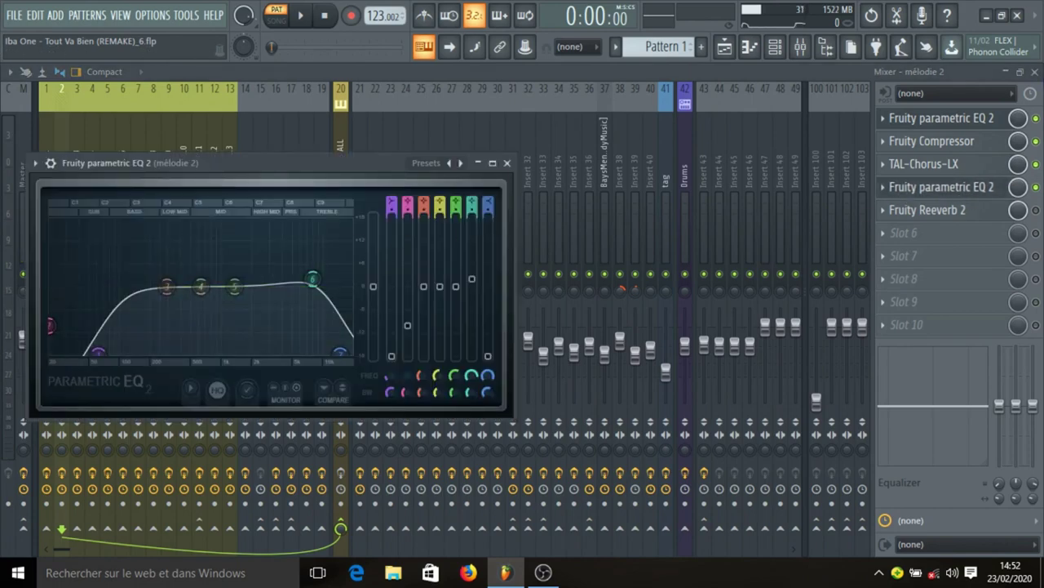
{"action": "left_click", "coordinate": [971, 118]}
{"action": "left_click", "coordinate": [971, 118]}
{"action": "left_click", "coordinate": [971, 118]}
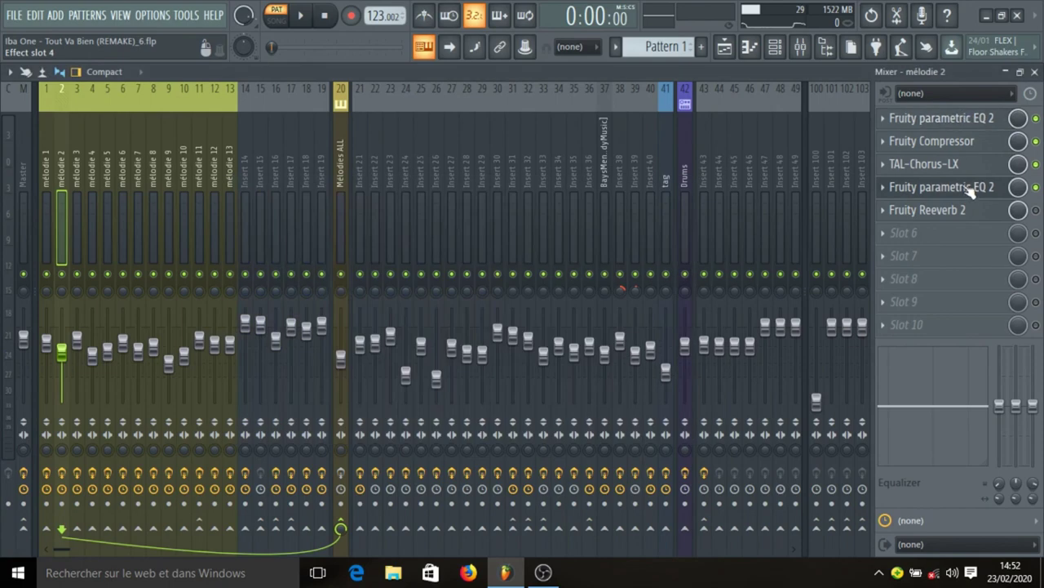
{"action": "left_click", "coordinate": [971, 188]}
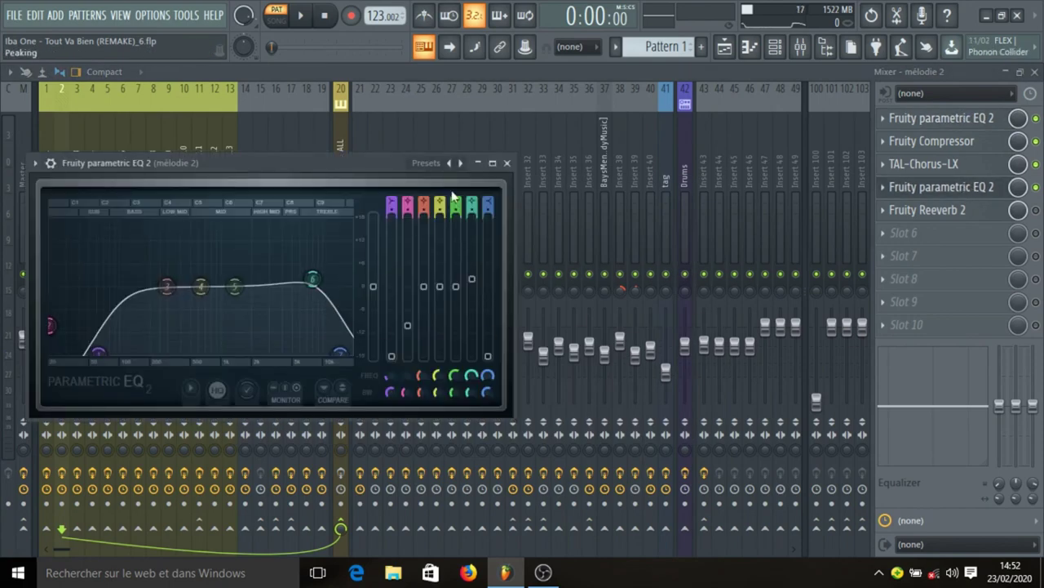
{"action": "left_click", "coordinate": [507, 163]}
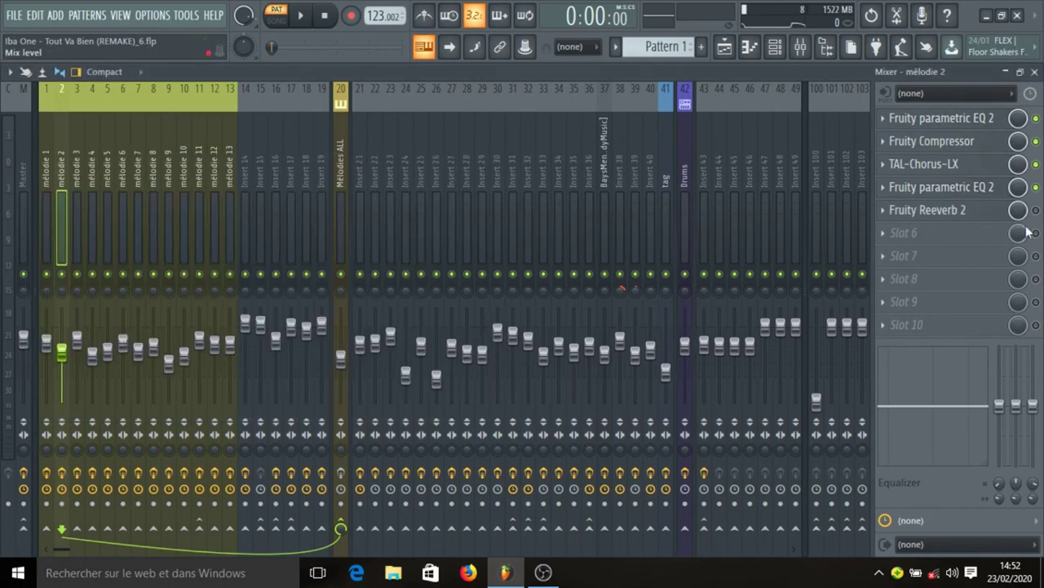
Step: Inspect the Fruity Reeverb 2 settings on mélodie 2 and play Pattern 1 with the reverb off and on
{"action": "left_click", "coordinate": [986, 215]}
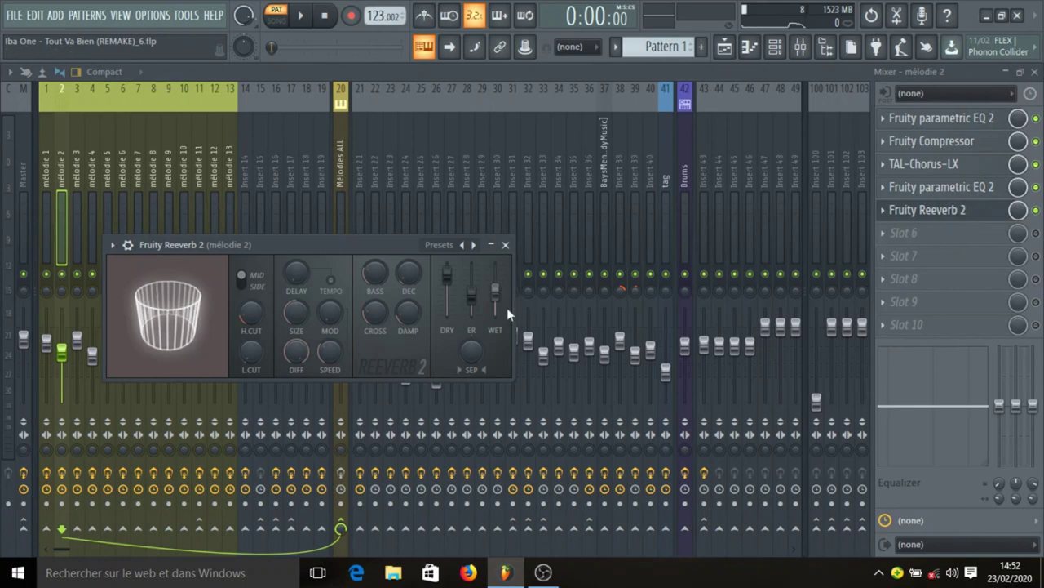
{"action": "left_click", "coordinate": [506, 245]}
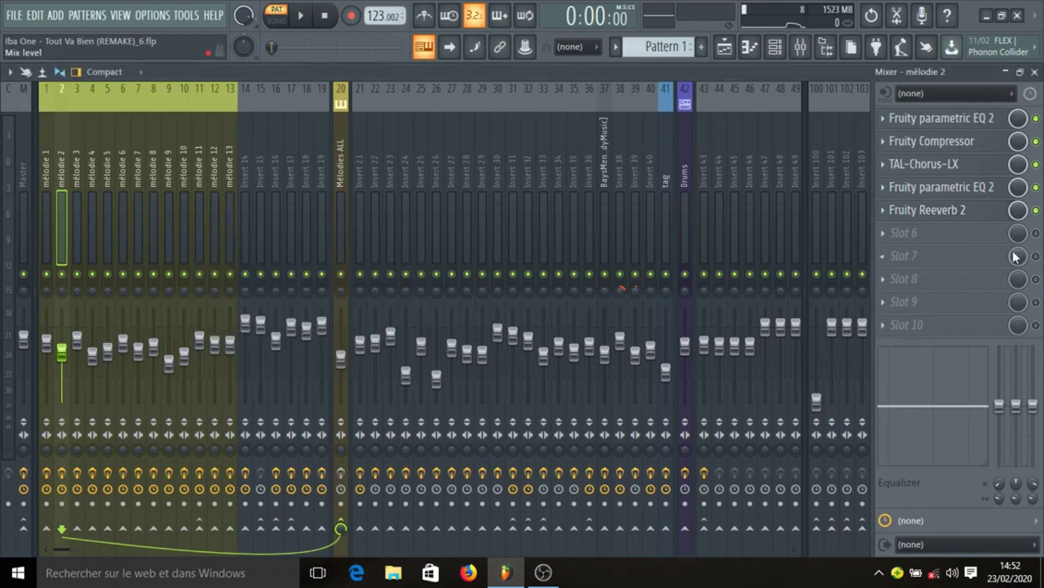
{"action": "key", "text": "space"}
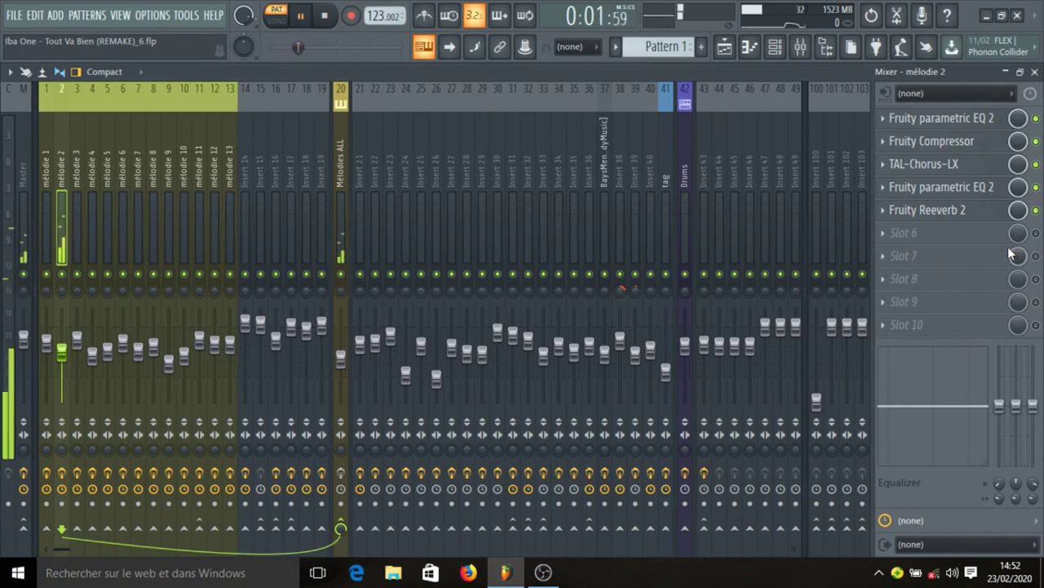
{"action": "key", "text": "ctrl+s"}
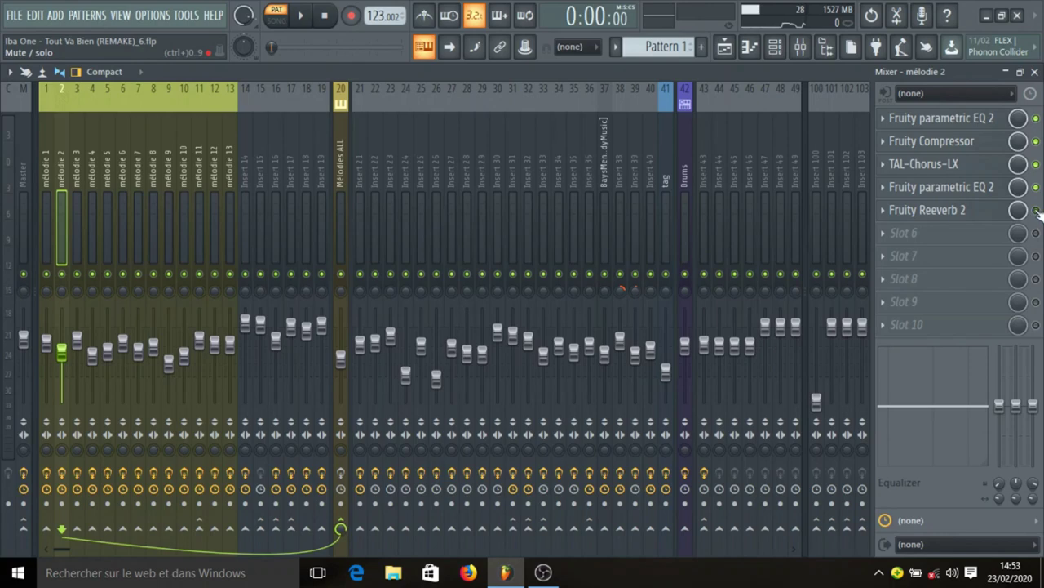
{"action": "key", "text": "space"}
{"action": "key", "text": "space"}
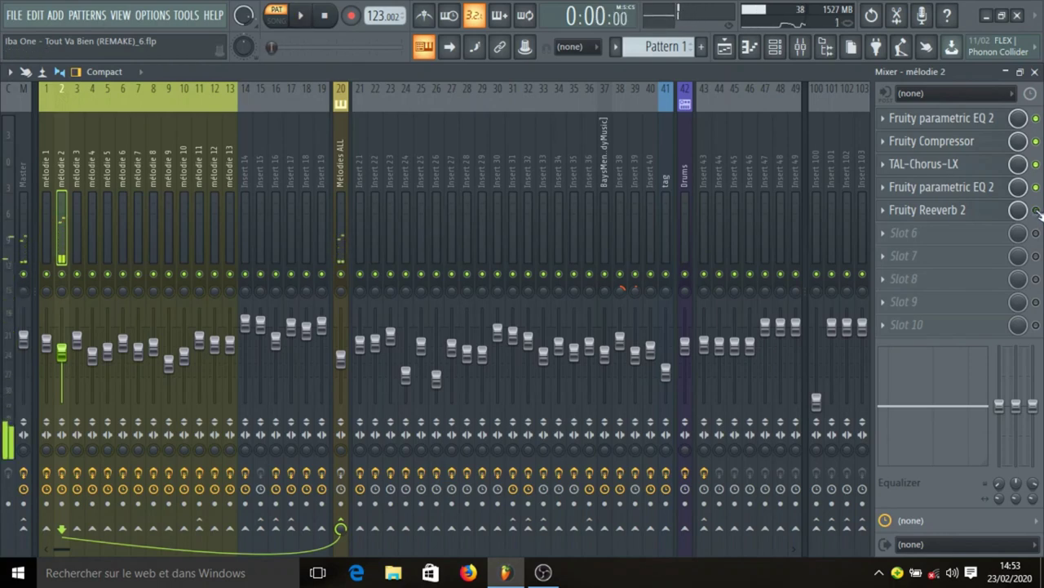
{"action": "key", "text": "space"}
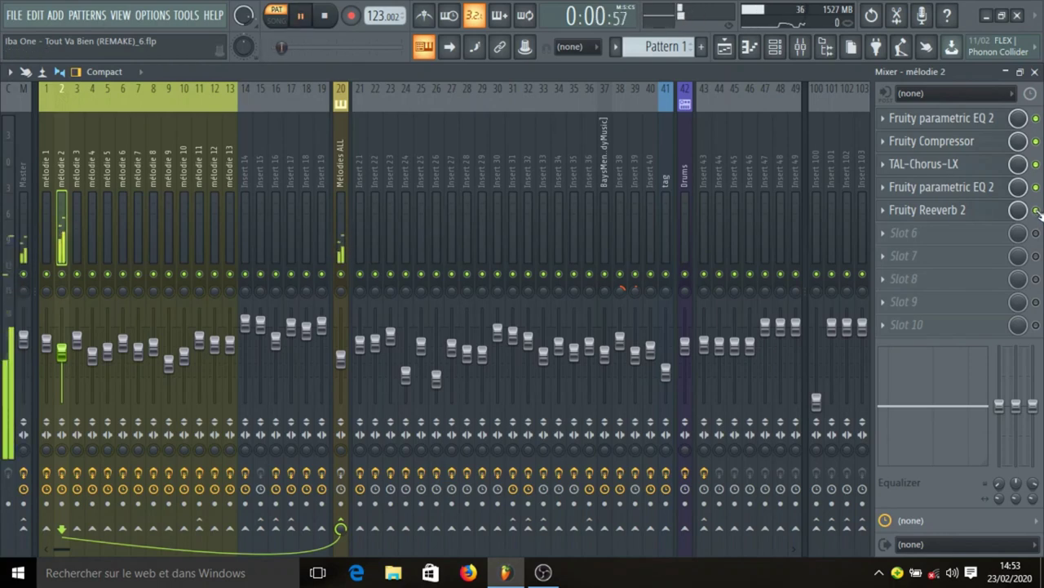
{"action": "key", "text": "space"}
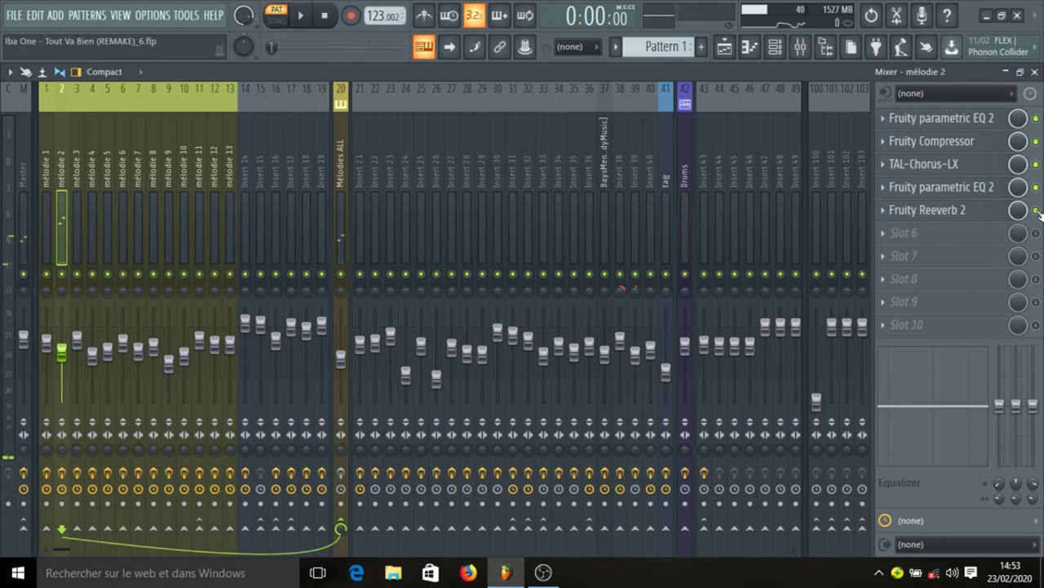
Step: Clear the effect solo on mélodie 2 so that all its effect slots are active
{"action": "right_click", "coordinate": [1036, 211]}
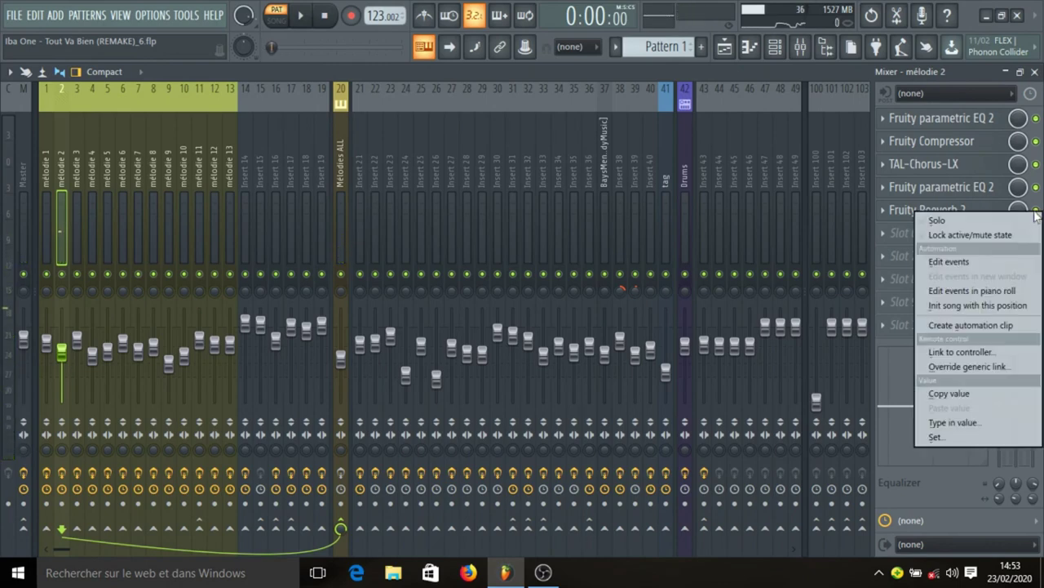
{"action": "left_click", "coordinate": [1029, 220]}
{"action": "right_click", "coordinate": [1035, 211]}
{"action": "left_click", "coordinate": [945, 222]}
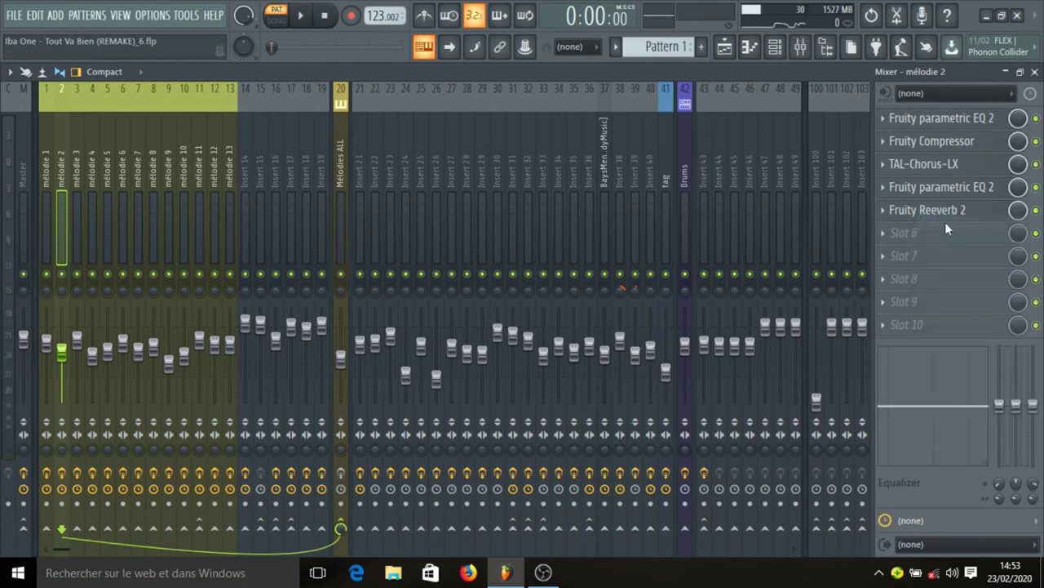
Step: Review the Fruity Reeverb 2 settings on mélodie 2 once more
{"action": "left_click", "coordinate": [947, 214]}
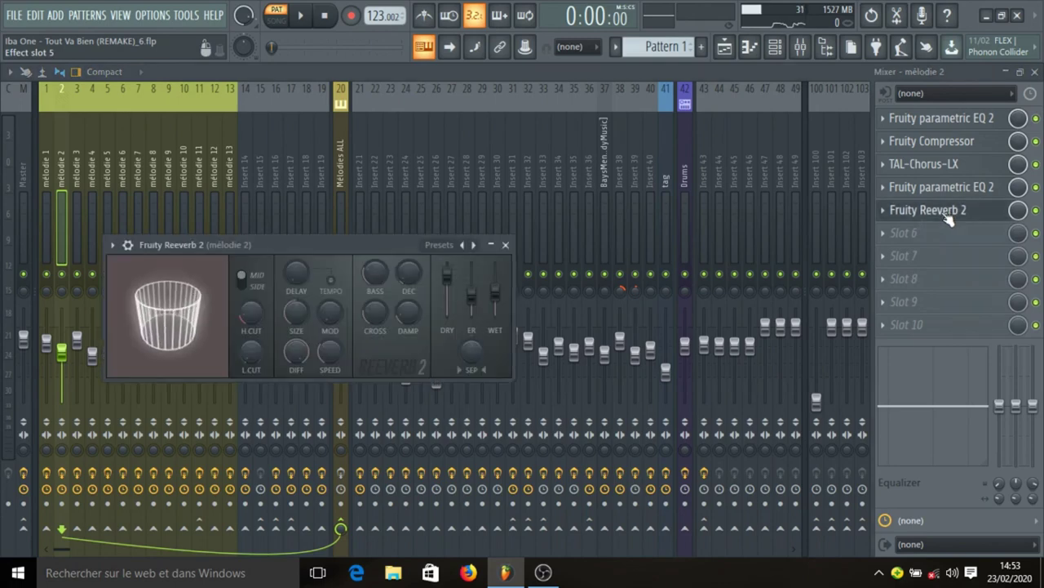
{"action": "left_click", "coordinate": [505, 245]}
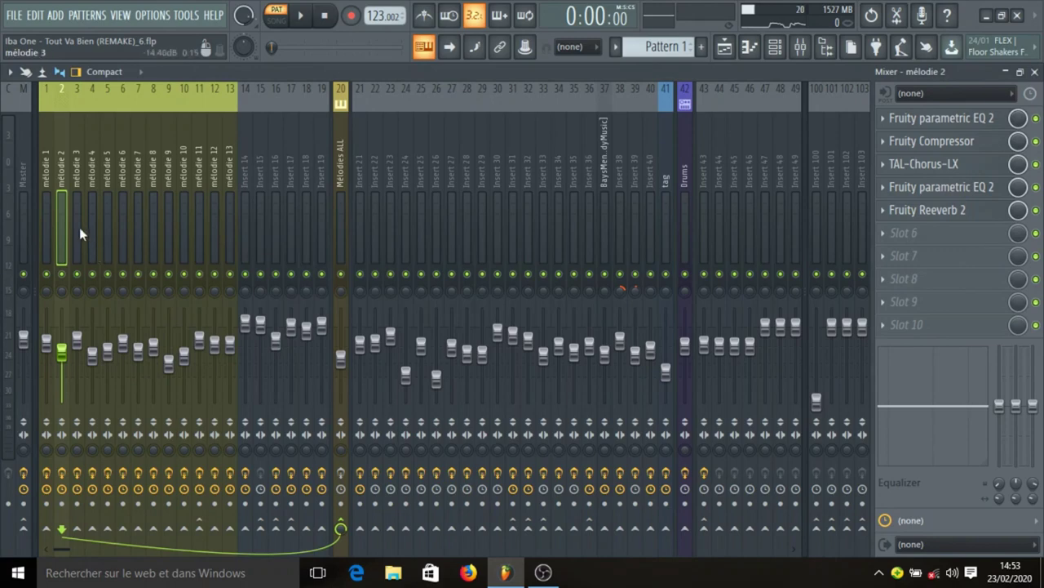
{"action": "left_click", "coordinate": [952, 215]}
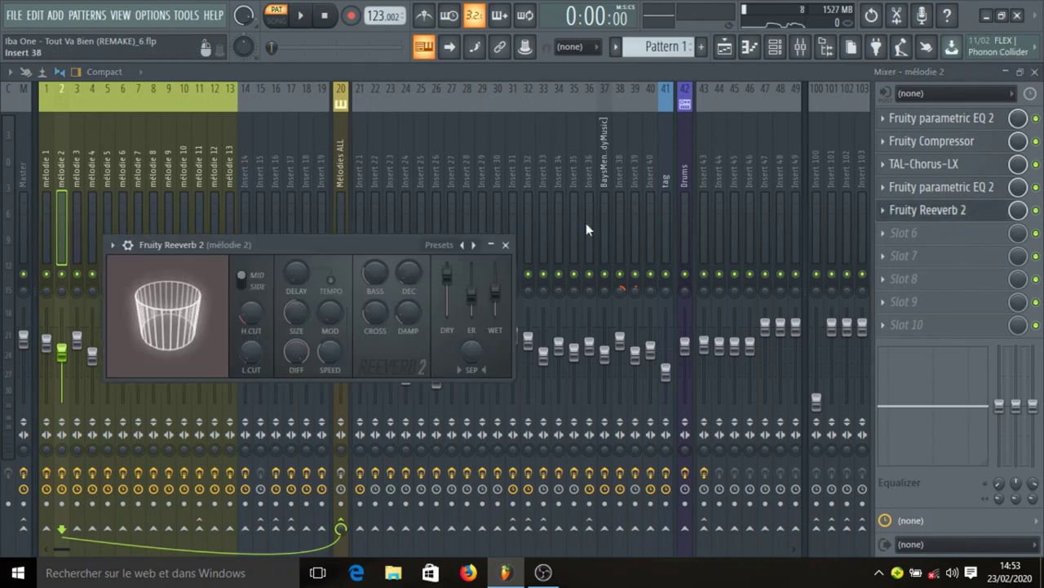
{"action": "left_click", "coordinate": [505, 245]}
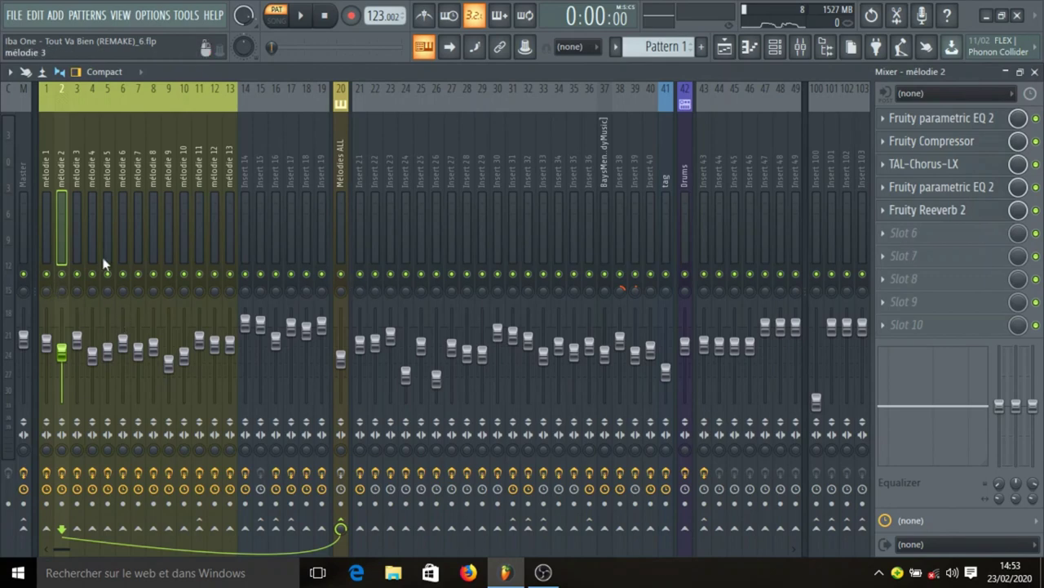
Step: Show the Mélodies ALL mixer track and inspect its Fruity parametric EQ 2 and Fruity Compressor settings
{"action": "left_click", "coordinate": [341, 177]}
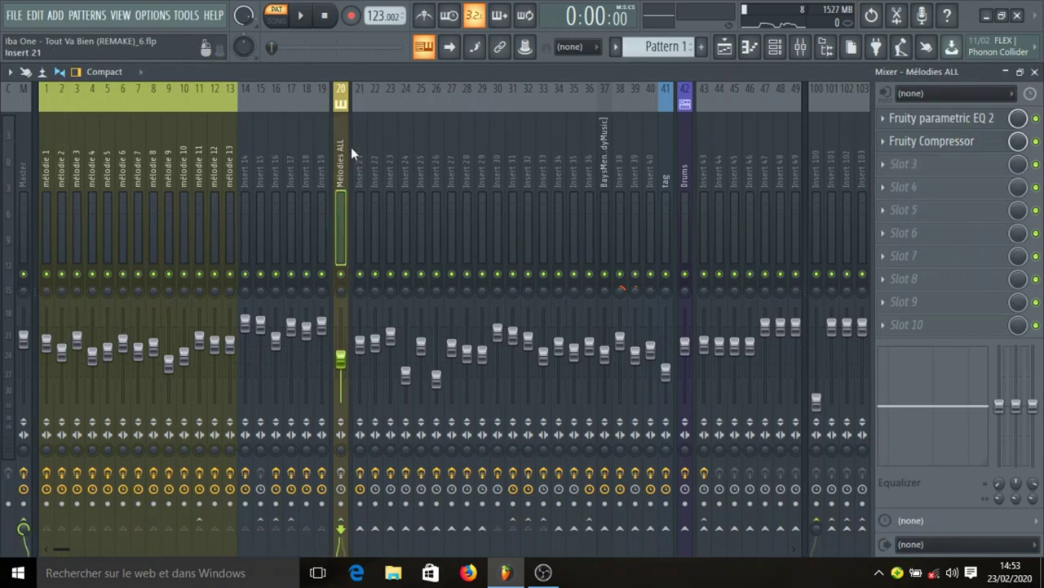
{"action": "left_click", "coordinate": [944, 119]}
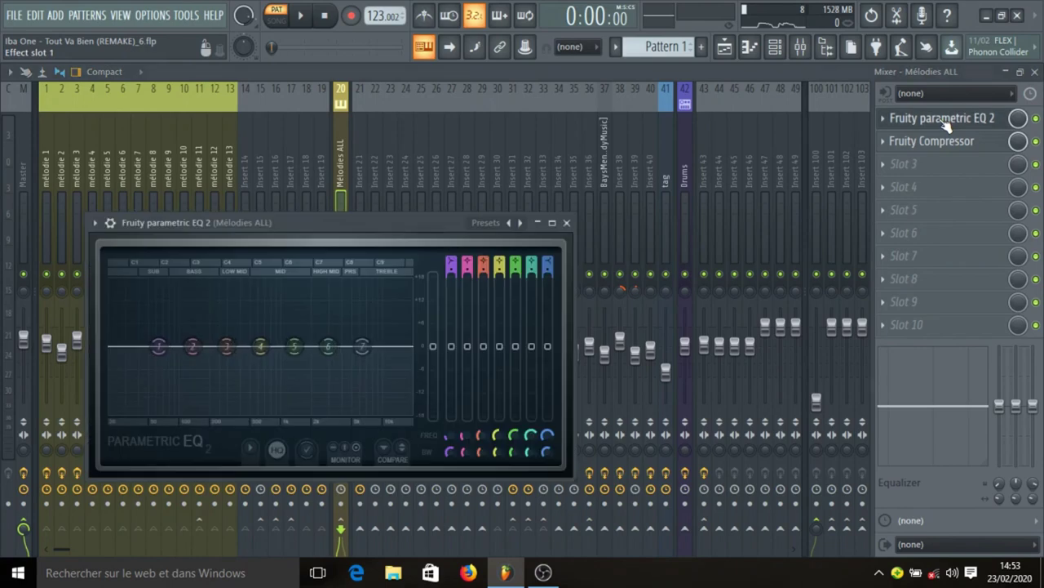
{"action": "left_click", "coordinate": [944, 119]}
{"action": "left_click", "coordinate": [944, 119]}
{"action": "left_click", "coordinate": [944, 119]}
{"action": "left_click", "coordinate": [951, 145]}
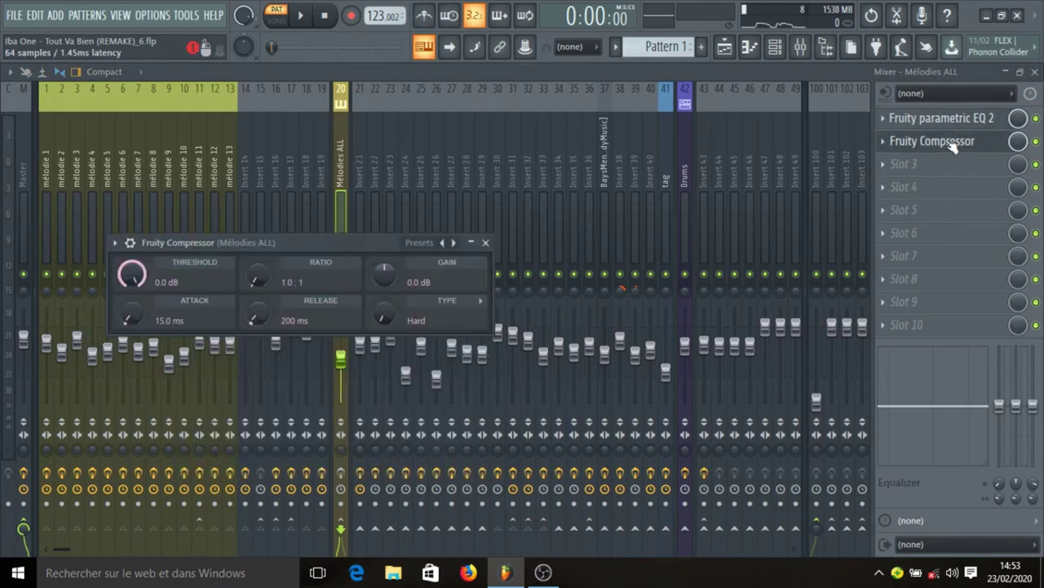
{"action": "left_click", "coordinate": [951, 144]}
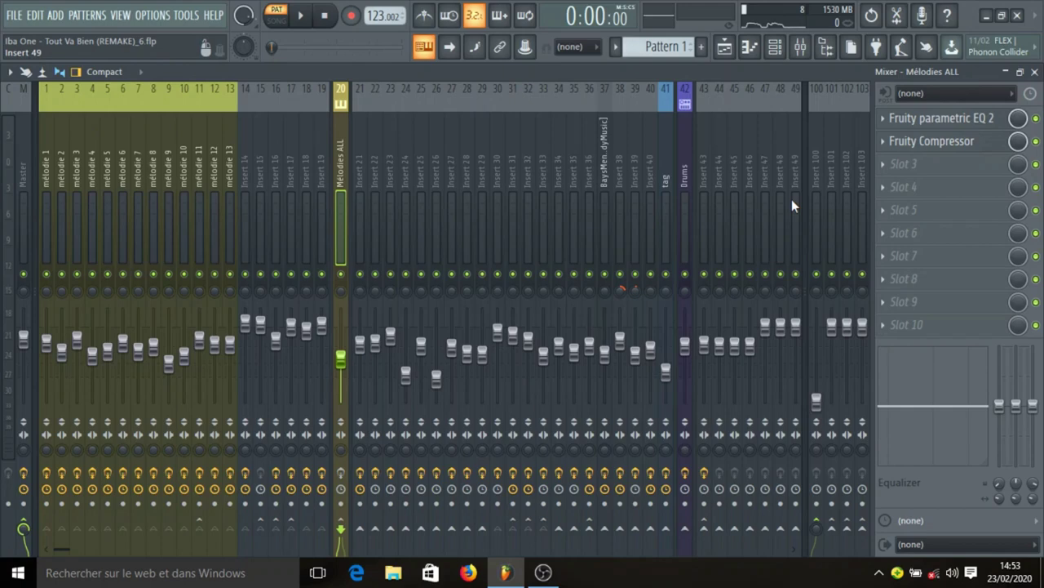
Step: Leave the mixer for the playlist and channel rack, and unsolo the Nexus channel so all channels are active
{"action": "left_click", "coordinate": [1035, 72]}
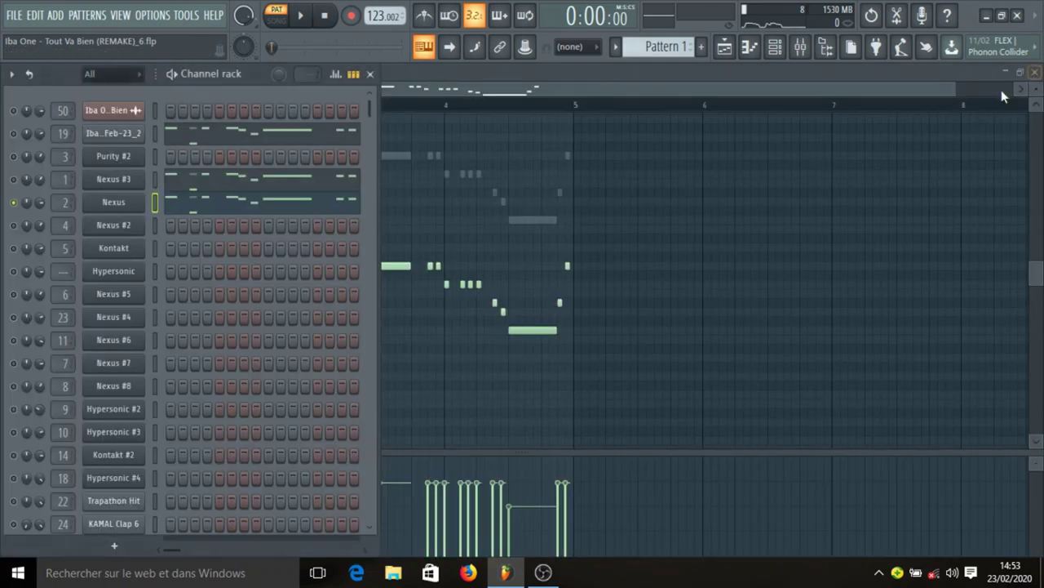
{"action": "left_click", "coordinate": [725, 47]}
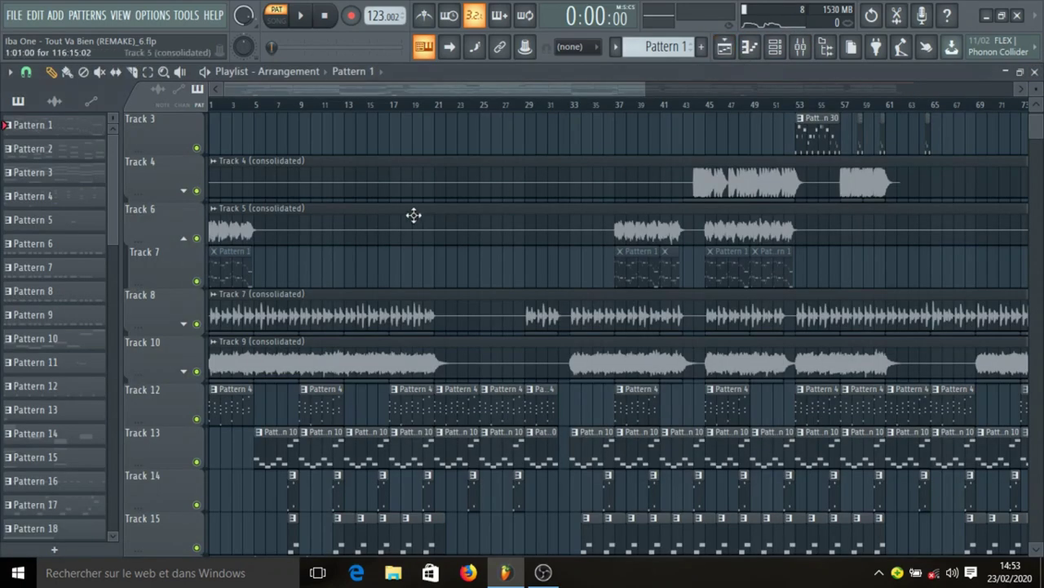
{"action": "left_click", "coordinate": [776, 49]}
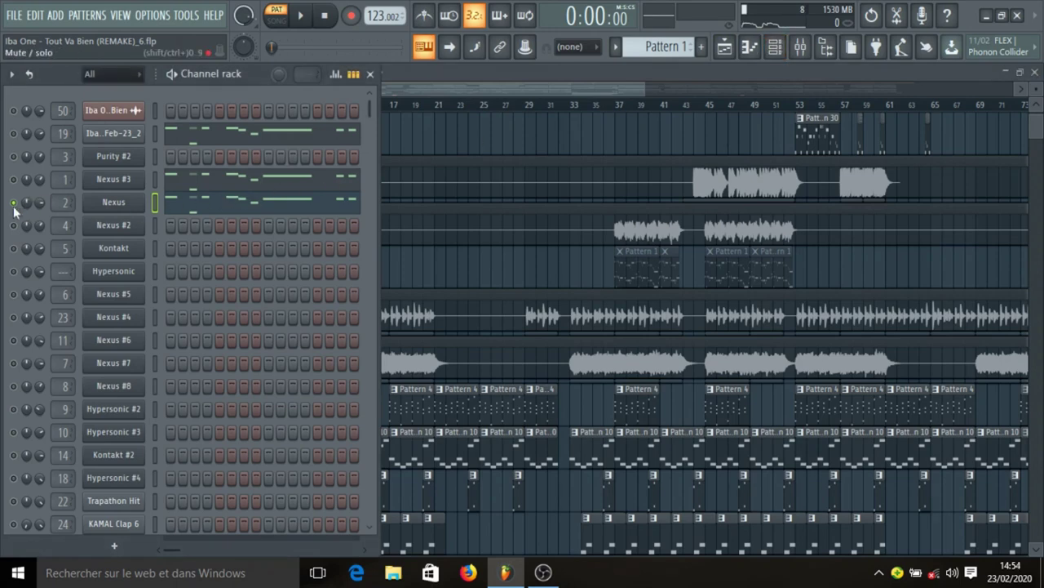
{"action": "right_click", "coordinate": [13, 211]}
{"action": "left_click", "coordinate": [31, 217]}
Step: Play Pattern 1 with all channels active and view the Nexus notes in the piano roll
{"action": "key", "text": "space"}
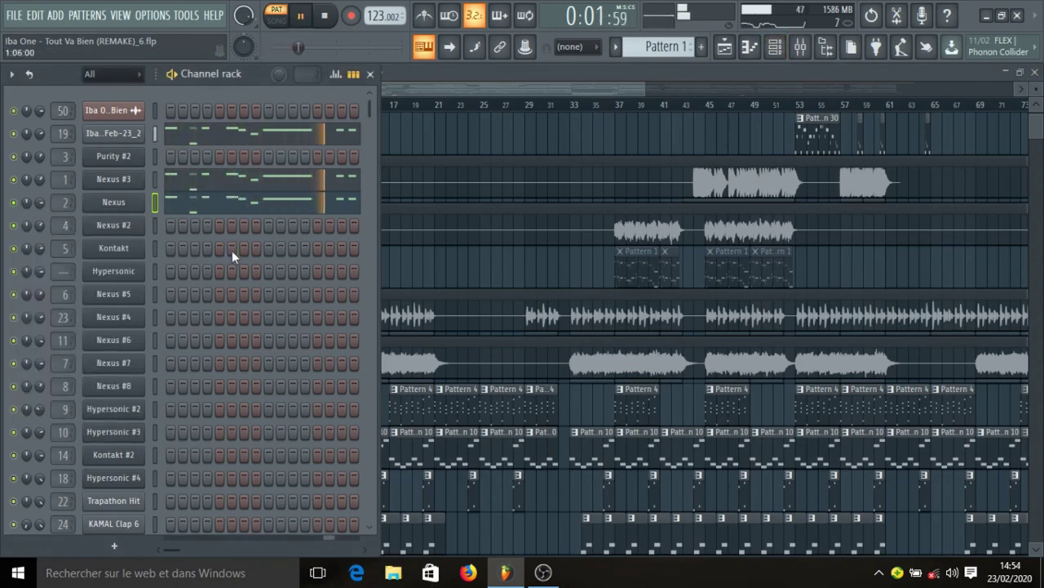
{"action": "left_click", "coordinate": [269, 212]}
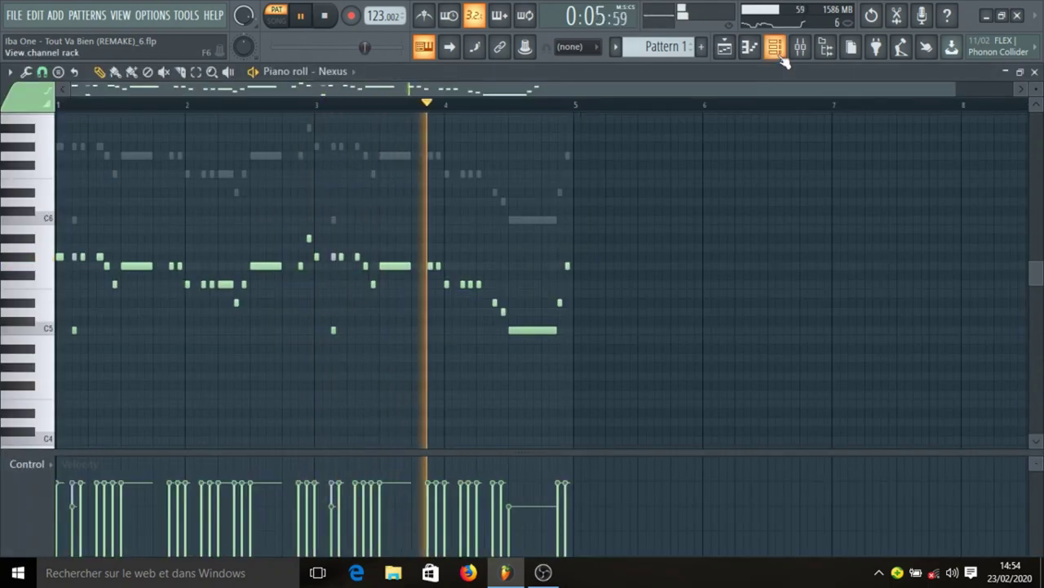
{"action": "key", "text": "space"}
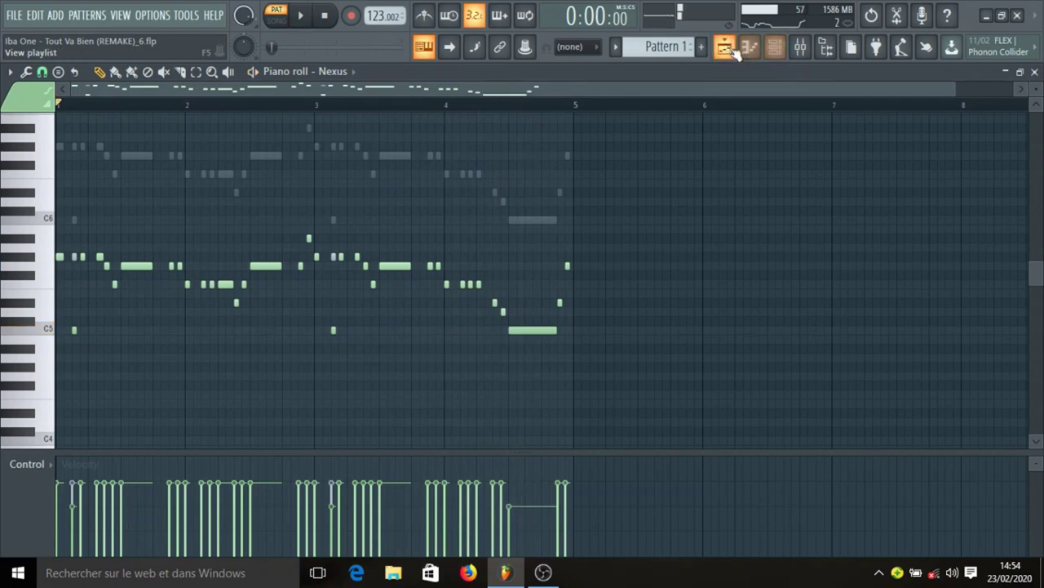
Step: Return to the playlist, collapse the Track 6 group and expand the Track 8 group
{"action": "left_click", "coordinate": [728, 49]}
{"action": "left_click", "coordinate": [183, 237]}
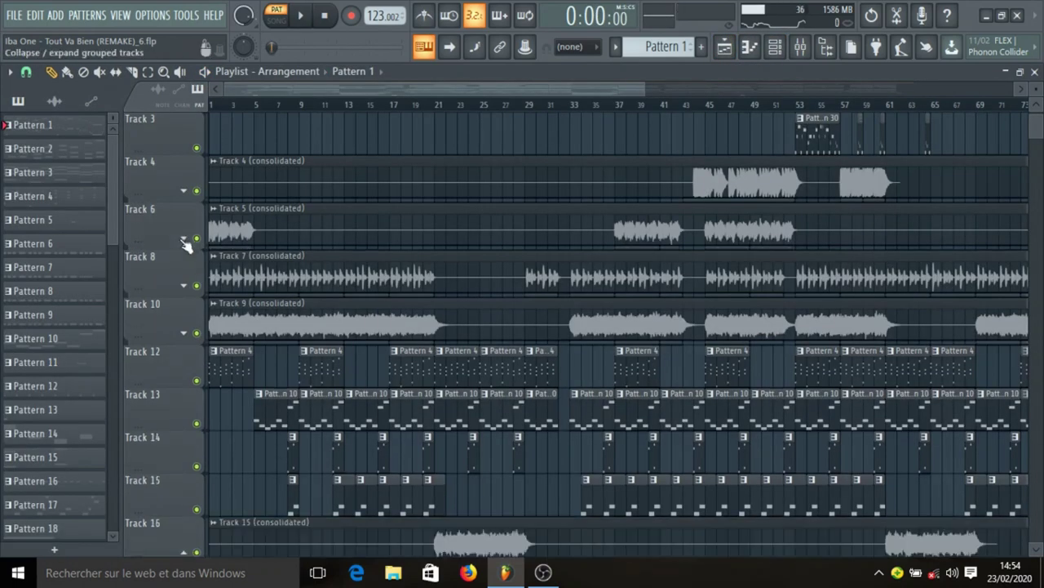
{"action": "left_click", "coordinate": [184, 285]}
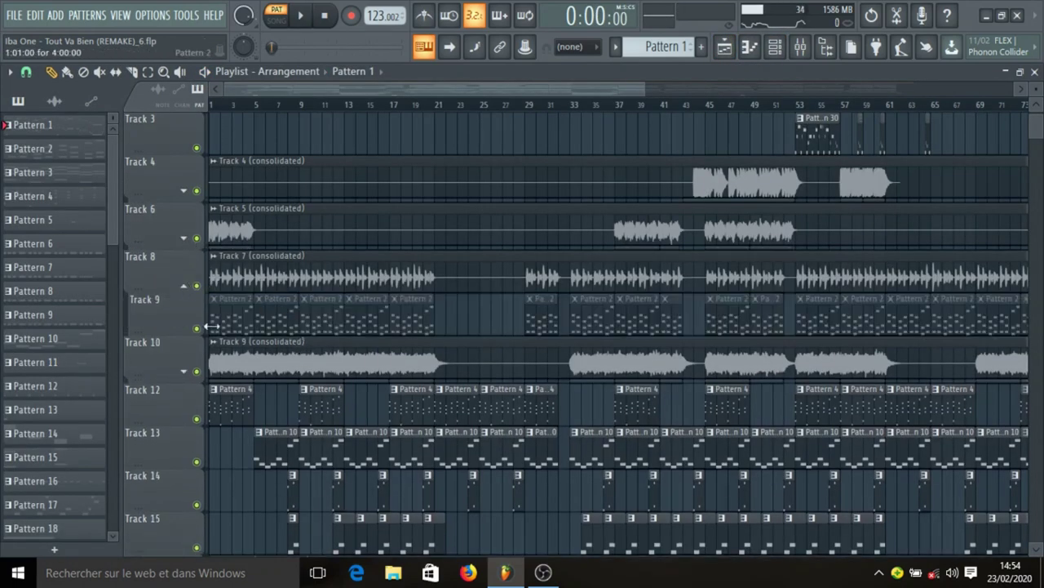
Step: Select Pattern 2 and inspect the Purity #2 preset it uses in the channel rack
{"action": "left_click", "coordinate": [32, 149]}
{"action": "left_click", "coordinate": [776, 46]}
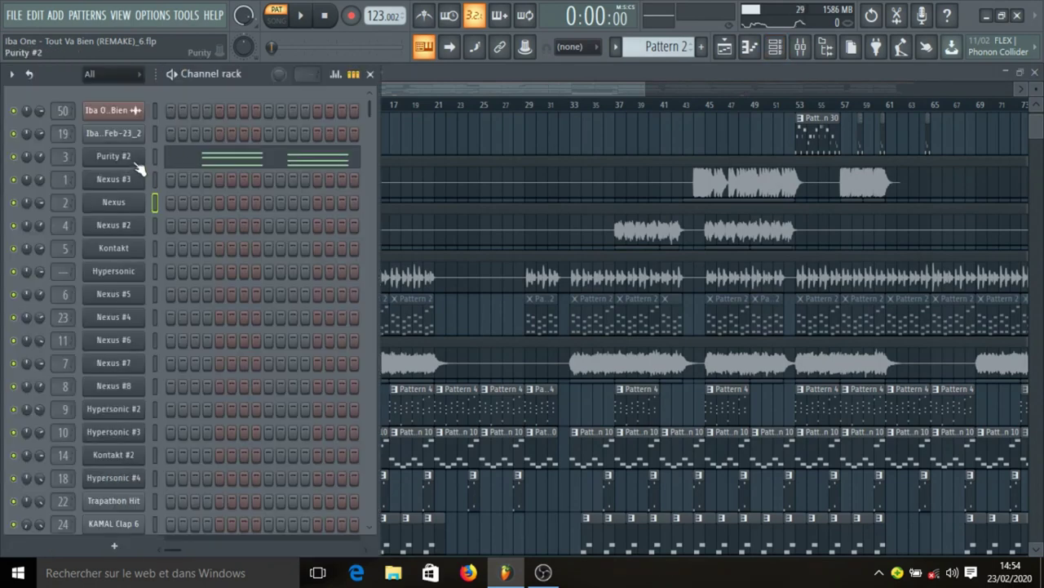
{"action": "left_click", "coordinate": [137, 162]}
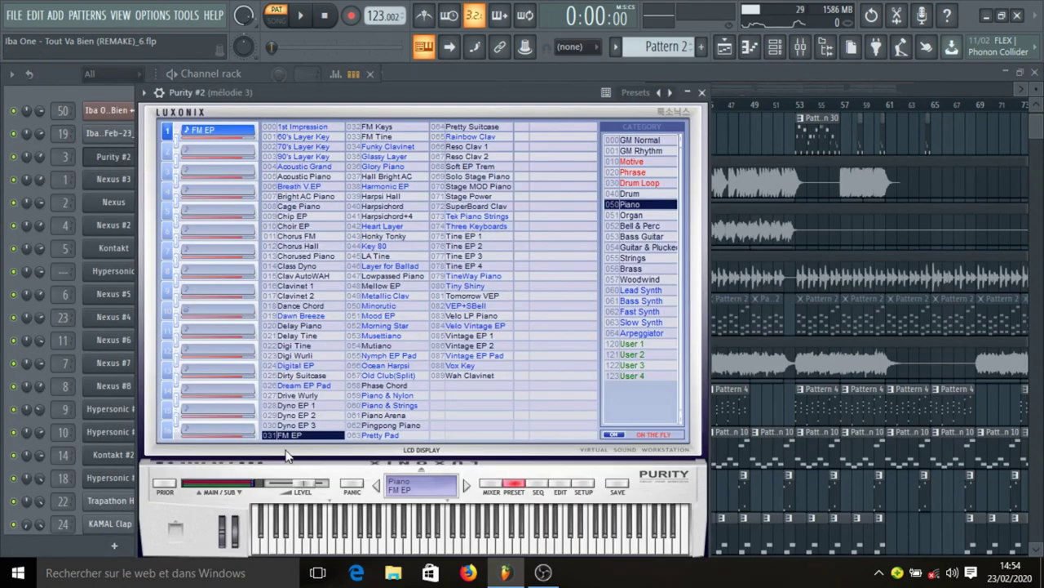
{"action": "left_click", "coordinate": [702, 93]}
Step: View the Purity #2 notes in the piano roll and play Pattern 2 through once
{"action": "left_click", "coordinate": [233, 159]}
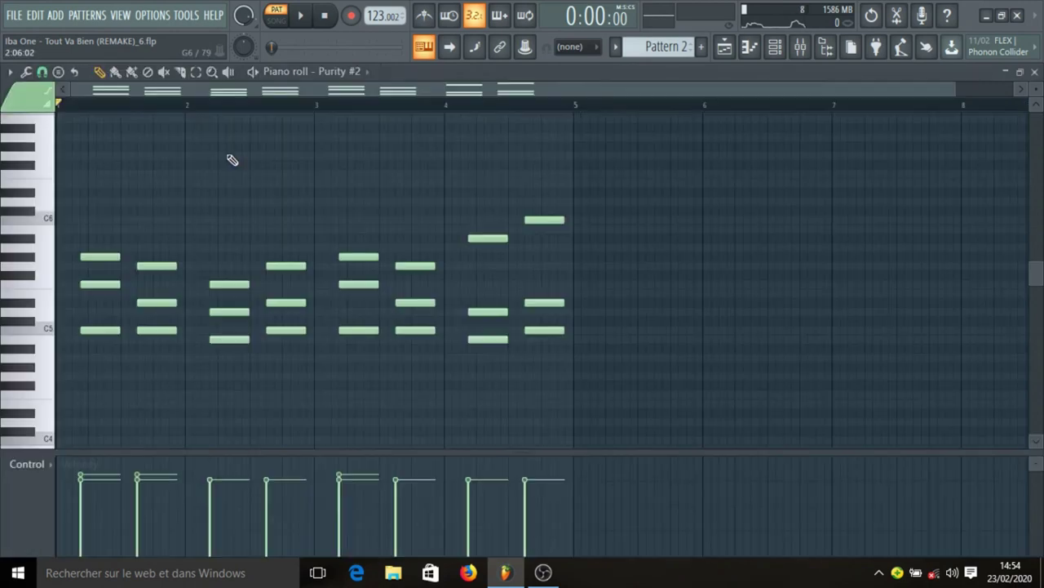
{"action": "key", "text": "space"}
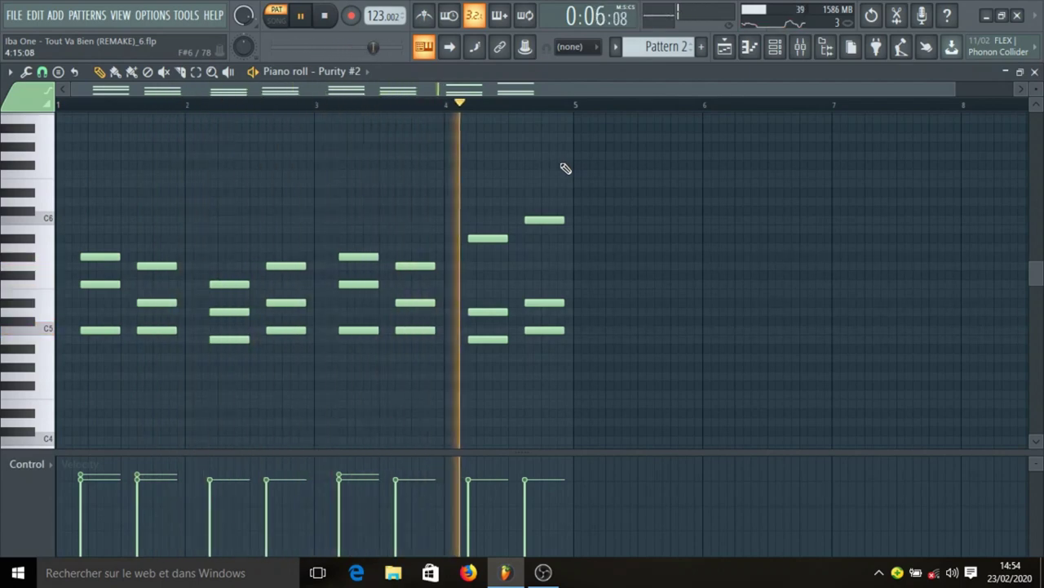
{"action": "key", "text": "space"}
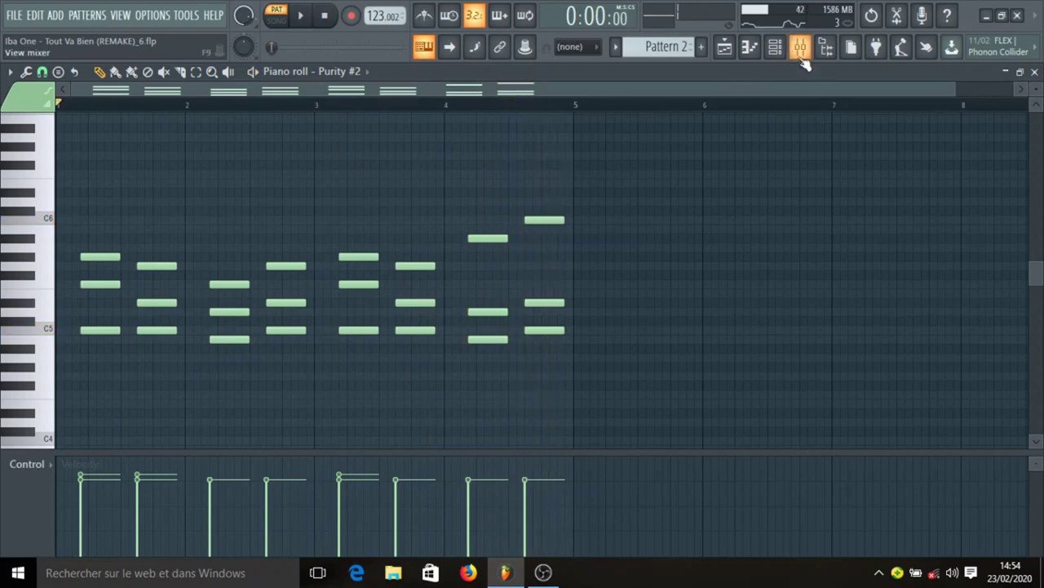
Step: Return to the playlist, collapse the Track 8 group and expand the Track 10 group with Pattern 3 selected
{"action": "left_click", "coordinate": [726, 47]}
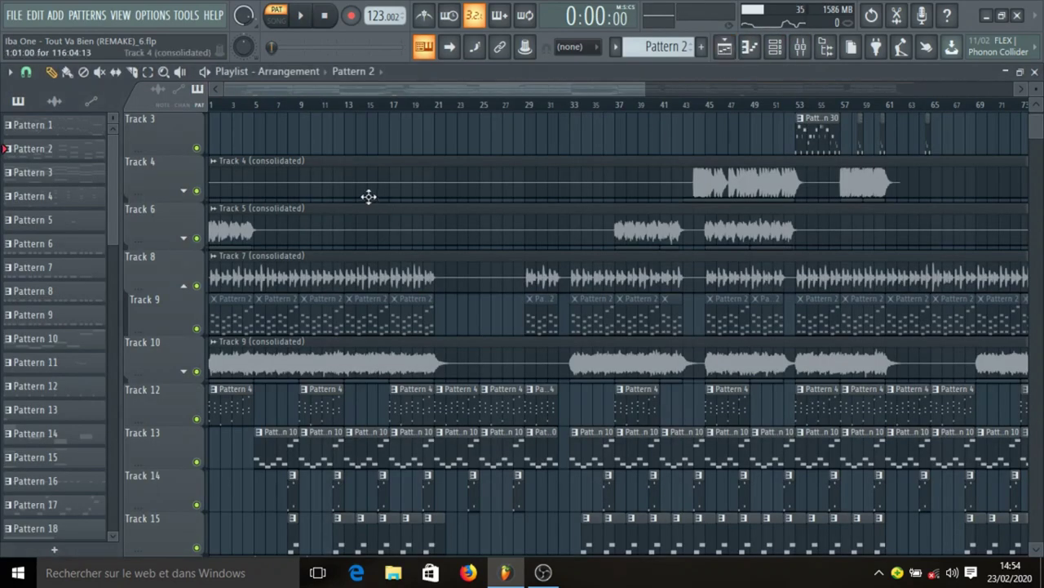
{"action": "scroll", "coordinate": [369, 198], "scroll_direction": "down", "scroll_amount": 3}
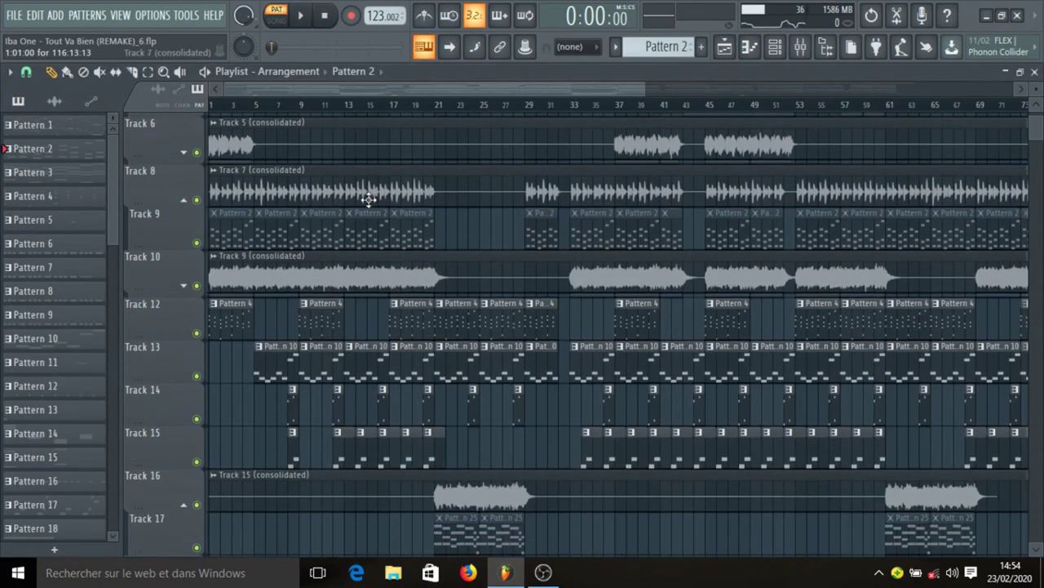
{"action": "left_click", "coordinate": [185, 201]}
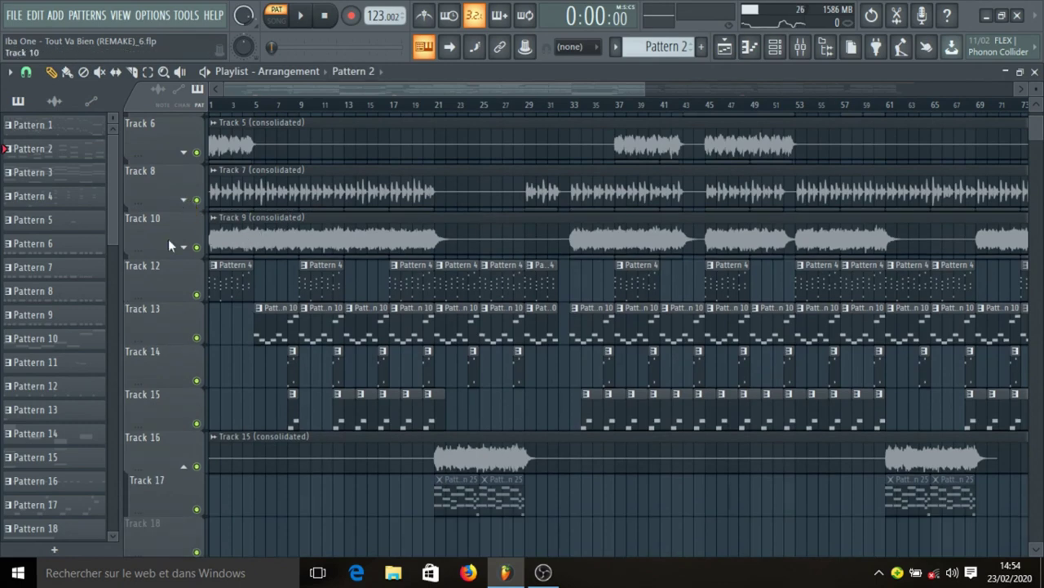
{"action": "left_click", "coordinate": [189, 248]}
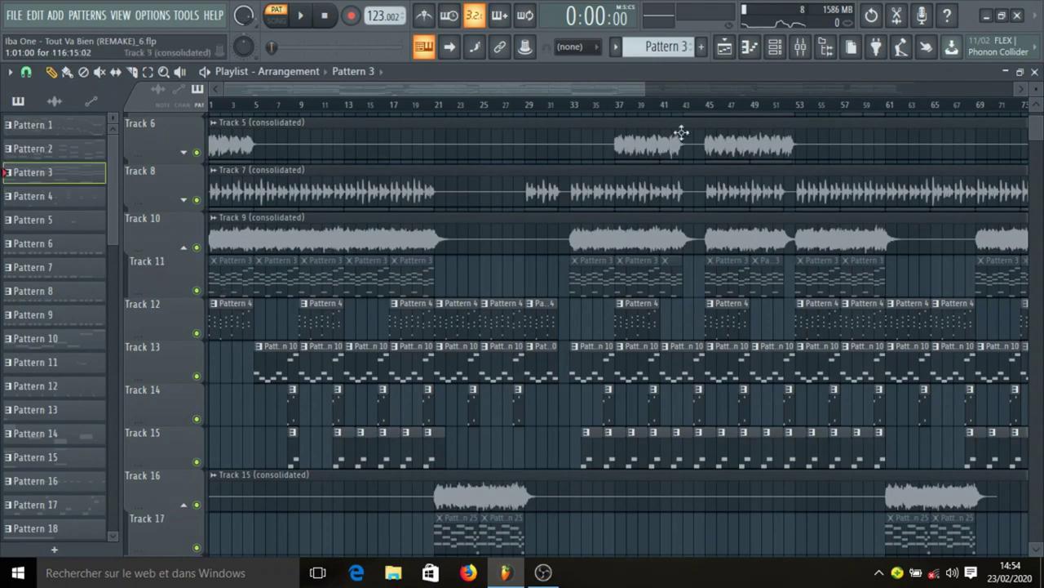
Step: Inspect the preset loaded in the Nexus #2 channel used by Pattern 3
{"action": "left_click", "coordinate": [787, 51]}
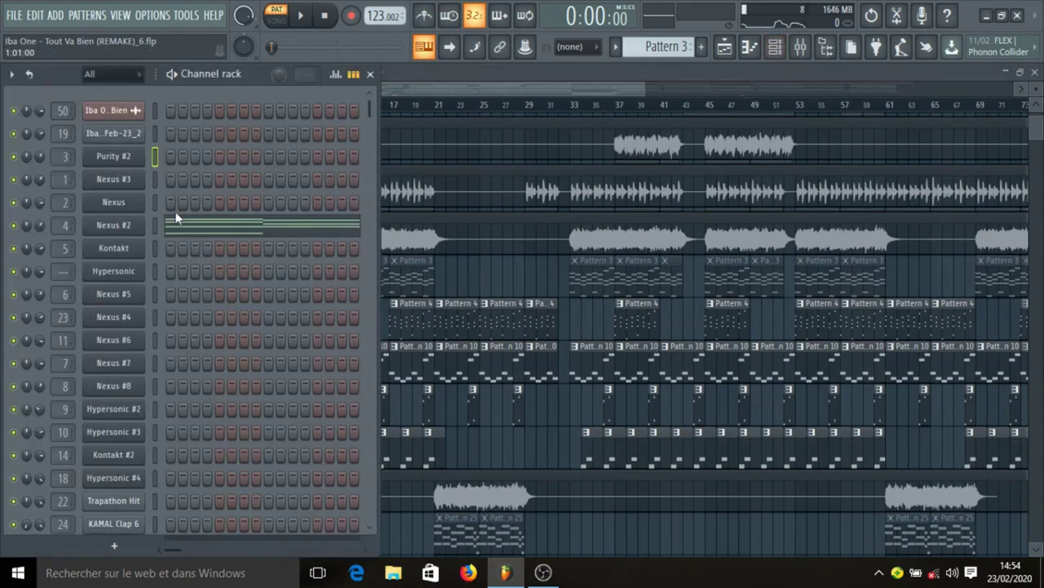
{"action": "left_click", "coordinate": [145, 226]}
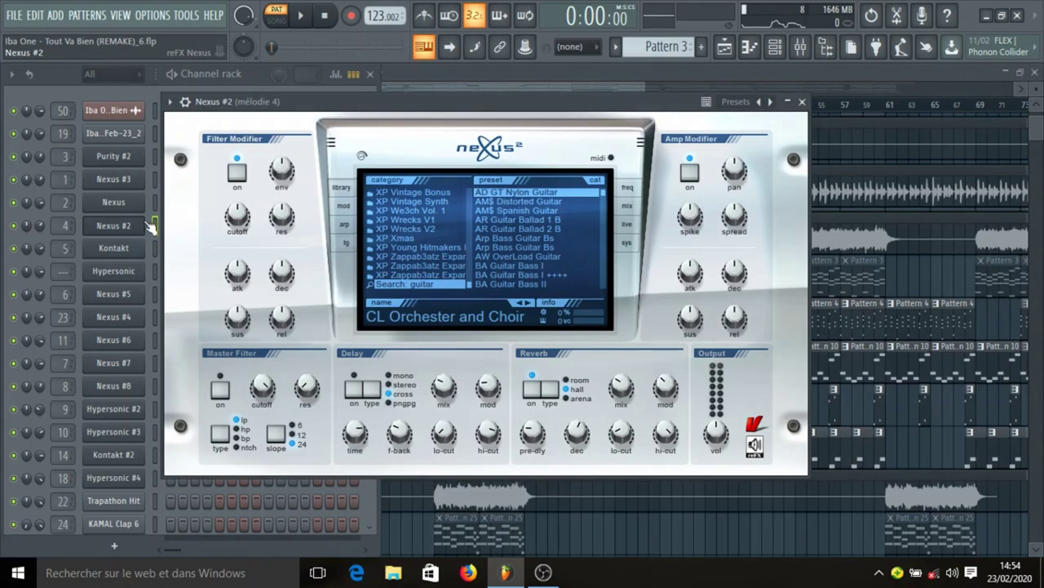
{"action": "left_click", "coordinate": [802, 101]}
Step: View the Nexus #2 notes in the piano roll and play Pattern 3 through once
{"action": "left_click", "coordinate": [276, 225]}
{"action": "key", "text": "space"}
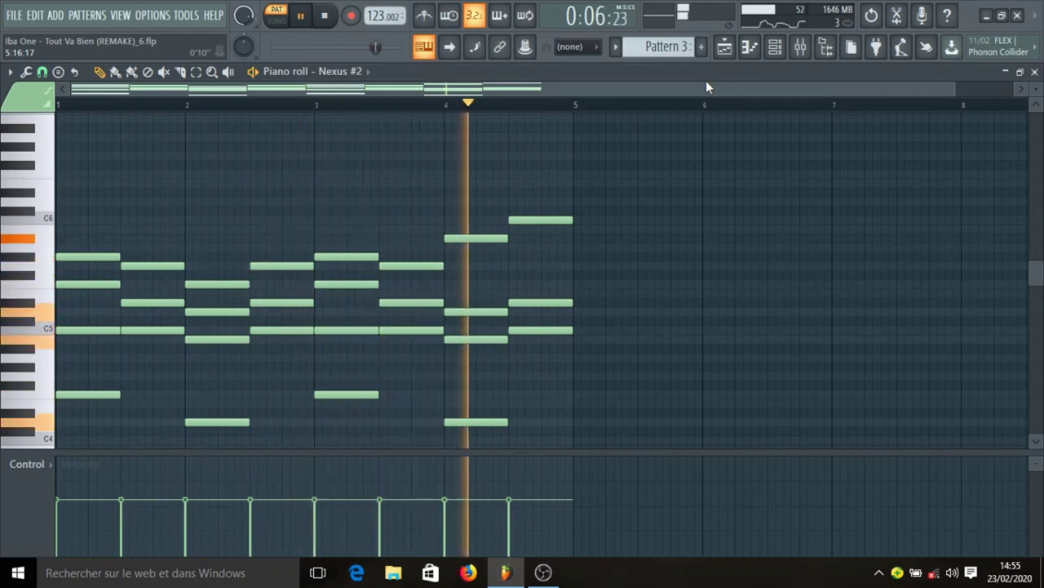
{"action": "key", "text": "space"}
Step: Return to the playlist, collapse the Track 10 group and select Pattern 4 from its clip on Track 12
{"action": "left_click", "coordinate": [723, 47]}
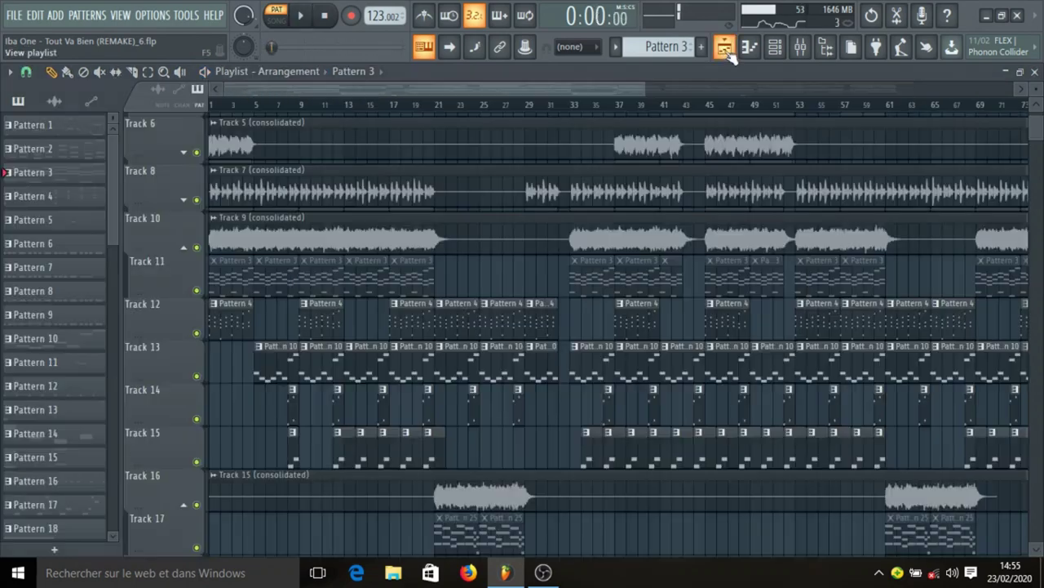
{"action": "left_click", "coordinate": [184, 246]}
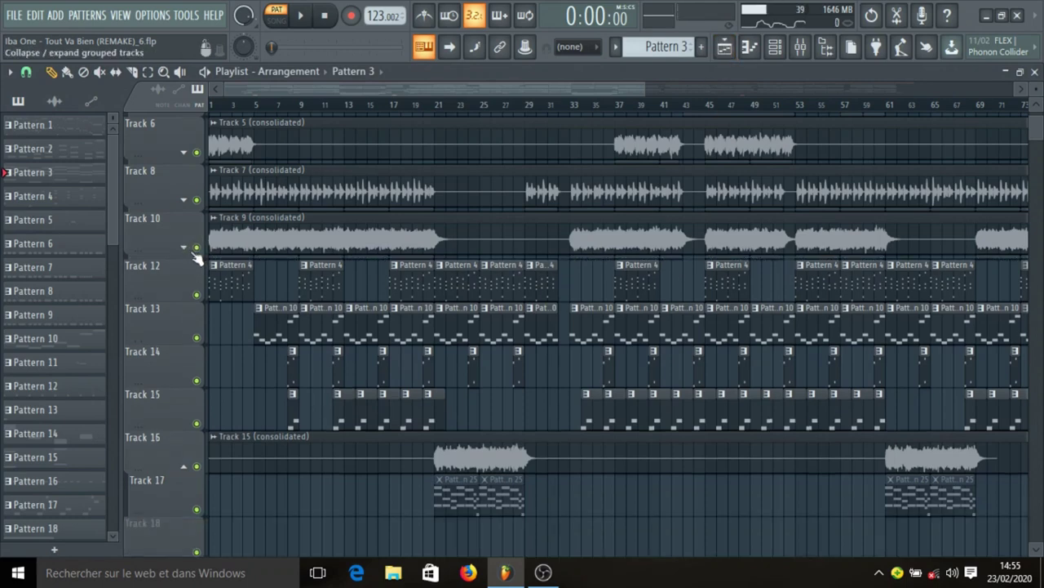
{"action": "left_click", "coordinate": [228, 283]}
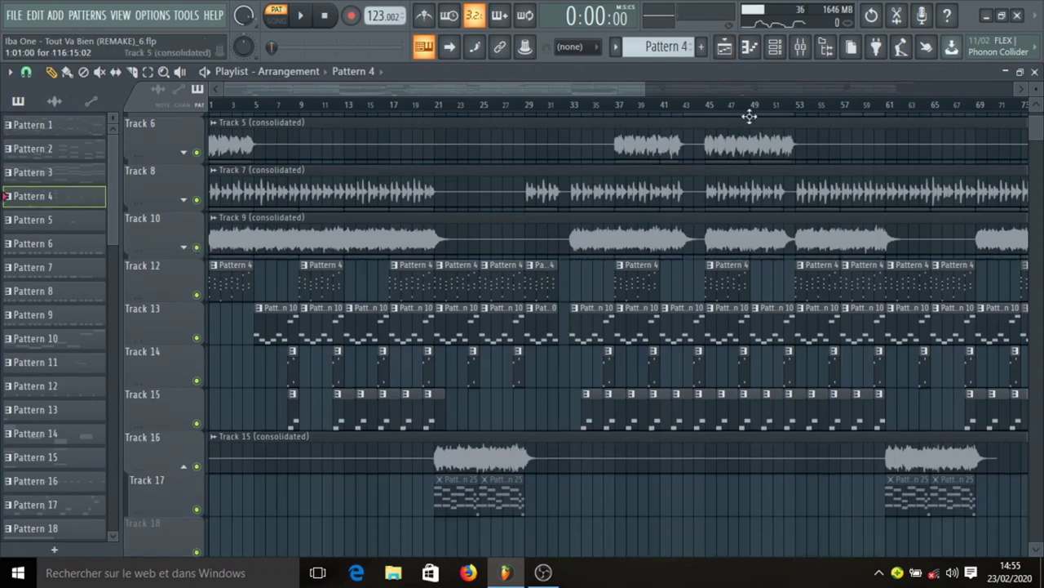
Step: Inspect Pattern 4's Kontakt channel, including the Creating Memories patch in the Trap Gods library and its reverb, delay and envelope settings
{"action": "left_click", "coordinate": [775, 47]}
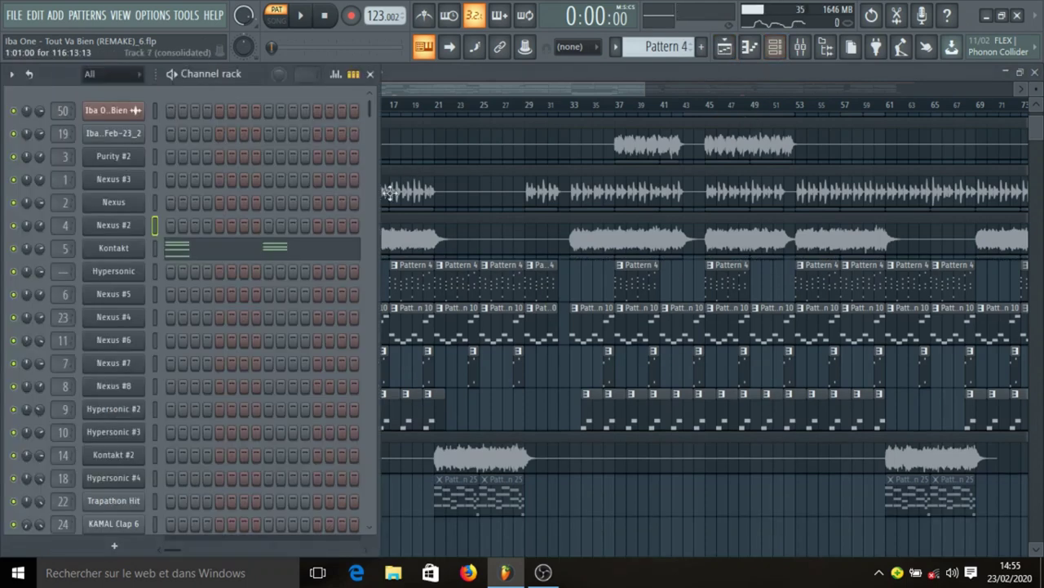
{"action": "left_click", "coordinate": [263, 253]}
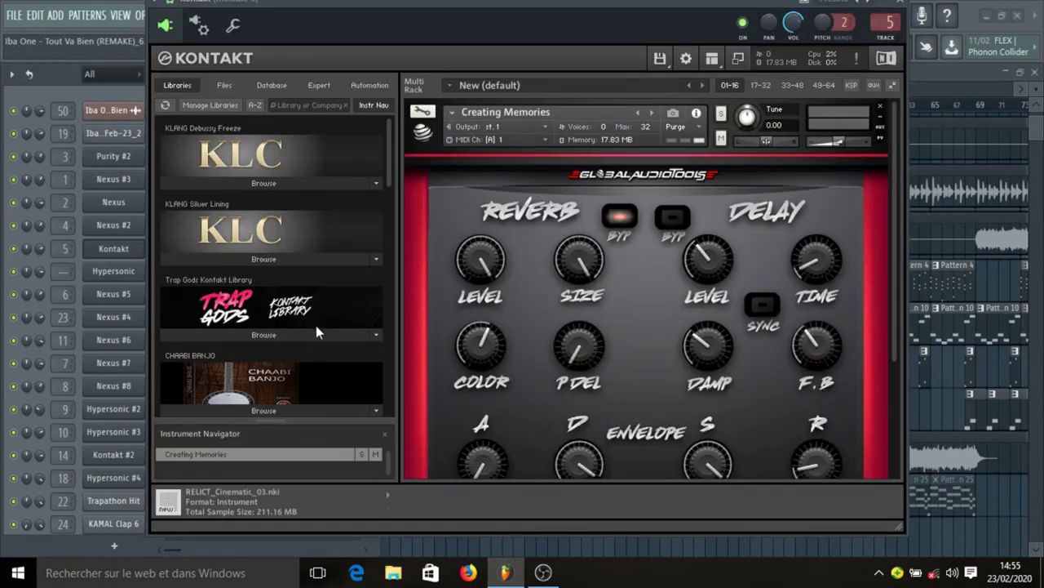
{"action": "left_click", "coordinate": [245, 337]}
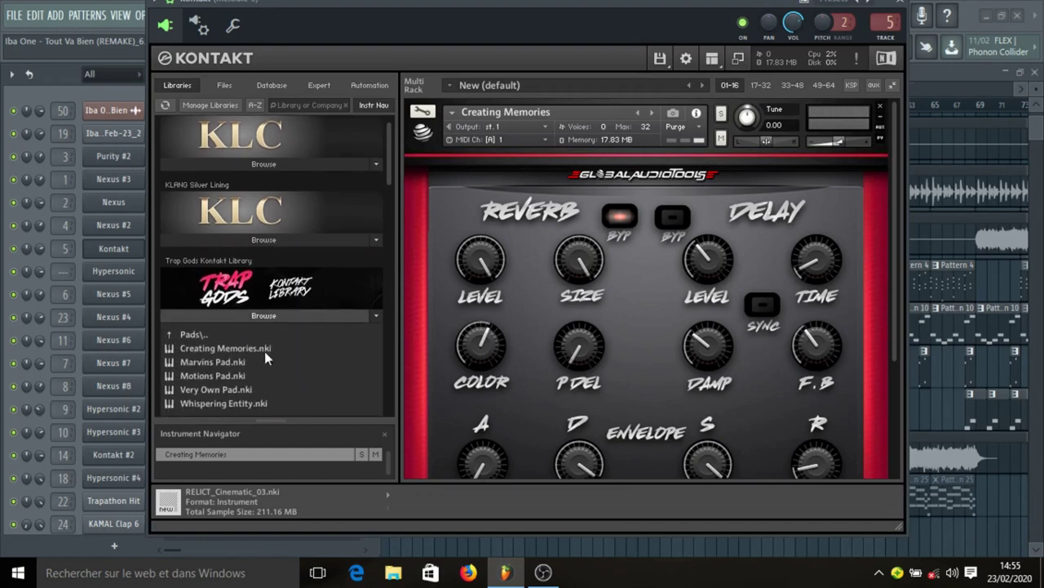
{"action": "scroll", "coordinate": [638, 343], "scroll_direction": "down", "scroll_amount": 3}
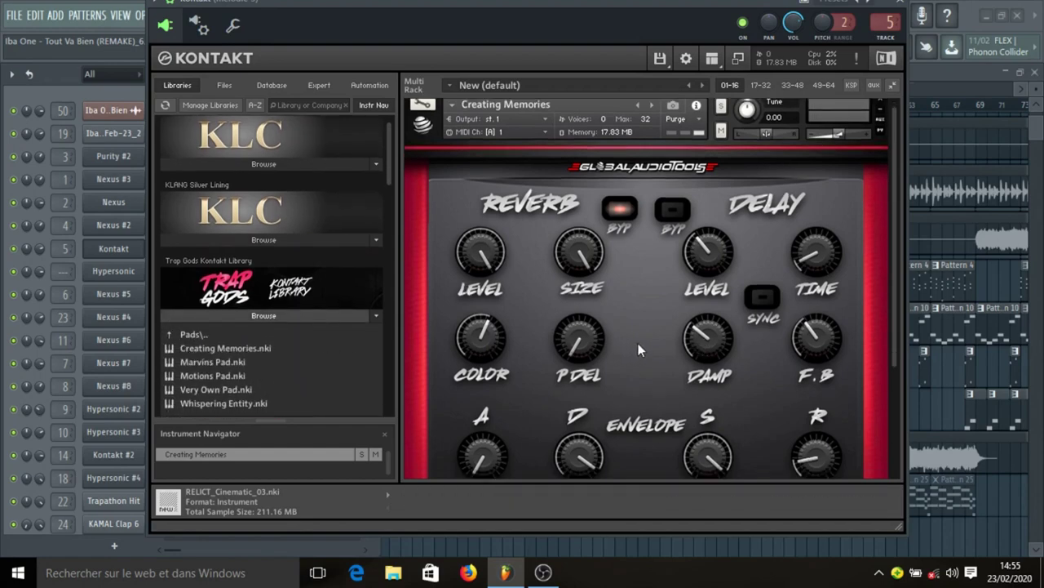
{"action": "scroll", "coordinate": [654, 345], "scroll_direction": "down", "scroll_amount": 1}
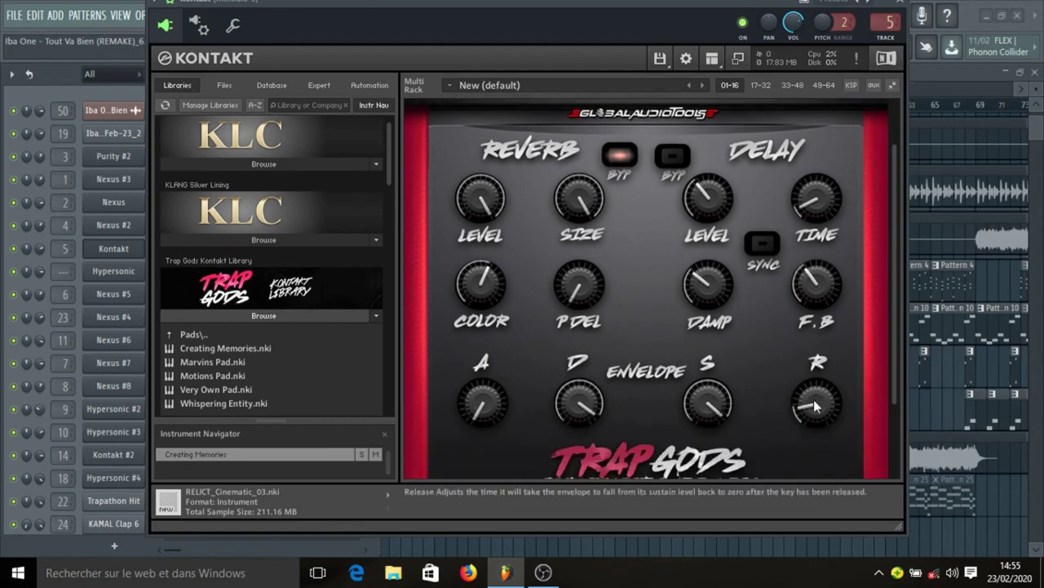
{"action": "left_click", "coordinate": [900, 4]}
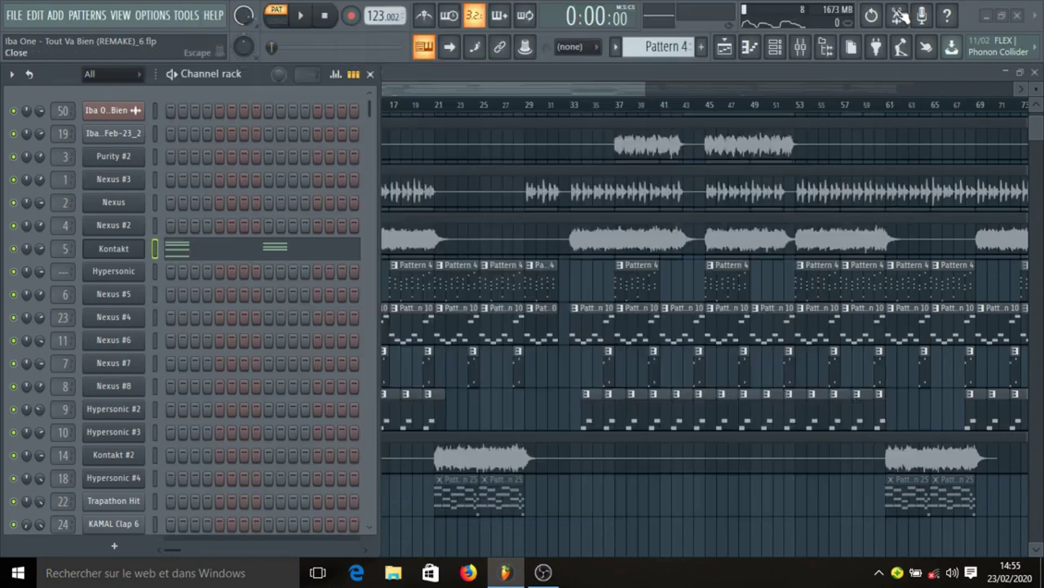
Step: View the Kontakt notes in the piano roll and play Pattern 4 through once
{"action": "left_click", "coordinate": [187, 258]}
{"action": "key", "text": "space"}
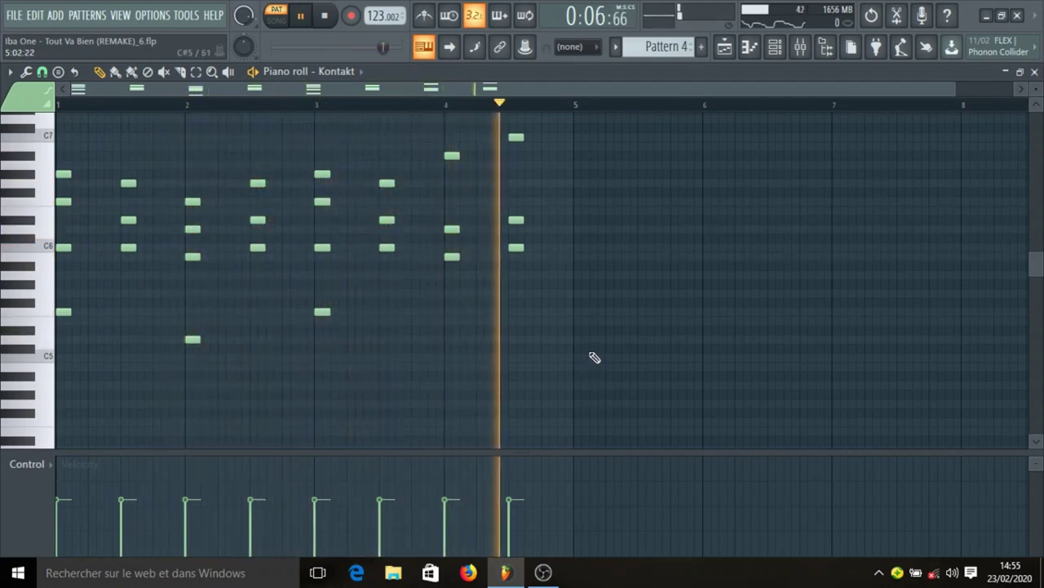
{"action": "key", "text": "space"}
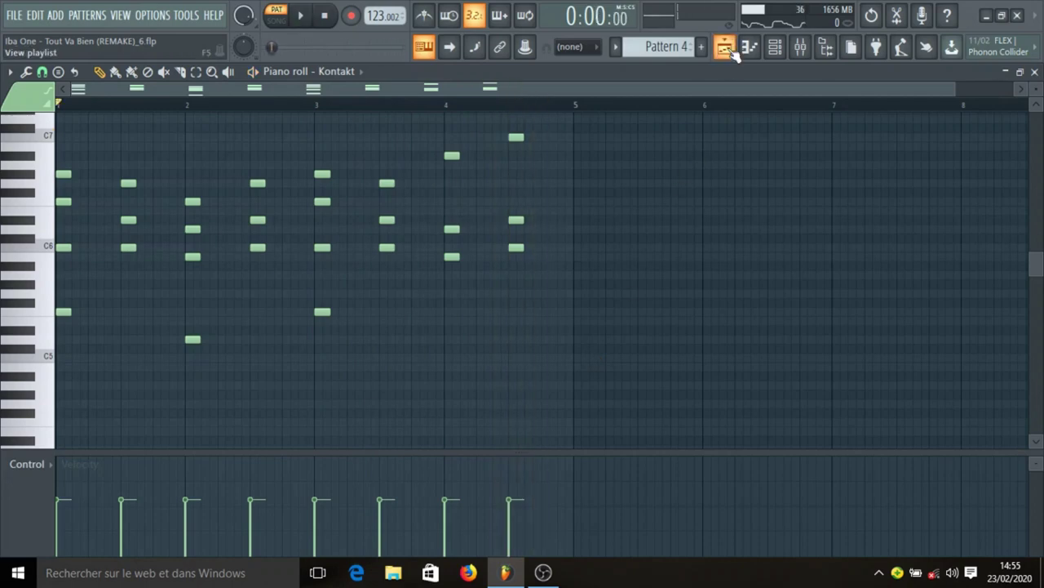
Step: Return to the playlist, select Pattern 10 from its Track 13 clip and inspect the Nexus #5 preset
{"action": "left_click", "coordinate": [726, 47]}
{"action": "scroll", "coordinate": [351, 308], "scroll_direction": "down", "scroll_amount": 2}
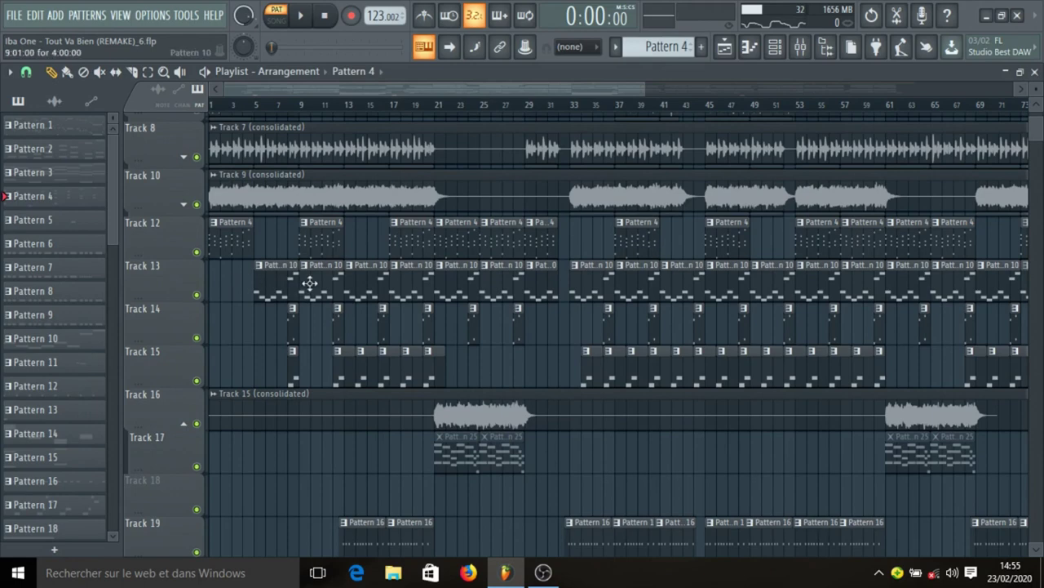
{"action": "double_click", "coordinate": [282, 277]}
{"action": "left_click", "coordinate": [114, 294]}
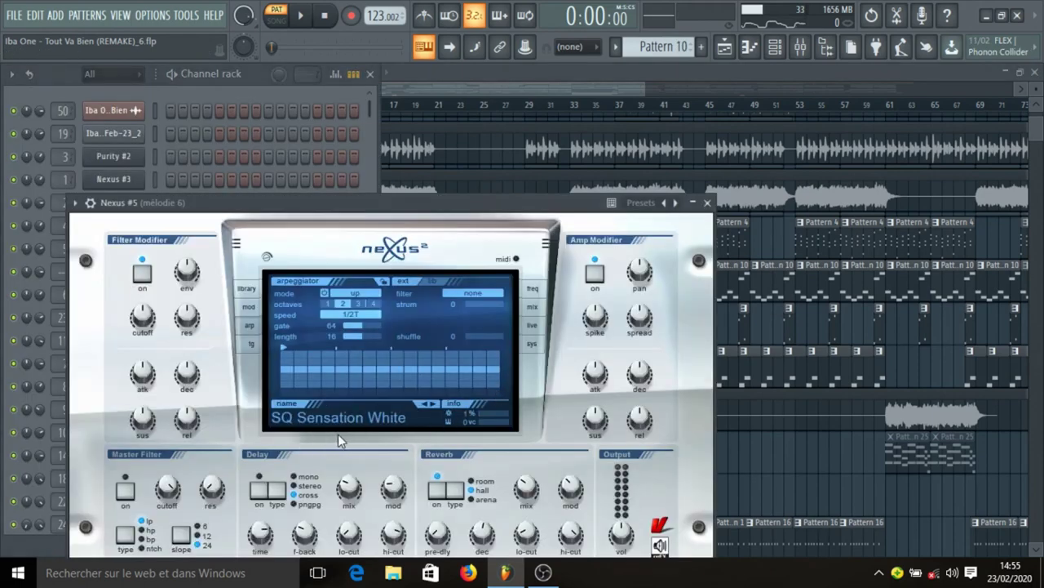
{"action": "left_click", "coordinate": [706, 202]}
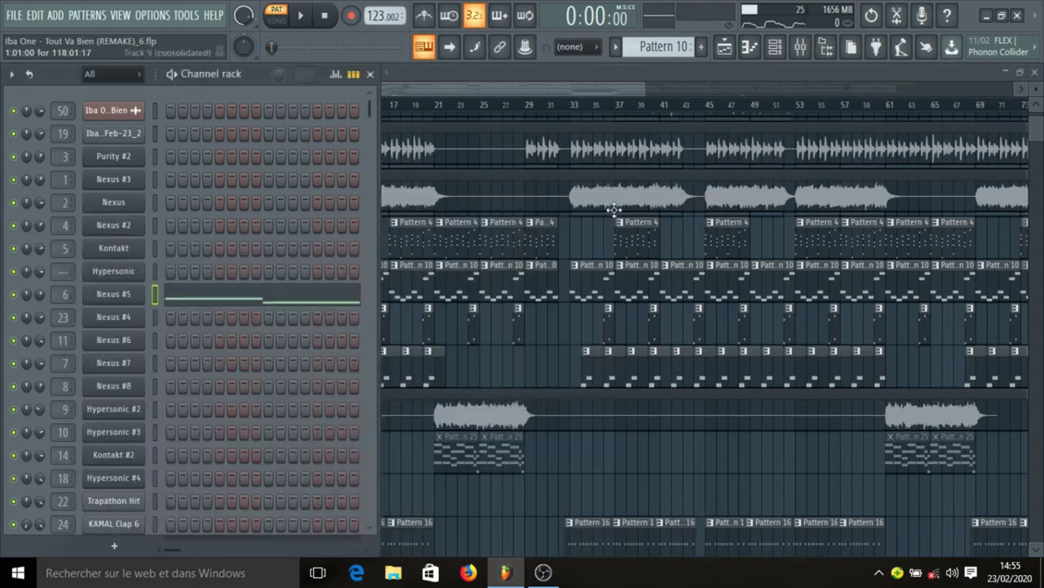
Step: View the Nexus #5 notes in the piano roll and play Pattern 10 through once
{"action": "left_click", "coordinate": [255, 304]}
{"action": "key", "text": "space"}
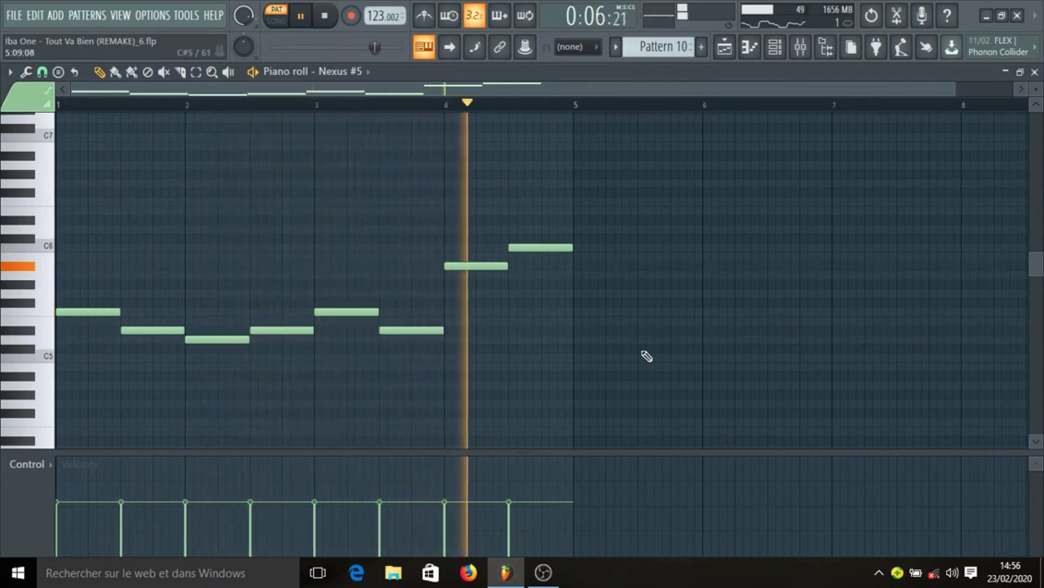
{"action": "key", "text": "space"}
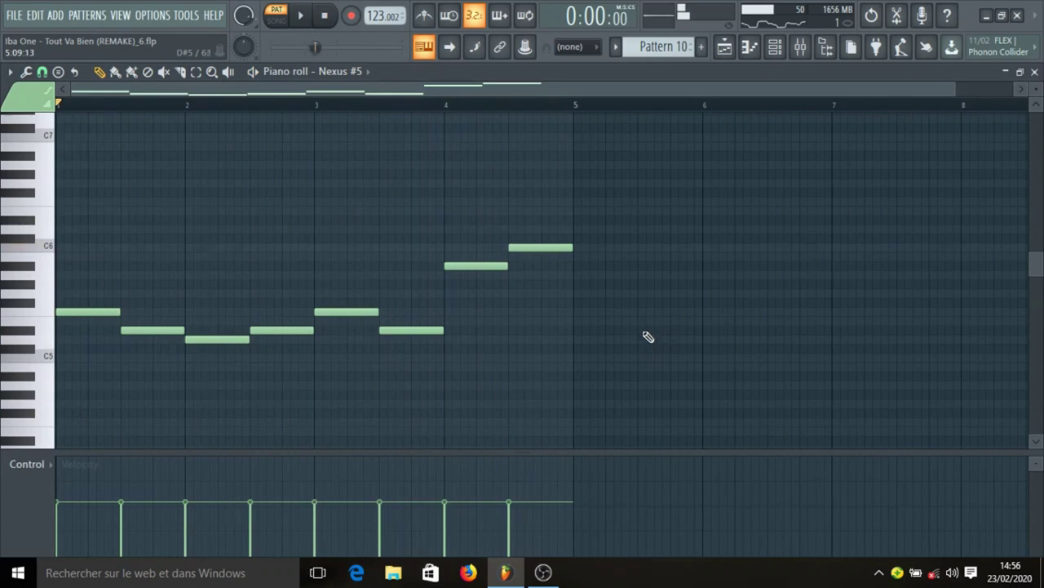
Step: Reopen Nexus #5 and review its preset library and arpeggiator settings, including the available speed options
{"action": "left_click", "coordinate": [775, 46]}
{"action": "left_click", "coordinate": [134, 297]}
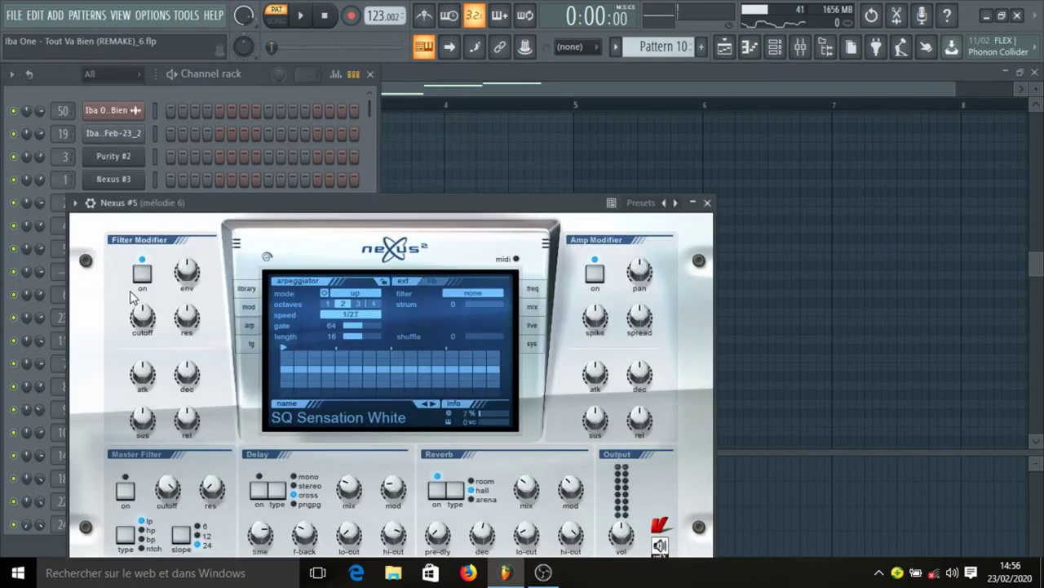
{"action": "left_click", "coordinate": [245, 289]}
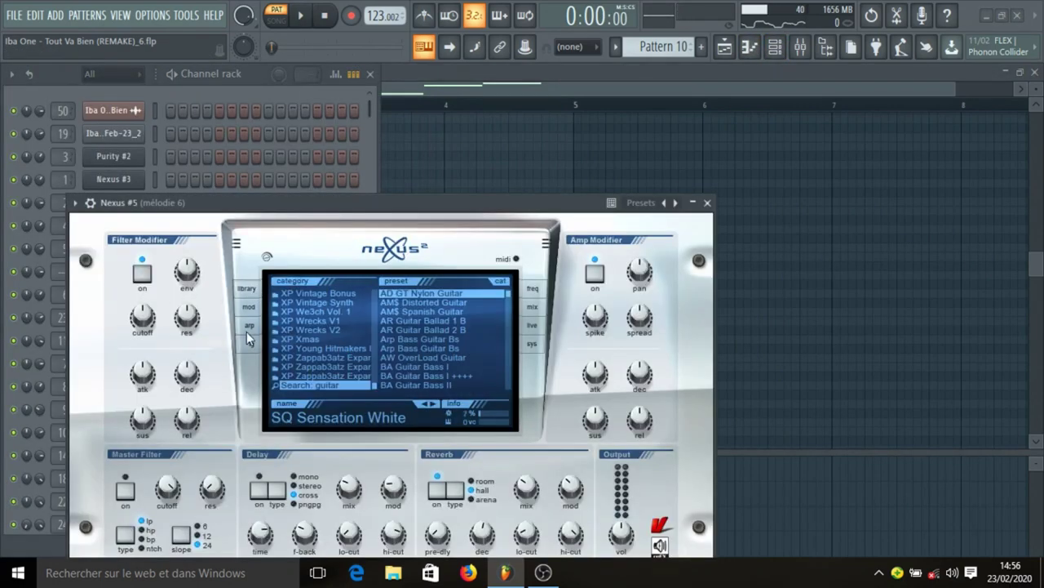
{"action": "left_click", "coordinate": [246, 329]}
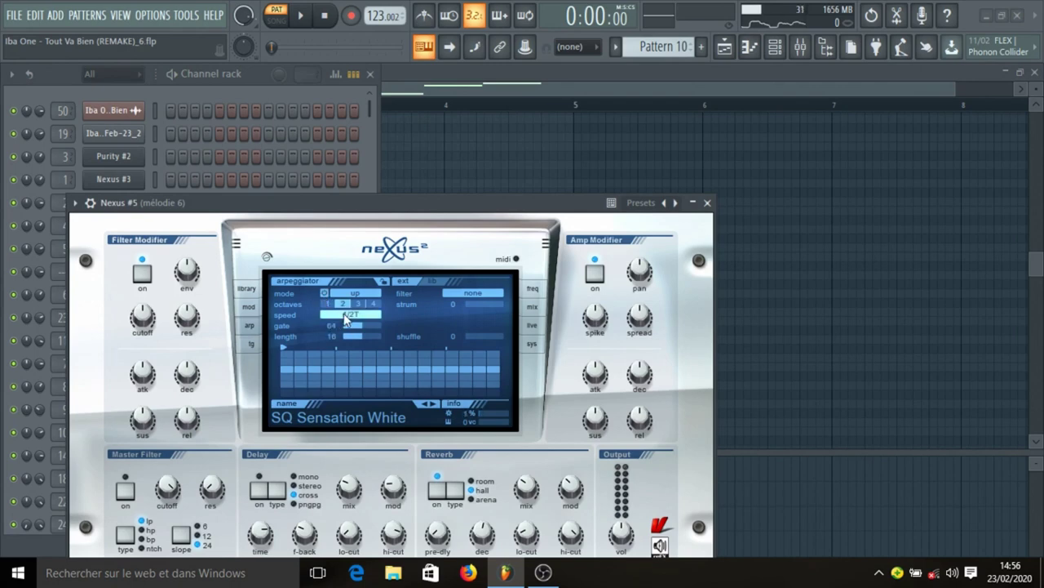
{"action": "left_click", "coordinate": [347, 316]}
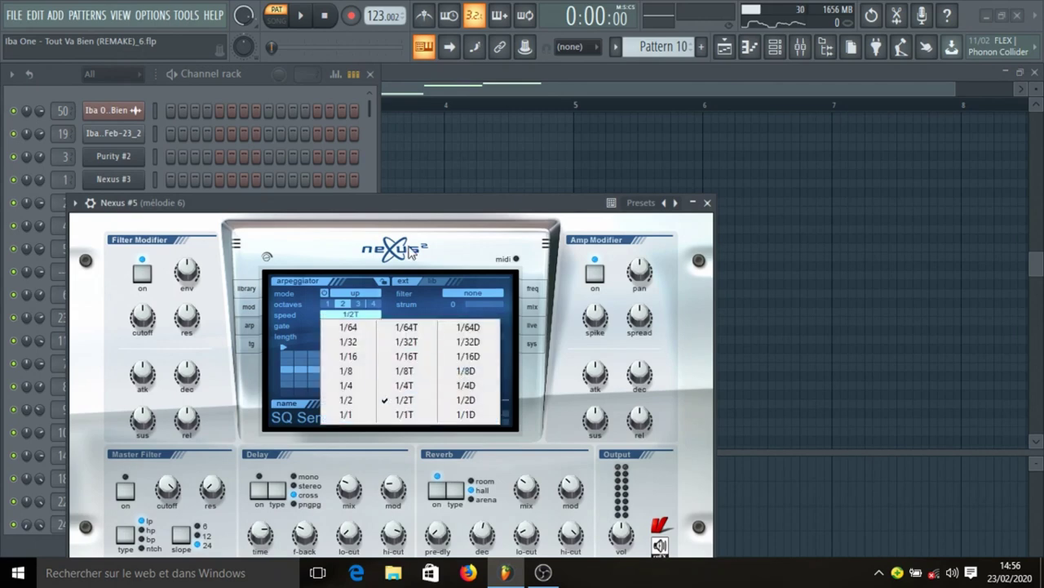
{"action": "left_click", "coordinate": [413, 217]}
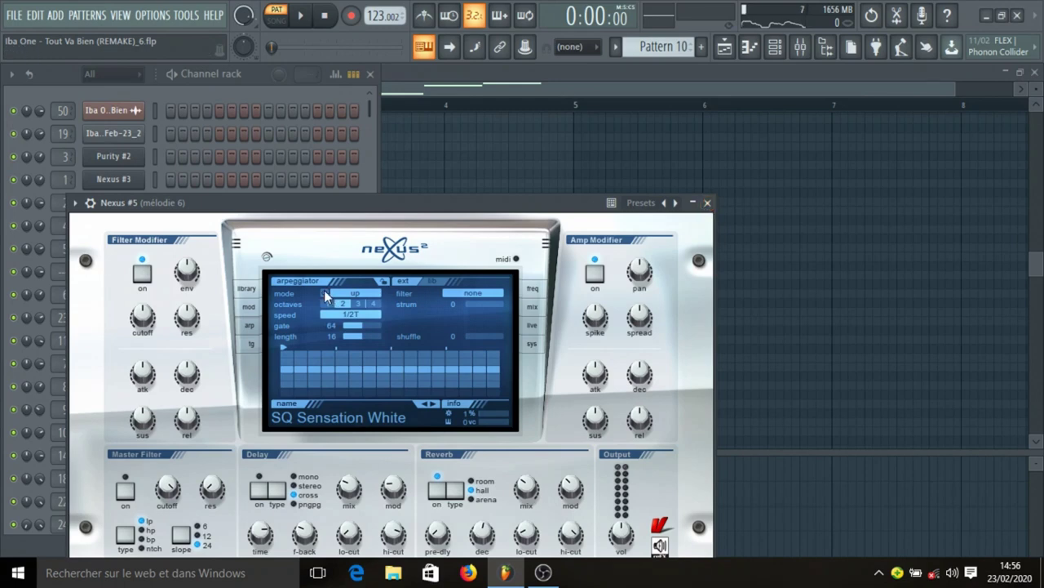
Step: Play Pattern 10 with the Nexus #5 arpeggiator switched off and then on to compare, and close the plugin
{"action": "key", "text": "space"}
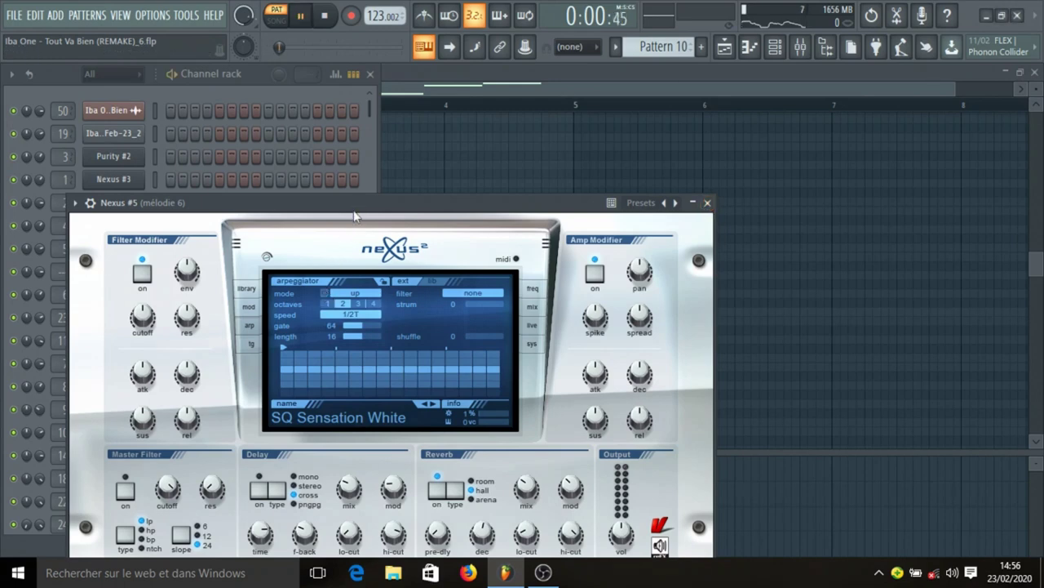
{"action": "key", "text": "space"}
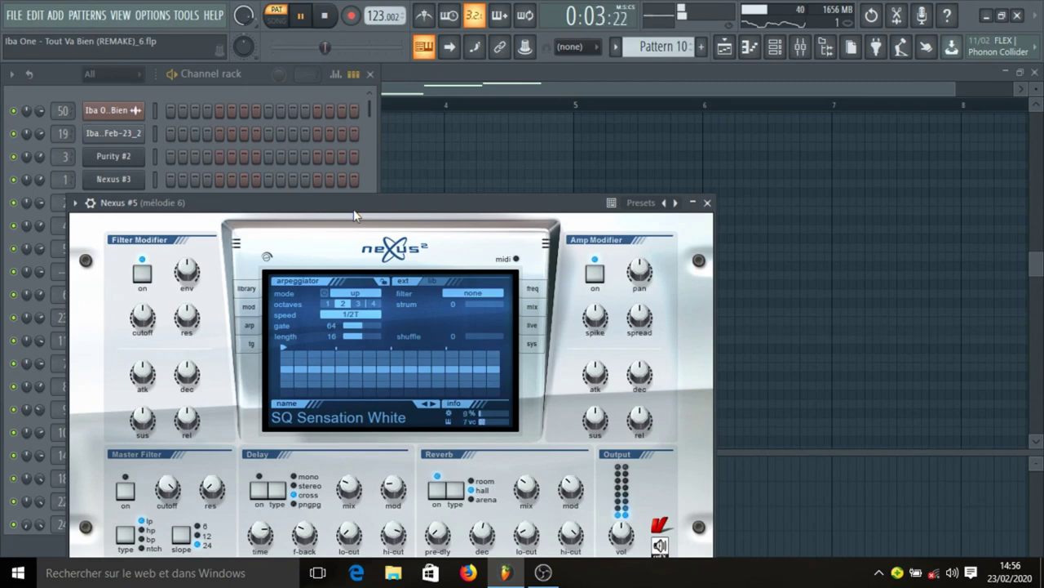
{"action": "key", "text": "space"}
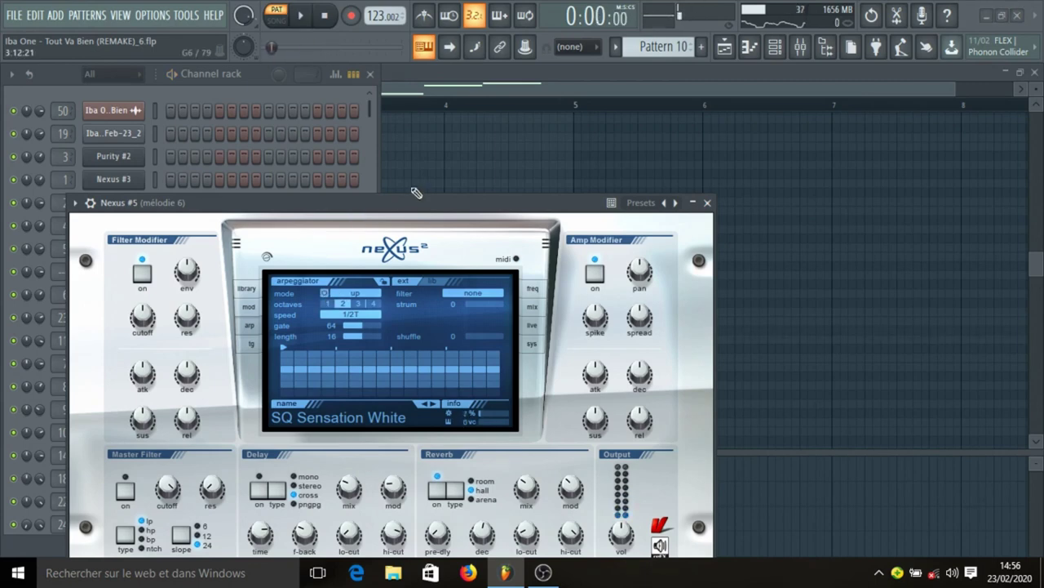
{"action": "key", "text": "space"}
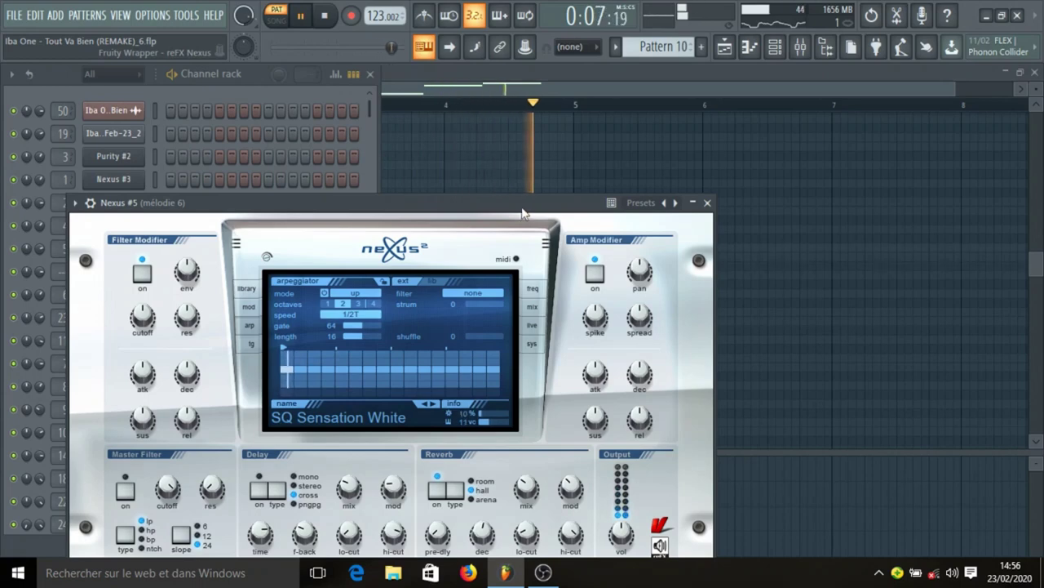
{"action": "key", "text": "space"}
{"action": "left_click", "coordinate": [707, 203]}
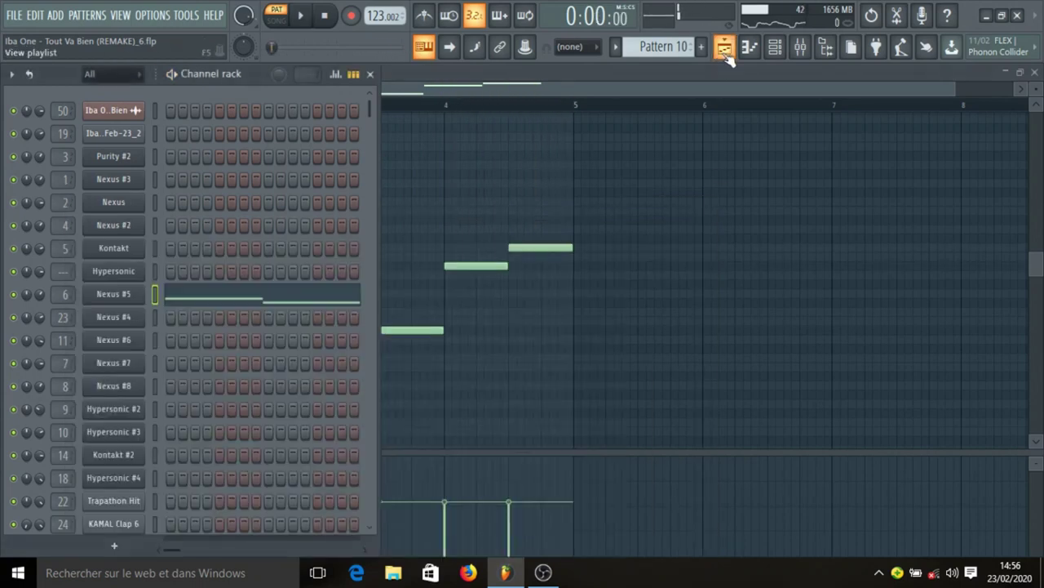
Step: Return to the playlist, select Pattern 15 from its Track 14 clip and inspect the Nexus #7 preset
{"action": "left_click", "coordinate": [726, 55]}
{"action": "scroll", "coordinate": [332, 301], "scroll_direction": "down", "scroll_amount": 3}
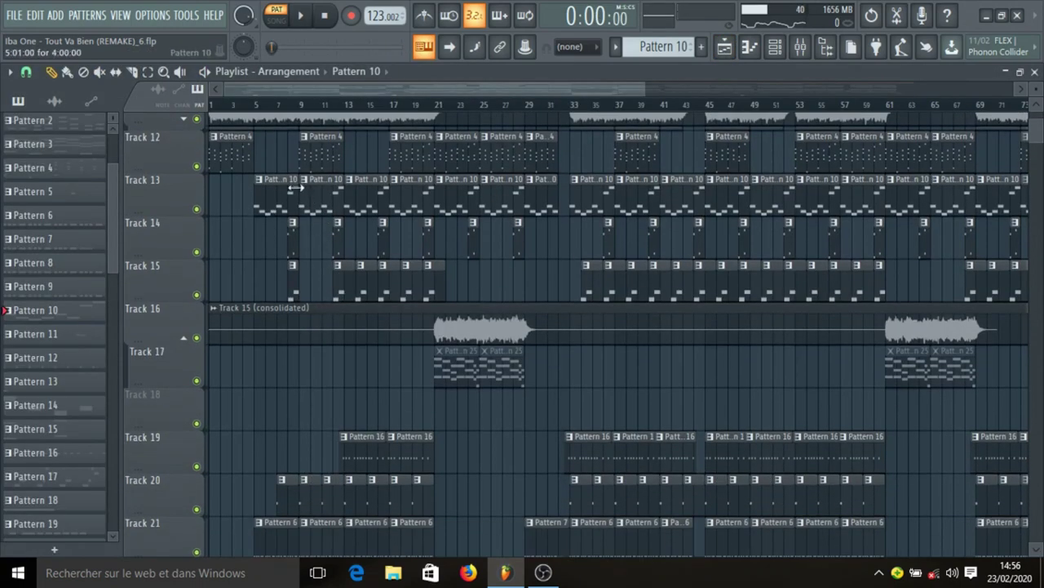
{"action": "left_click", "coordinate": [294, 239]}
{"action": "left_click", "coordinate": [800, 46]}
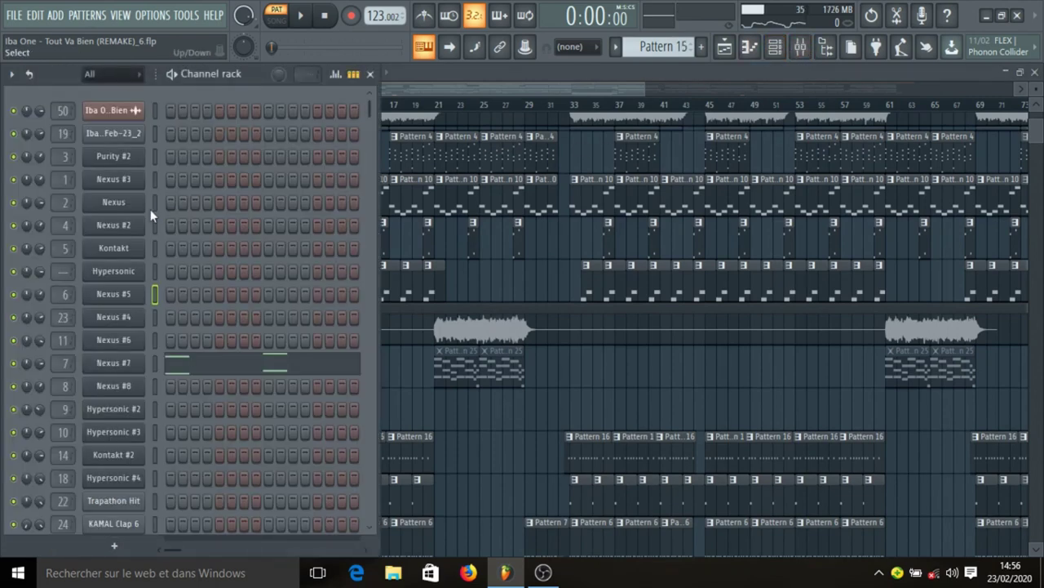
{"action": "left_click", "coordinate": [143, 368]}
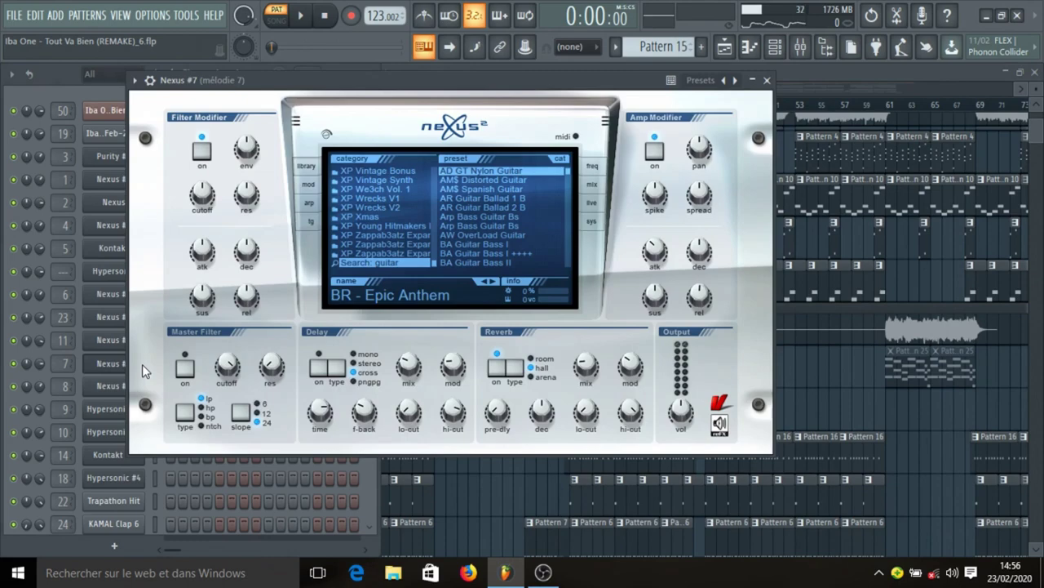
{"action": "left_click", "coordinate": [767, 80]}
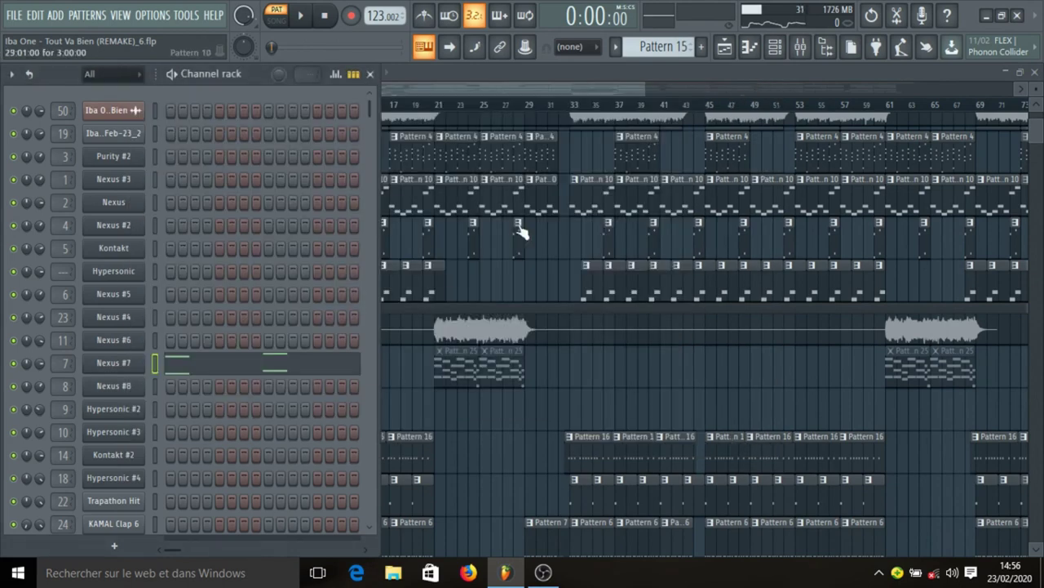
Step: View the Nexus #7 notes in the piano roll, play Pattern 15 briefly and bring back the channel rack
{"action": "left_click", "coordinate": [224, 369]}
{"action": "key", "text": "space"}
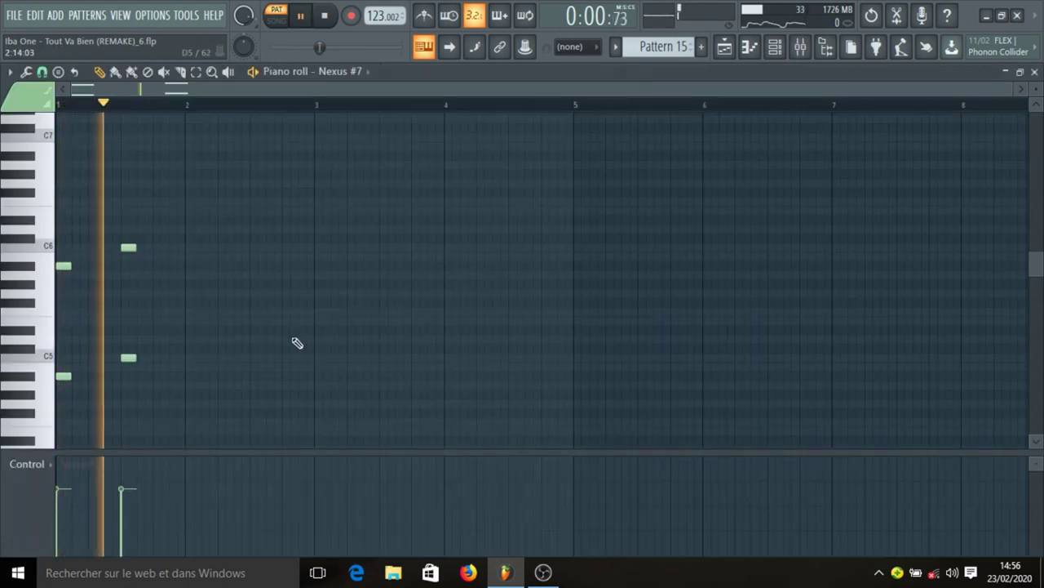
{"action": "key", "text": "space"}
{"action": "key", "text": "F6"}
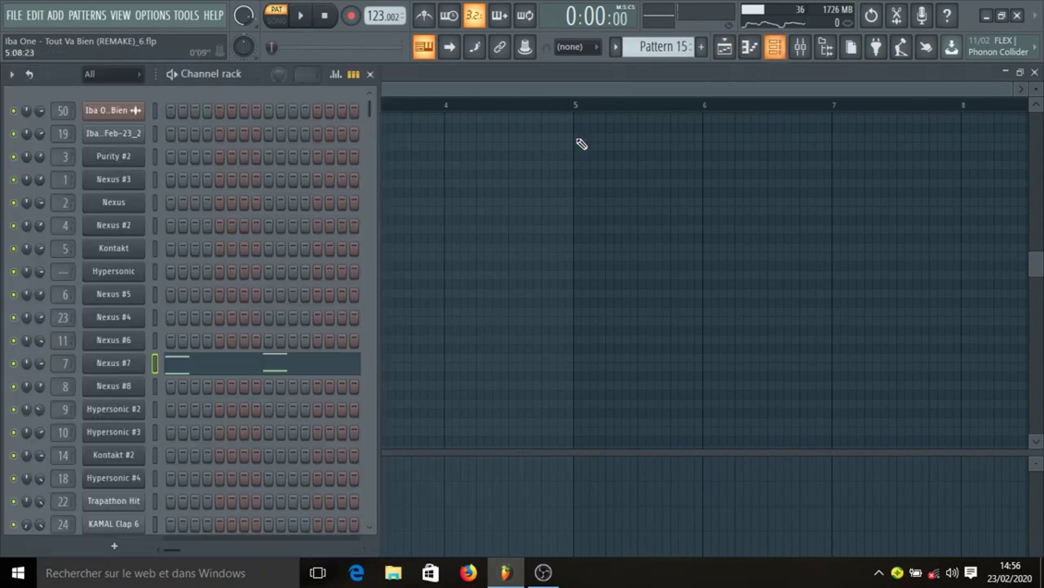
{"action": "scroll", "coordinate": [236, 310], "scroll_direction": "down", "scroll_amount": 10}
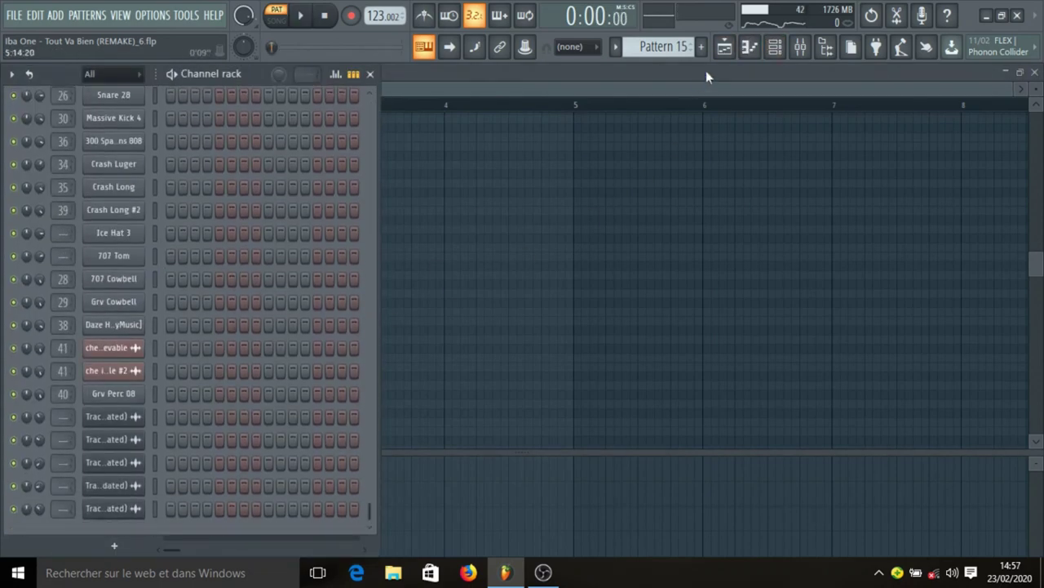
Step: Return to the playlist, select Pattern 17 from its Track 15 clip and inspect the Nexus #8 preset
{"action": "left_click", "coordinate": [725, 49]}
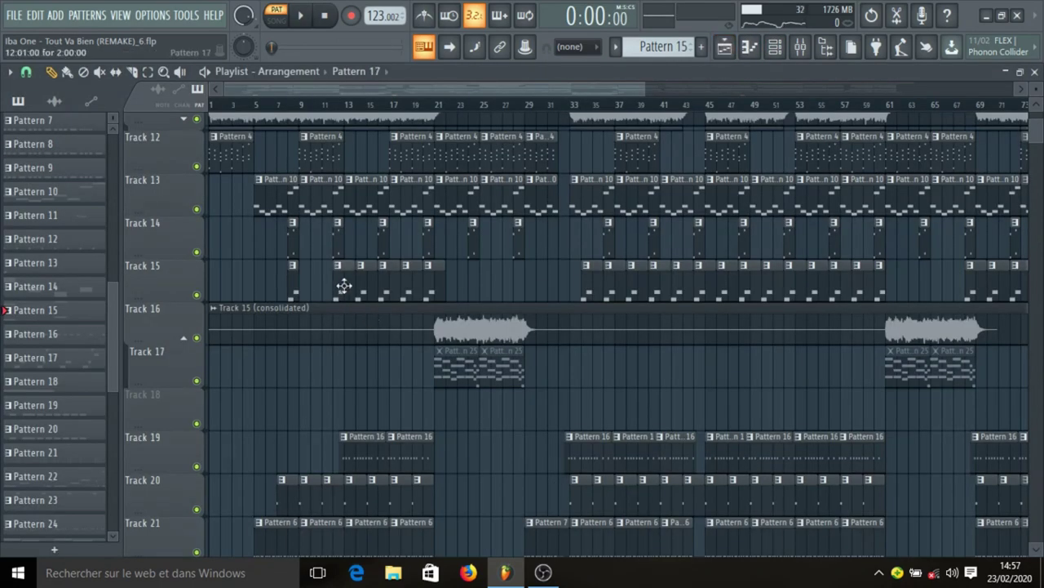
{"action": "left_click", "coordinate": [802, 47]}
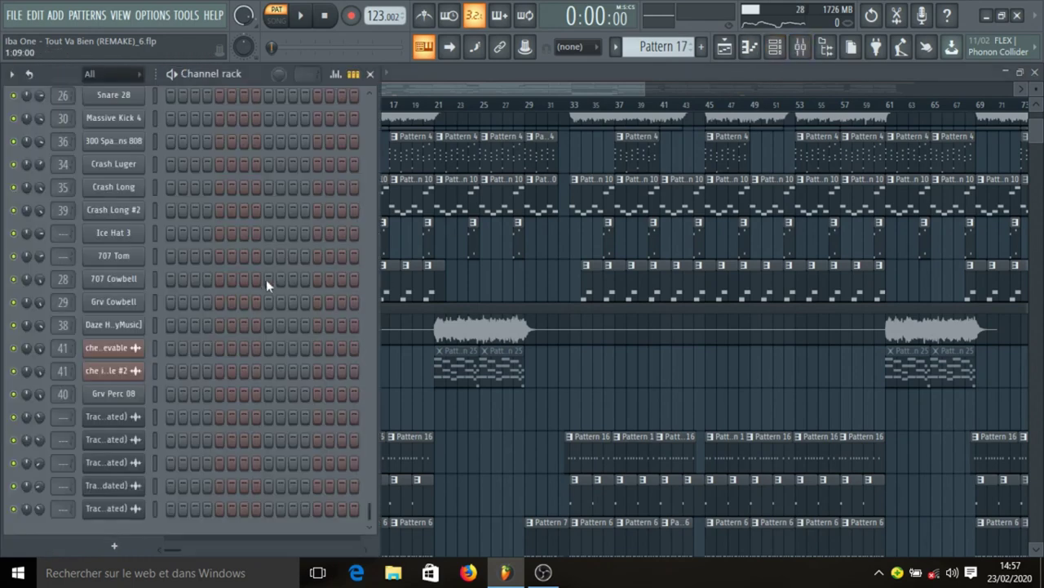
{"action": "scroll", "coordinate": [266, 280], "scroll_direction": "up", "scroll_amount": 8}
{"action": "left_click", "coordinate": [127, 285]}
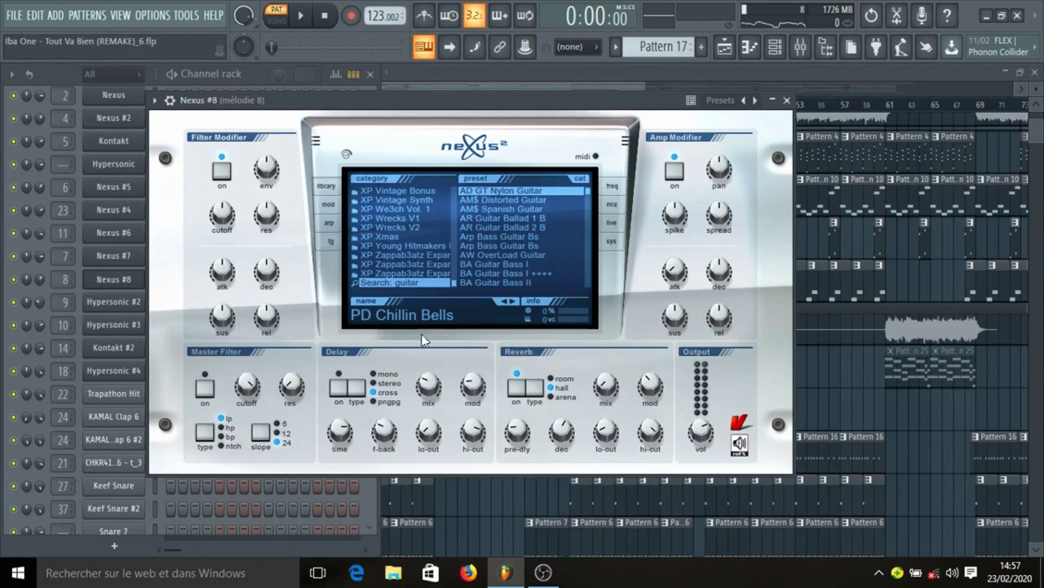
{"action": "left_click", "coordinate": [788, 100]}
Step: View the Nexus #8 notes in the piano roll and play Pattern 17 from bar 2
{"action": "left_click", "coordinate": [258, 283]}
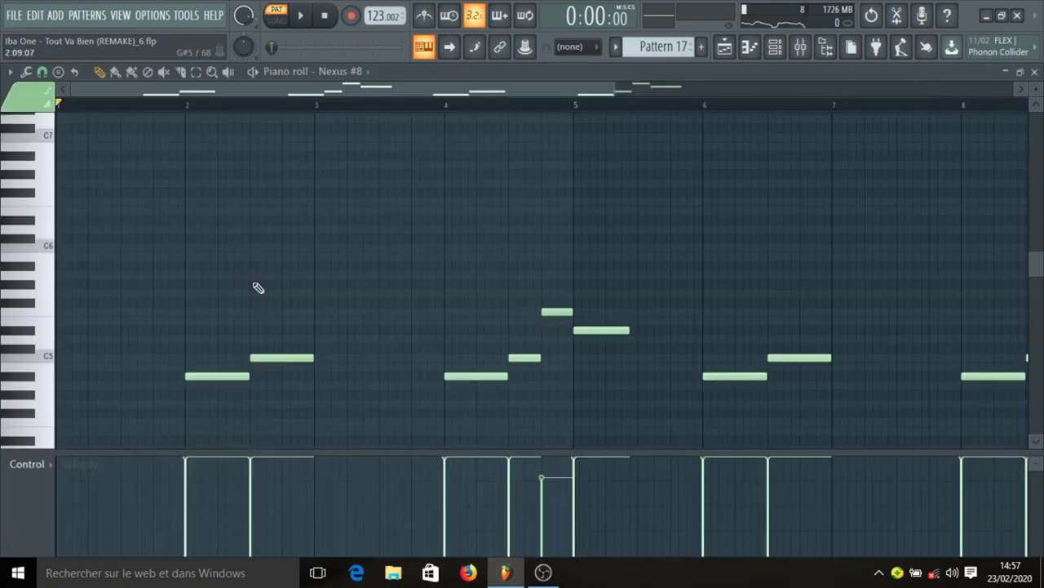
{"action": "scroll", "coordinate": [199, 114], "scroll_direction": "down", "scroll_amount": 4}
{"action": "key", "text": "space"}
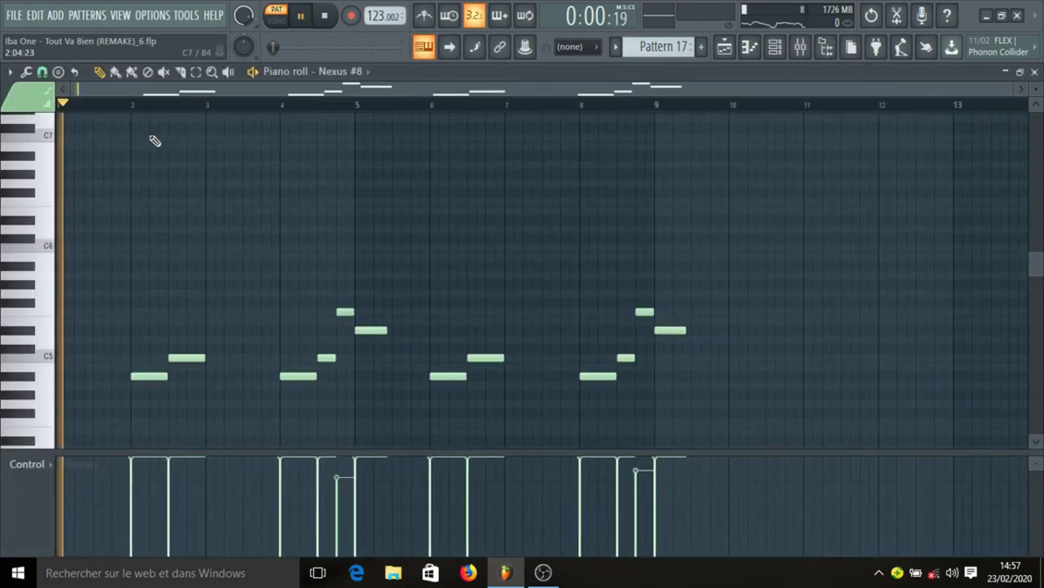
{"action": "left_click", "coordinate": [134, 106]}
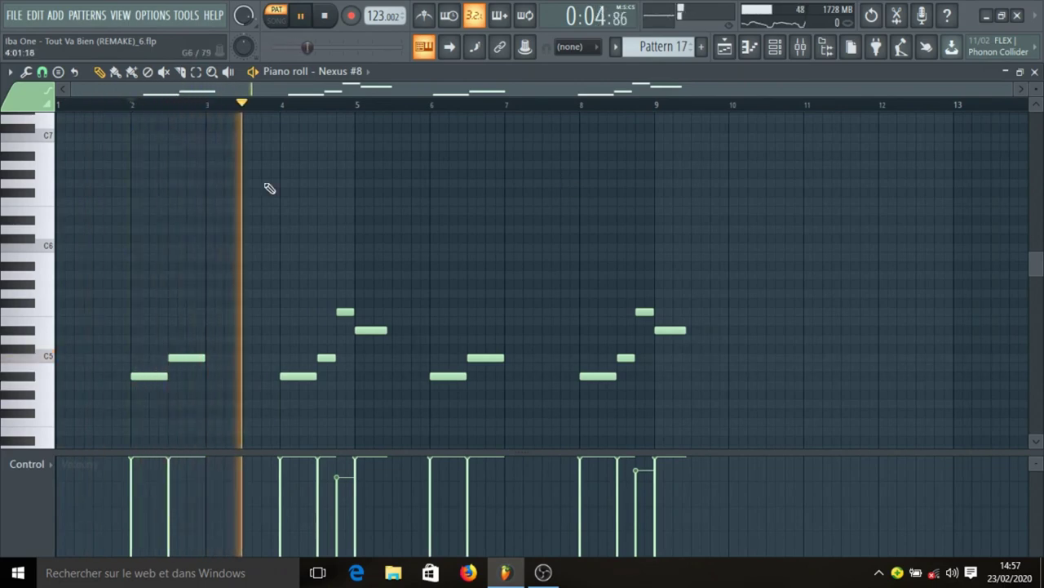
{"action": "left_click", "coordinate": [127, 105]}
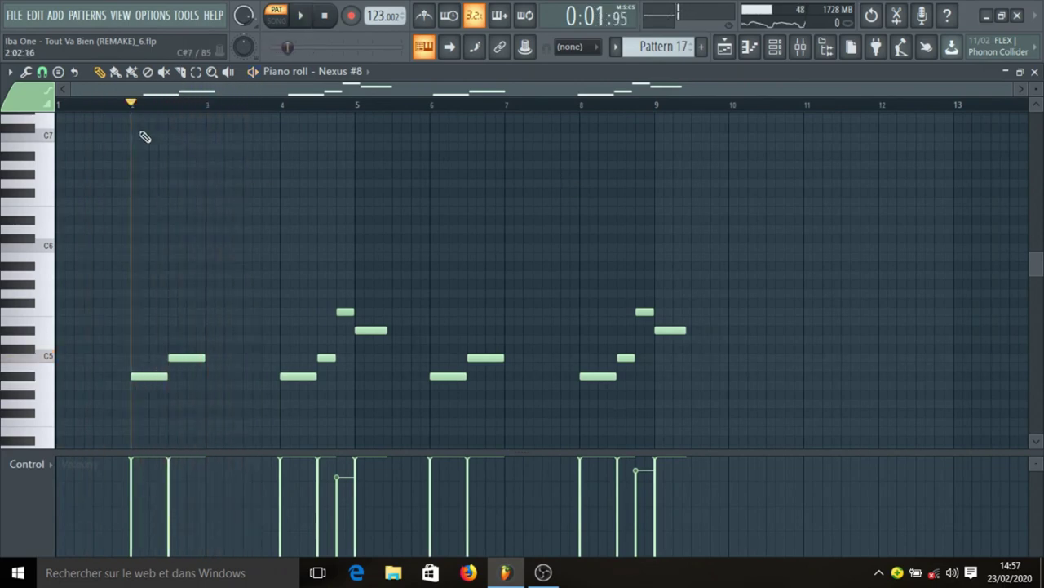
{"action": "key", "text": "space"}
Step: Return to the playlist, select Pattern 25 from its Track 17 clip and show its channels in the channel rack
{"action": "left_click", "coordinate": [735, 52]}
{"action": "scroll", "coordinate": [406, 373], "scroll_direction": "down", "scroll_amount": 2}
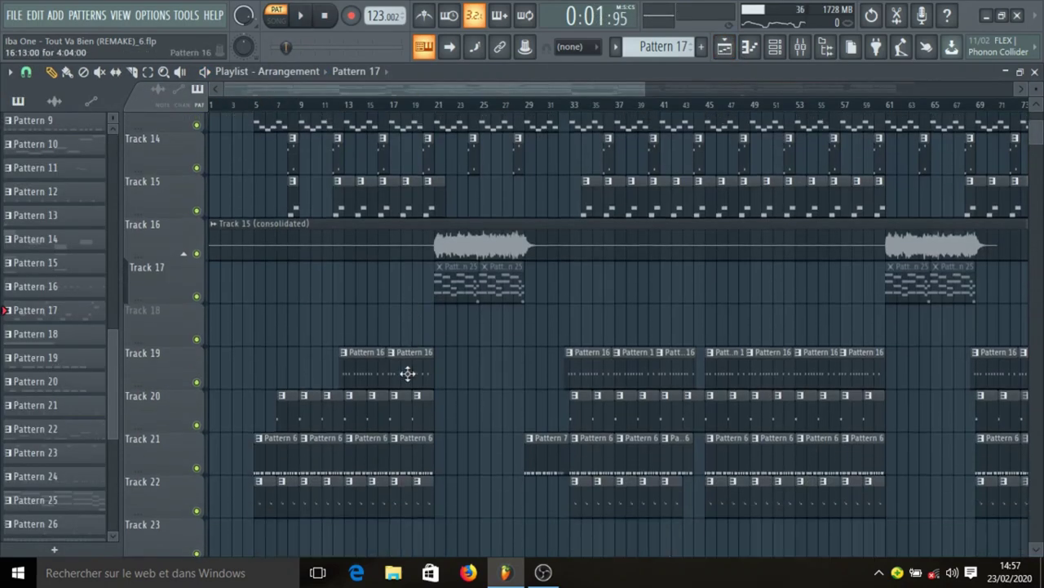
{"action": "left_click", "coordinate": [454, 284]}
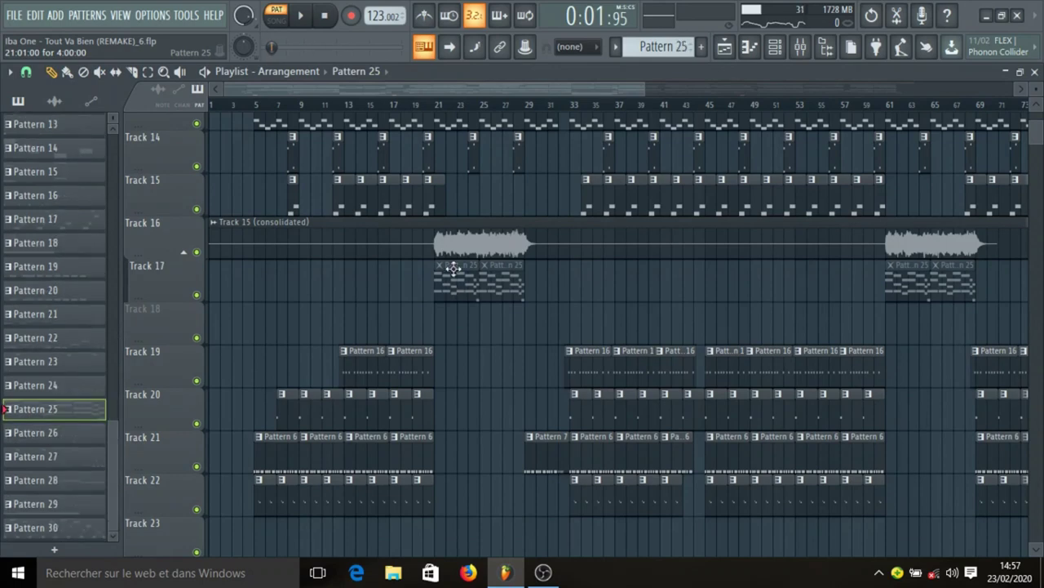
{"action": "left_click", "coordinate": [777, 47]}
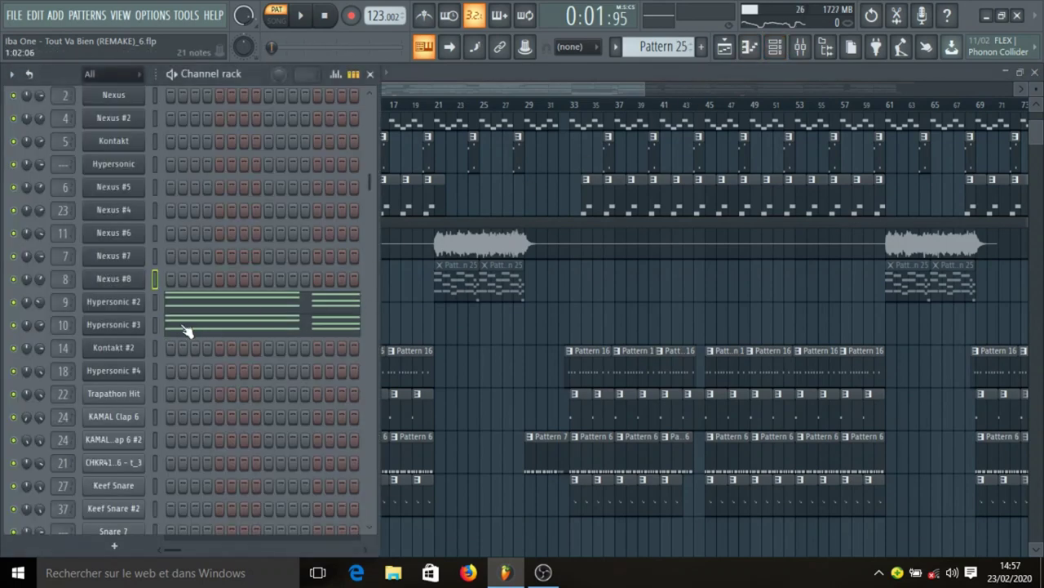
Step: Inspect the patches loaded in Hypersonic #2 and Hypersonic #3, closing each plugin after viewing
{"action": "left_click", "coordinate": [133, 309]}
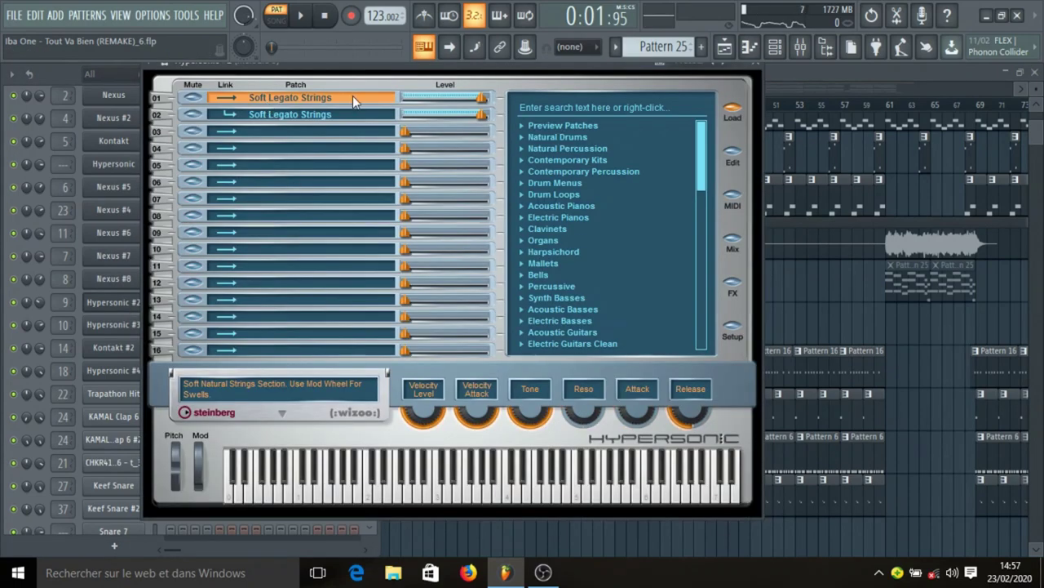
{"action": "left_click", "coordinate": [757, 68]}
{"action": "left_click", "coordinate": [135, 327]}
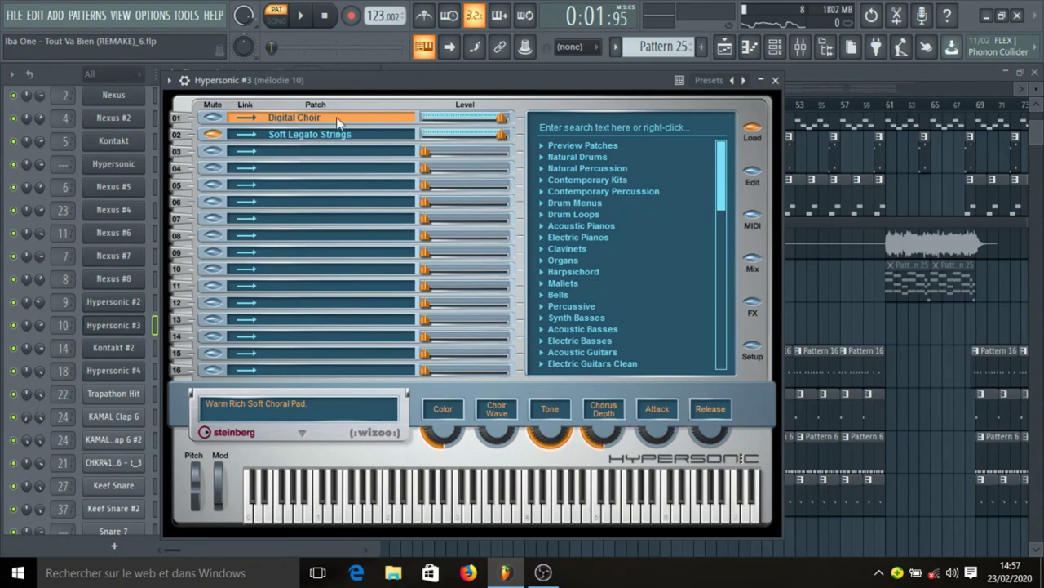
{"action": "left_click", "coordinate": [775, 81]}
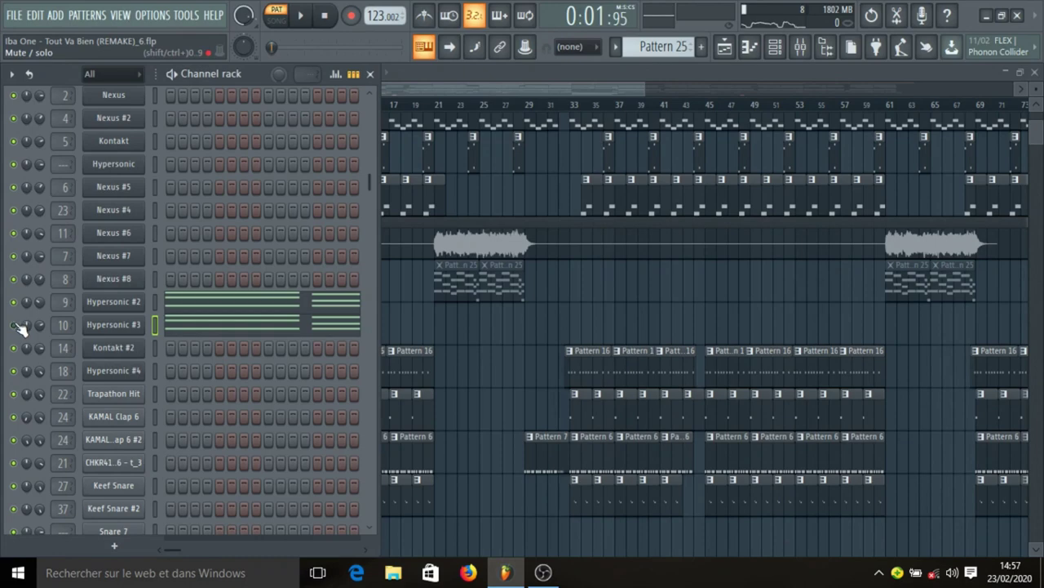
Step: Play Pattern 25 with Hypersonic #3 muted, view the Hypersonic #2 notes in the piano roll and reset playback to the start
{"action": "key", "text": "space"}
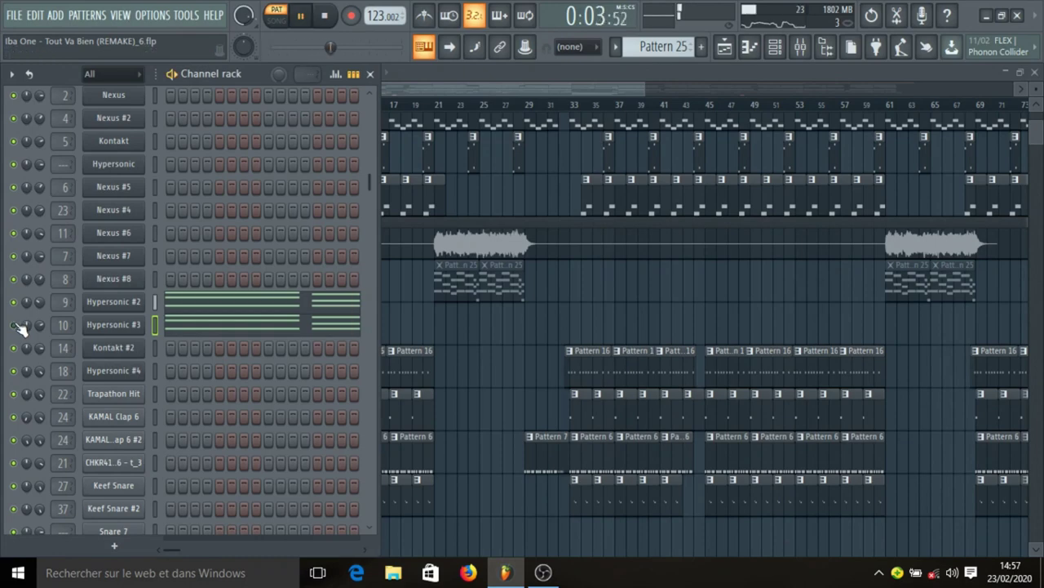
{"action": "left_click", "coordinate": [229, 303]}
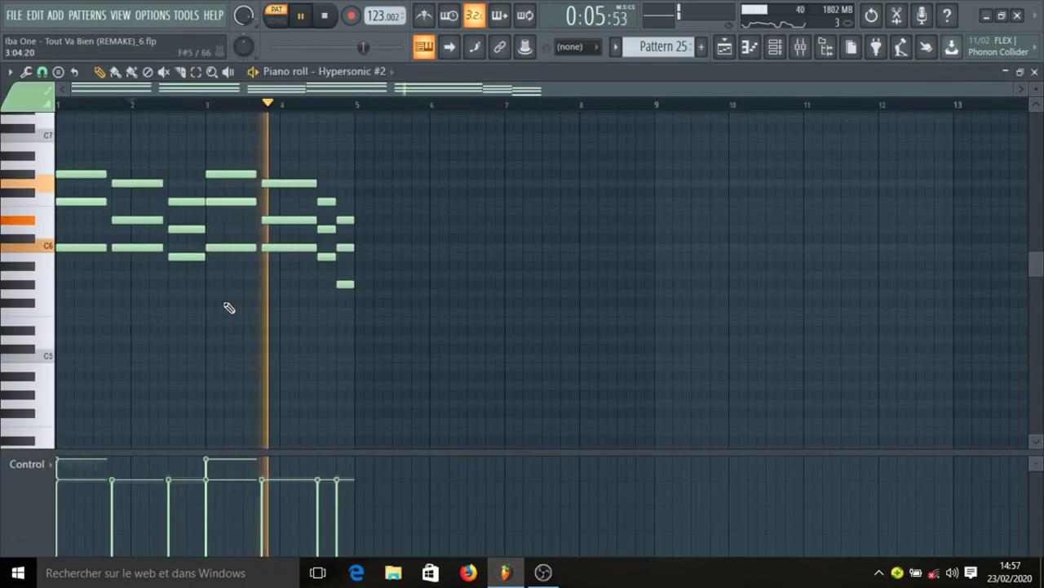
{"action": "key", "text": "space"}
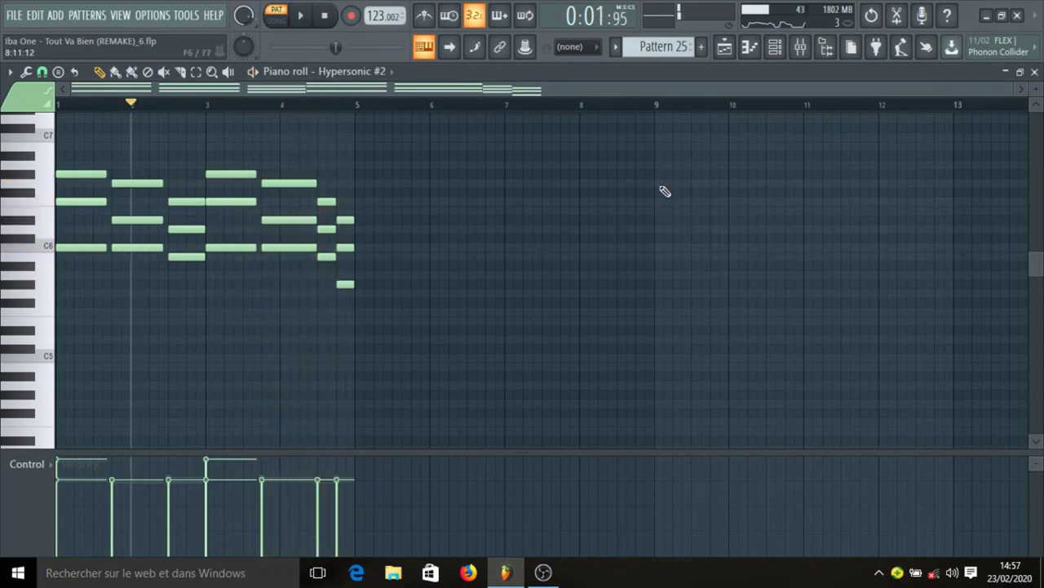
{"action": "key", "text": "Home"}
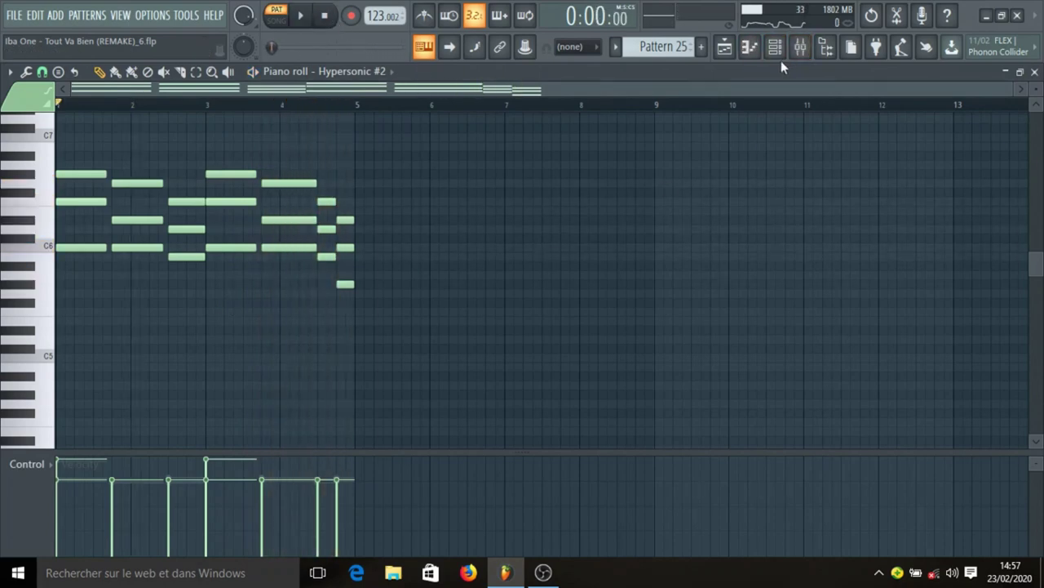
Step: Mute Hypersonic #2, view the Hypersonic #3 notes in the piano roll and play that layer of Pattern 25
{"action": "left_click", "coordinate": [776, 48]}
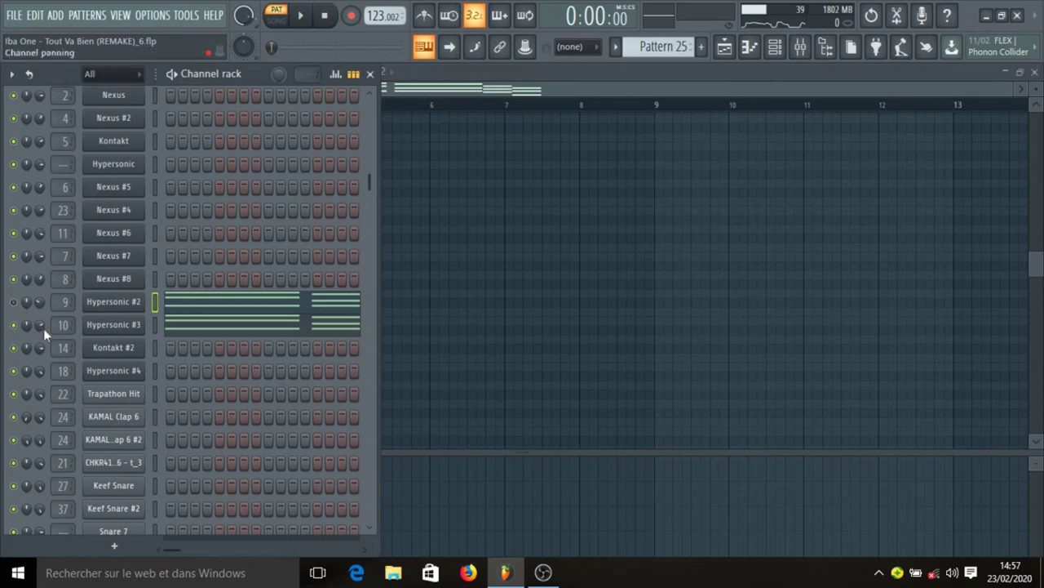
{"action": "left_click", "coordinate": [228, 325]}
{"action": "key", "text": "space"}
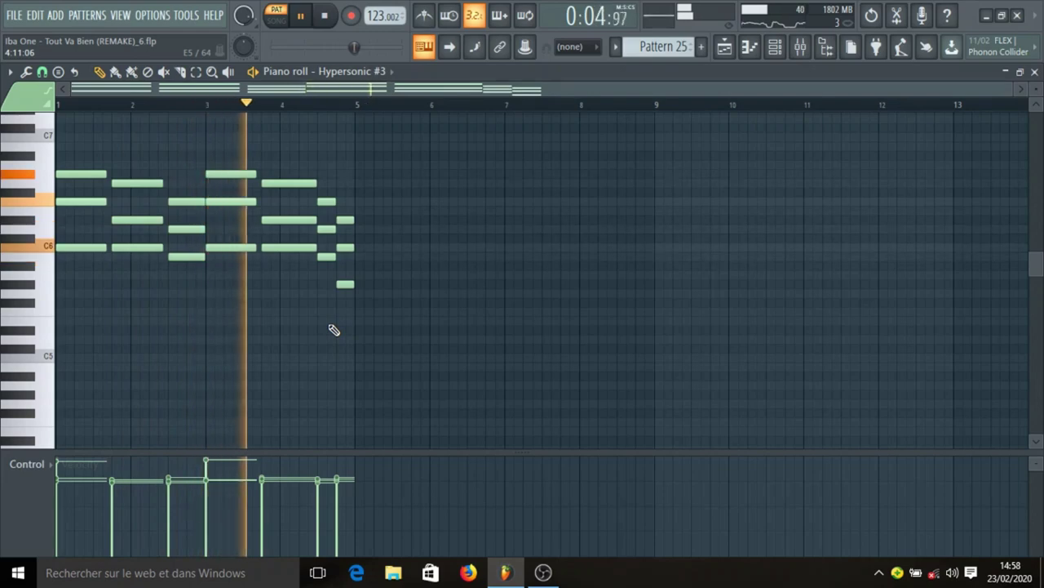
{"action": "key", "text": "space"}
Step: Unmute Hypersonic #2 and play both Hypersonic layers of Pattern 25 together while viewing each channel's piano roll
{"action": "left_click", "coordinate": [775, 47]}
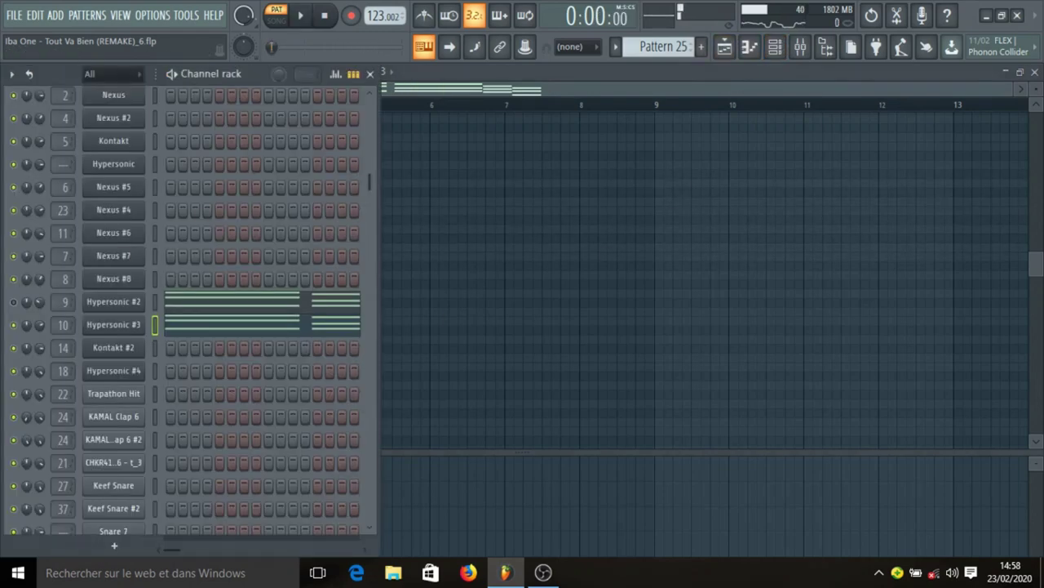
{"action": "left_click", "coordinate": [234, 329]}
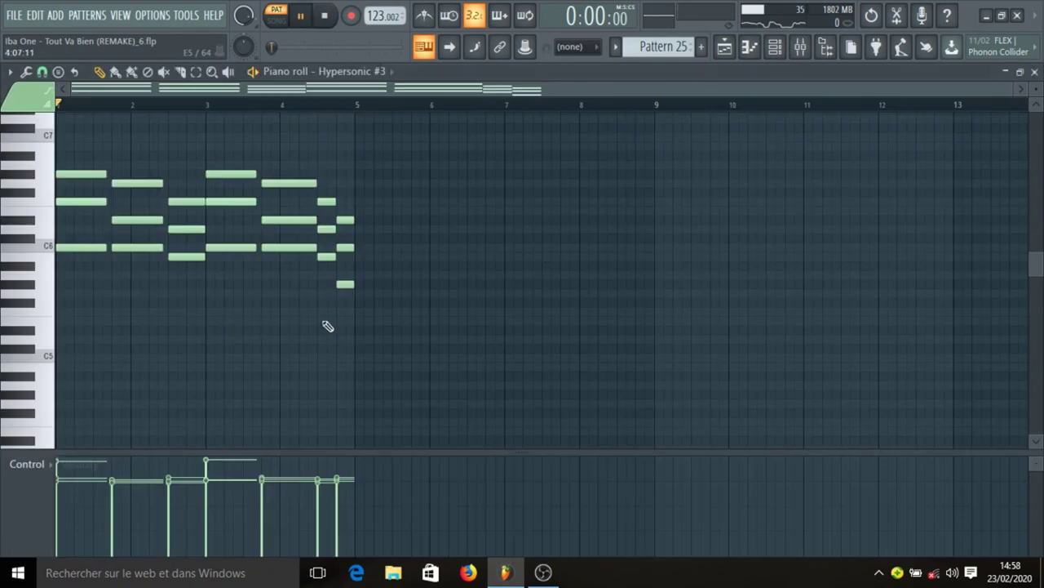
{"action": "key", "text": "space"}
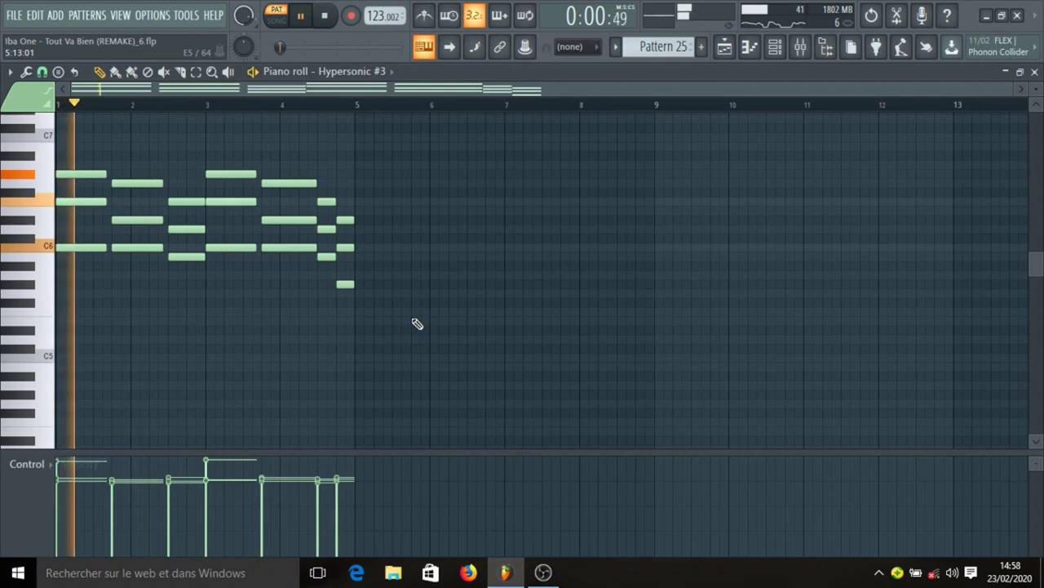
{"action": "left_click", "coordinate": [775, 46]}
{"action": "left_click", "coordinate": [242, 301]}
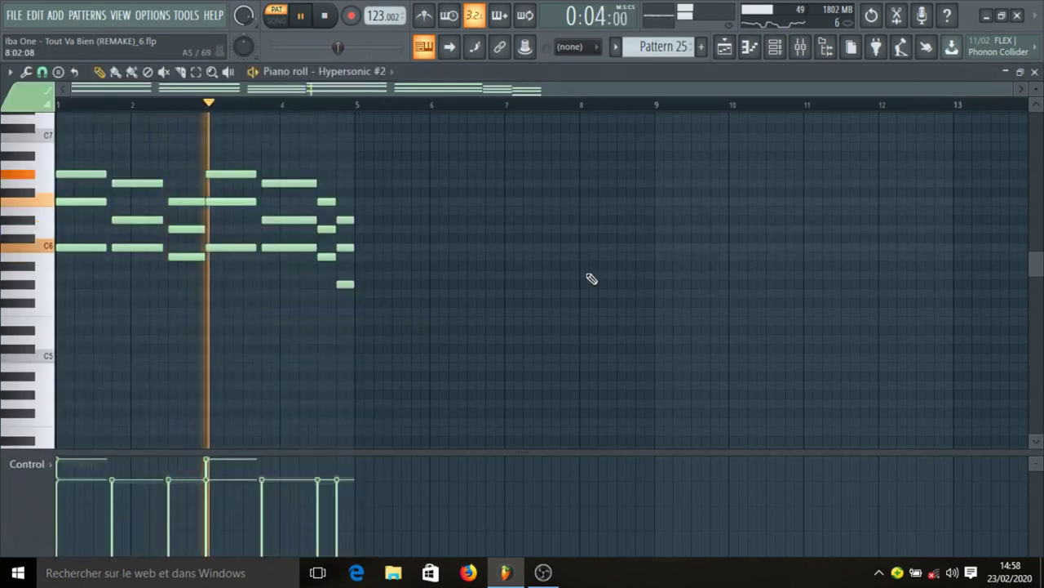
Step: Stop Pattern 25's playback and return to the playlist around Tracks 19 to 22
{"action": "scroll", "coordinate": [591, 278], "scroll_direction": "up", "scroll_amount": 1}
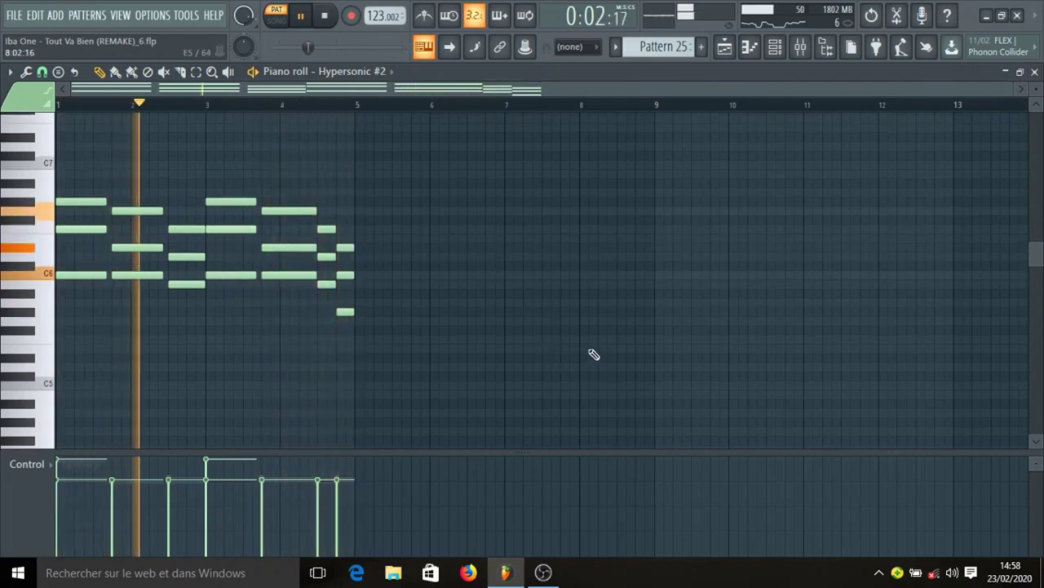
{"action": "key", "text": "space"}
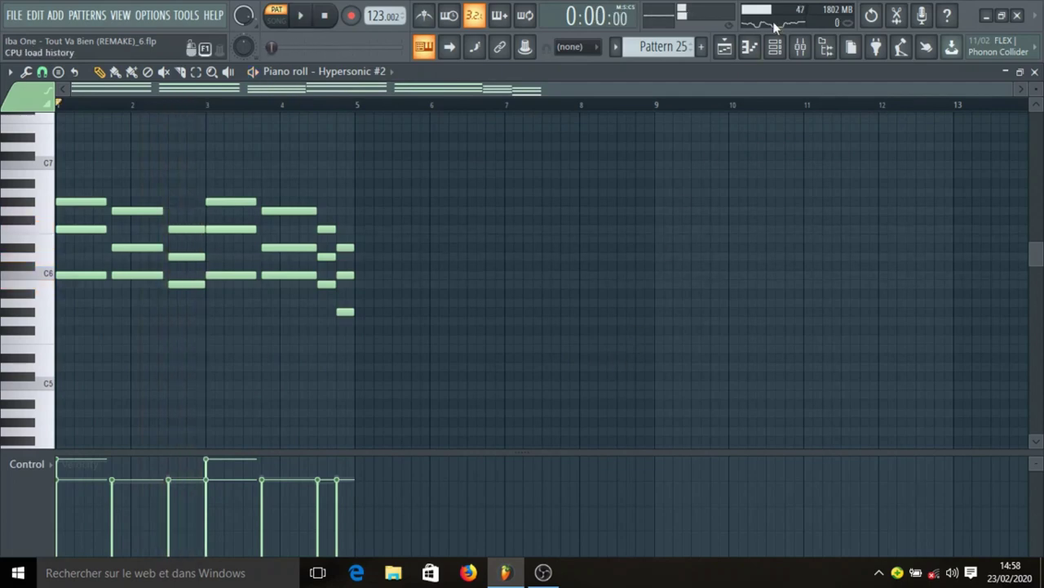
{"action": "left_click", "coordinate": [744, 47]}
{"action": "scroll", "coordinate": [531, 287], "scroll_direction": "down", "scroll_amount": 4}
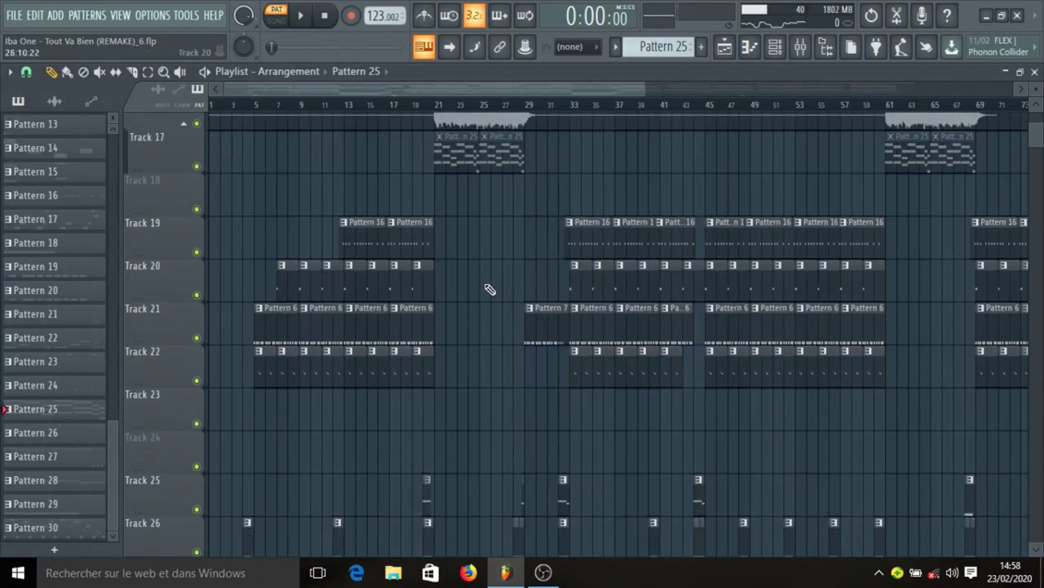
Step: Select Pattern 16 on Track 19, view the CHKR4108 16 - t_3 notes in the piano roll and play the pattern
{"action": "left_click", "coordinate": [368, 242]}
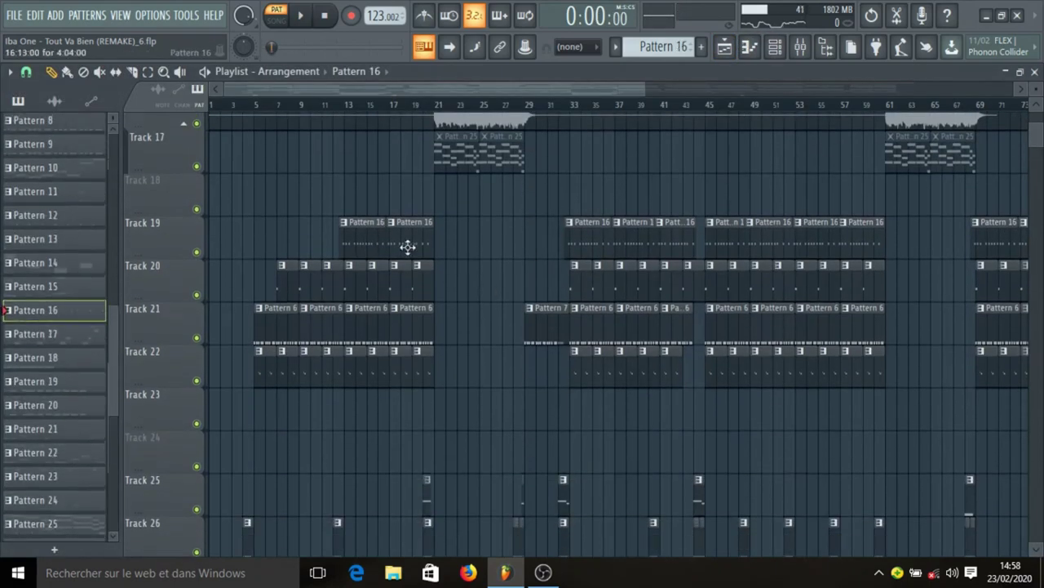
{"action": "left_click", "coordinate": [775, 47]}
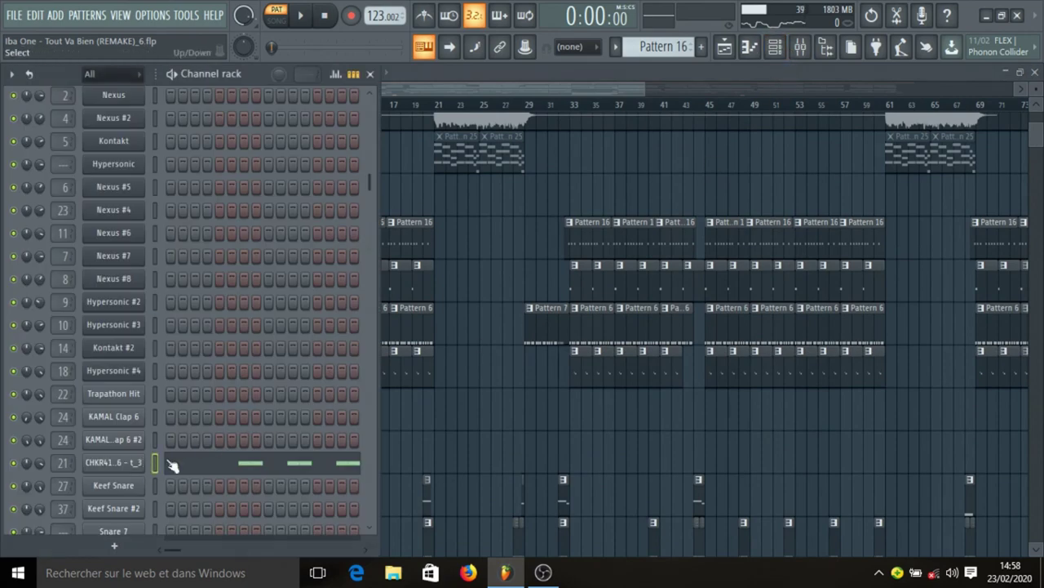
{"action": "scroll", "coordinate": [172, 464], "scroll_direction": "down", "scroll_amount": 3}
{"action": "left_click", "coordinate": [232, 403]}
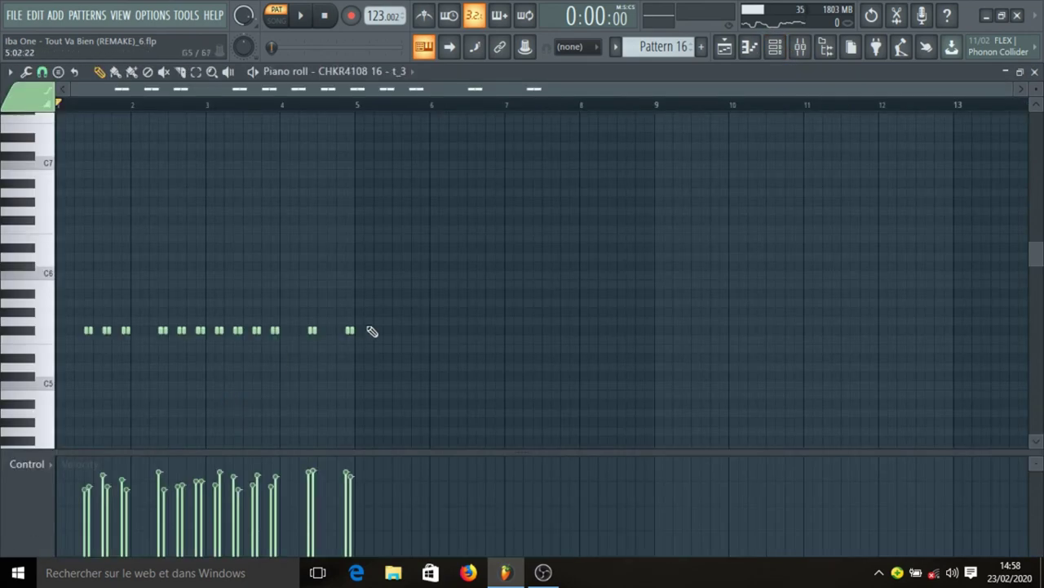
{"action": "key", "text": "space"}
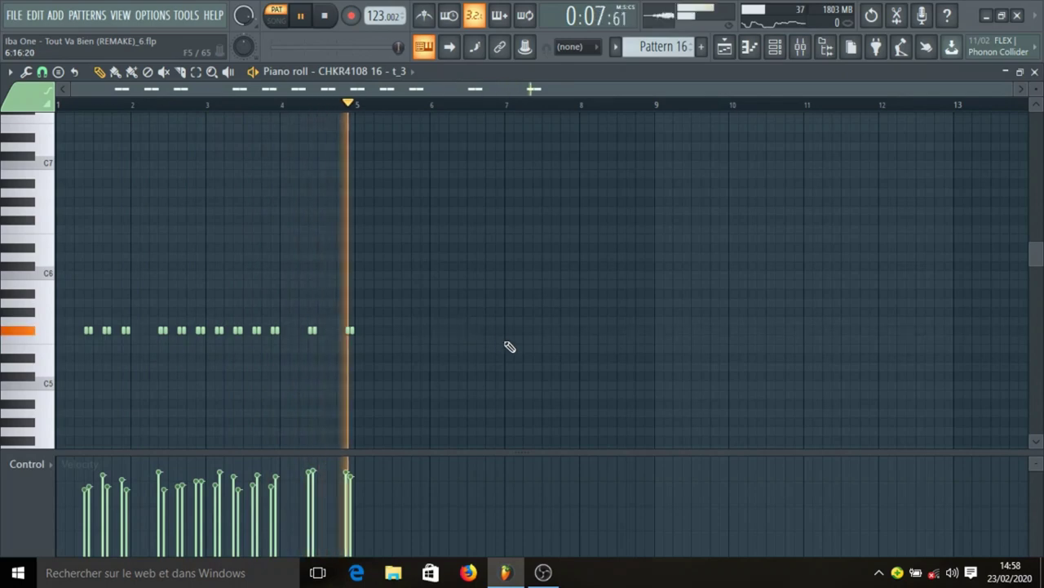
{"action": "key", "text": "space"}
Step: Select Pattern 5 on Track 20 in the playlist and inspect the preset loaded in Nexus #4, closing the plugin after viewing
{"action": "left_click", "coordinate": [723, 47]}
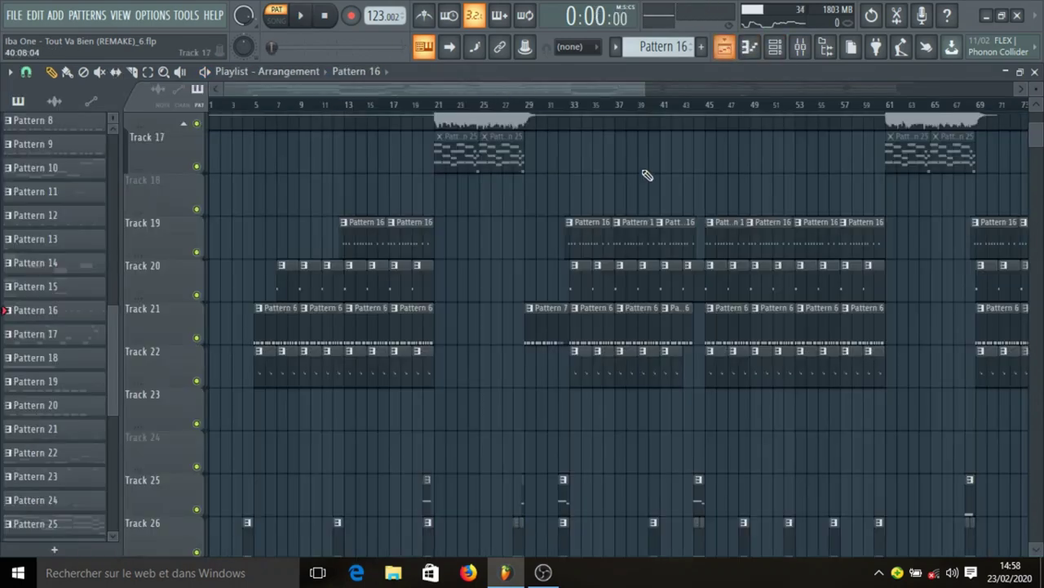
{"action": "scroll", "coordinate": [472, 280], "scroll_direction": "down", "scroll_amount": 1}
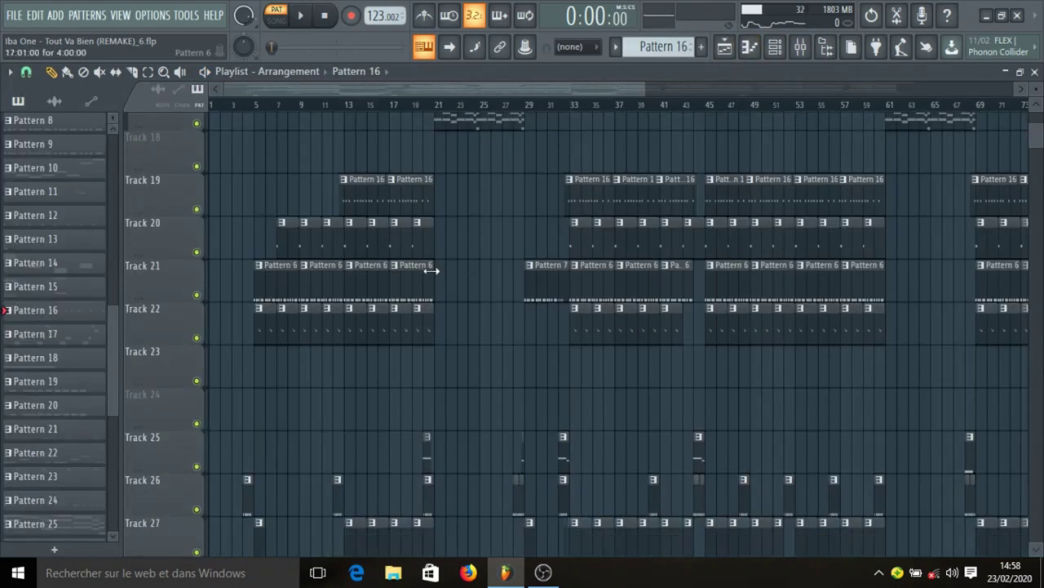
{"action": "left_click", "coordinate": [359, 245]}
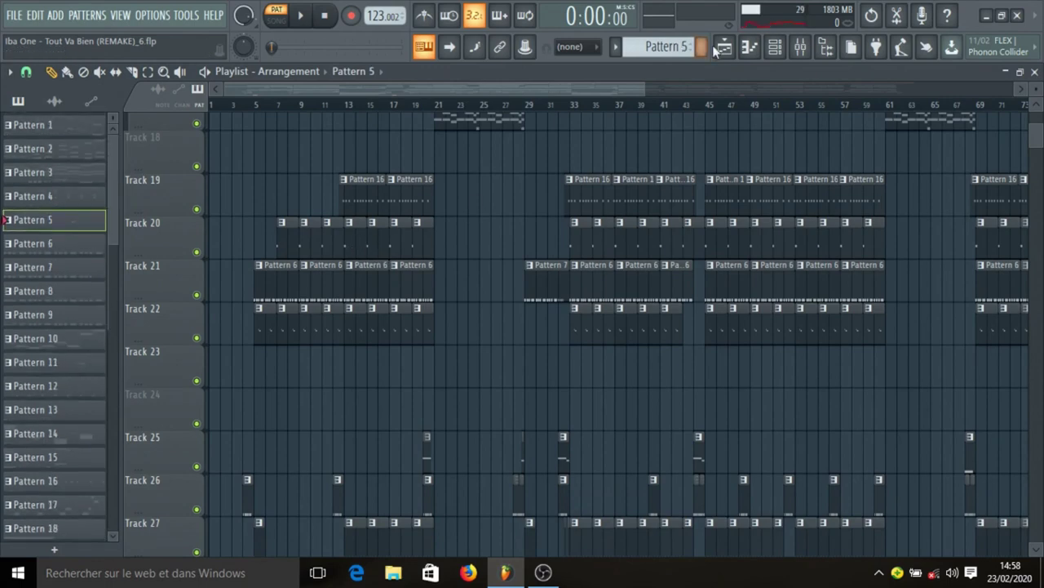
{"action": "left_click", "coordinate": [775, 47]}
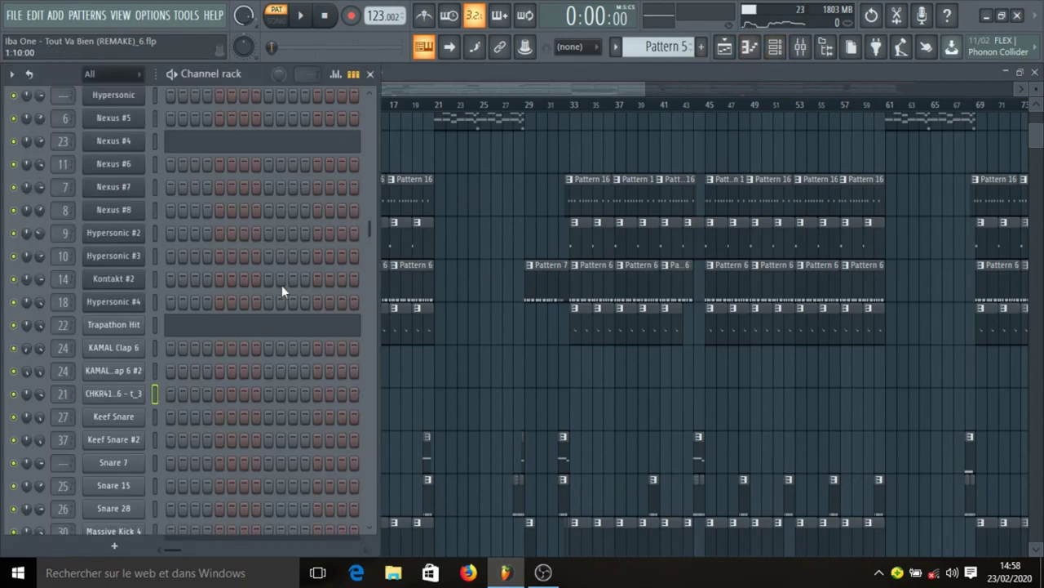
{"action": "scroll", "coordinate": [234, 316], "scroll_direction": "up", "scroll_amount": 6}
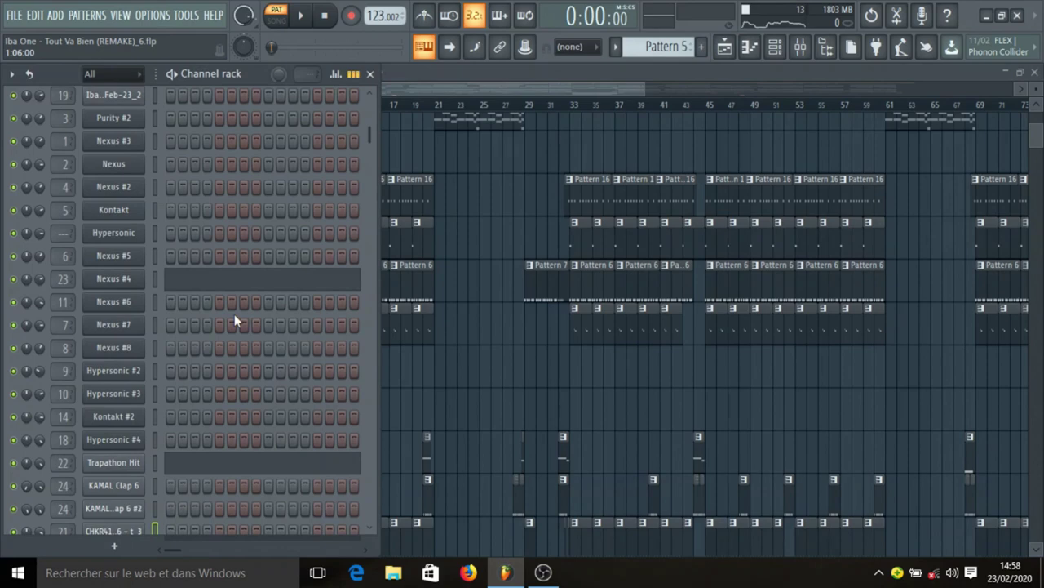
{"action": "left_click", "coordinate": [129, 279]}
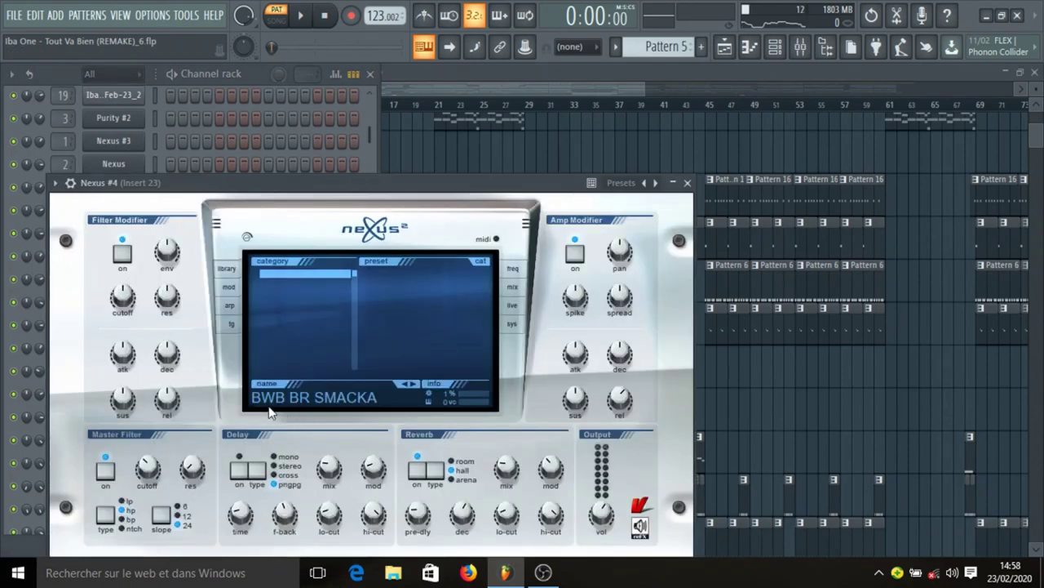
{"action": "left_click", "coordinate": [687, 183]}
Step: Solo Nexus #4, view its note in the piano roll, play it from bar 3 and return to the playlist with playback stopped
{"action": "right_click", "coordinate": [23, 284]}
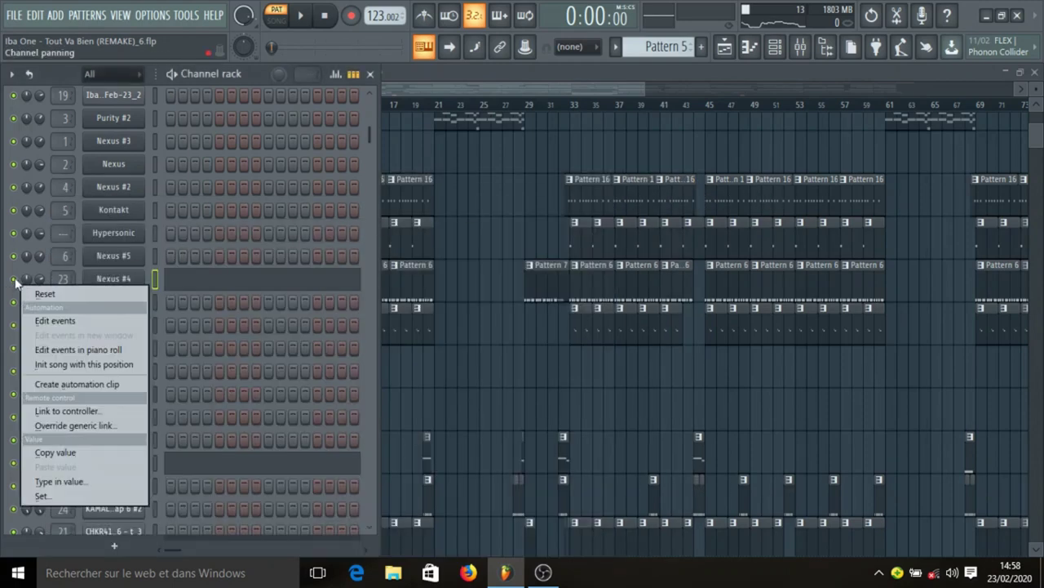
{"action": "left_click", "coordinate": [204, 276]}
{"action": "left_click", "coordinate": [205, 275]}
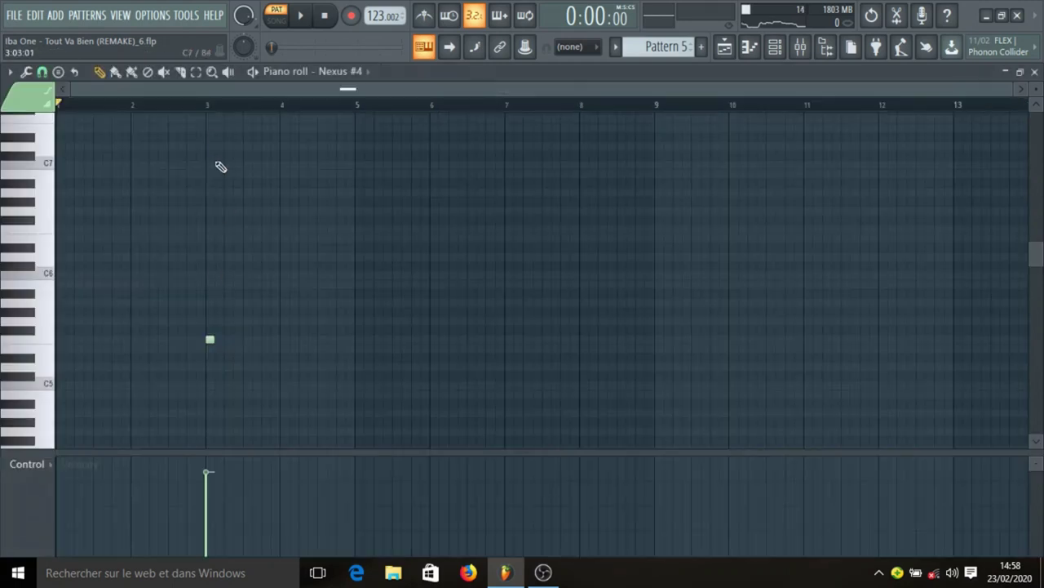
{"action": "left_click", "coordinate": [209, 109]}
{"action": "key", "text": "space"}
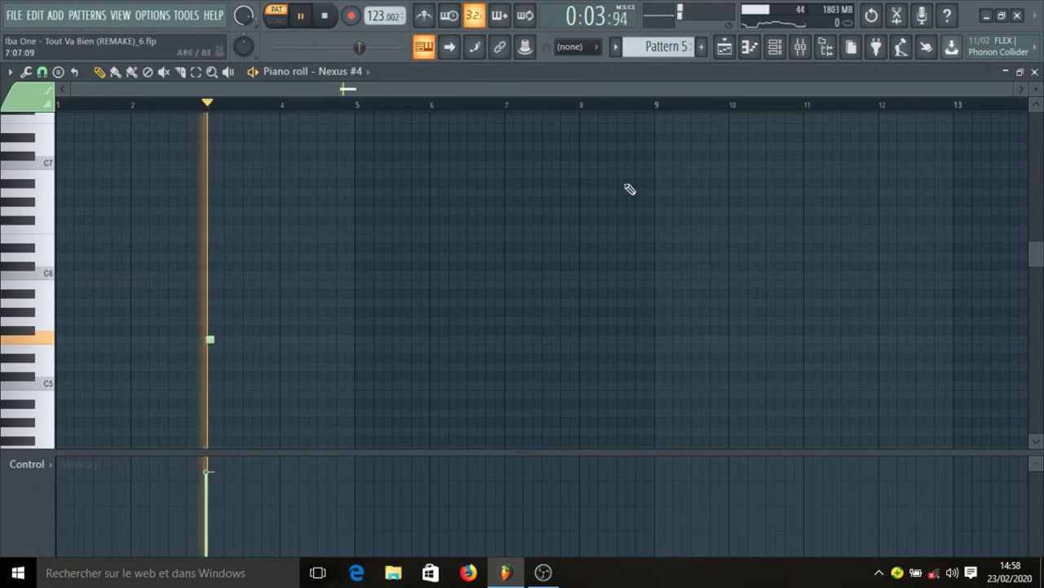
{"action": "left_click", "coordinate": [723, 47]}
{"action": "key", "text": "space"}
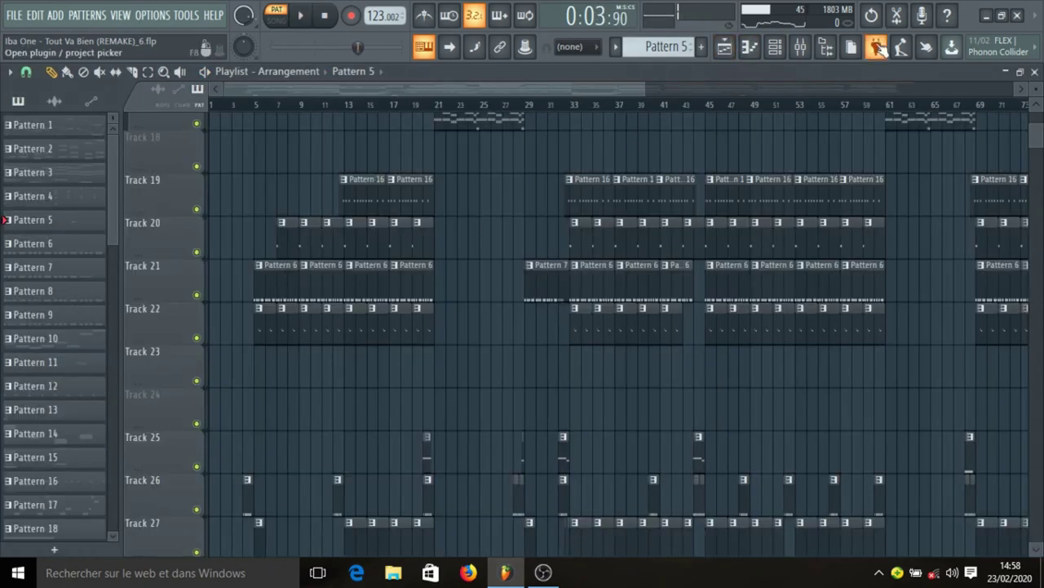
Step: Solo Trapathon Hit in Pattern 5, view its note in the piano roll and play that layer
{"action": "left_click", "coordinate": [788, 47]}
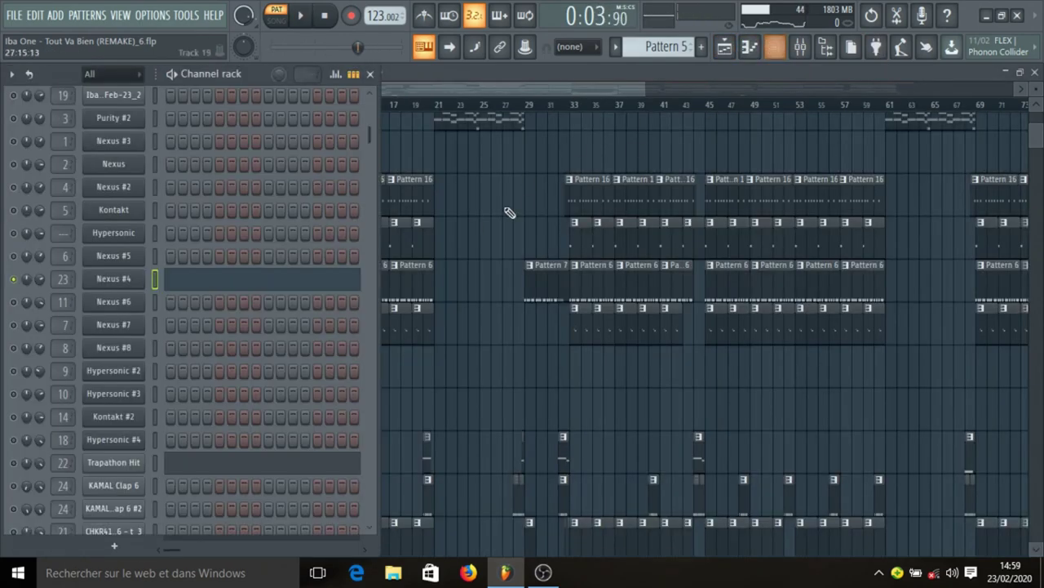
{"action": "right_click", "coordinate": [18, 467]}
{"action": "left_click", "coordinate": [75, 314]}
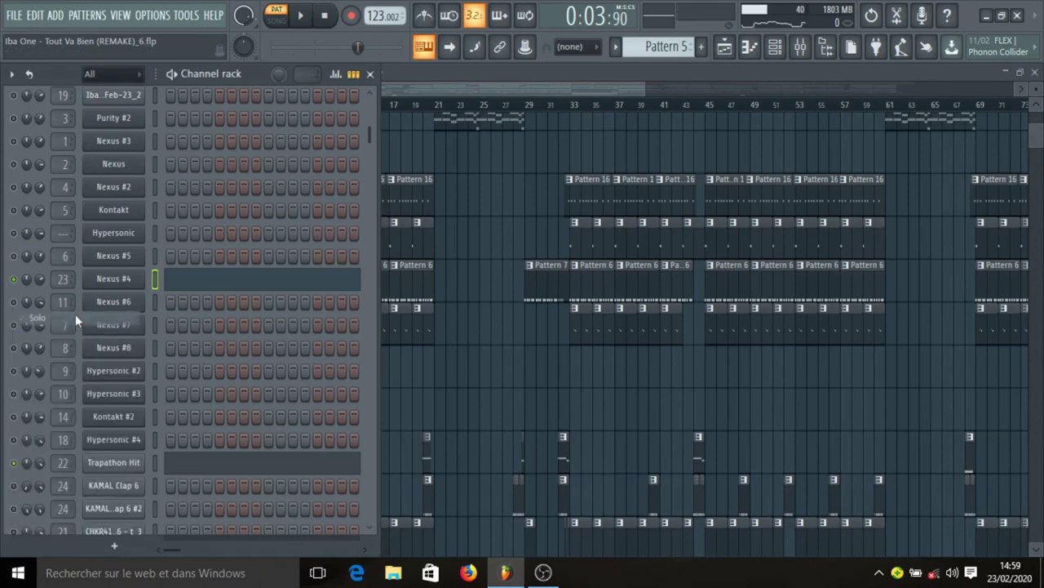
{"action": "left_click", "coordinate": [210, 463]}
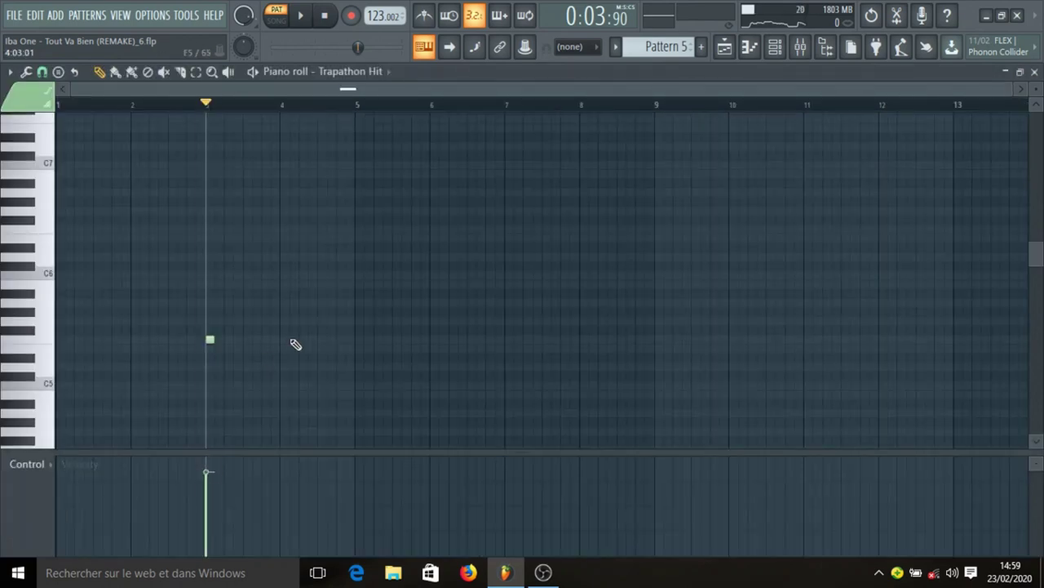
{"action": "left_click", "coordinate": [777, 47]}
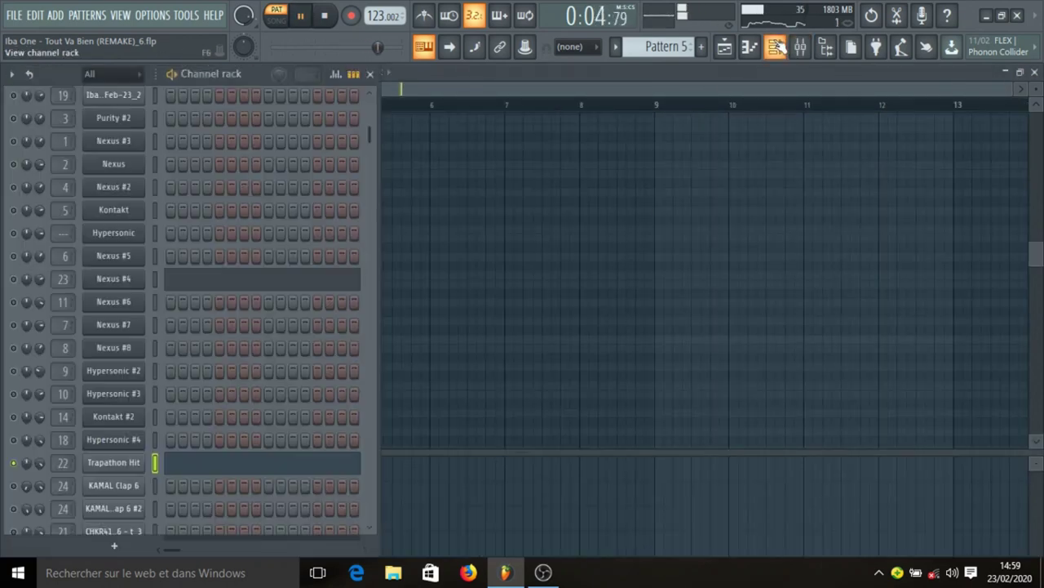
{"action": "key", "text": "space"}
Step: Unsolo Trapathon Hit and play both layers of Pattern 5 together
{"action": "right_click", "coordinate": [23, 466]}
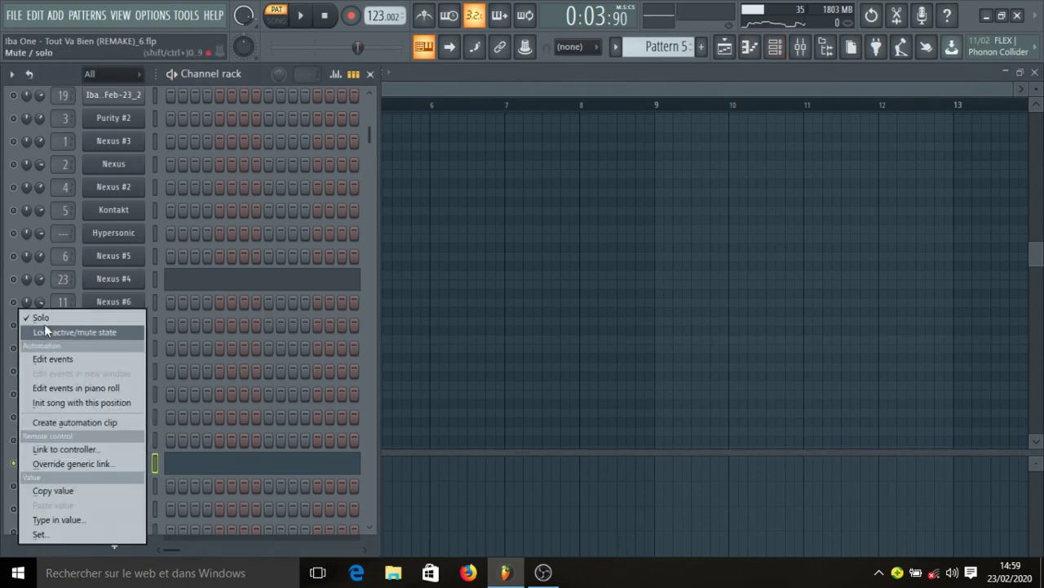
{"action": "left_click", "coordinate": [76, 313]}
{"action": "key", "text": "space"}
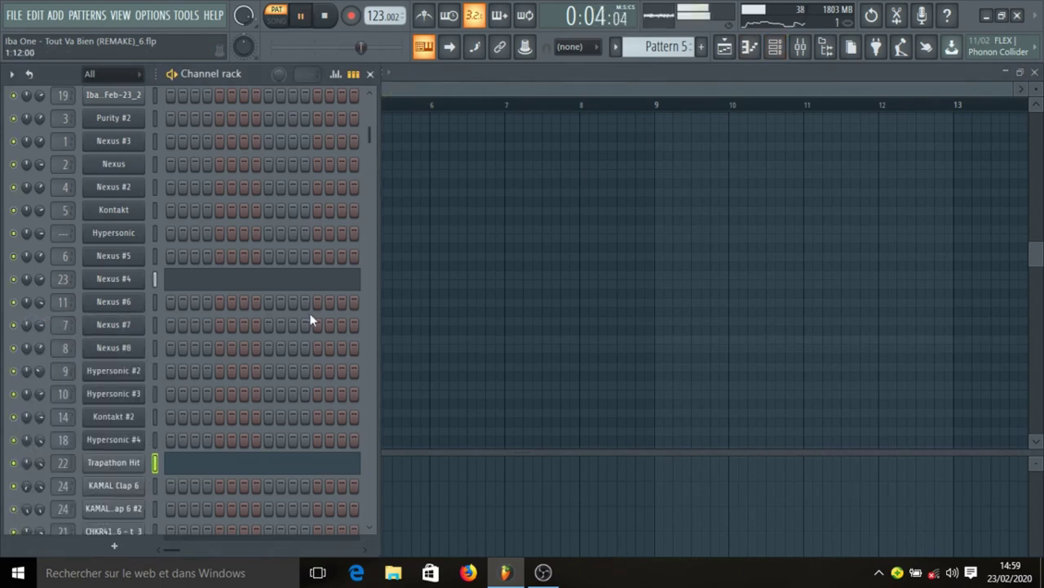
{"action": "key", "text": "space"}
Step: Return to the playlist, select Pattern 6 on Track 21 and show its channels in the channel rack
{"action": "left_click", "coordinate": [724, 48]}
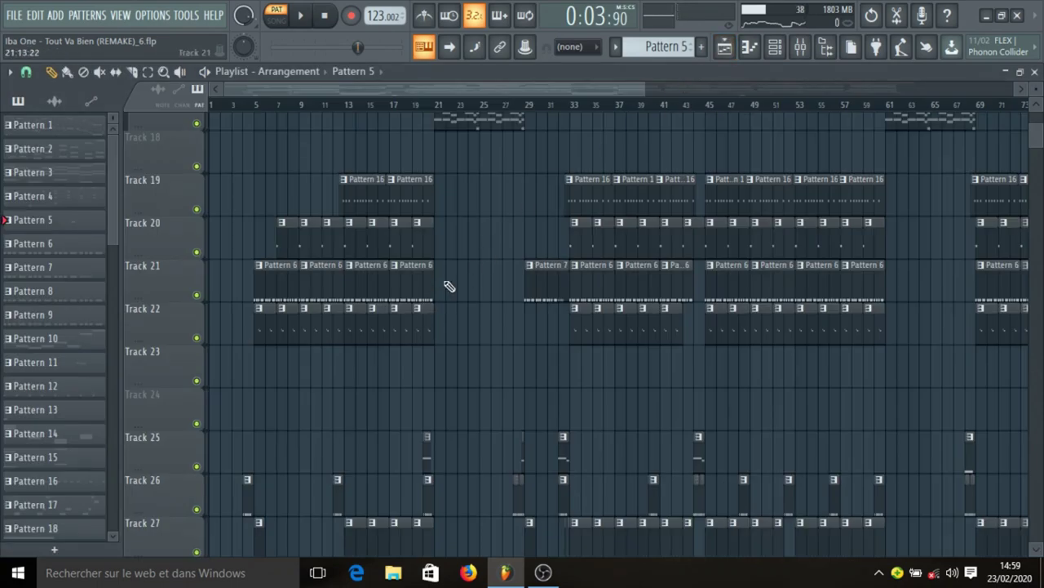
{"action": "left_click", "coordinate": [384, 289]}
{"action": "left_click", "coordinate": [377, 246]}
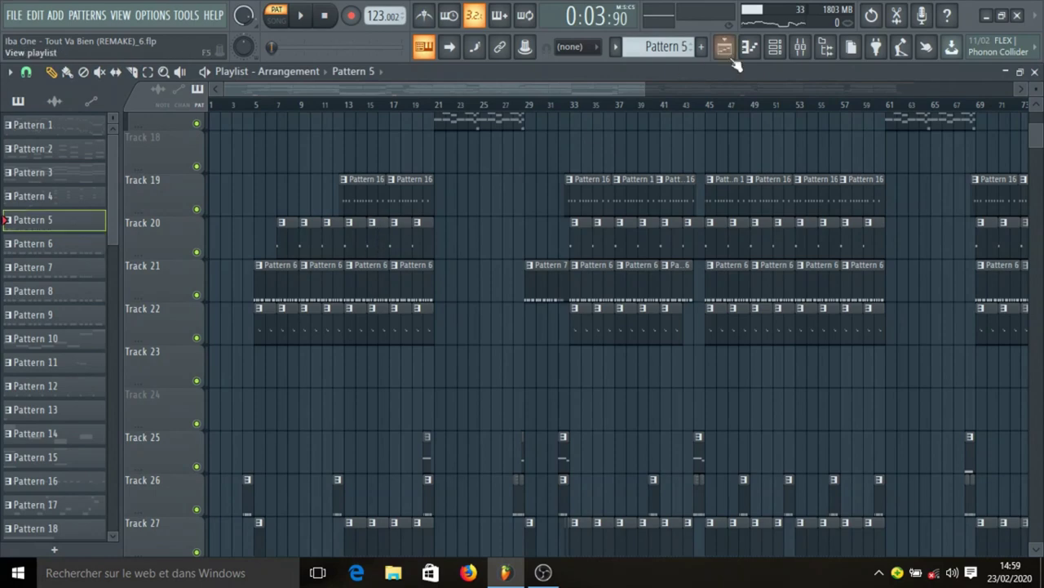
{"action": "left_click", "coordinate": [777, 49]}
{"action": "left_click", "coordinate": [780, 52]}
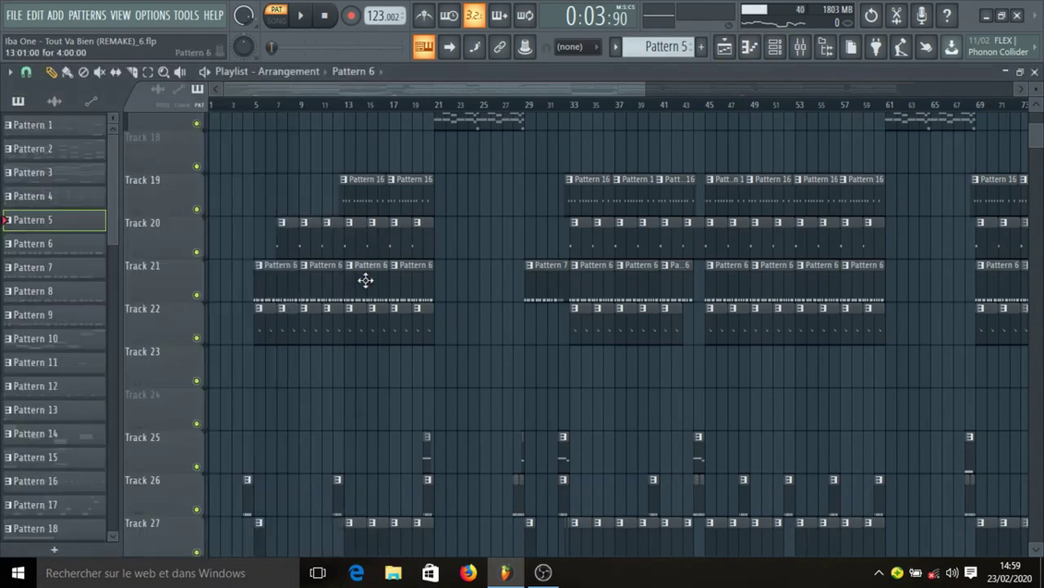
{"action": "left_click", "coordinate": [365, 280]}
{"action": "left_click", "coordinate": [775, 48]}
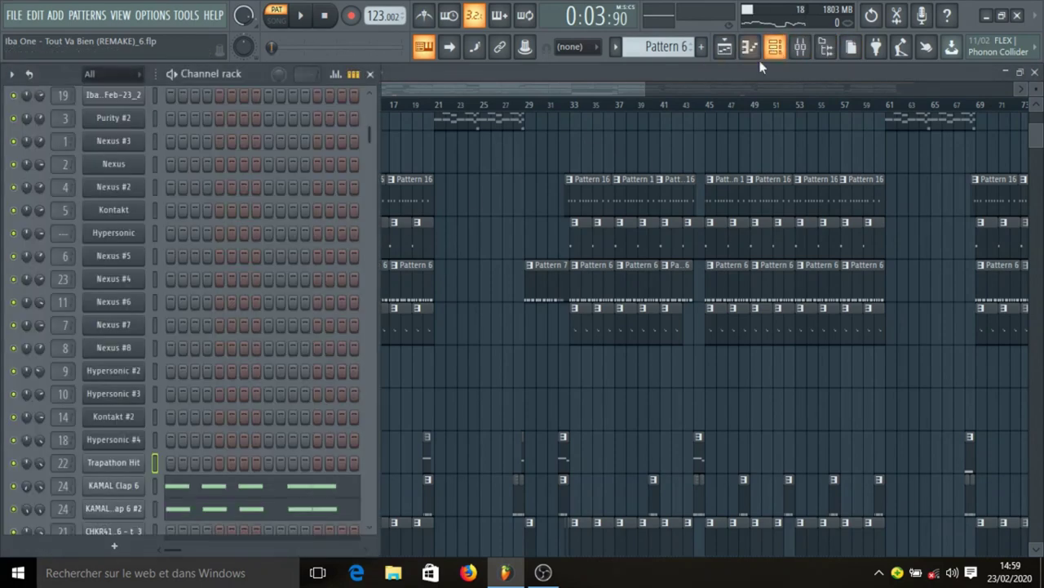
Step: Isolate KAMAL Clap 6 and KAMAL Clap 6 #2, and examine the start positions of the KAMAL Clap 6 #2 notes in the piano roll
{"action": "scroll", "coordinate": [320, 331], "scroll_direction": "down", "scroll_amount": 3}
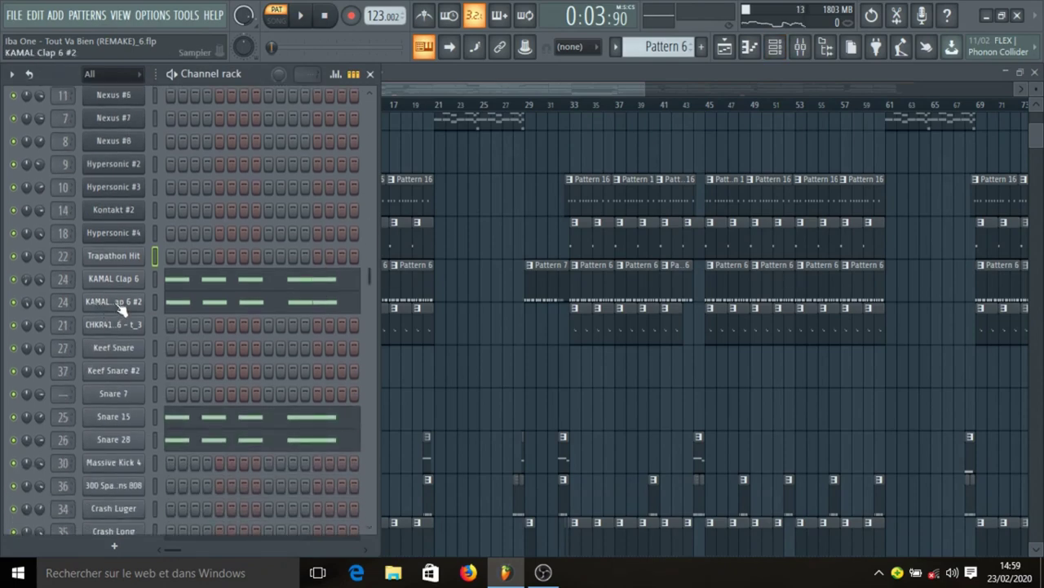
{"action": "right_click", "coordinate": [13, 279]}
{"action": "left_click", "coordinate": [27, 284]}
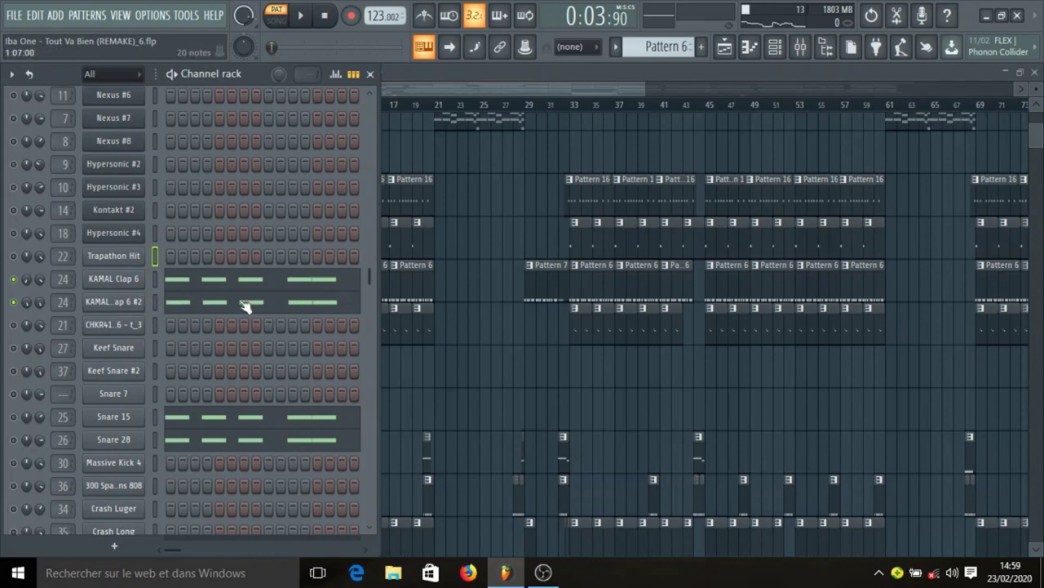
{"action": "left_click", "coordinate": [183, 302]}
{"action": "scroll", "coordinate": [71, 113], "scroll_direction": "up", "scroll_amount": 6}
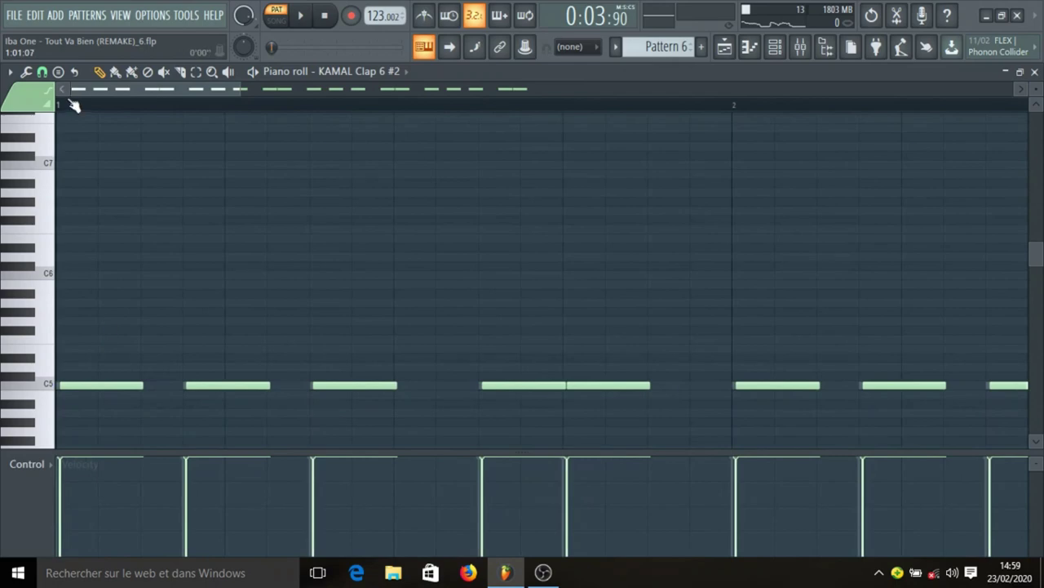
{"action": "scroll", "coordinate": [71, 105], "scroll_direction": "up", "scroll_amount": 2}
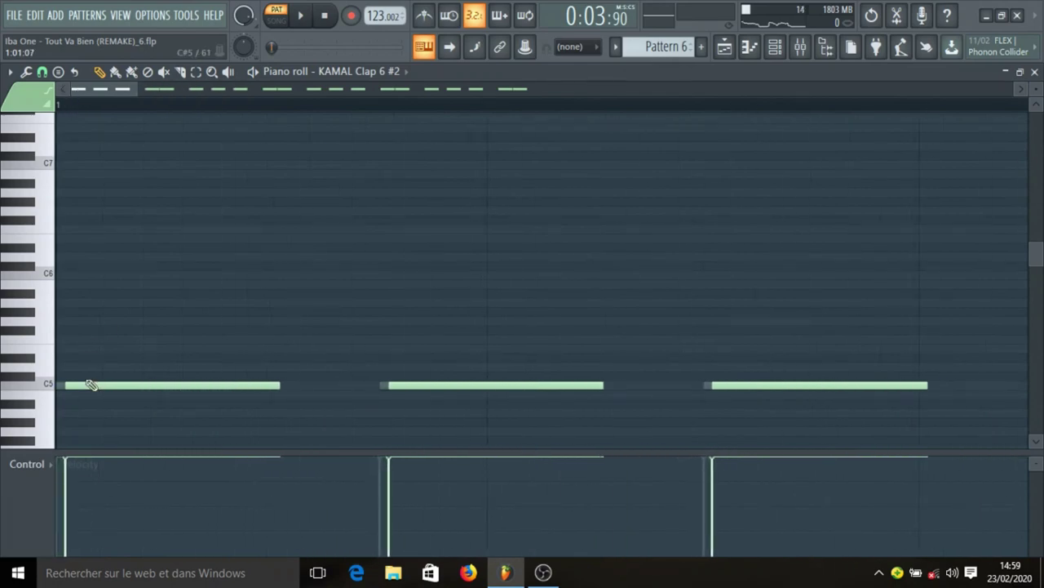
Step: Solo KAMAL Clap 6 alone in the channel rack and play that layer of Pattern 6, stopping after a short listen
{"action": "left_click", "coordinate": [775, 46]}
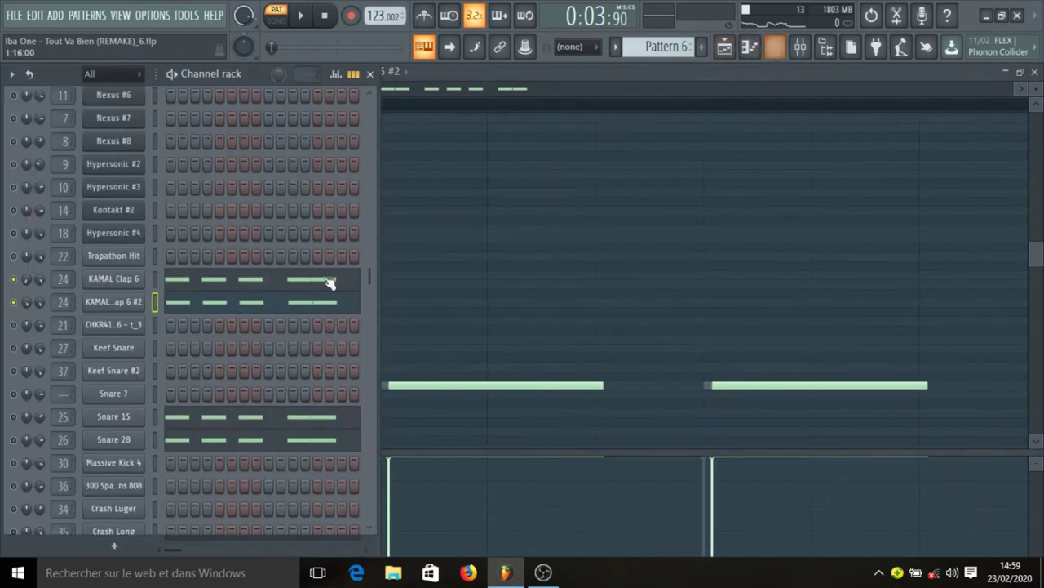
{"action": "right_click", "coordinate": [15, 280]}
{"action": "left_click", "coordinate": [17, 285]}
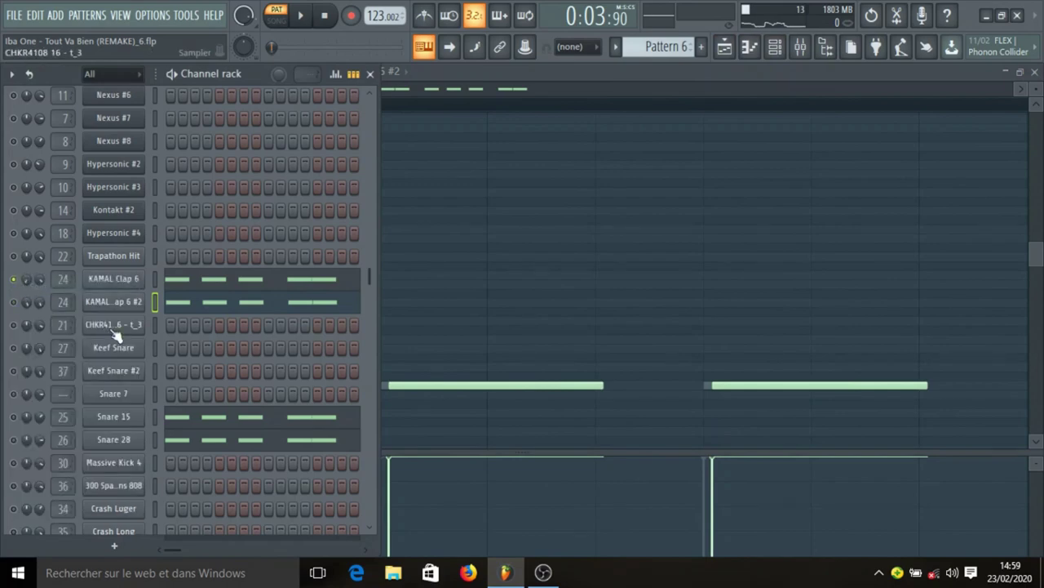
{"action": "key", "text": "space"}
{"action": "left_click", "coordinate": [157, 278]}
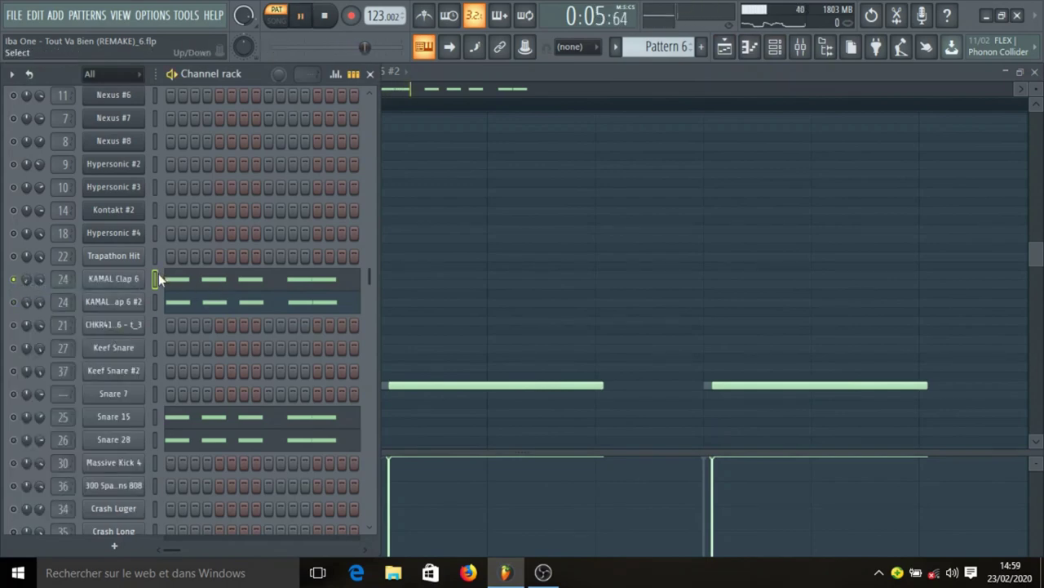
{"action": "key", "text": "space"}
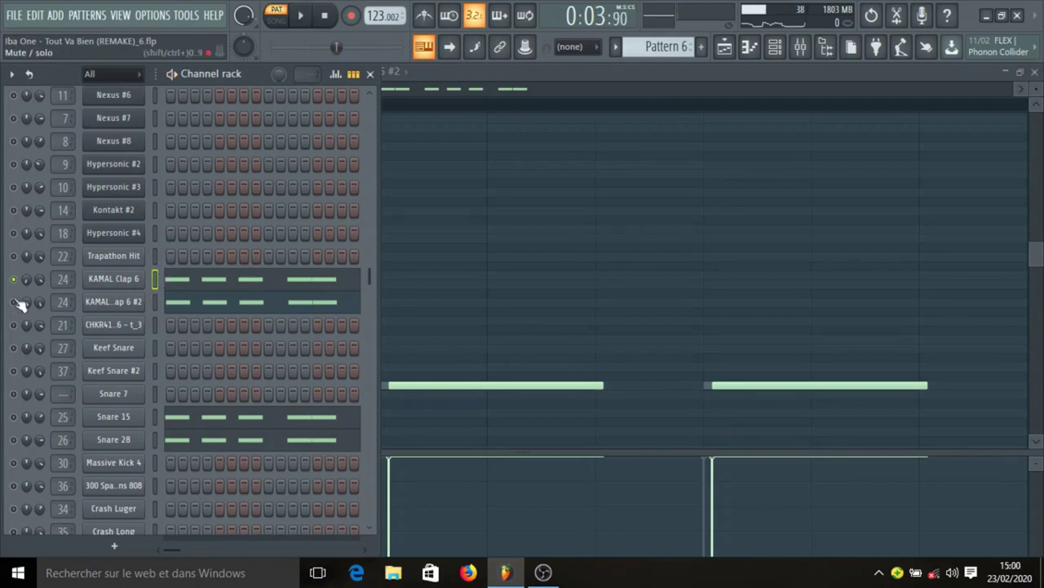
Step: Solo KAMAL Clap 6 #2 in the channel rack and play that layer of Pattern 6 briefly
{"action": "left_click", "coordinate": [14, 301]}
{"action": "left_click", "coordinate": [155, 302]}
{"action": "key", "text": "space"}
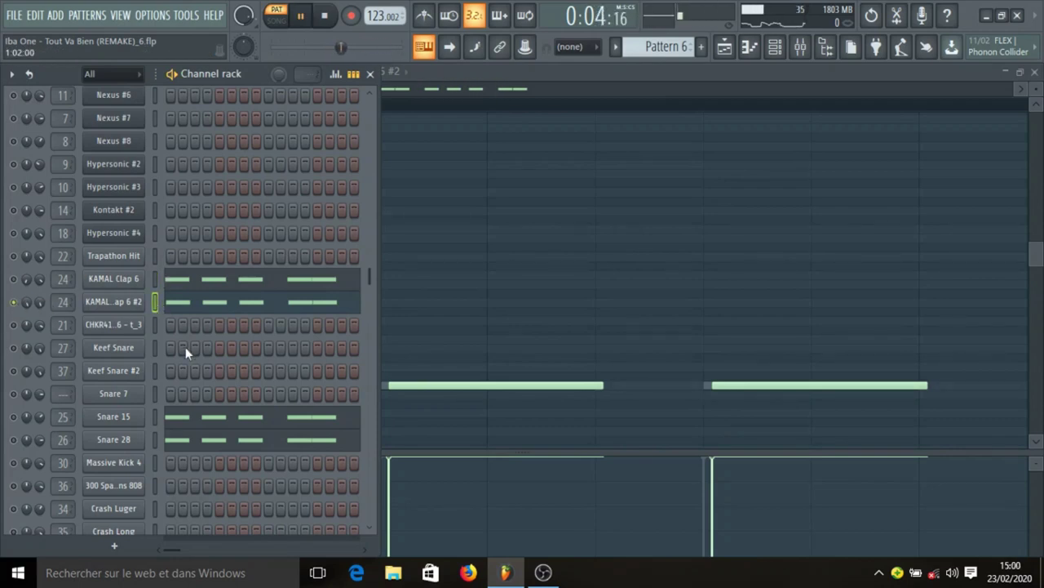
{"action": "key", "text": "space"}
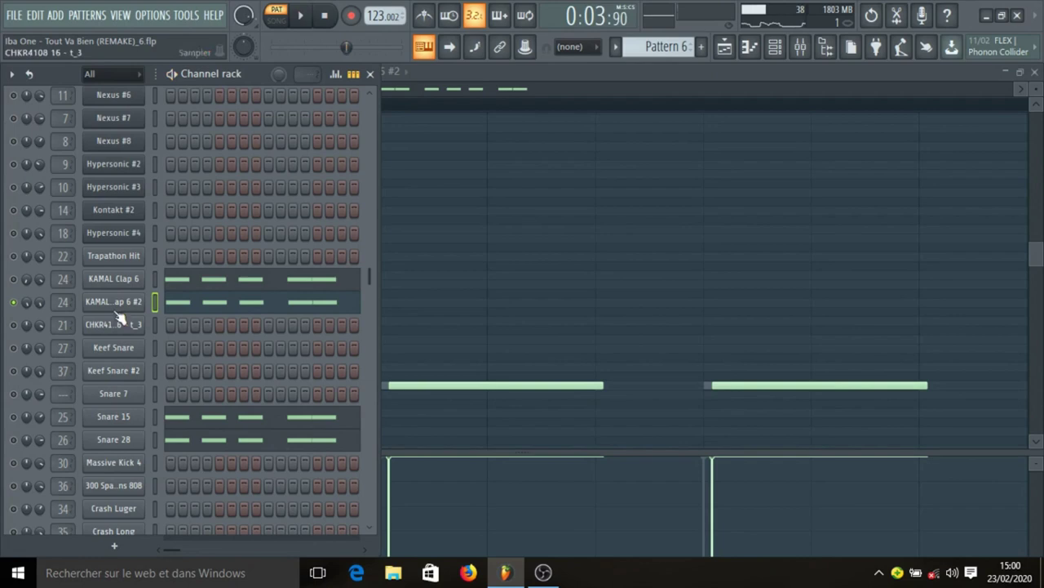
Step: Enable KAMAL Clap 6 alongside KAMAL Clap 6 #2 and play both clap layers together, stopping after a short listen
{"action": "left_click", "coordinate": [14, 279]}
{"action": "key", "text": "space"}
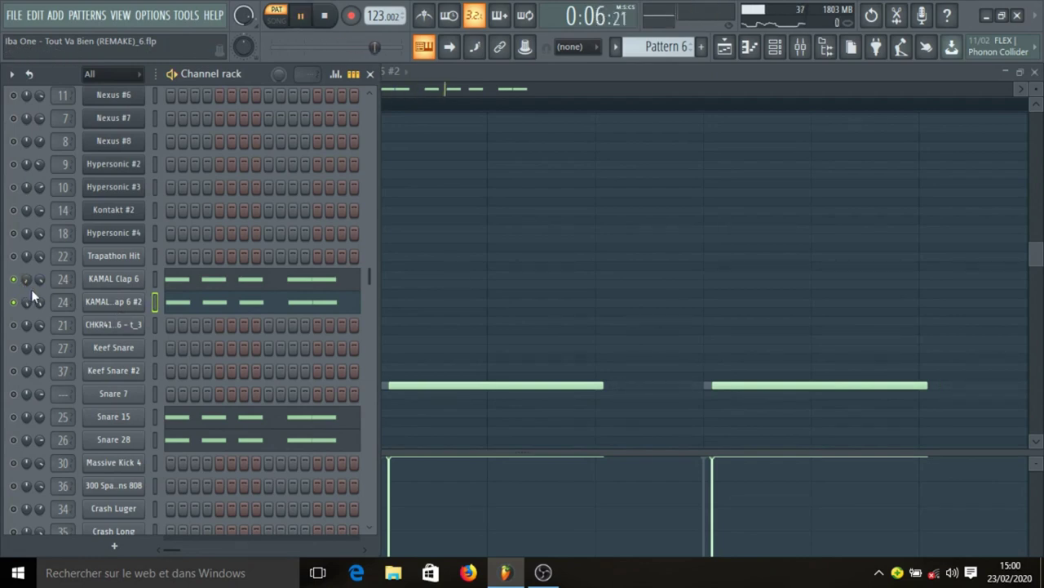
{"action": "key", "text": "space"}
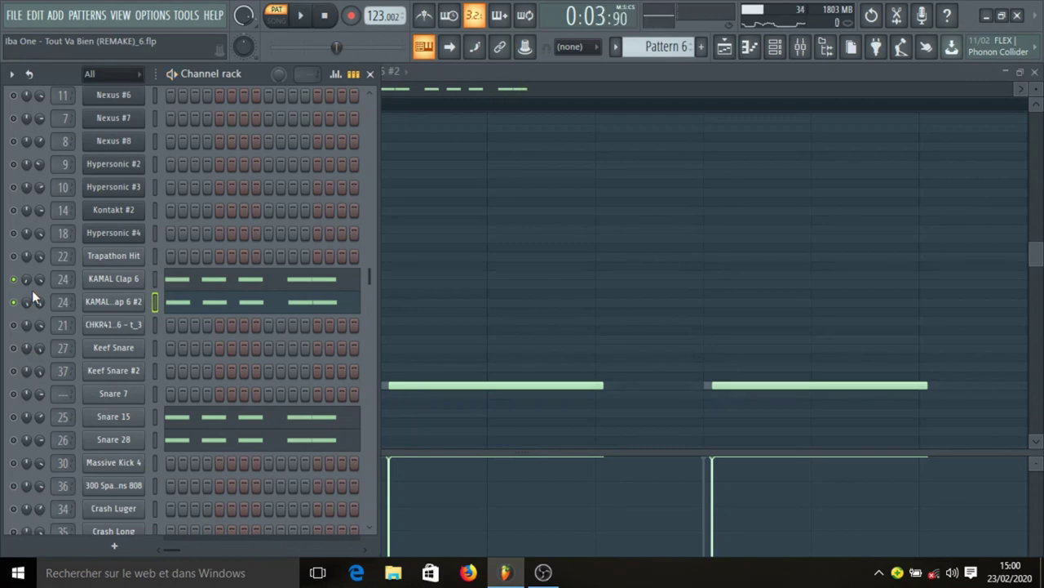
Step: Solo Snare 15, open its Pattern 6 notes in the piano roll and play the whole note sequence
{"action": "right_click", "coordinate": [15, 418]}
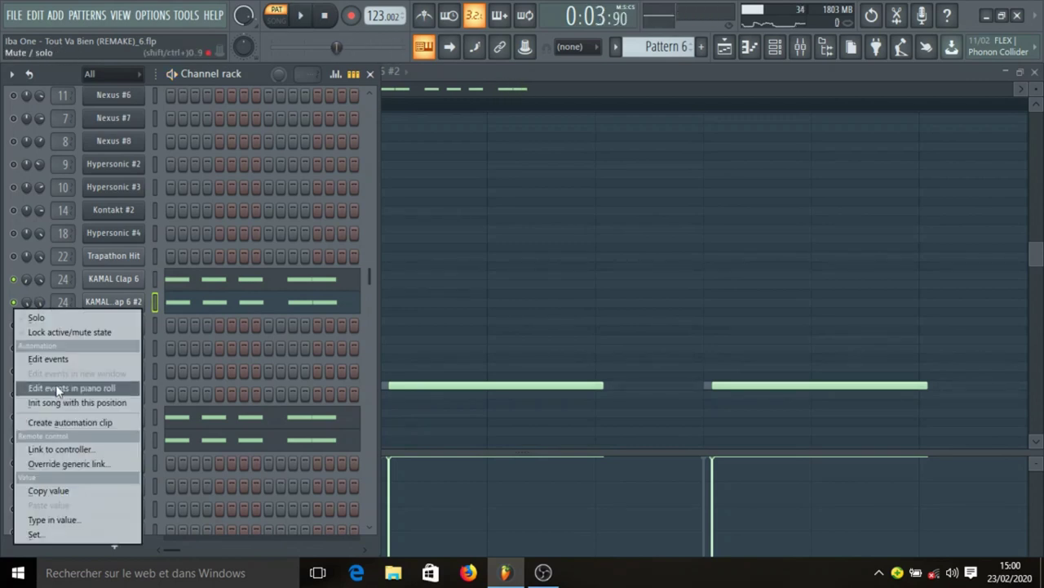
{"action": "left_click", "coordinate": [153, 417]}
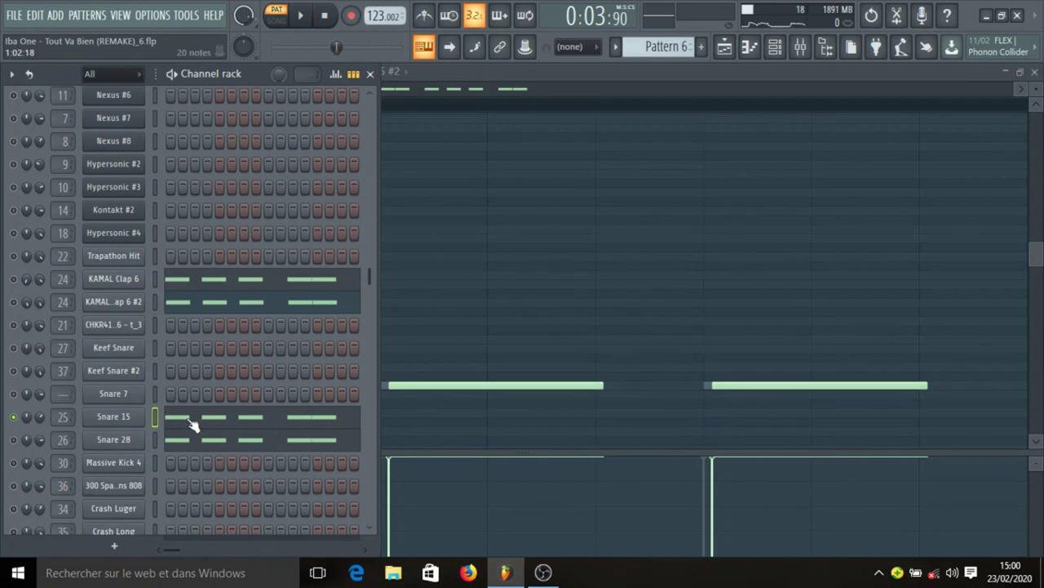
{"action": "left_click", "coordinate": [190, 420]}
{"action": "key", "text": "space"}
{"action": "scroll", "coordinate": [275, 115], "scroll_direction": "down", "scroll_amount": 2}
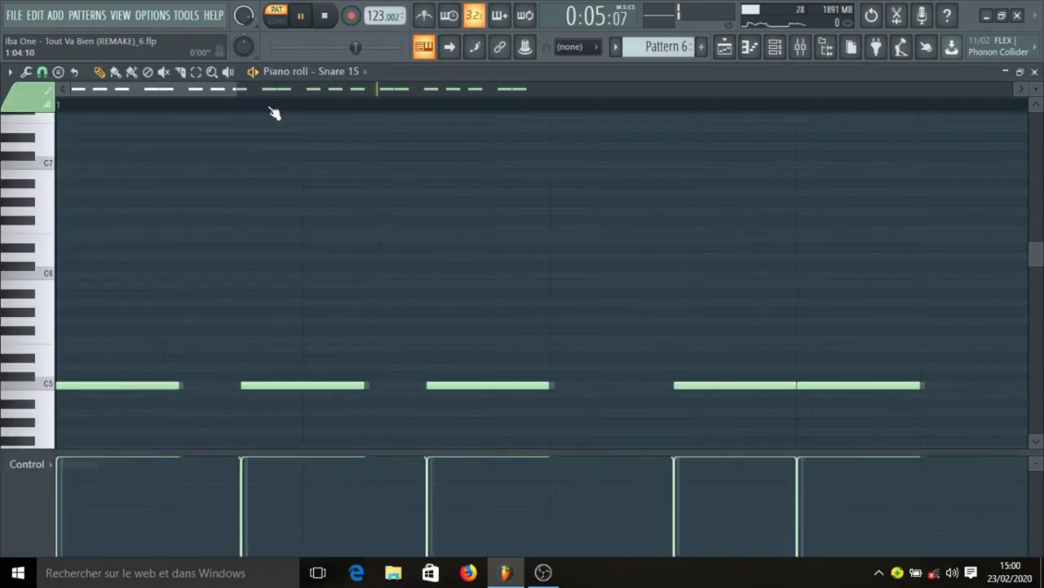
{"action": "scroll", "coordinate": [275, 115], "scroll_direction": "down", "scroll_amount": 3}
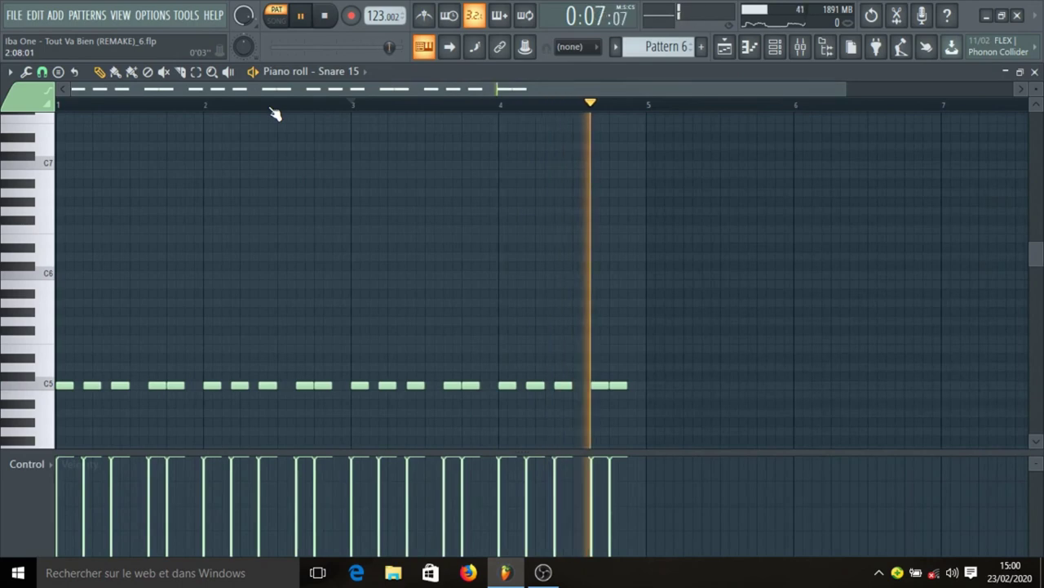
{"action": "key", "text": "space"}
Step: Solo Snare 28 in the channel rack, open its Pattern 6 notes in the piano roll and play them
{"action": "left_click", "coordinate": [775, 47]}
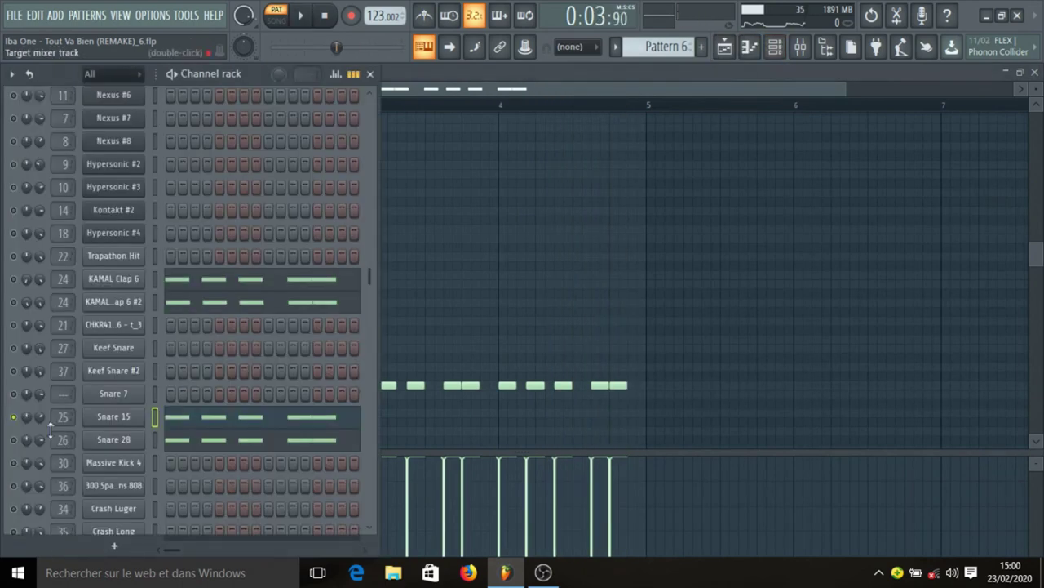
{"action": "left_click", "coordinate": [14, 439]}
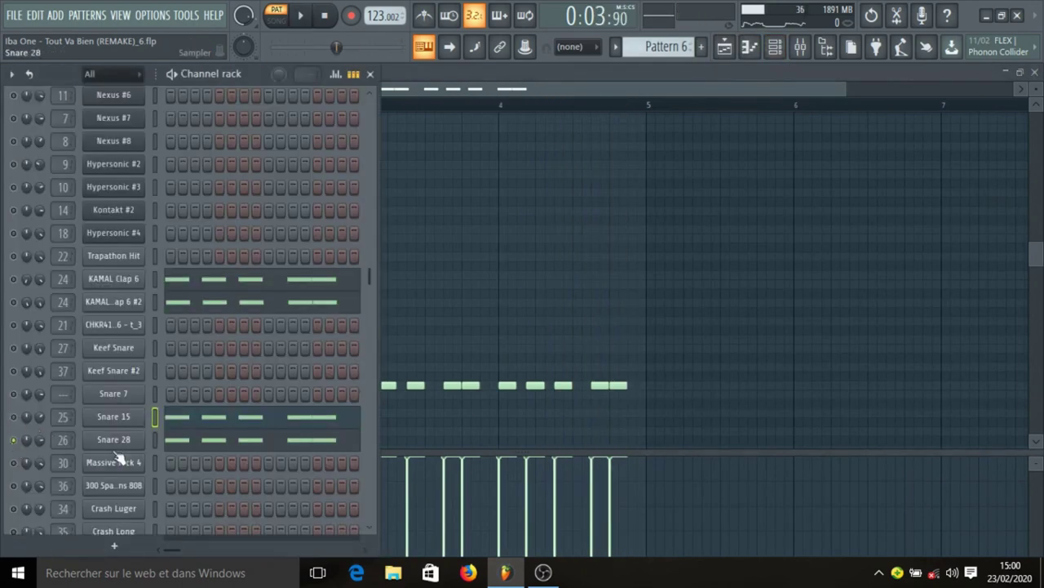
{"action": "left_click", "coordinate": [184, 447]}
{"action": "key", "text": "space"}
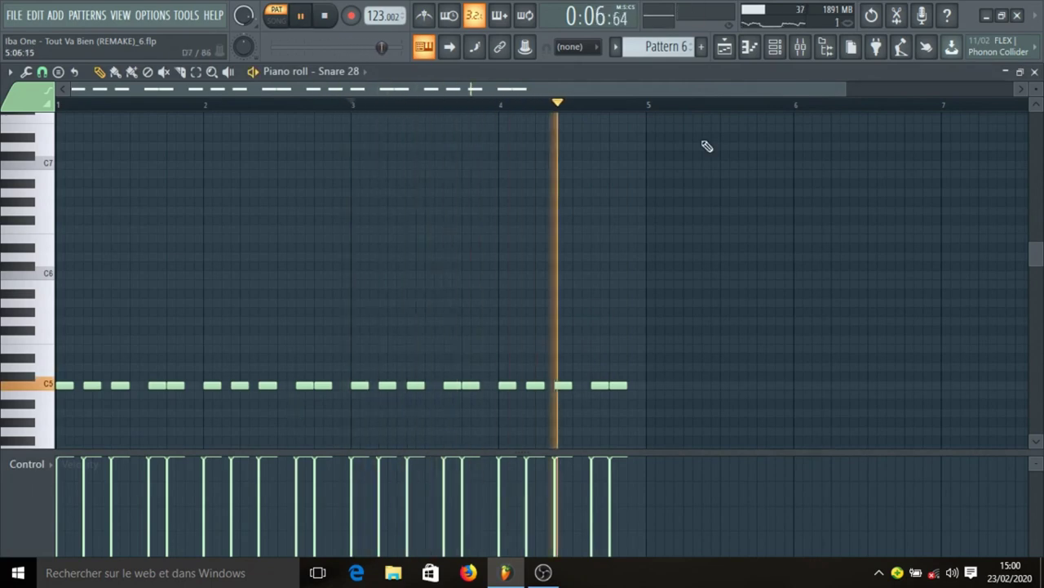
{"action": "key", "text": "space"}
Step: Browse the sample library to the Snares & Claps folder of the Beats24-7.com - 1st Aid Kit in 2020 DOWNLOADS
{"action": "left_click", "coordinate": [775, 47]}
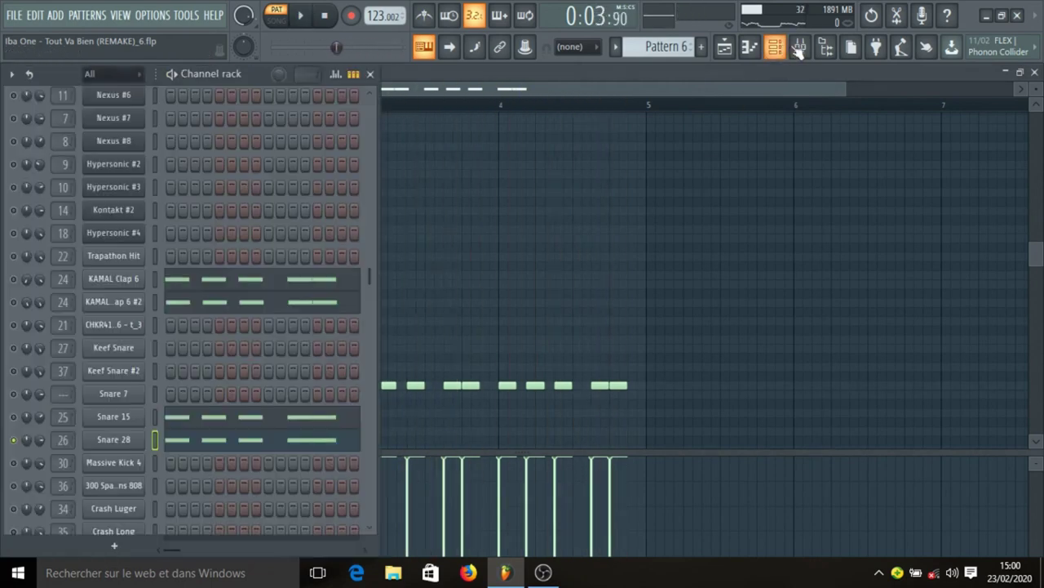
{"action": "left_click", "coordinate": [826, 46]}
{"action": "scroll", "coordinate": [81, 244], "scroll_direction": "up", "scroll_amount": 10}
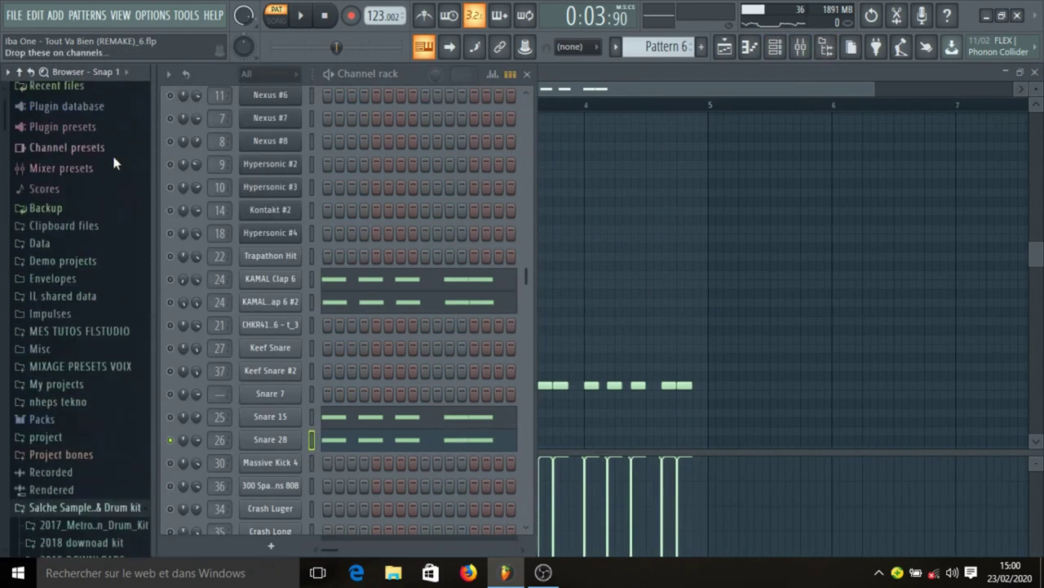
{"action": "scroll", "coordinate": [81, 210], "scroll_direction": "down", "scroll_amount": 5}
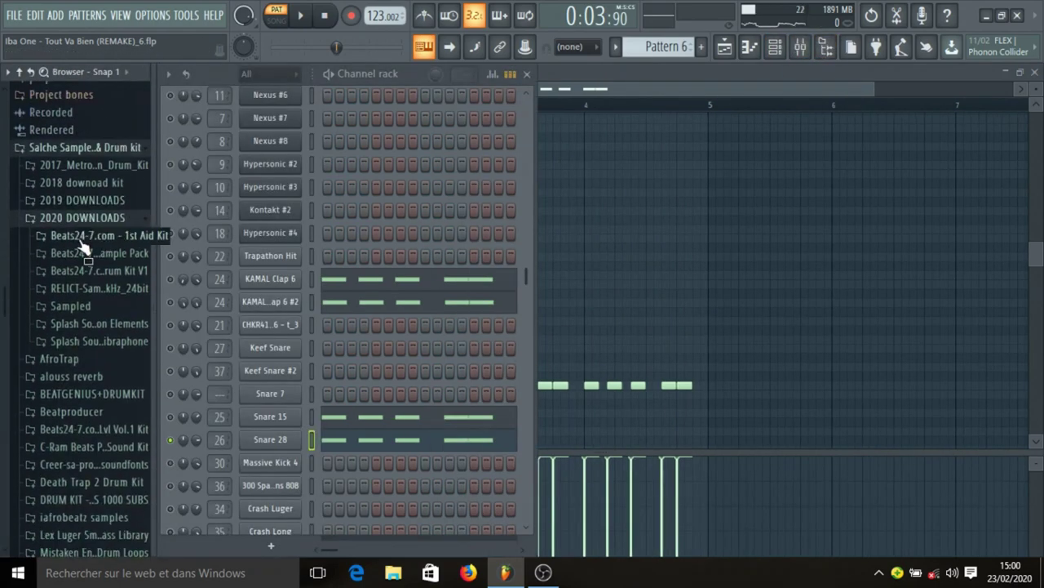
{"action": "left_click", "coordinate": [85, 237]}
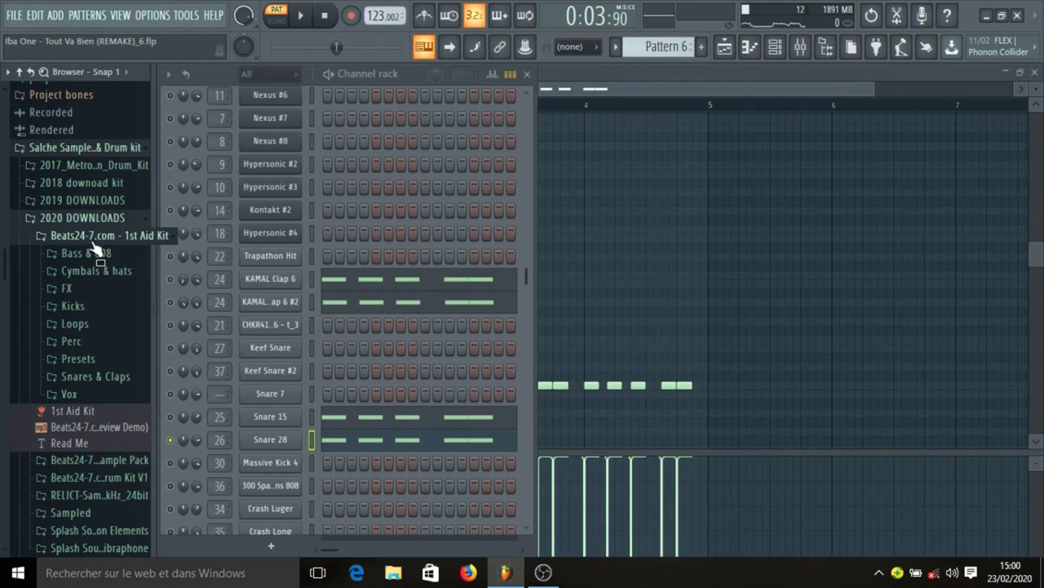
{"action": "left_click", "coordinate": [93, 392]}
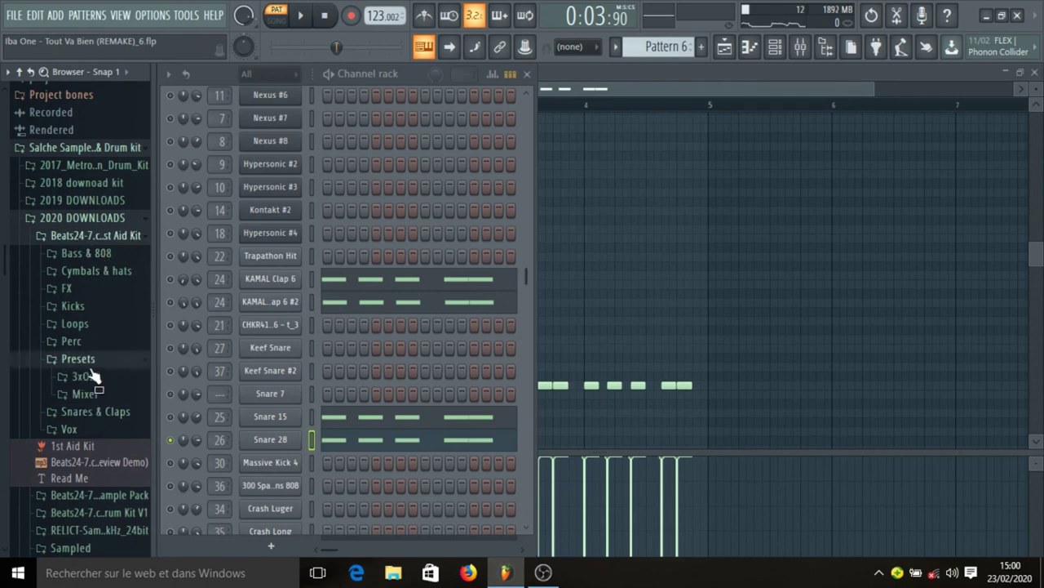
{"action": "left_click", "coordinate": [93, 376]}
{"action": "left_click", "coordinate": [88, 380]}
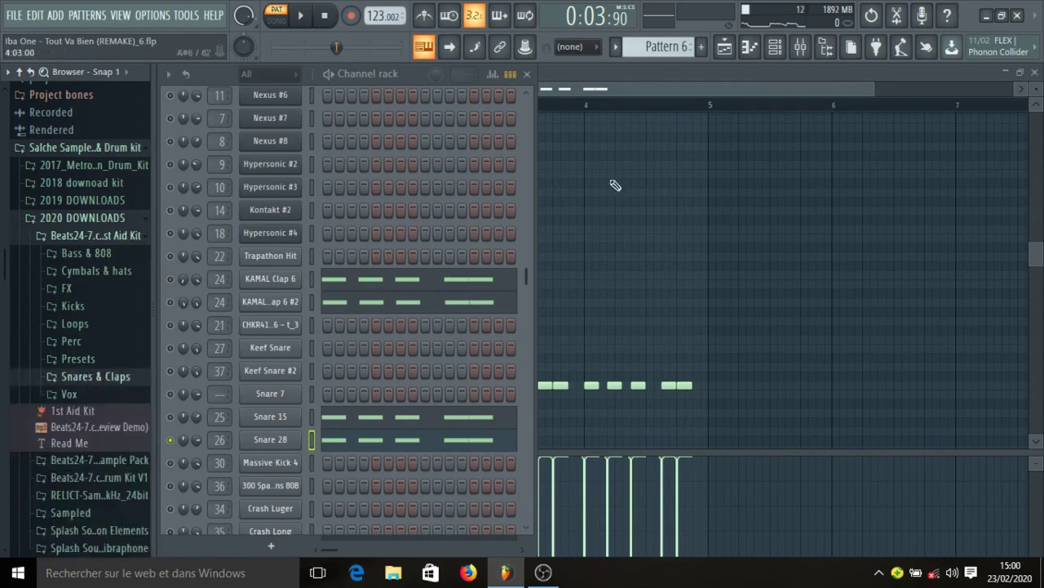
Step: Unsolo Snare 28 in the channel rack and play all clap and snare layers of Pattern 6 together
{"action": "left_click", "coordinate": [643, 81]}
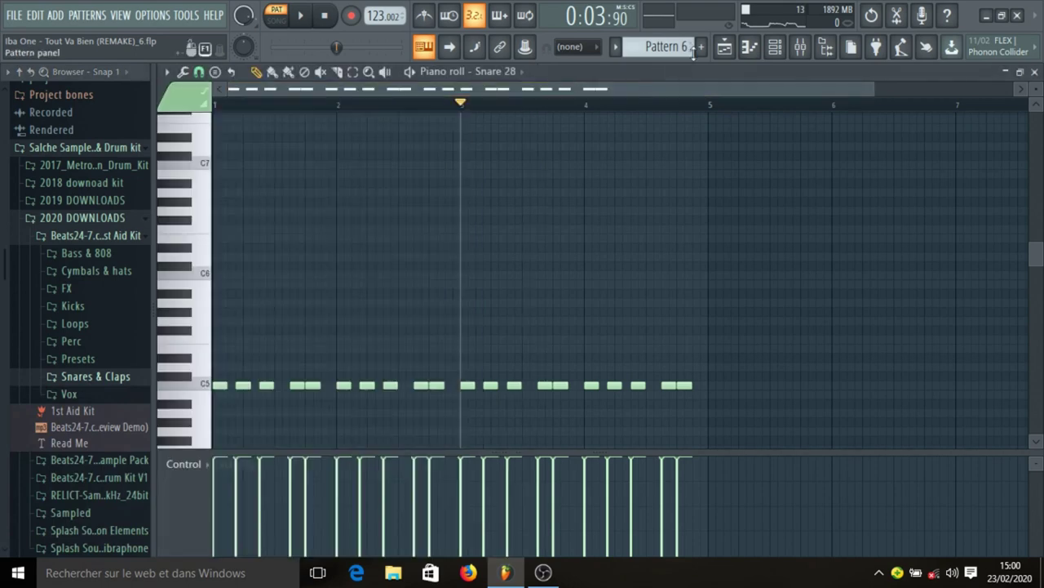
{"action": "left_click", "coordinate": [775, 47]}
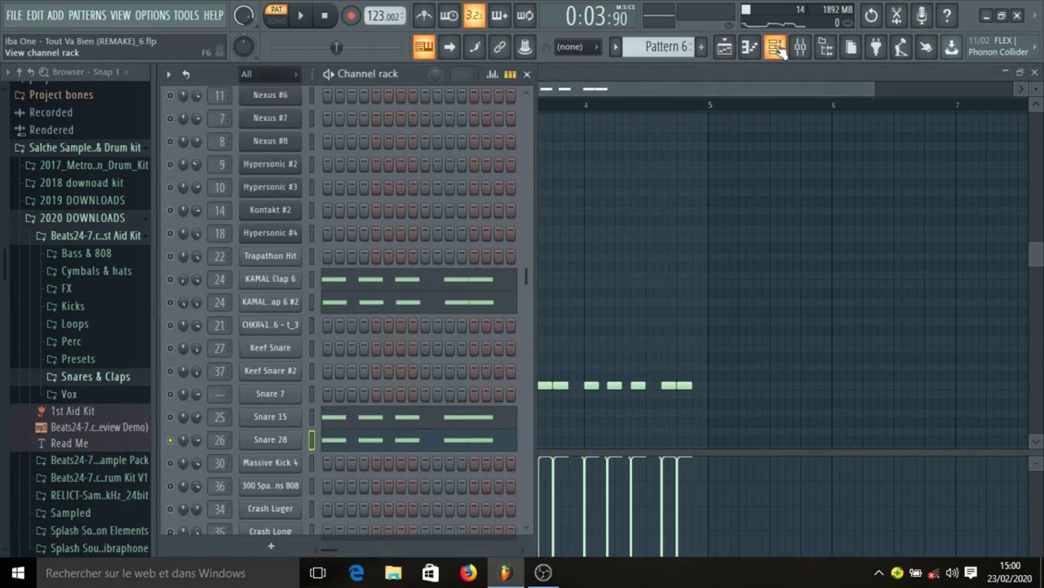
{"action": "right_click", "coordinate": [172, 438]}
{"action": "left_click", "coordinate": [197, 319]}
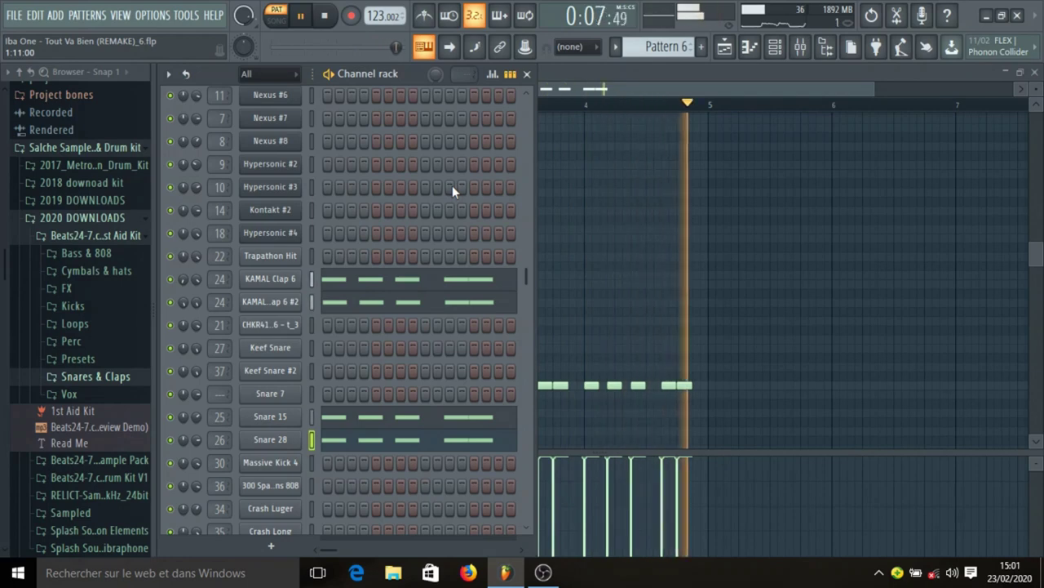
{"action": "key", "text": "space"}
Step: Select Pattern 11 on Track 22 of the playlist, hide the browser and play its Keef Snare channel from the channel rack
{"action": "left_click", "coordinate": [724, 47]}
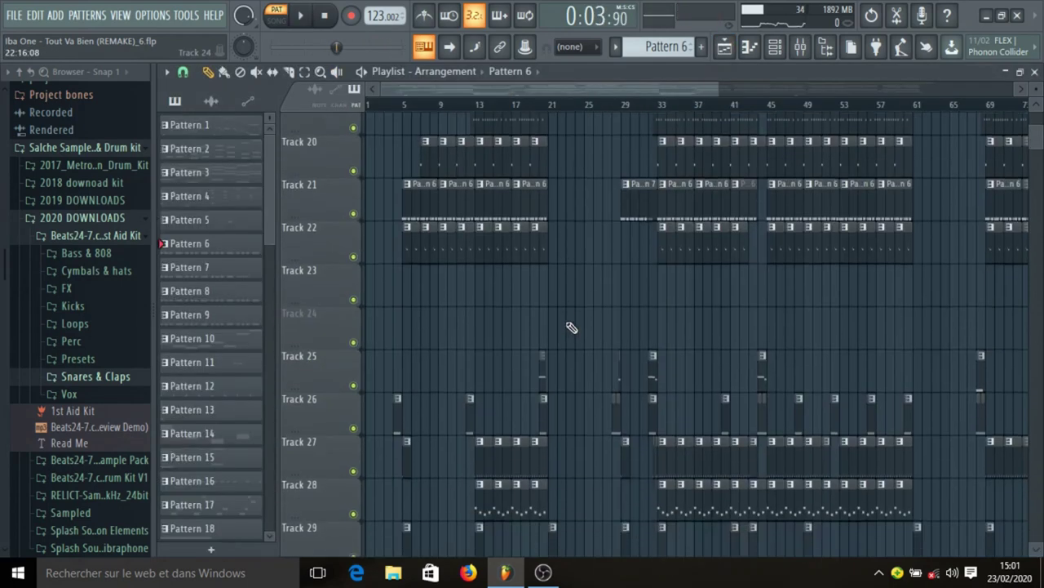
{"action": "scroll", "coordinate": [522, 278], "scroll_direction": "down", "scroll_amount": 1}
{"action": "left_click", "coordinate": [481, 237]}
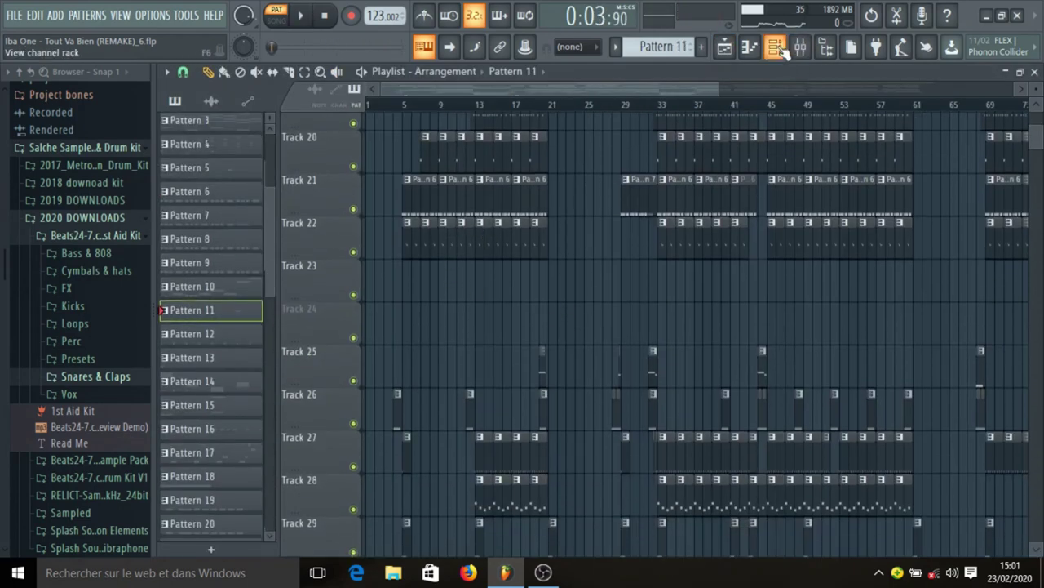
{"action": "left_click", "coordinate": [826, 47]}
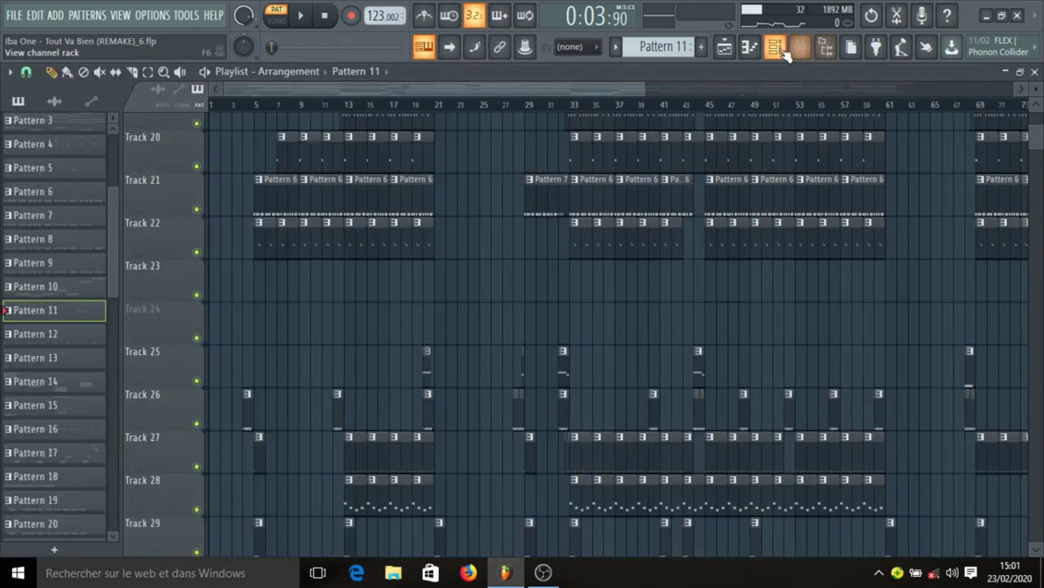
{"action": "left_click", "coordinate": [775, 46]}
{"action": "left_click", "coordinate": [156, 348]}
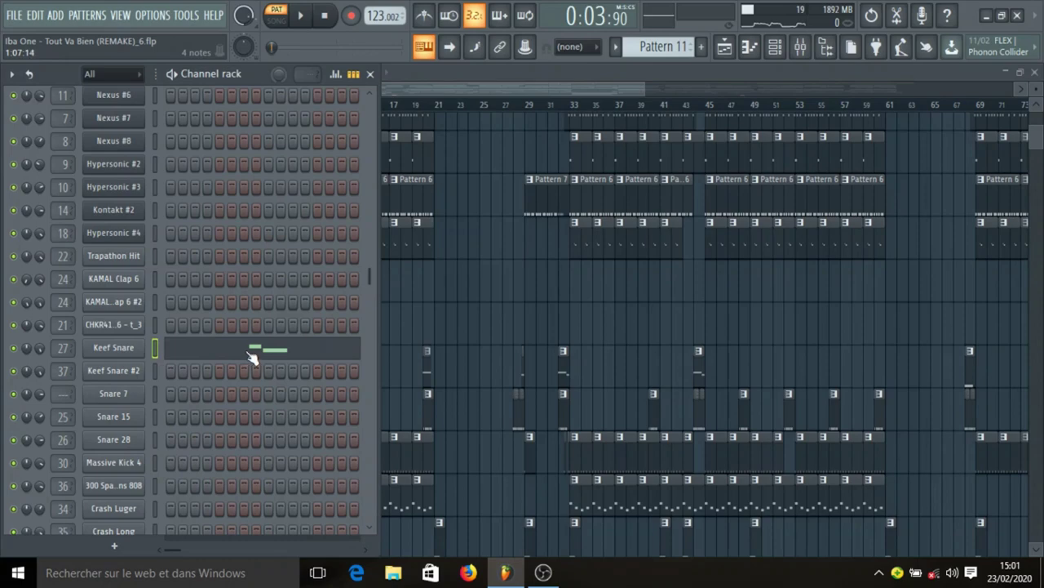
{"action": "key", "text": "space"}
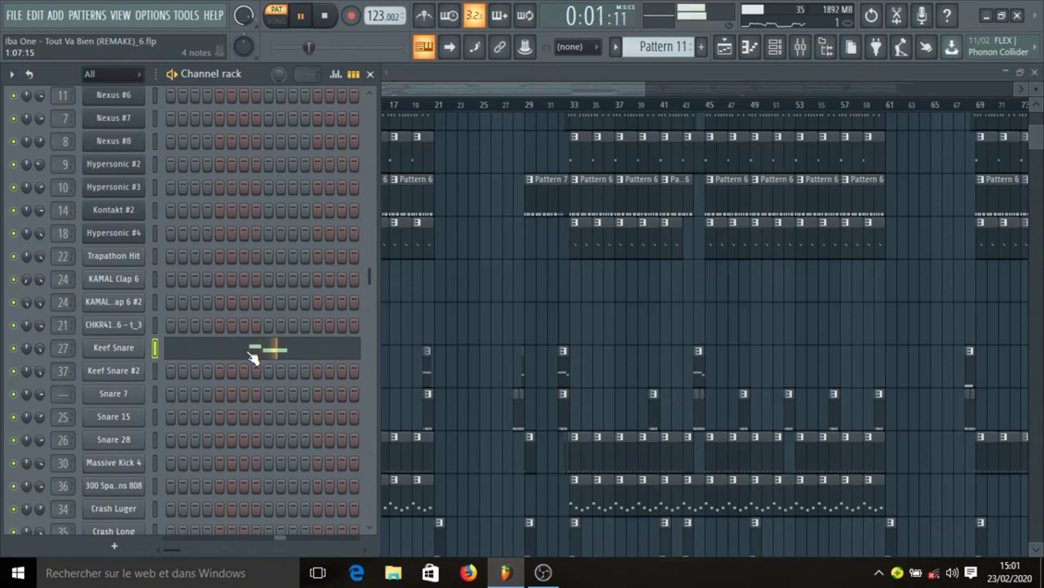
{"action": "key", "text": "space"}
Step: Select the Pattern 7 clip on Track 23, zoom in on it and place the song position near the start of bar 108
{"action": "key", "text": "F6"}
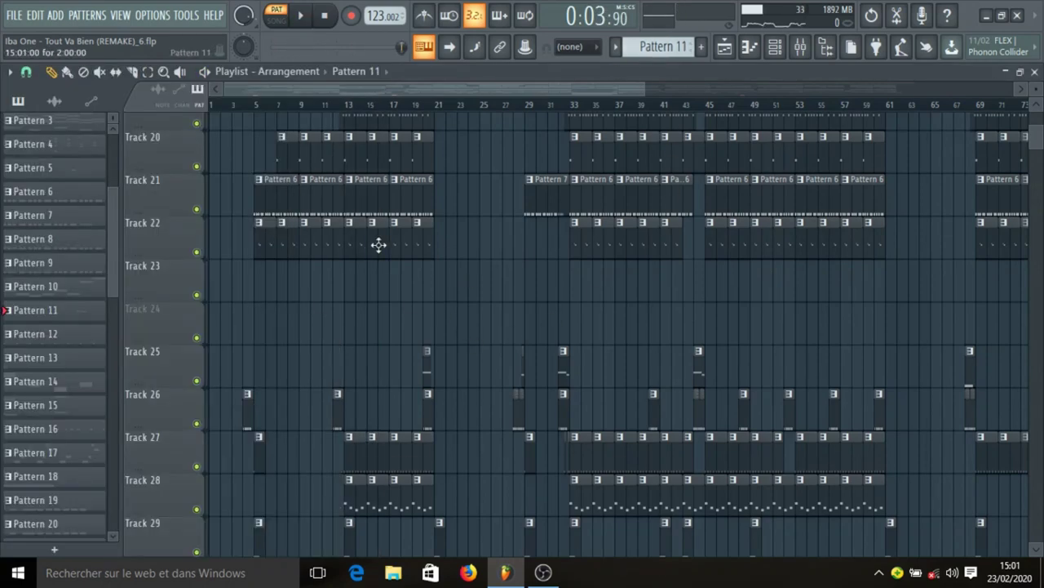
{"action": "scroll", "coordinate": [377, 317], "scroll_direction": "down", "scroll_amount": 3}
{"action": "scroll", "coordinate": [369, 115], "scroll_direction": "down", "scroll_amount": 3}
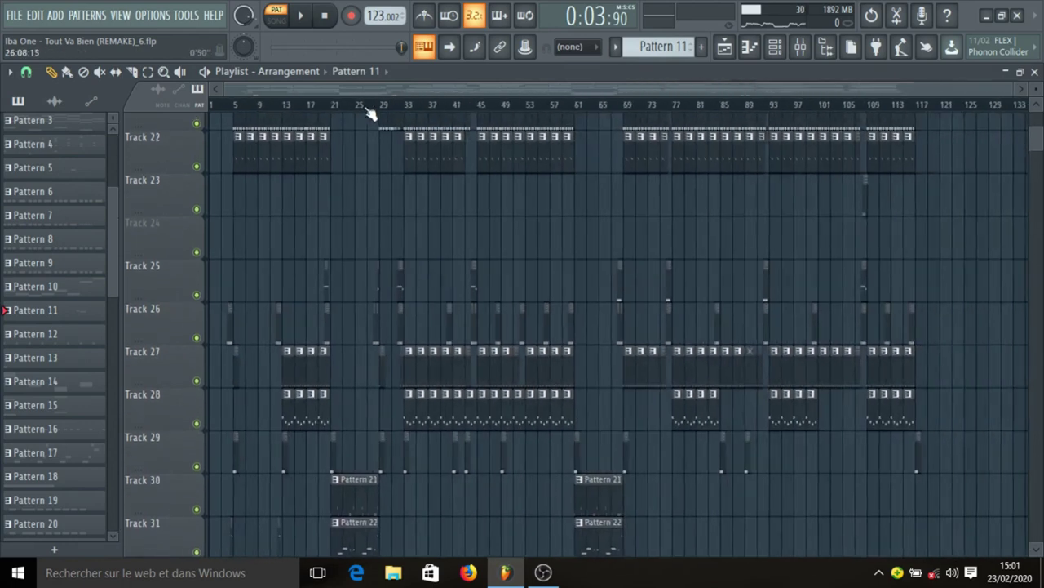
{"action": "scroll", "coordinate": [340, 191], "scroll_direction": "down", "scroll_amount": 1}
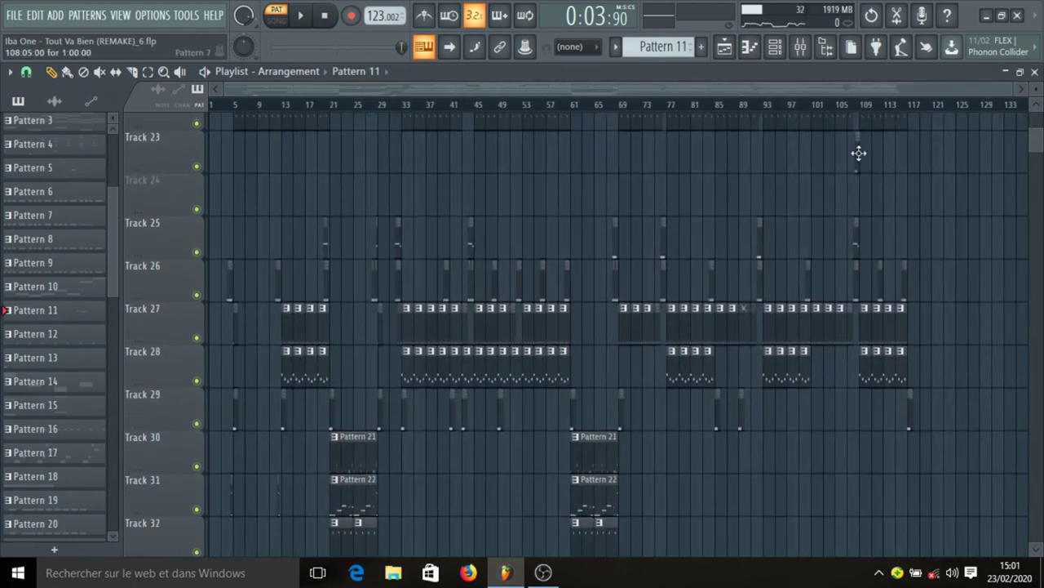
{"action": "left_click", "coordinate": [858, 154]}
{"action": "scroll", "coordinate": [878, 115], "scroll_direction": "up", "scroll_amount": 8}
{"action": "scroll", "coordinate": [878, 115], "scroll_direction": "up", "scroll_amount": 2}
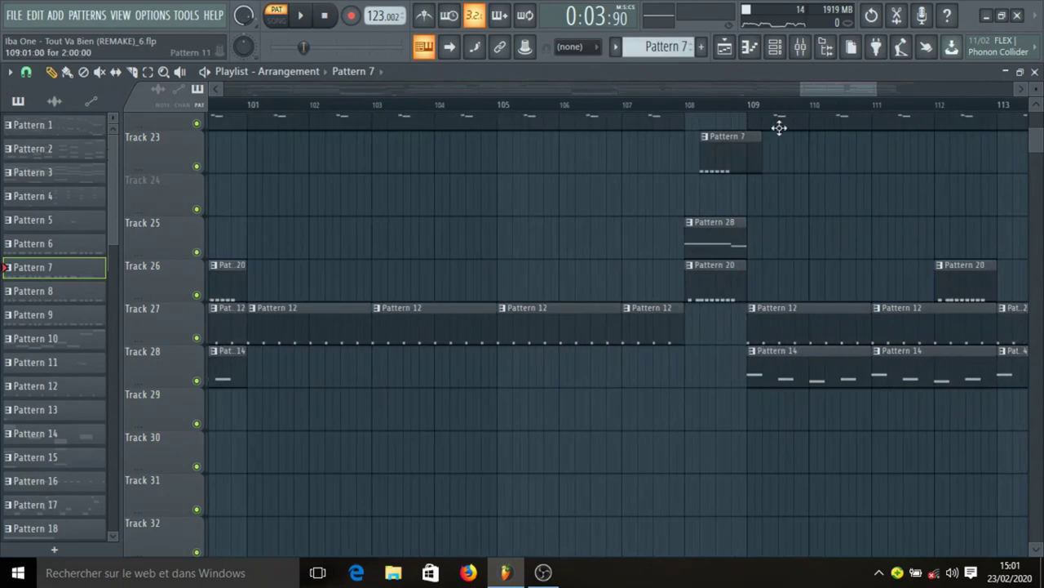
{"action": "left_click", "coordinate": [692, 104]}
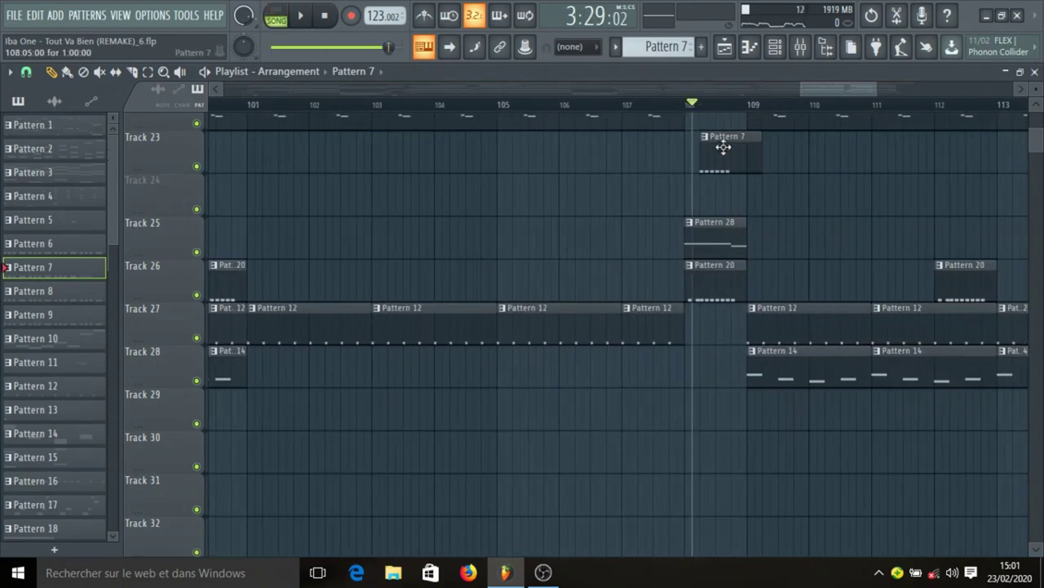
Step: Show Pattern 7's channels in pattern mode, and move the song position to the start of its clip in the playlist
{"action": "left_click", "coordinate": [276, 14]}
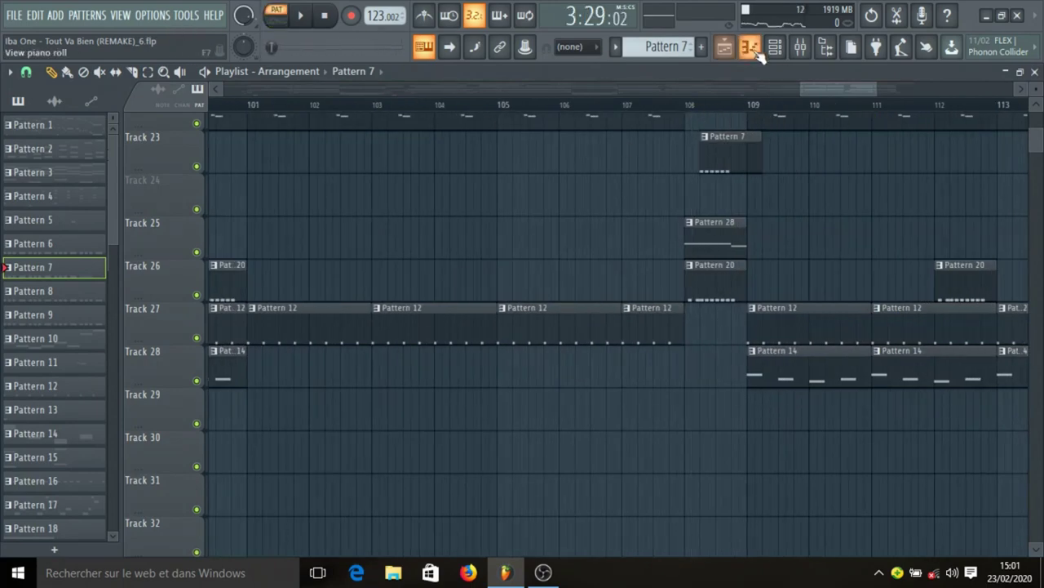
{"action": "left_click", "coordinate": [775, 46]}
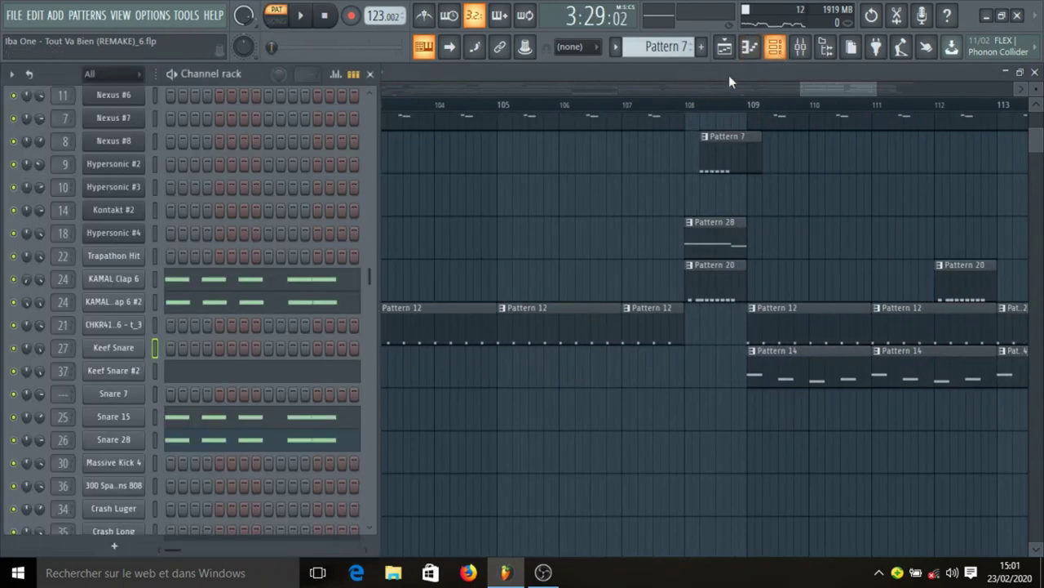
{"action": "left_click", "coordinate": [728, 151]}
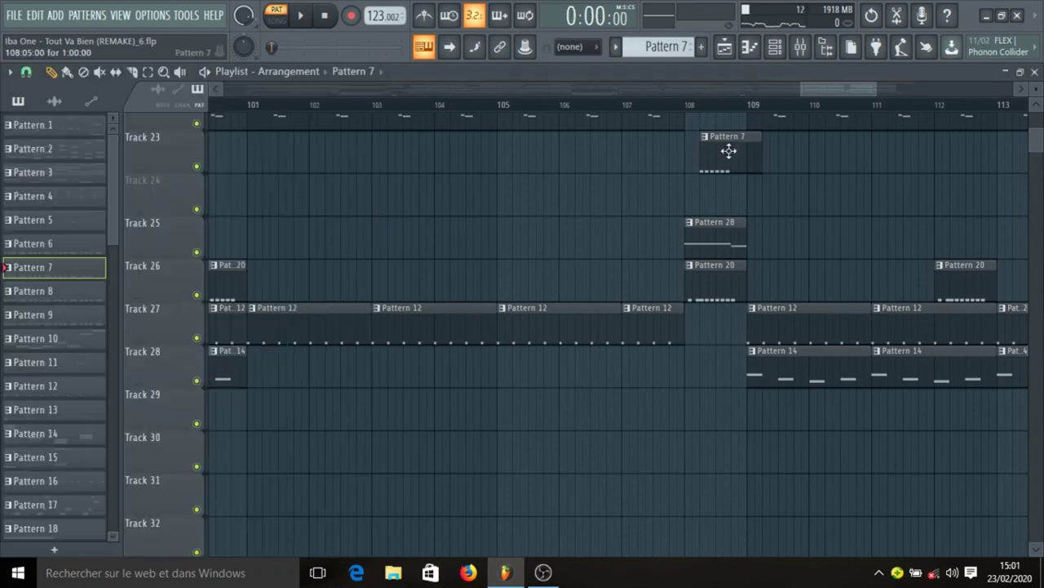
{"action": "left_click", "coordinate": [776, 47]}
{"action": "key", "text": "space"}
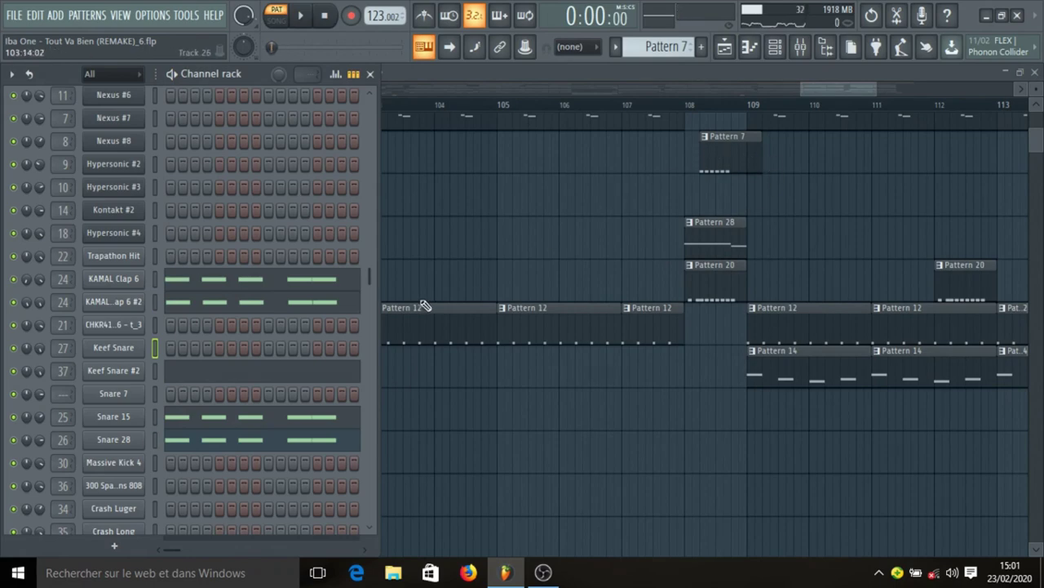
{"action": "left_click", "coordinate": [702, 106]}
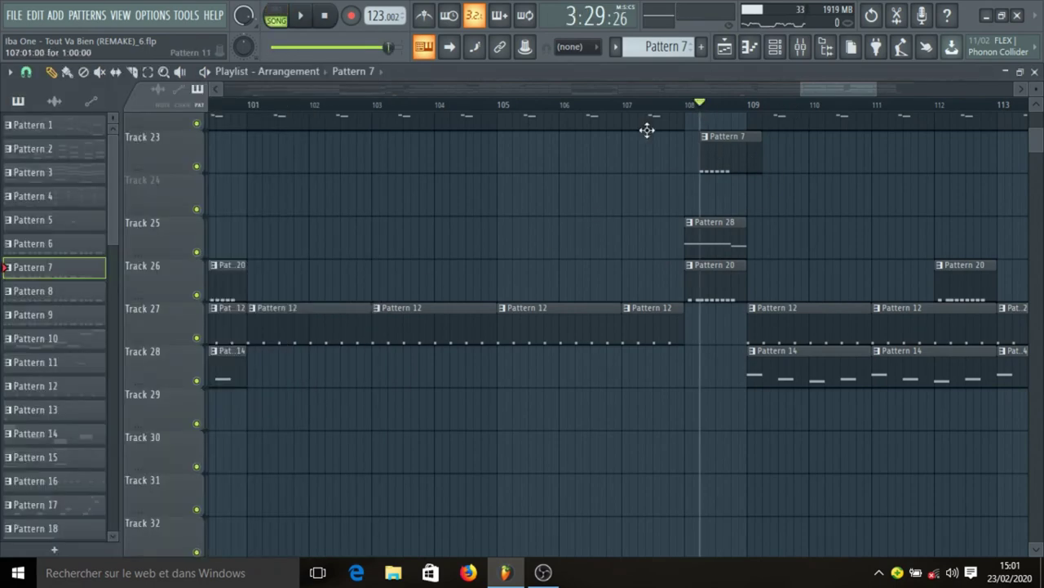
Step: Solo Track 23, play its Pattern 7 clip in song mode and show the pattern's channels in the channel rack
{"action": "right_click", "coordinate": [197, 167]}
{"action": "key", "text": "space"}
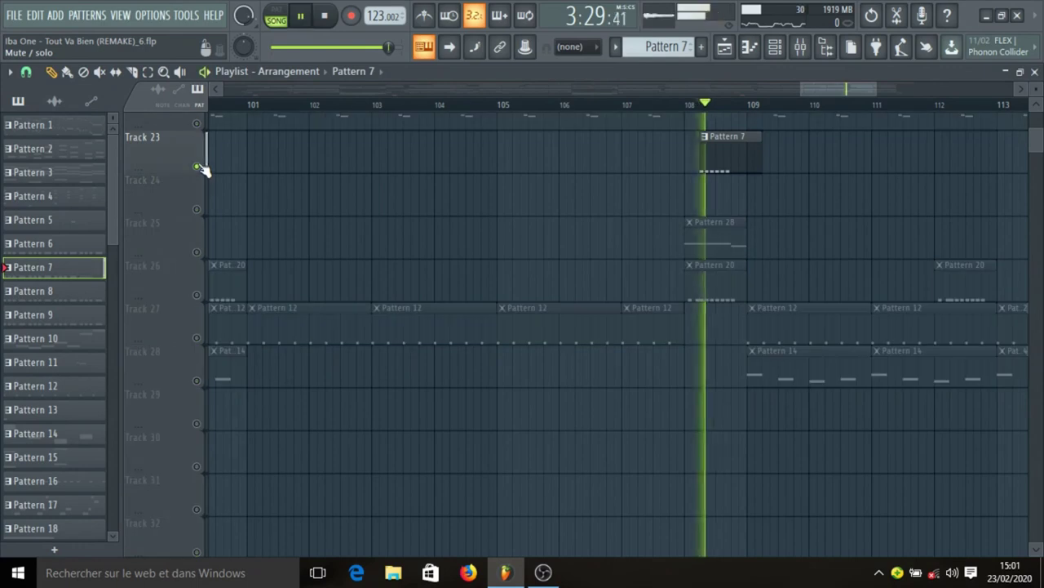
{"action": "key", "text": "space"}
{"action": "left_click", "coordinate": [775, 46]}
{"action": "key", "text": "space"}
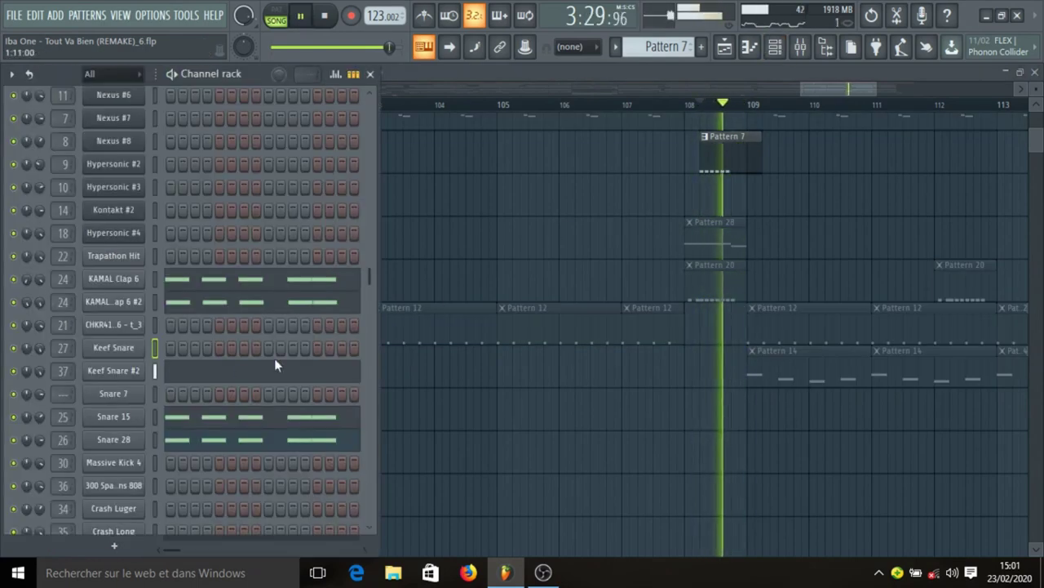
Step: Open Pattern 7's Keef Snare #2 notes in the piano roll and play them briefly
{"action": "key", "text": "space"}
{"action": "left_click", "coordinate": [252, 371]}
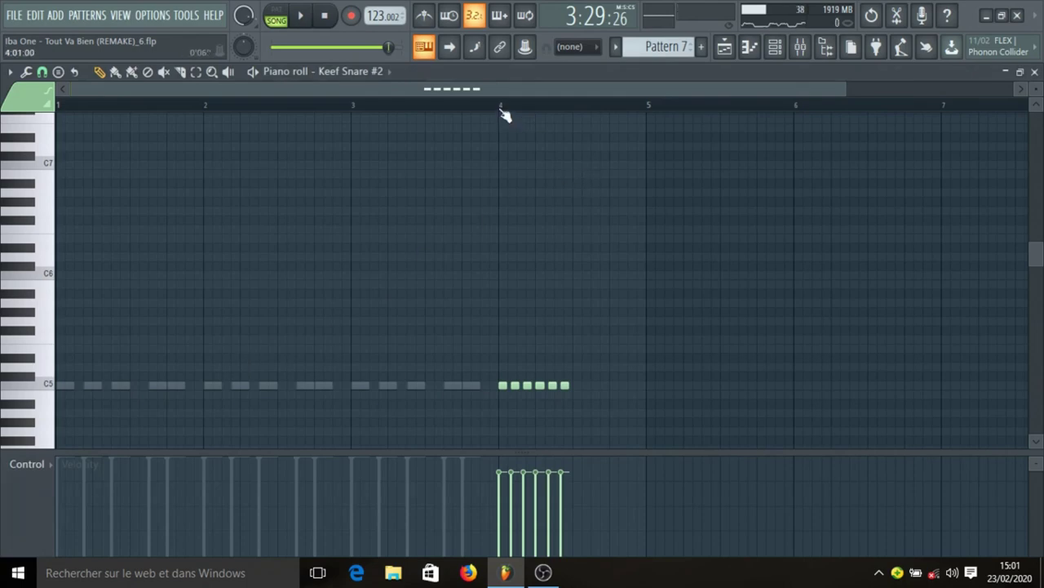
{"action": "key", "text": "space"}
{"action": "key", "text": "space"}
Step: Return to the start of the playlist arrangement and turn off track solo so that all tracks are active
{"action": "left_click", "coordinate": [725, 48]}
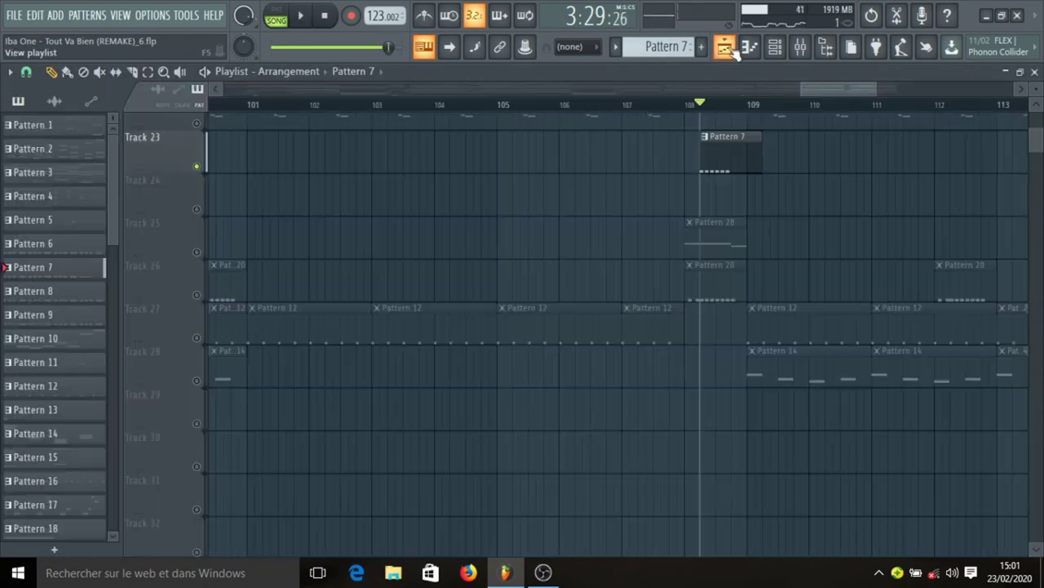
{"action": "scroll", "coordinate": [473, 114], "scroll_direction": "down", "scroll_amount": 4}
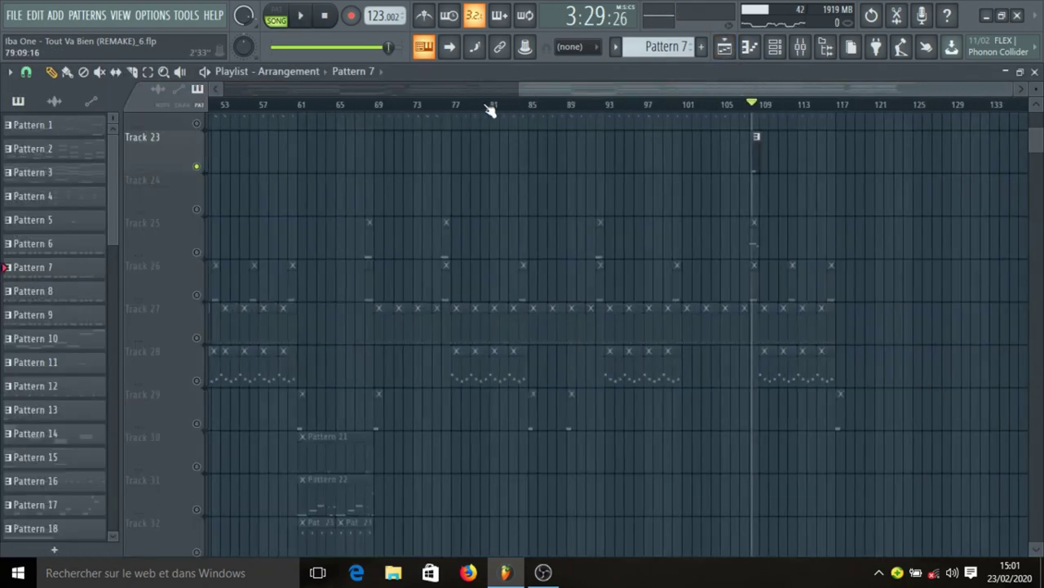
{"action": "left_click_drag", "start_coordinate": [566, 90], "coordinate": [239, 135]}
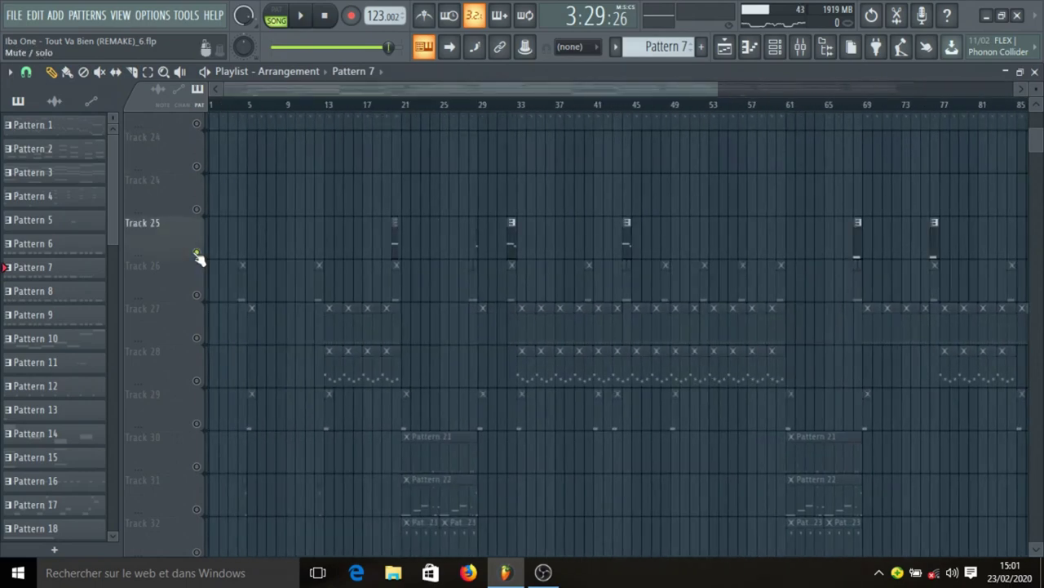
{"action": "right_click", "coordinate": [197, 253]}
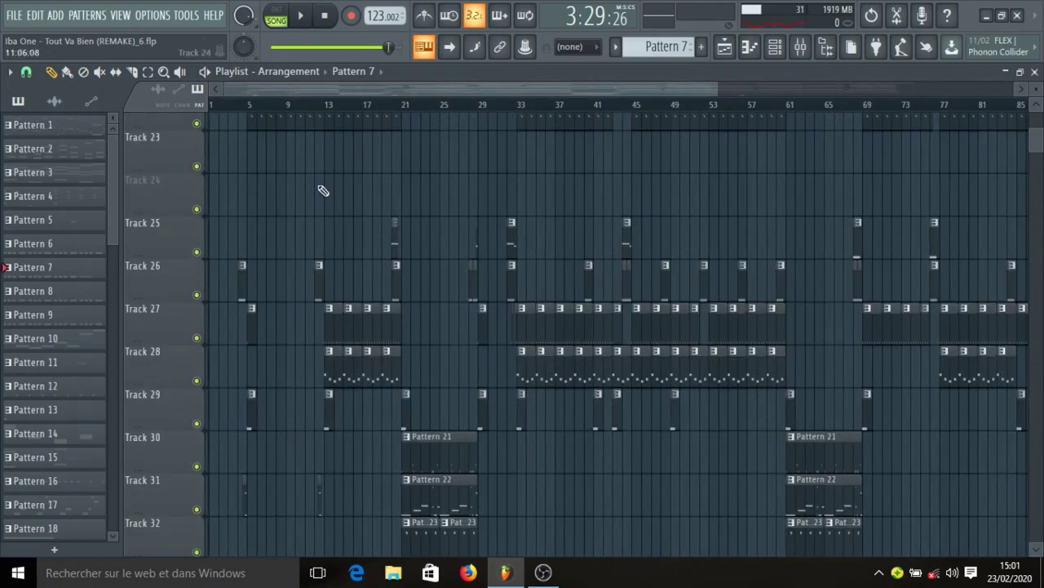
Step: Select the Pattern 28 clip on Track 25 and show its Crash Long #2 and Grv Perc 08 channels in the channel rack
{"action": "left_click", "coordinate": [393, 240]}
{"action": "left_click", "coordinate": [775, 47]}
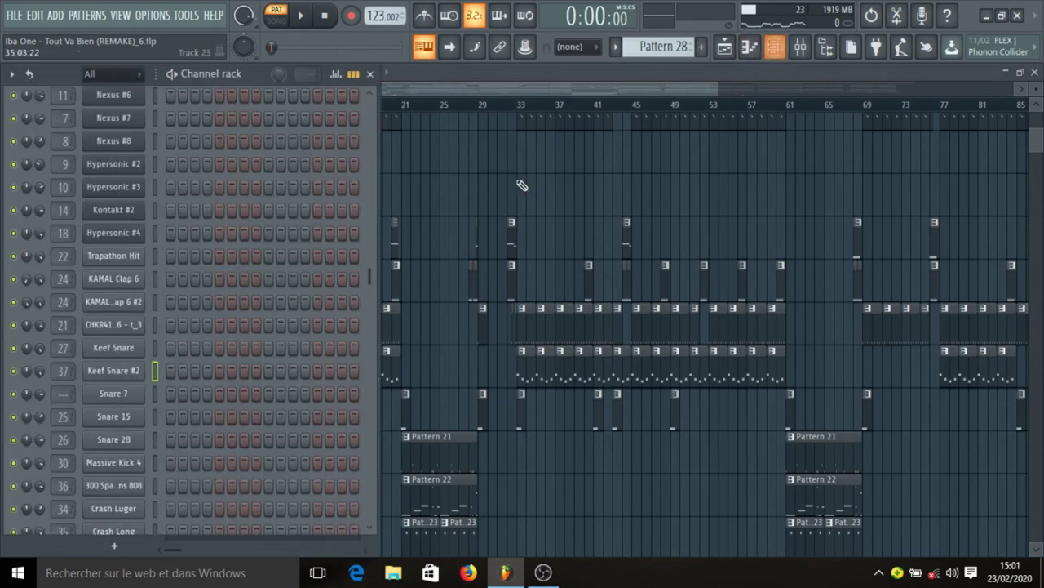
{"action": "scroll", "coordinate": [287, 305], "scroll_direction": "up", "scroll_amount": 2}
{"action": "scroll", "coordinate": [294, 335], "scroll_direction": "down", "scroll_amount": 8}
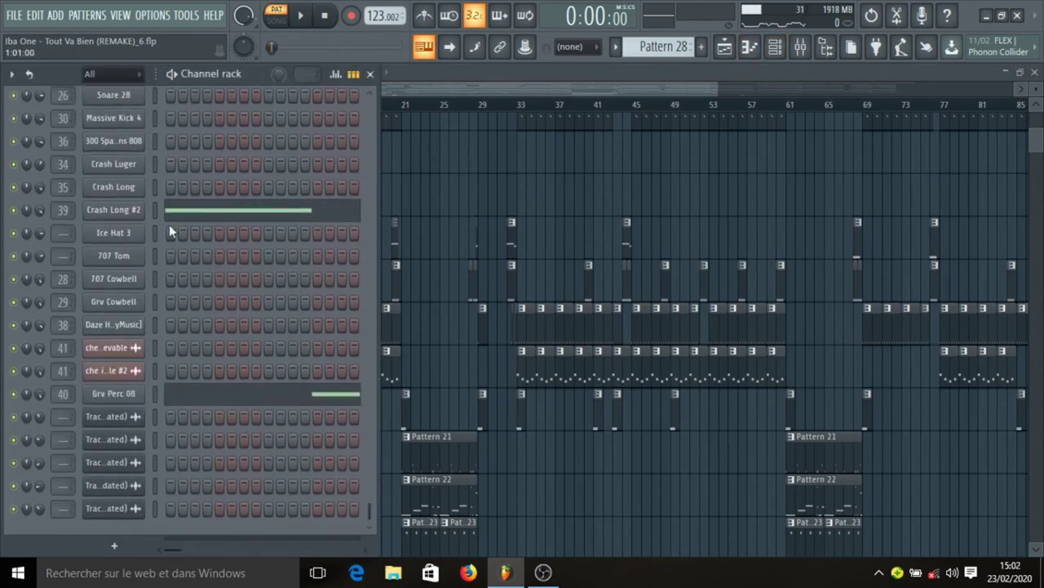
Step: Examine the sample settings of Crash Long #2, close them and play Pattern 28
{"action": "left_click", "coordinate": [114, 210]}
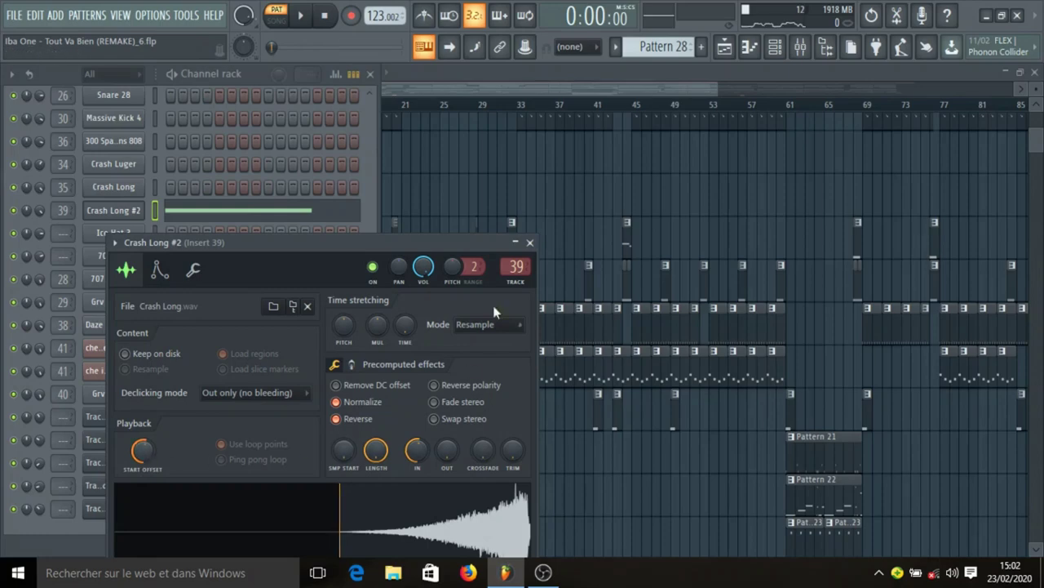
{"action": "left_click", "coordinate": [529, 243]}
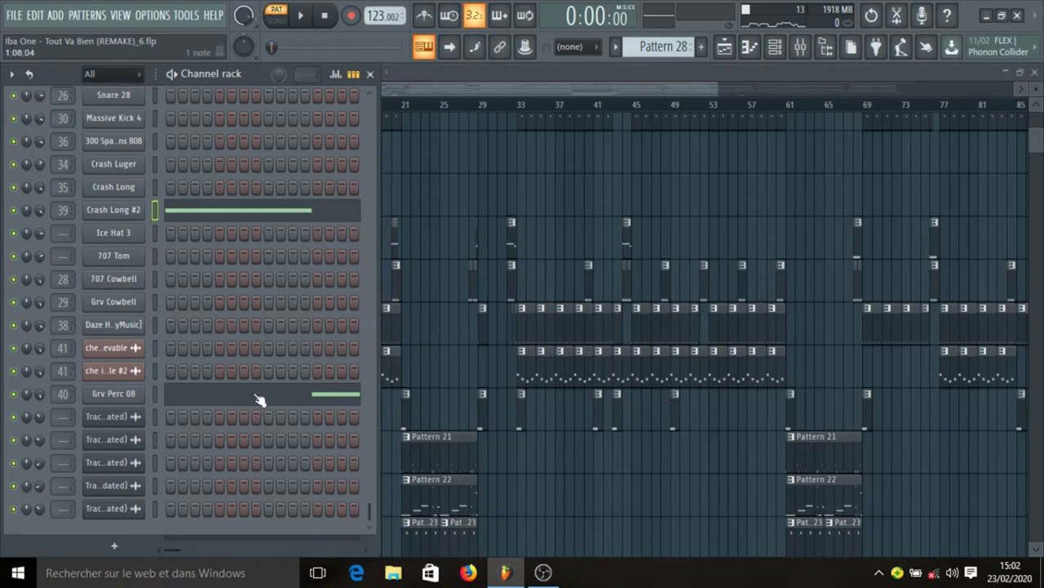
{"action": "key", "text": "space"}
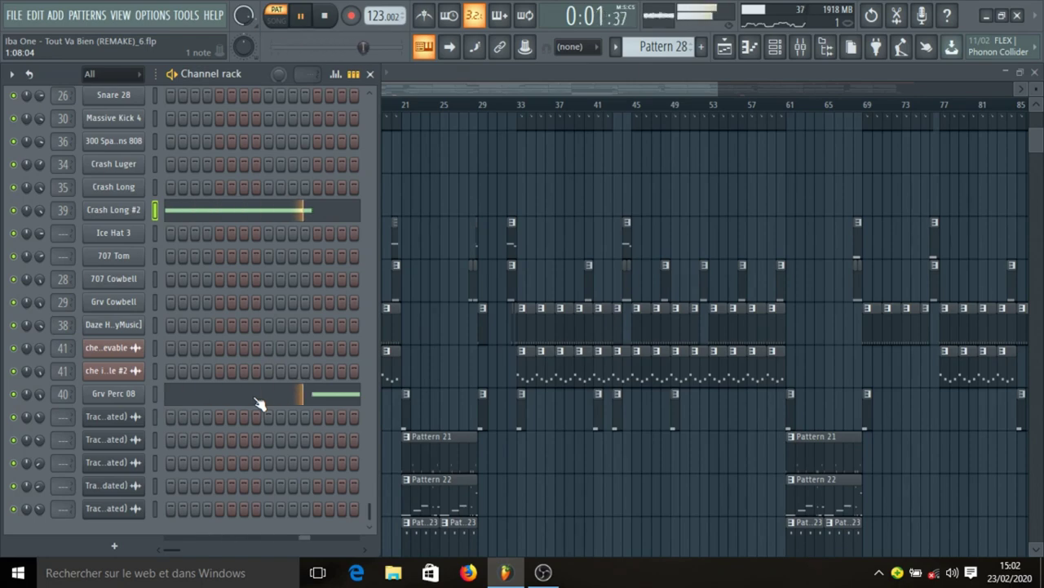
{"action": "key", "text": "space"}
Step: Select Pattern 20 on Track 26, mute its Grv Cowbell channel and play the 707 Cowbell alone
{"action": "left_click", "coordinate": [516, 73]}
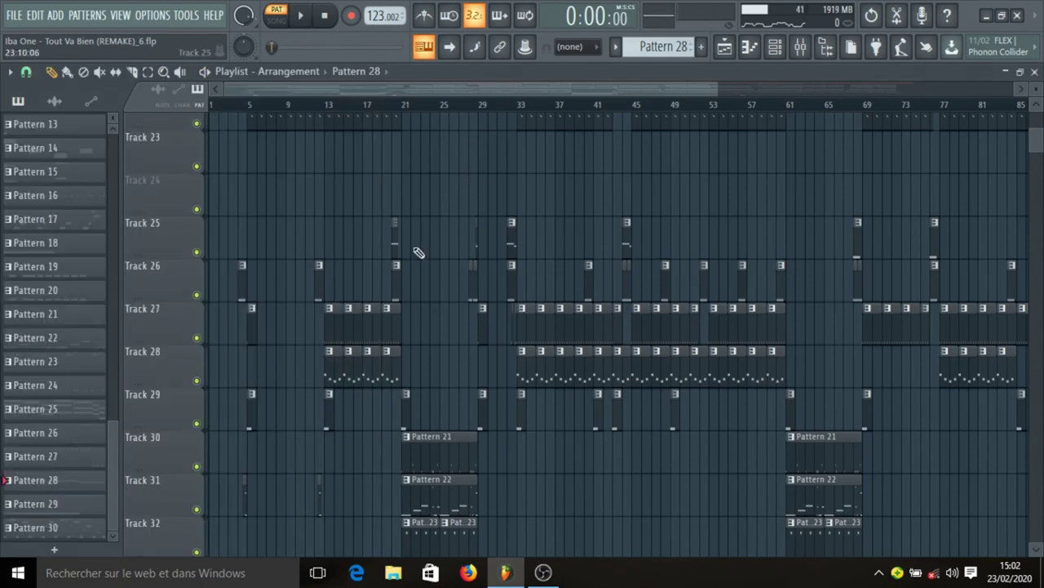
{"action": "left_click", "coordinate": [395, 284]}
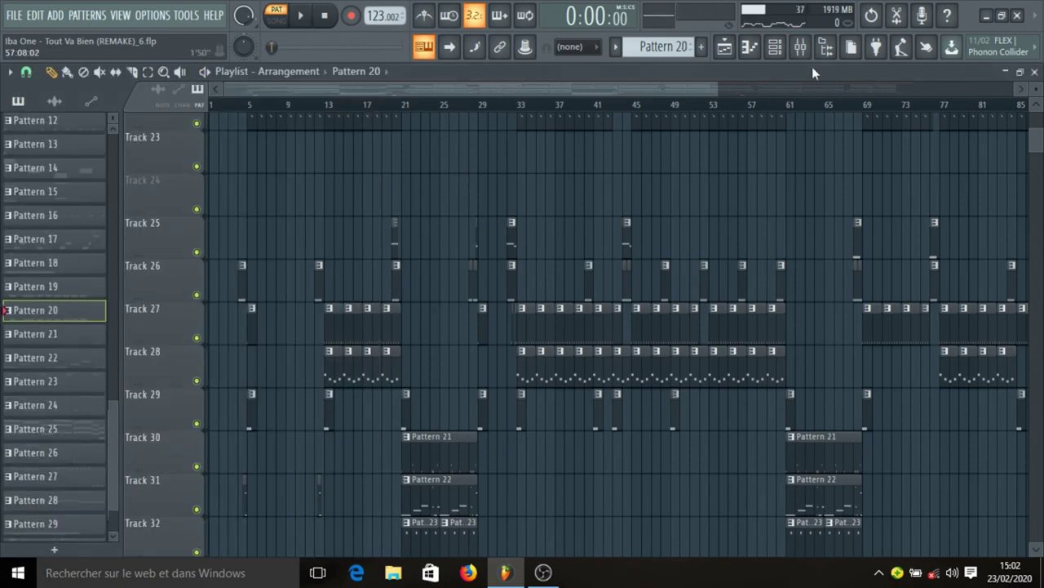
{"action": "left_click", "coordinate": [775, 46]}
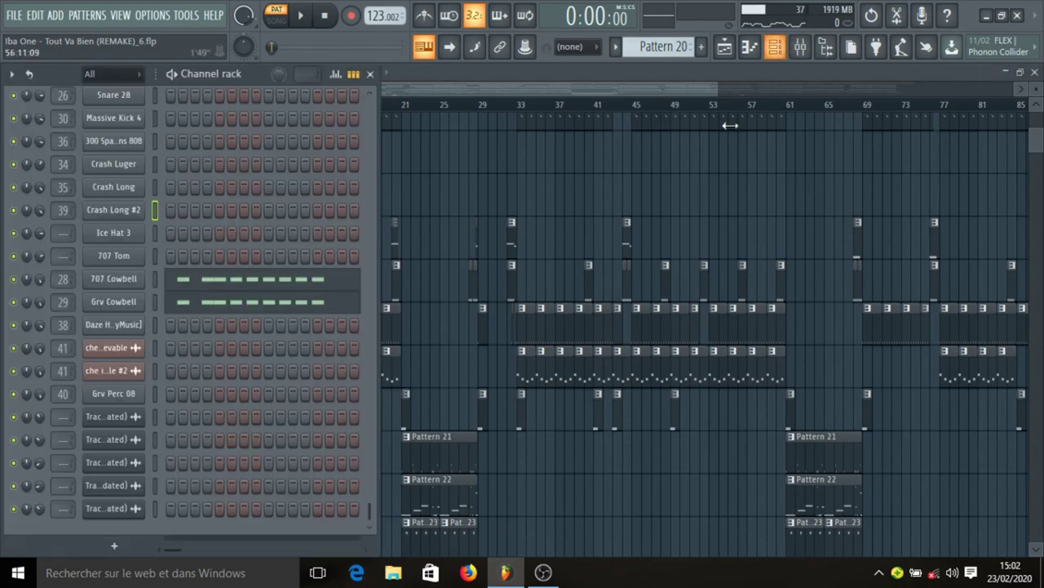
{"action": "left_click", "coordinate": [14, 301]}
{"action": "left_click", "coordinate": [157, 278]}
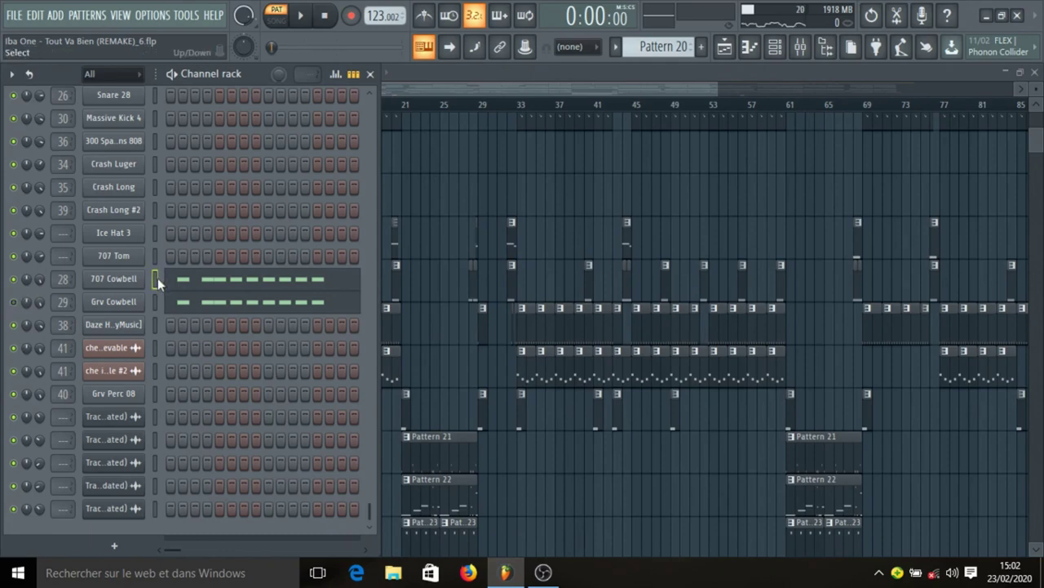
{"action": "key", "text": "space"}
{"action": "key", "text": "space"}
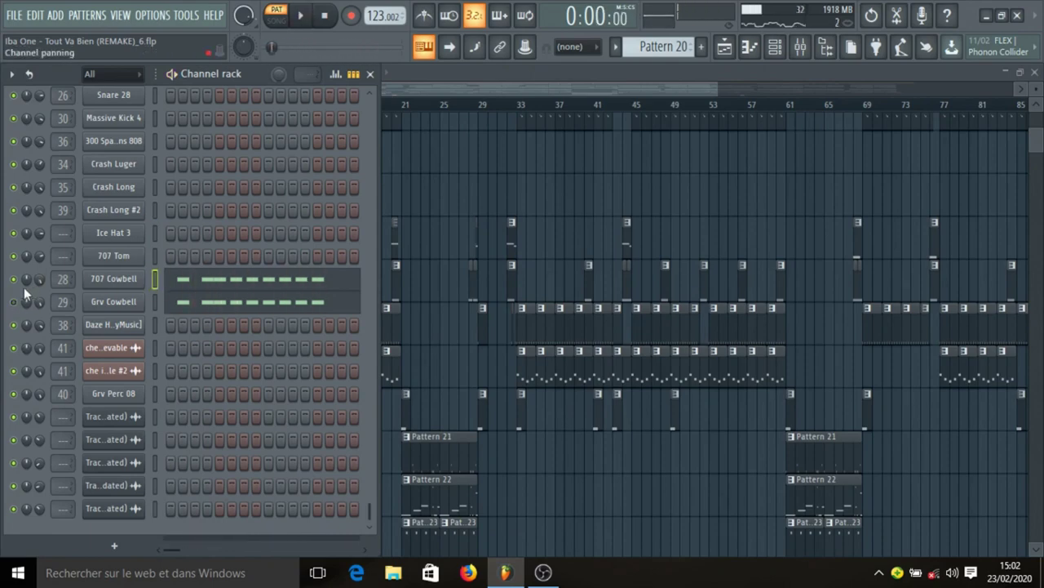
Step: Play Pattern 20's Grv Cowbell with the 707 Cowbell muted, and play both cowbell layers together
{"action": "left_click", "coordinate": [155, 301]}
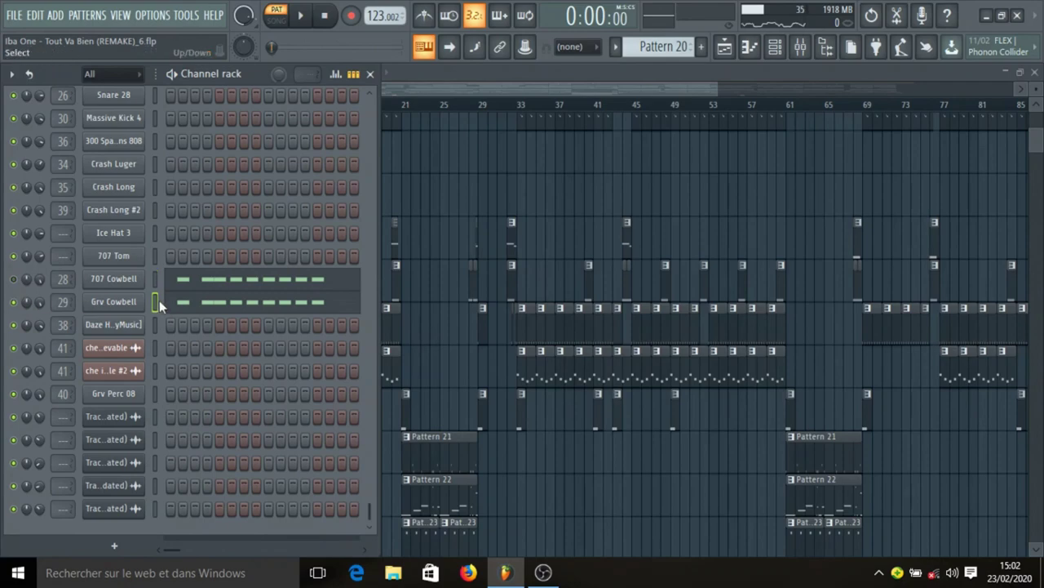
{"action": "key", "text": "space"}
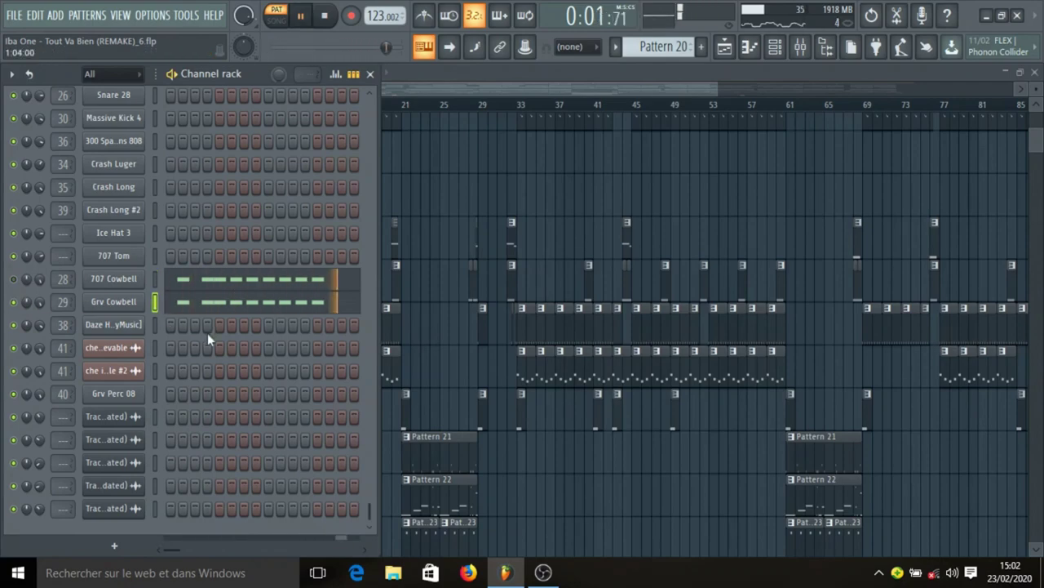
{"action": "key", "text": "space"}
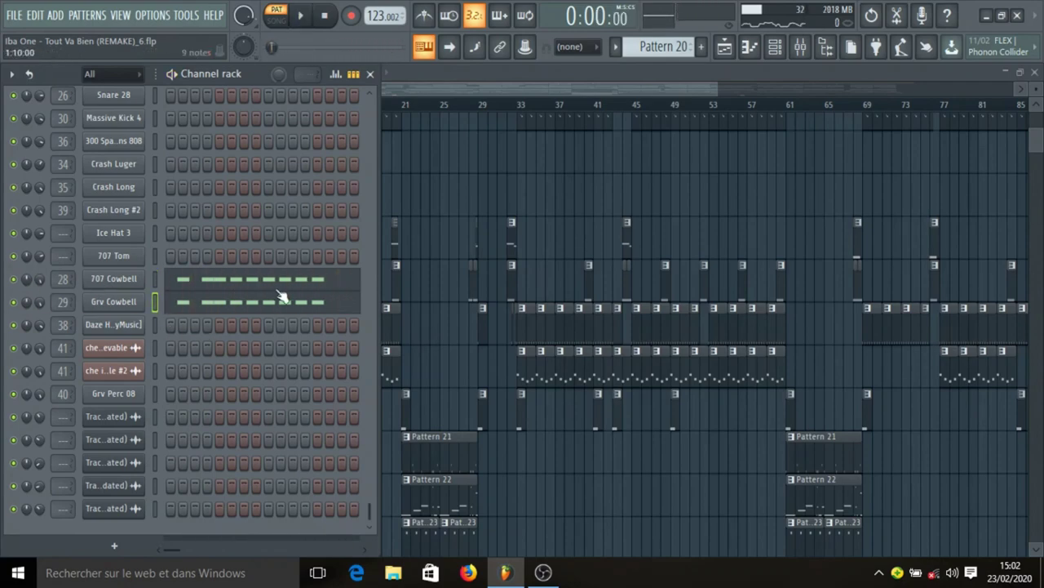
{"action": "key", "text": "space"}
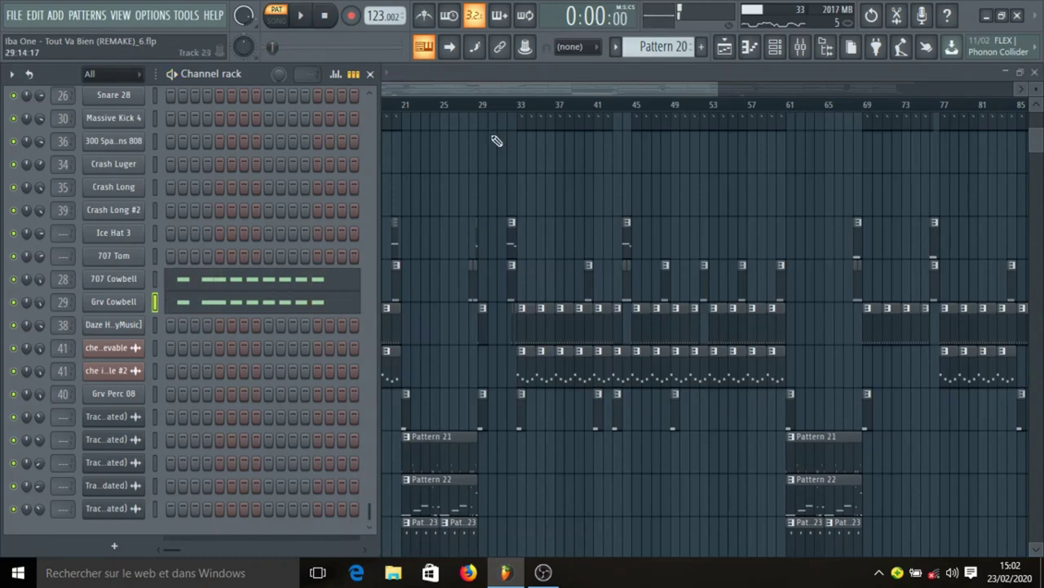
{"action": "key", "text": "F6"}
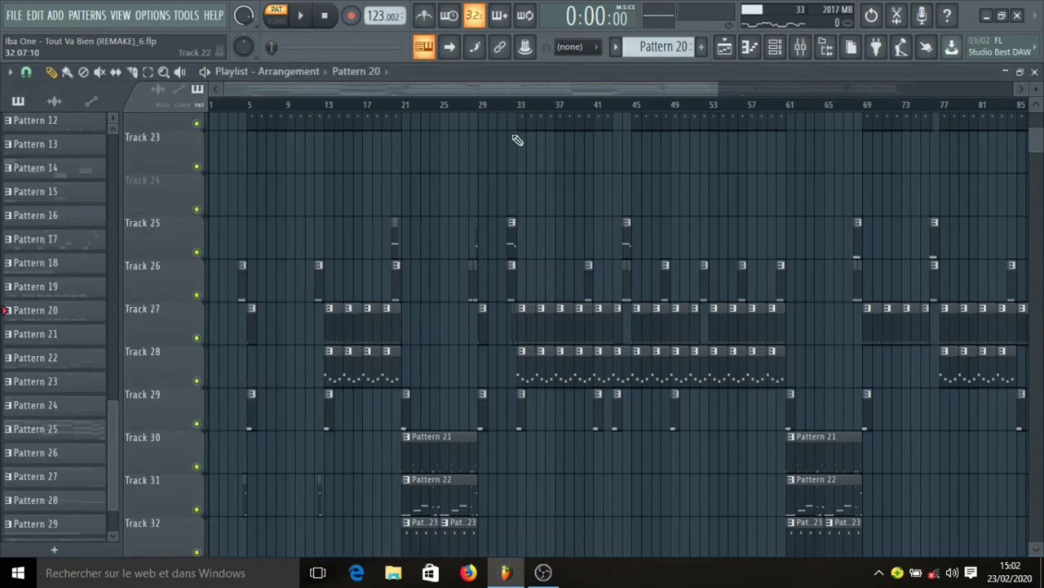
Step: Select Pattern 19 on Track 26, solo its 707 Tom channel in the channel rack and play it
{"action": "left_click", "coordinate": [241, 296]}
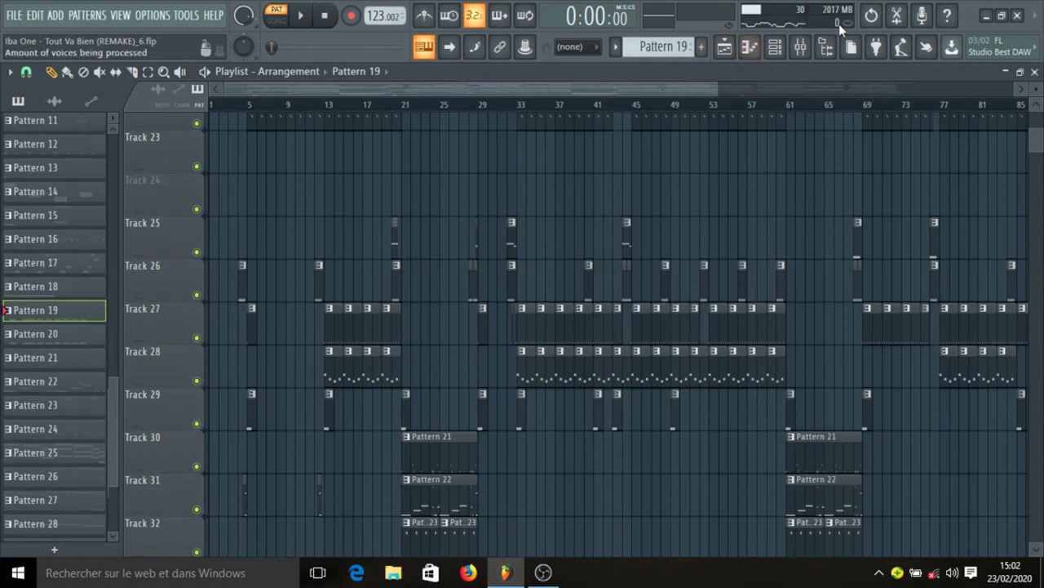
{"action": "left_click", "coordinate": [776, 46]}
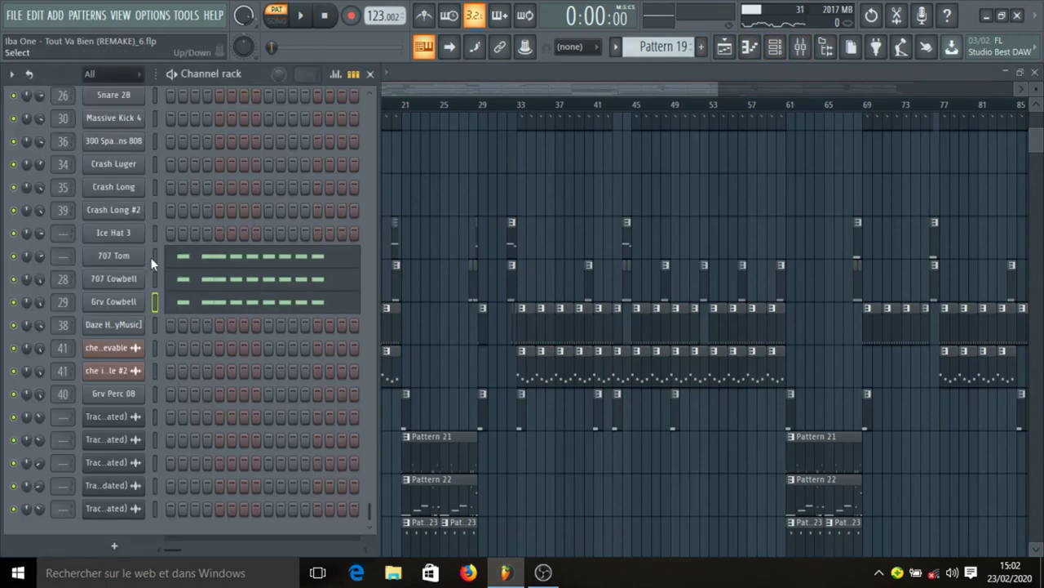
{"action": "left_click", "coordinate": [154, 302]}
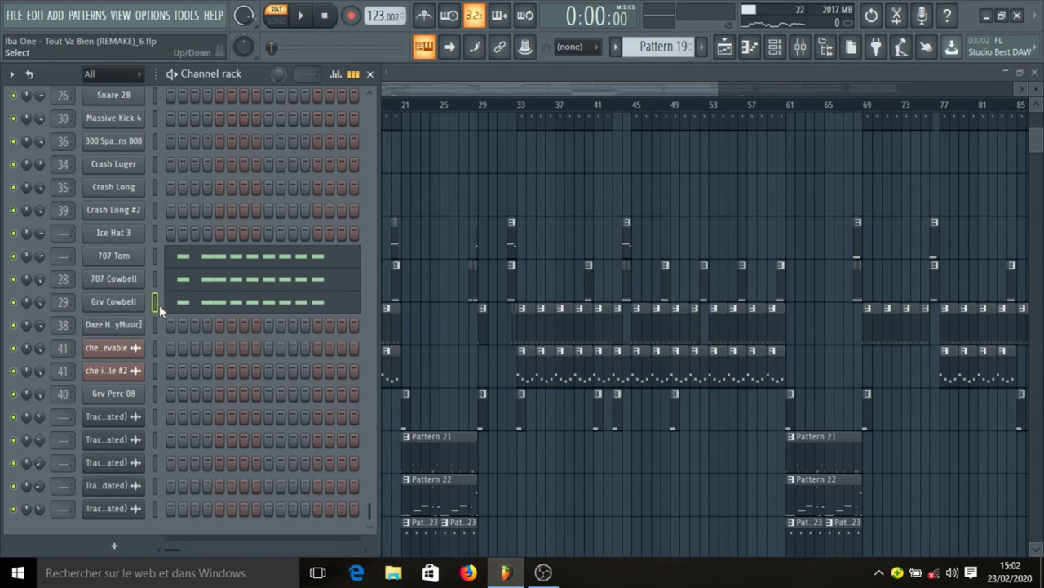
{"action": "right_click", "coordinate": [25, 260]}
{"action": "key", "text": "Escape"}
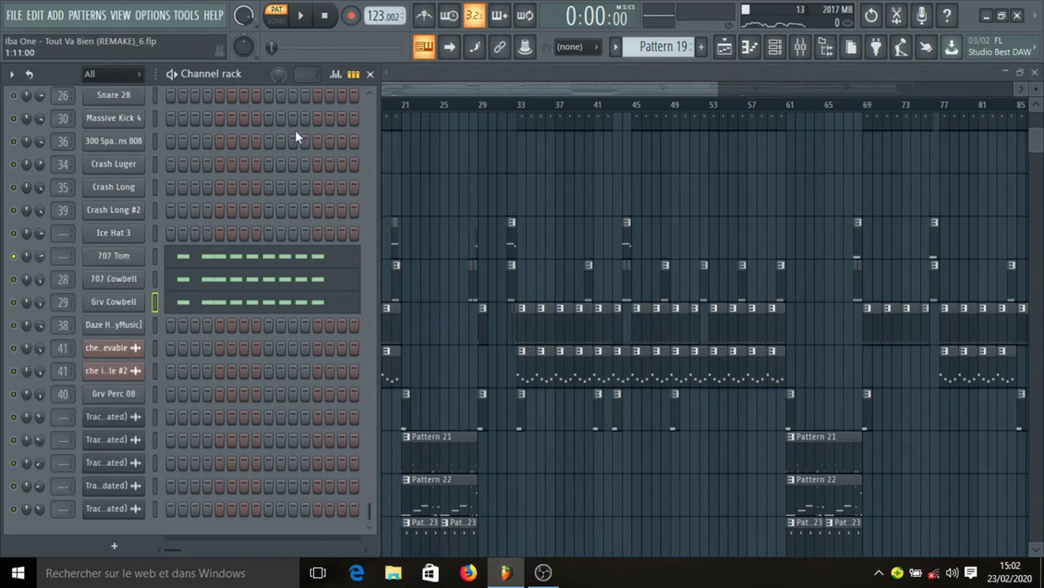
{"action": "key", "text": "space"}
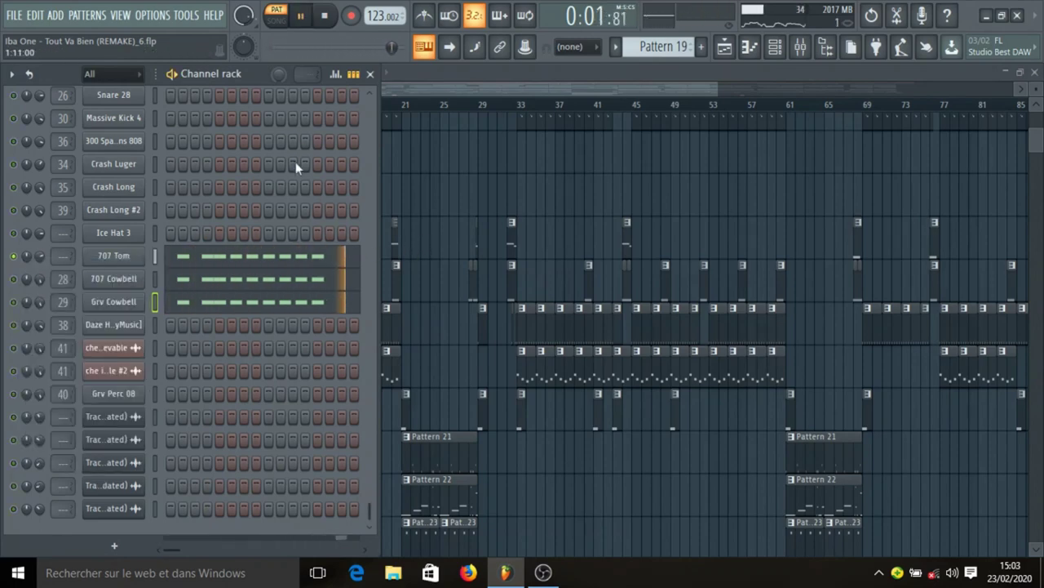
{"action": "key", "text": "space"}
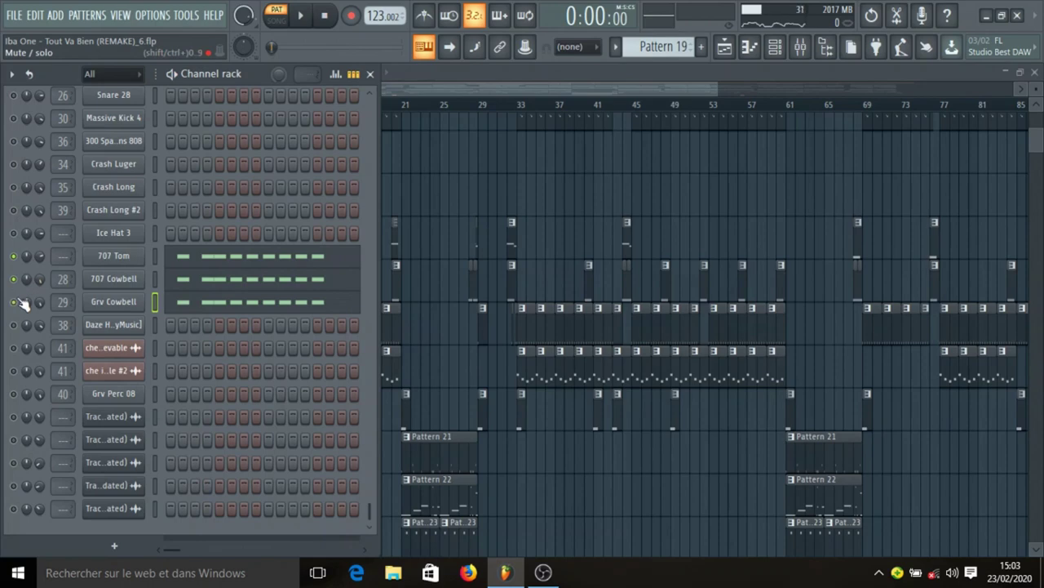
Step: Play Pattern 19's 707 Tom, 707 Cowbell and Grv Cowbell together with both cowbells unmuted, and close the channel rack
{"action": "key", "text": "space"}
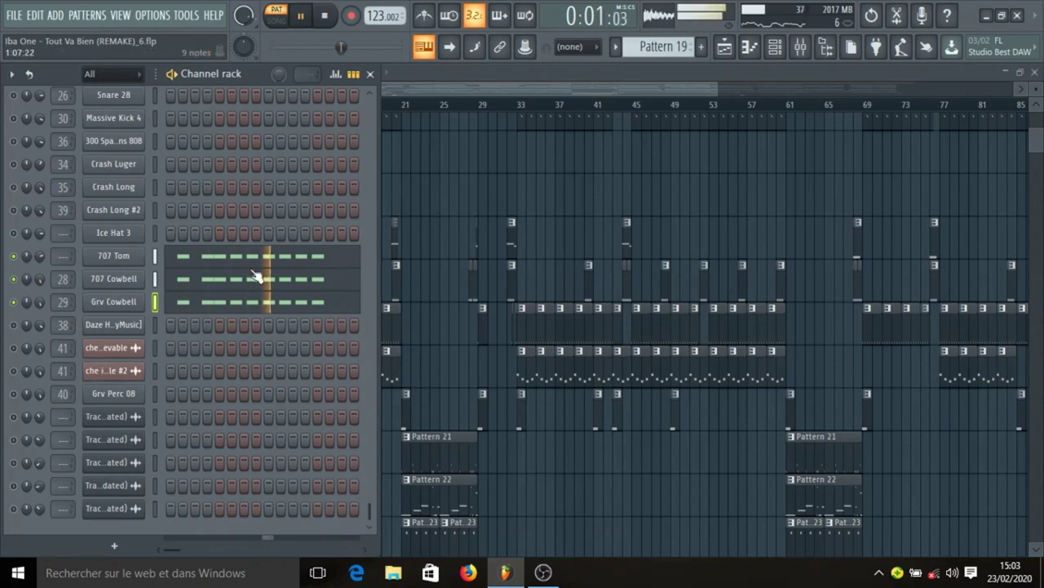
{"action": "key", "text": "space"}
{"action": "key", "text": "F6"}
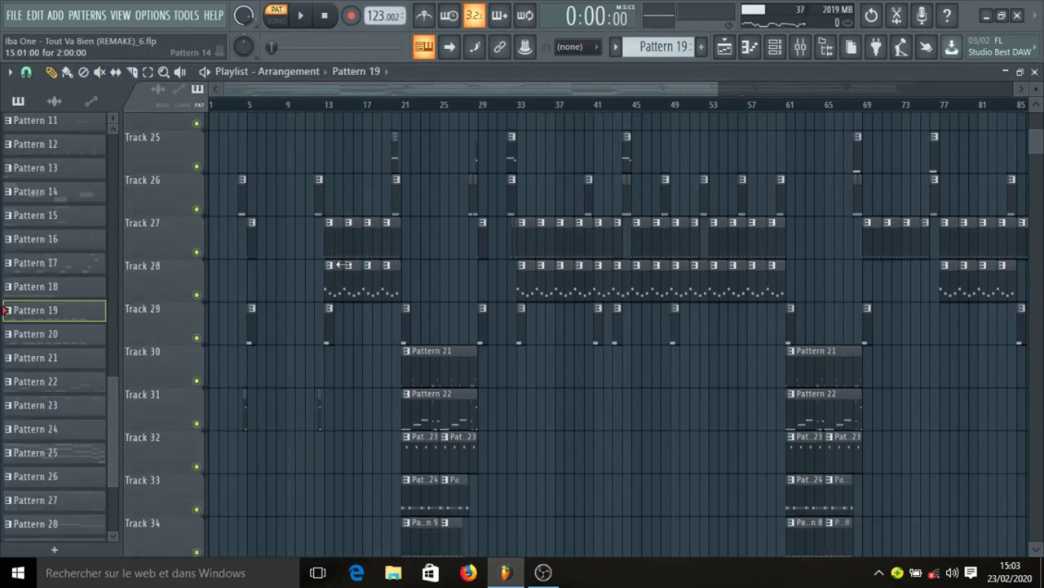
Step: Select Pattern 12 on Track 27, reactivate all channels in the channel rack and select its Massive Kick 4 channel
{"action": "left_click", "coordinate": [336, 243]}
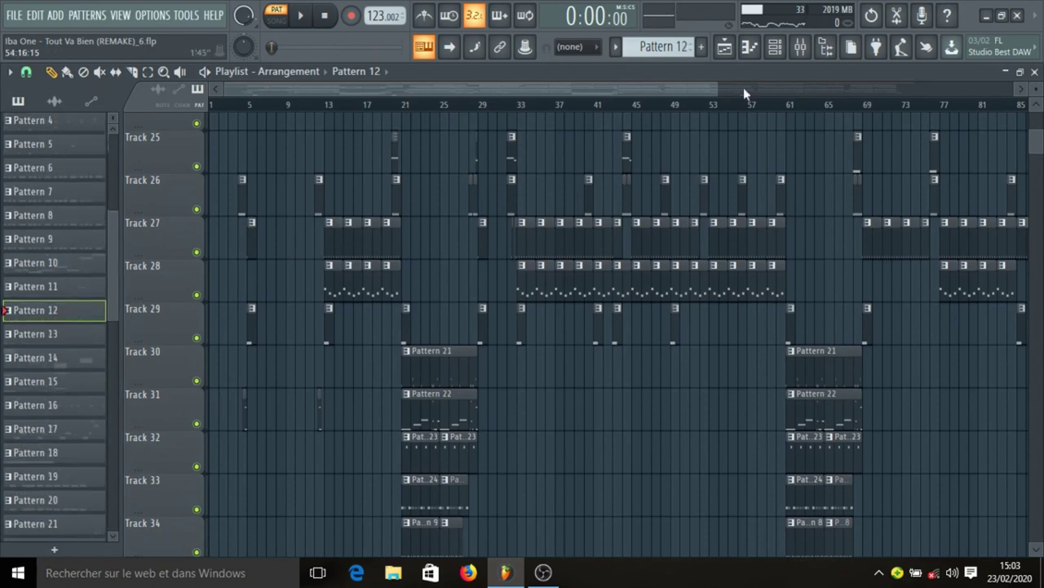
{"action": "left_click", "coordinate": [775, 46]}
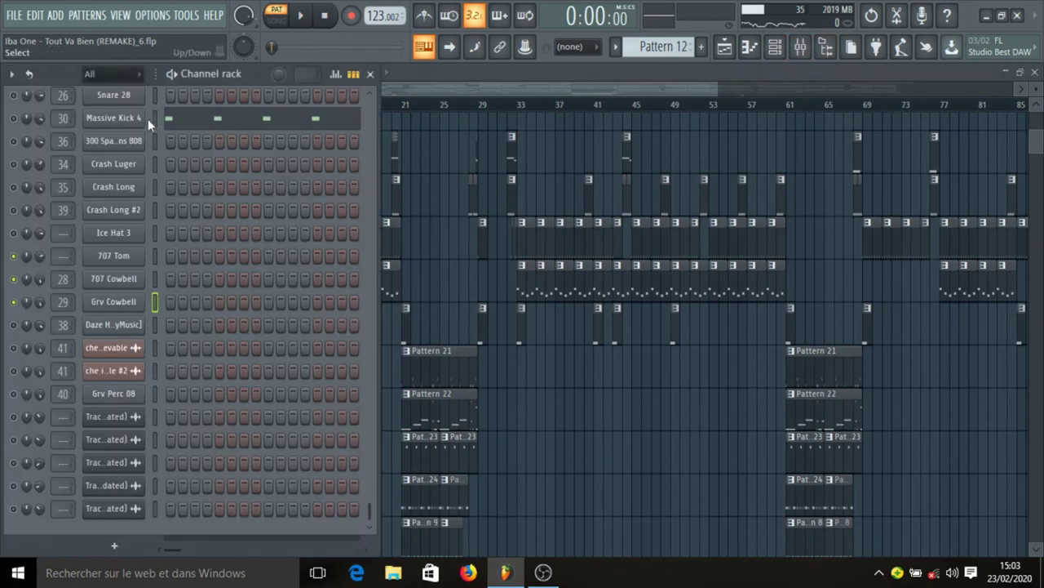
{"action": "right_click", "coordinate": [15, 120]}
{"action": "left_click", "coordinate": [34, 131]}
{"action": "right_click", "coordinate": [16, 122]}
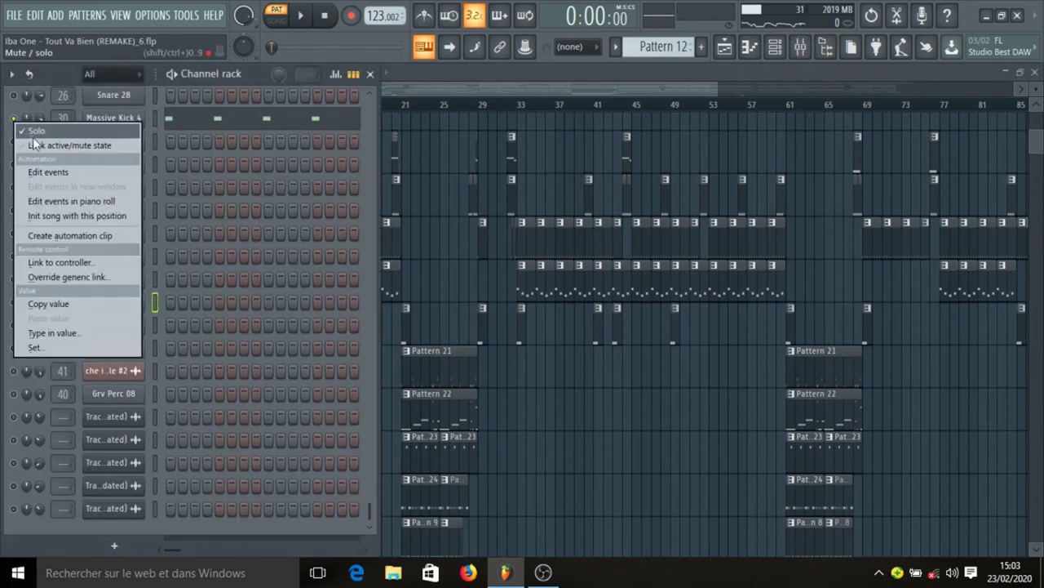
{"action": "left_click", "coordinate": [34, 132]}
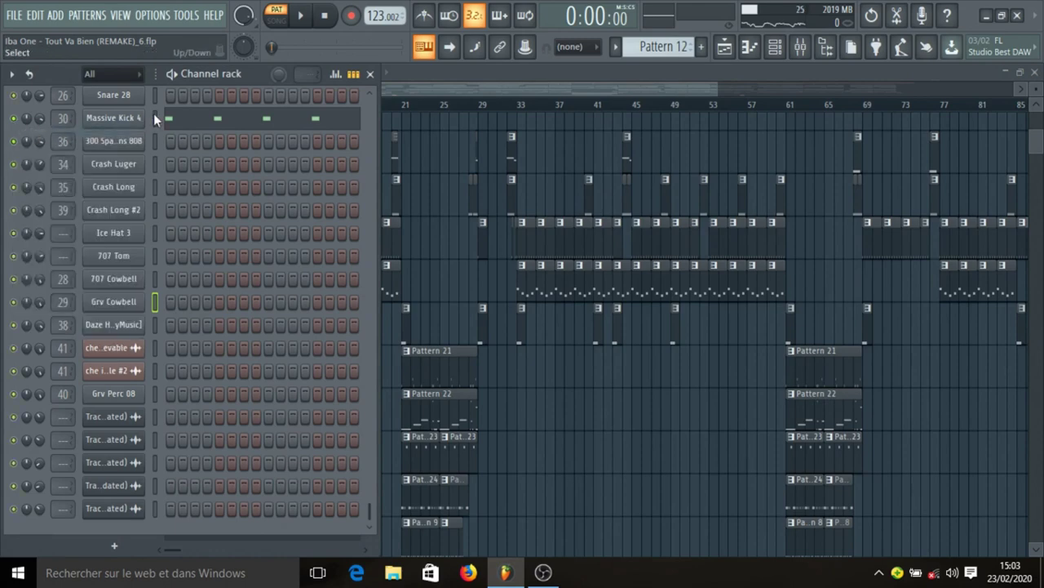
{"action": "left_click", "coordinate": [154, 117]}
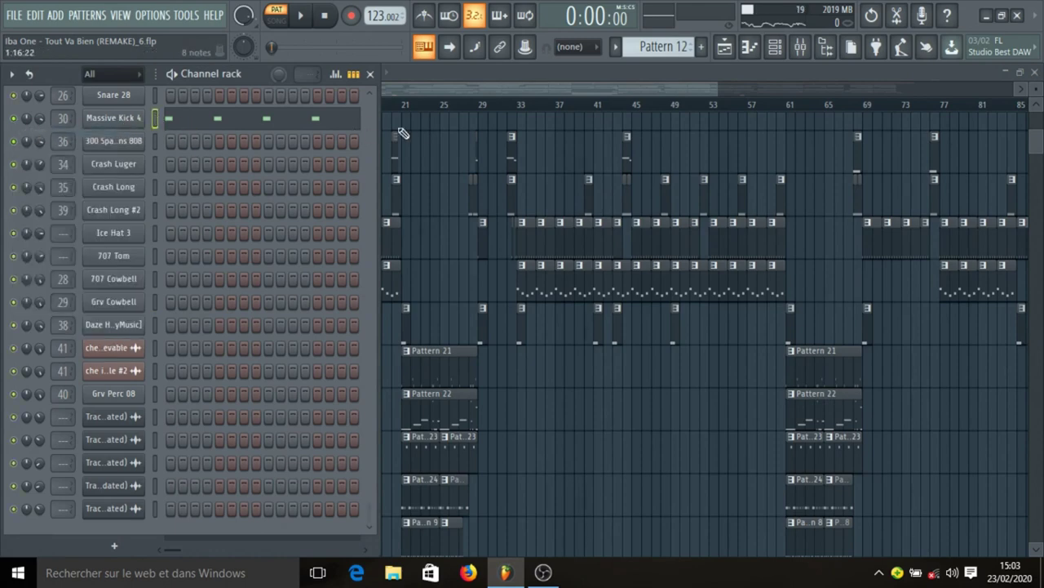
Step: Play Pattern 12's Massive Kick 4, inspect its notes in the piano roll and return to the playlist
{"action": "key", "text": "space"}
{"action": "left_click", "coordinate": [280, 118]}
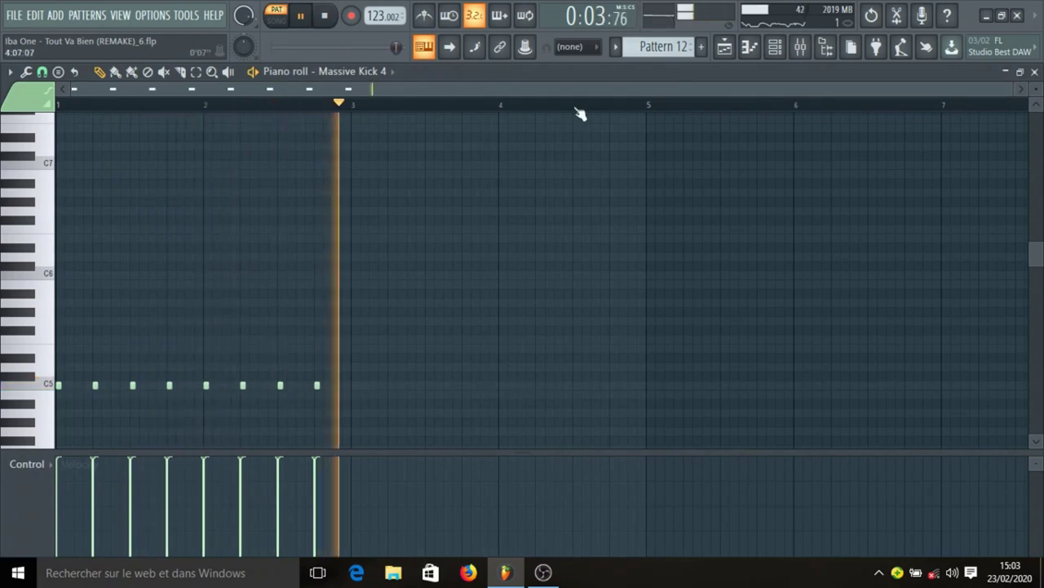
{"action": "key", "text": "space"}
{"action": "left_click", "coordinate": [725, 46]}
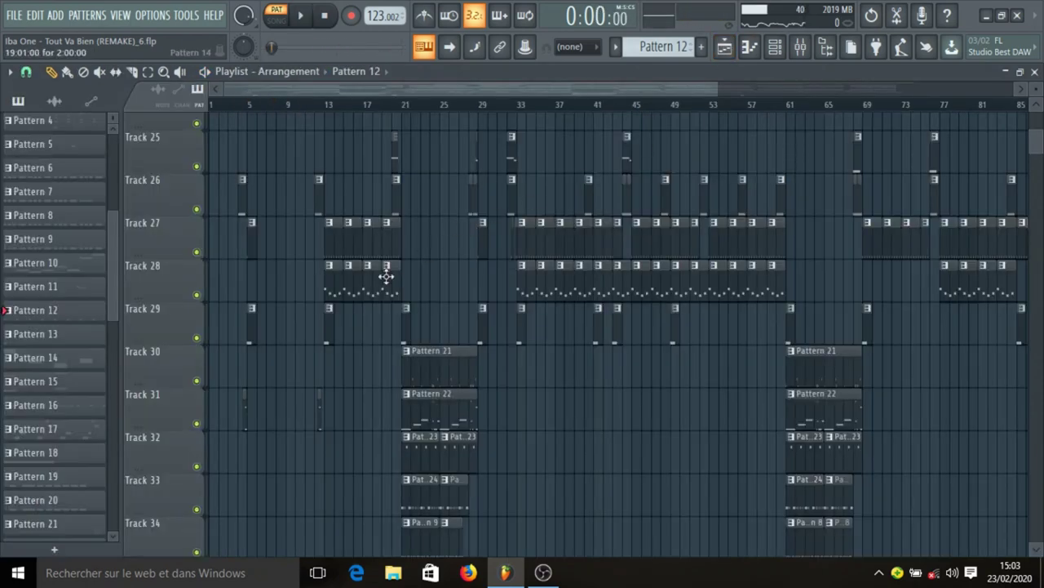
Step: Select Pattern 14 on Track 28, view the Nexus #6 instrument from the channel rack and close its window
{"action": "left_click", "coordinate": [334, 288]}
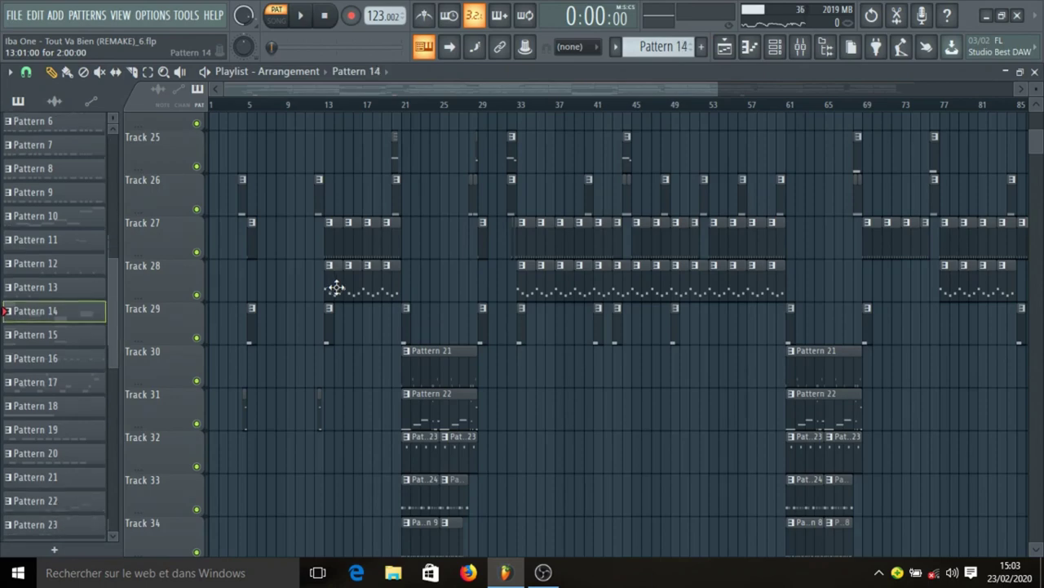
{"action": "left_click", "coordinate": [775, 46]}
{"action": "scroll", "coordinate": [231, 276], "scroll_direction": "up", "scroll_amount": 10}
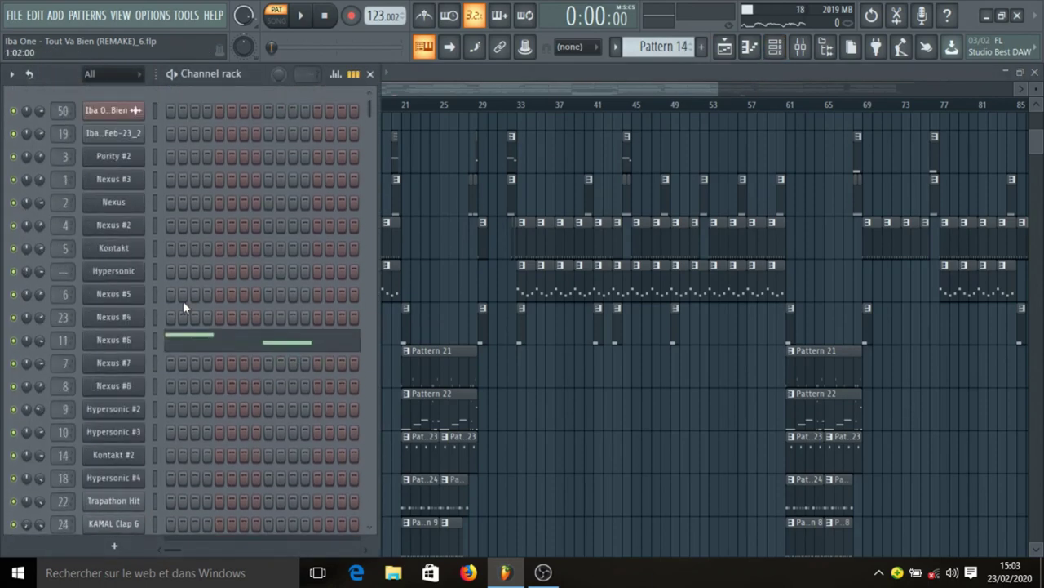
{"action": "left_click", "coordinate": [123, 340]}
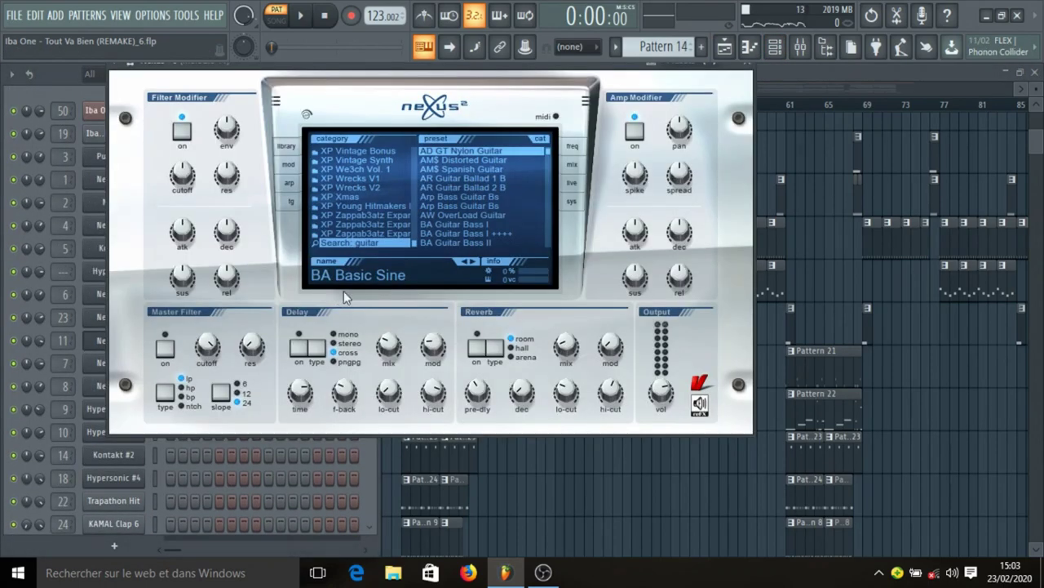
{"action": "left_click", "coordinate": [754, 70]}
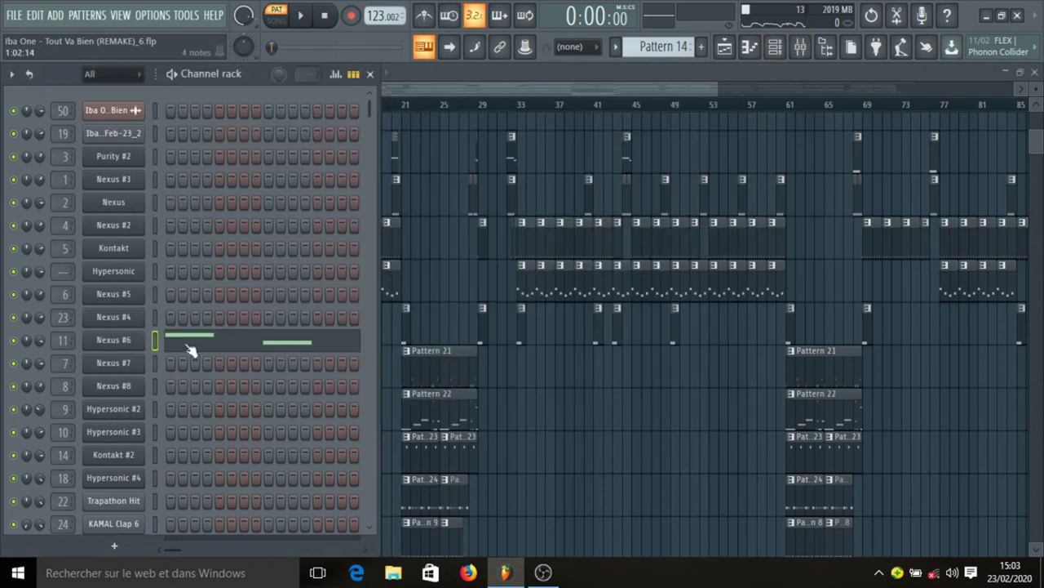
Step: Open Nexus #6's notes for Pattern 14 in the piano roll, play them twice and return to the playlist
{"action": "left_click", "coordinate": [191, 350]}
{"action": "scroll", "coordinate": [323, 188], "scroll_direction": "down", "scroll_amount": 3}
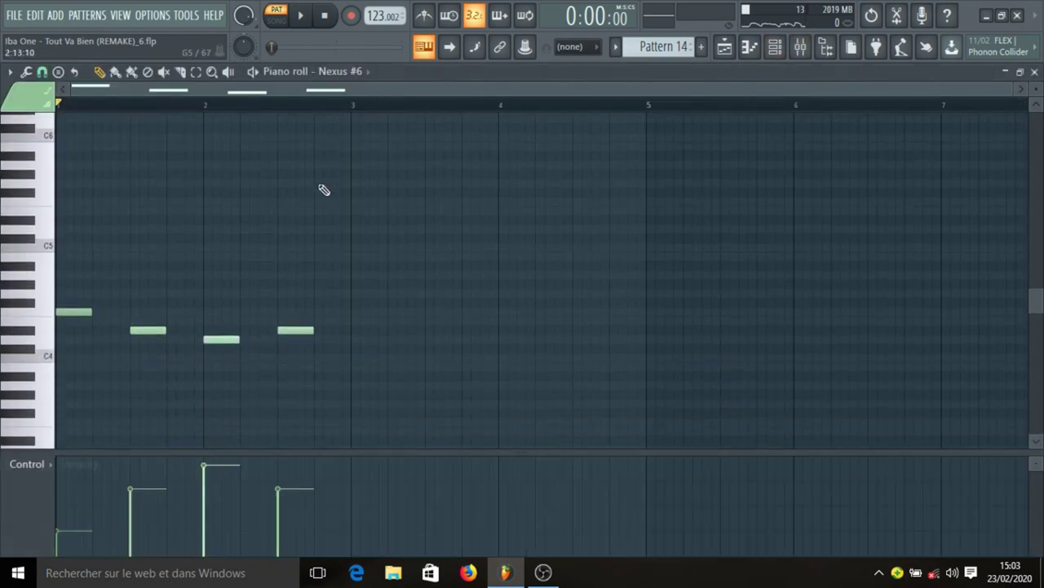
{"action": "key", "text": "space"}
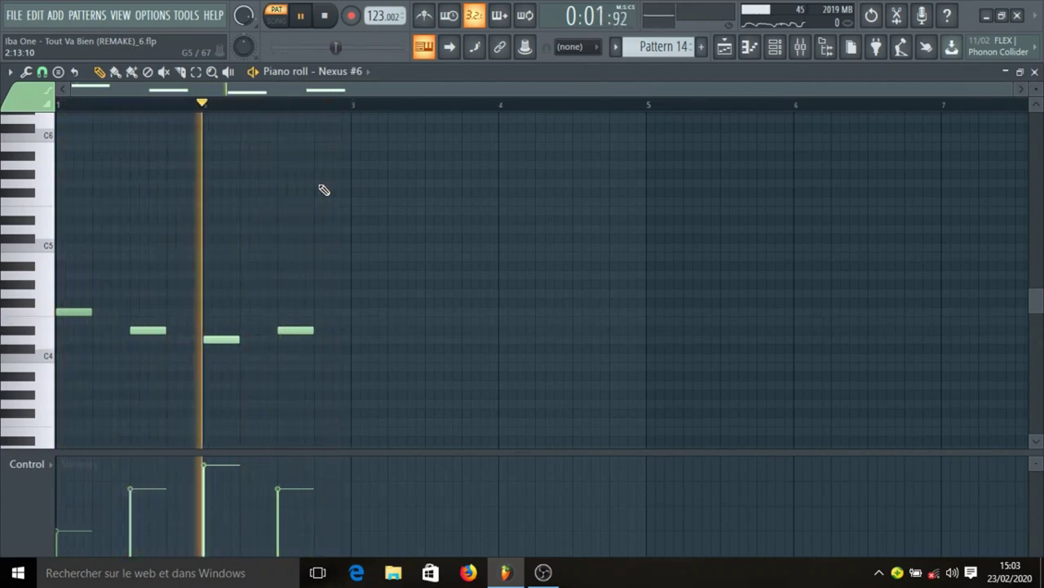
{"action": "key", "text": "space"}
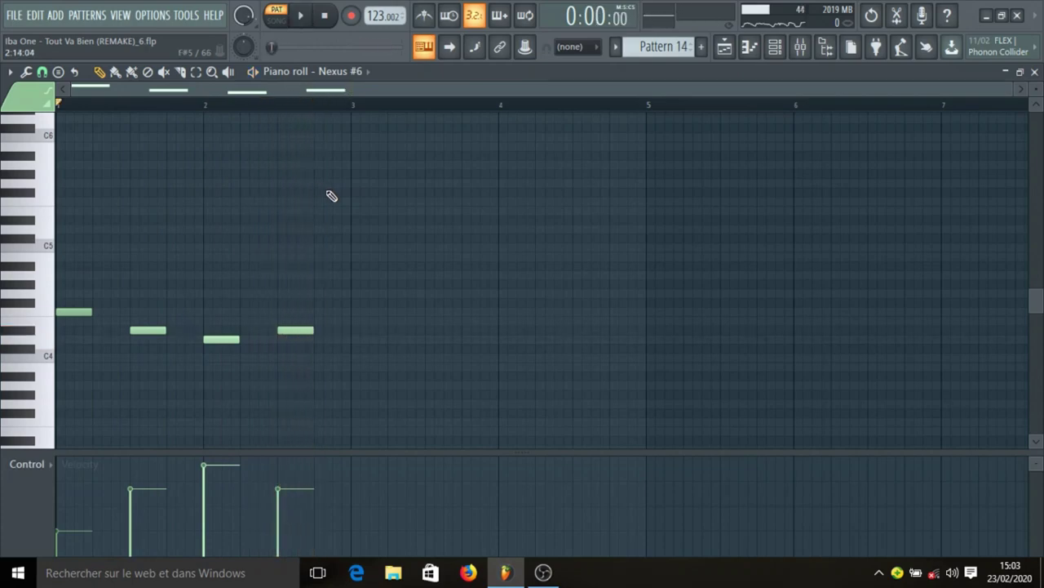
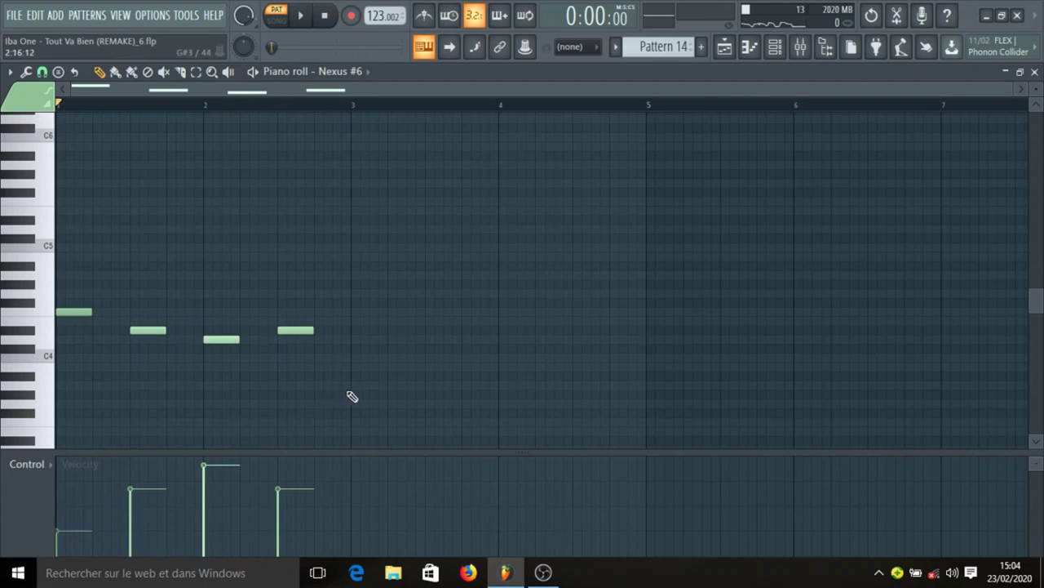
{"action": "key", "text": "space"}
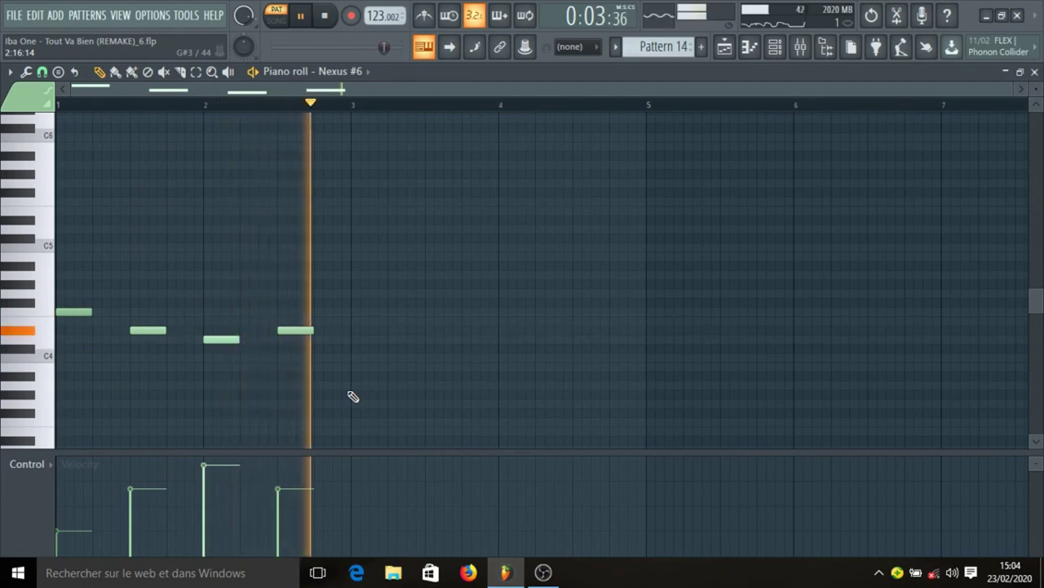
{"action": "key", "text": "space"}
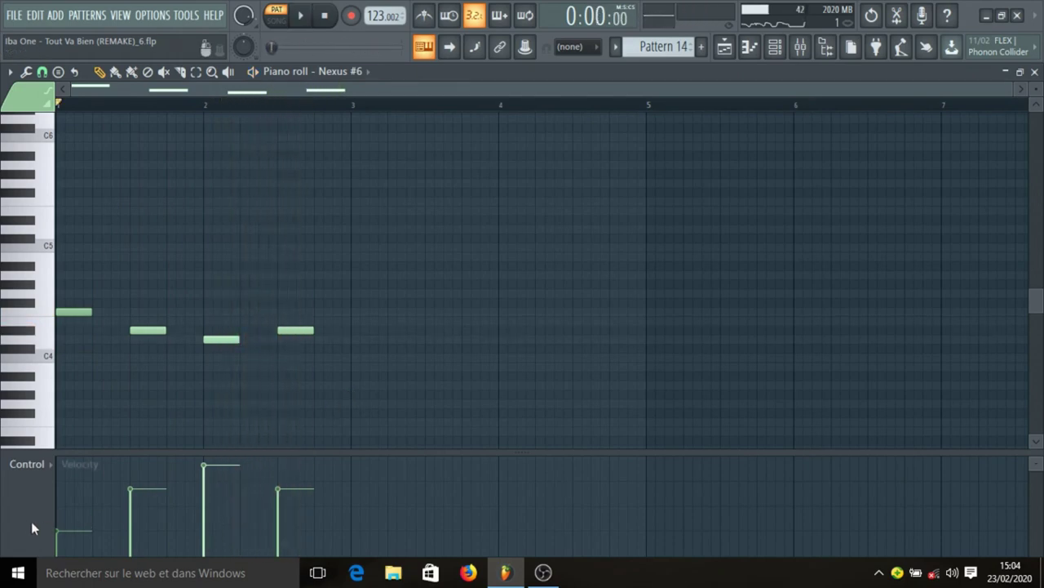
{"action": "left_click", "coordinate": [749, 48]}
Step: Select Pattern 18 on Track 29 and solo its Crash Luger channel in the channel rack
{"action": "scroll", "coordinate": [471, 390], "scroll_direction": "down", "scroll_amount": 2}
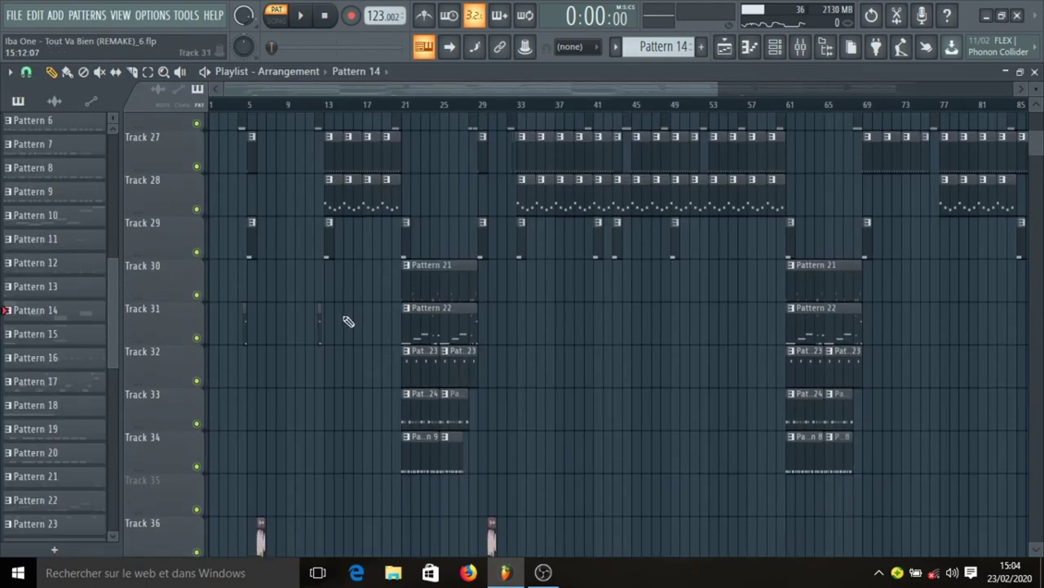
{"action": "left_click", "coordinate": [329, 241]}
{"action": "left_click", "coordinate": [795, 48]}
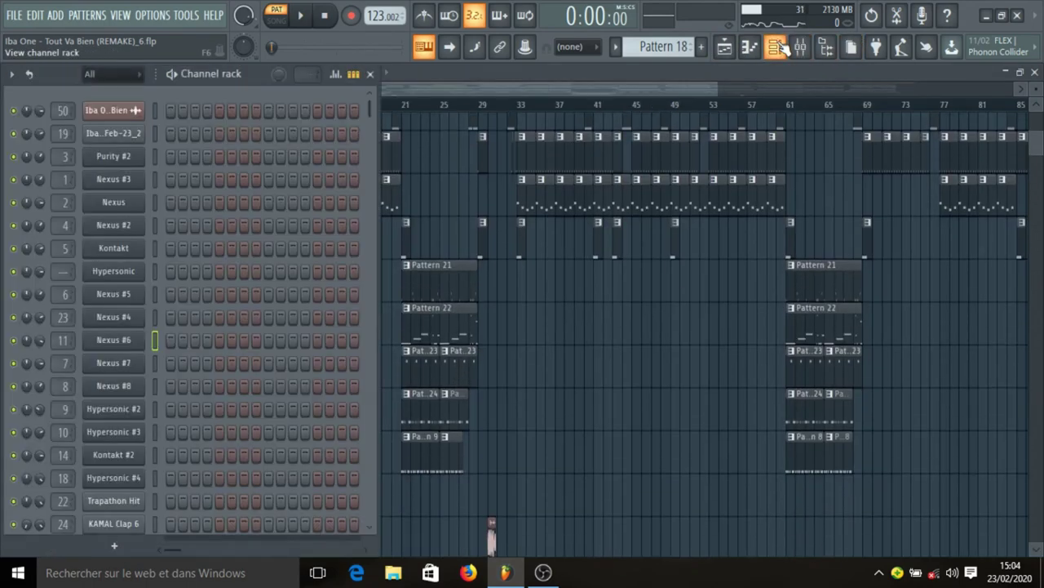
{"action": "scroll", "coordinate": [355, 266], "scroll_direction": "down", "scroll_amount": 5}
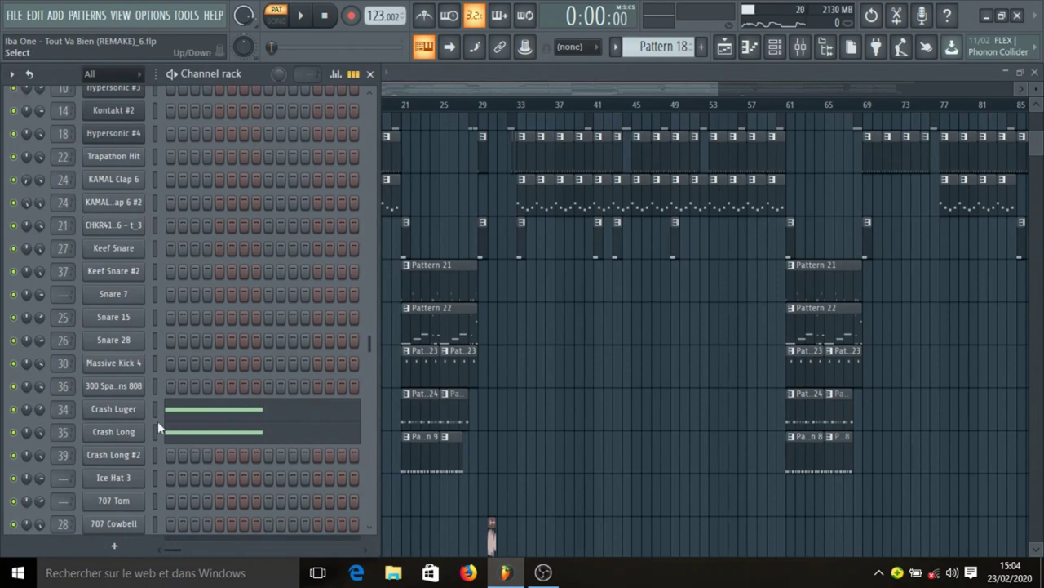
{"action": "right_click", "coordinate": [26, 412]}
{"action": "left_click", "coordinate": [64, 322]}
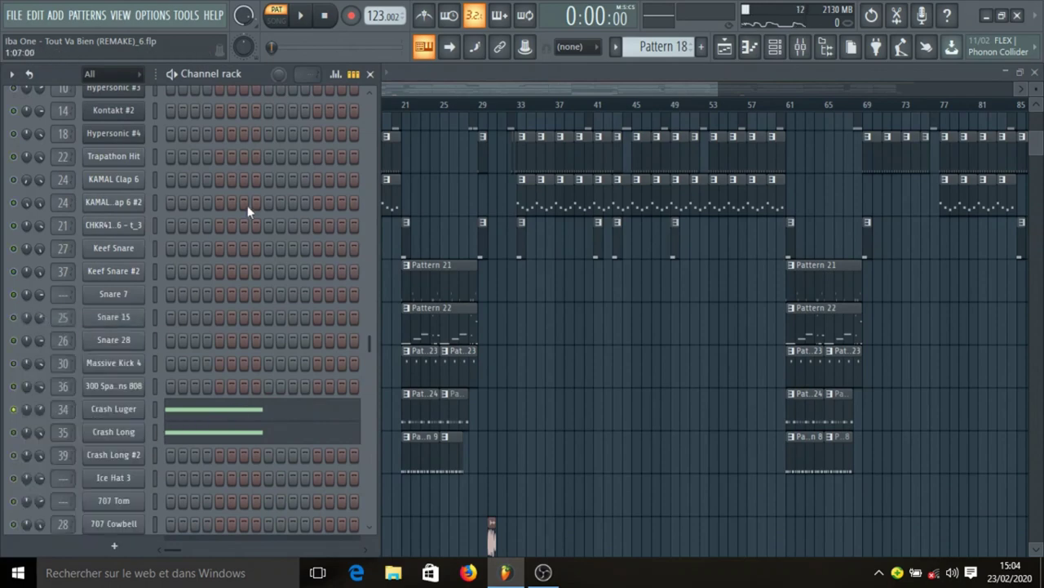
Step: Solo Pattern 18's Crash Long, reactivate all channels, play both crashes together and return to the playlist
{"action": "right_click", "coordinate": [18, 436]}
{"action": "left_click", "coordinate": [79, 329]}
{"action": "right_click", "coordinate": [18, 436]}
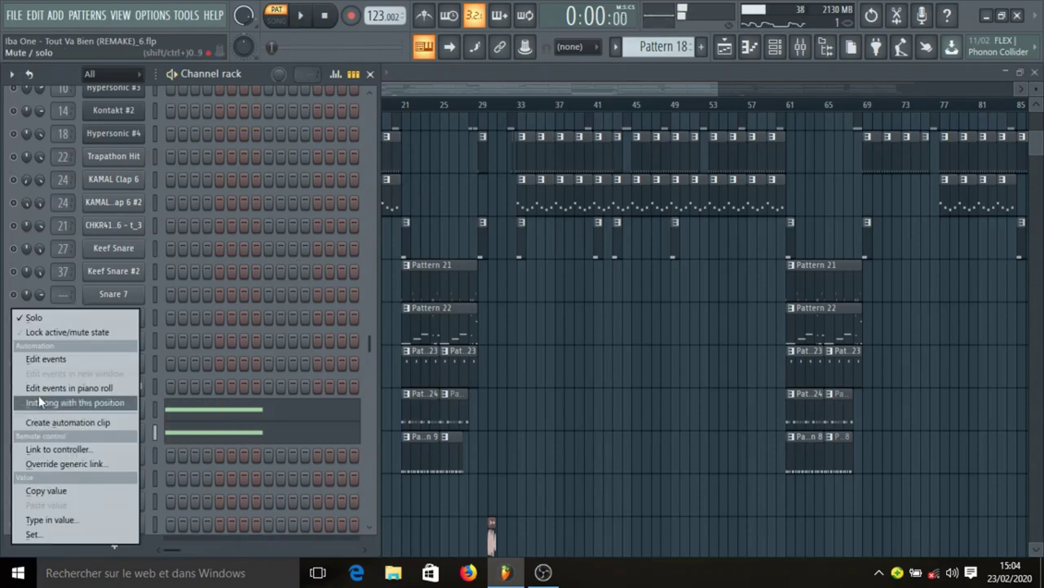
{"action": "left_click", "coordinate": [60, 320]}
{"action": "key", "text": "space"}
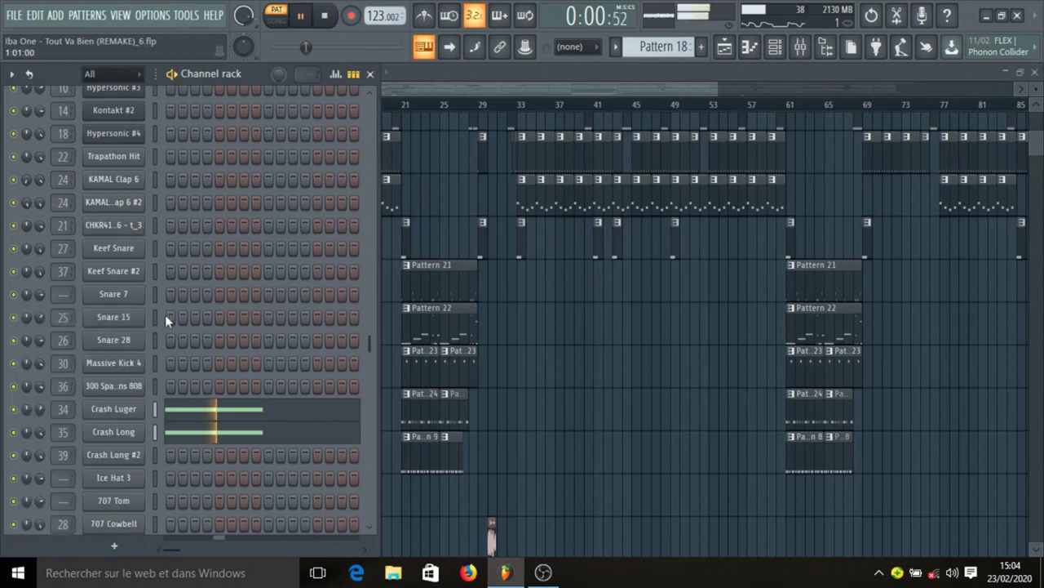
{"action": "key", "text": "space"}
{"action": "left_click", "coordinate": [519, 77]}
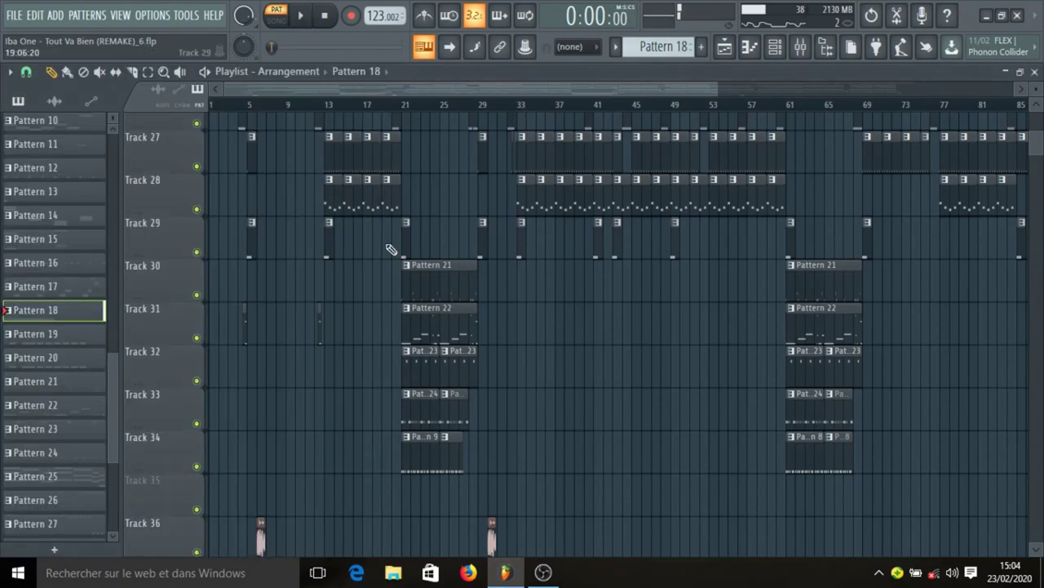
Step: Select Pattern 21 on Track 30, play its Massive Kick 4 notes in the piano roll and return to the playlist
{"action": "left_click", "coordinate": [425, 296]}
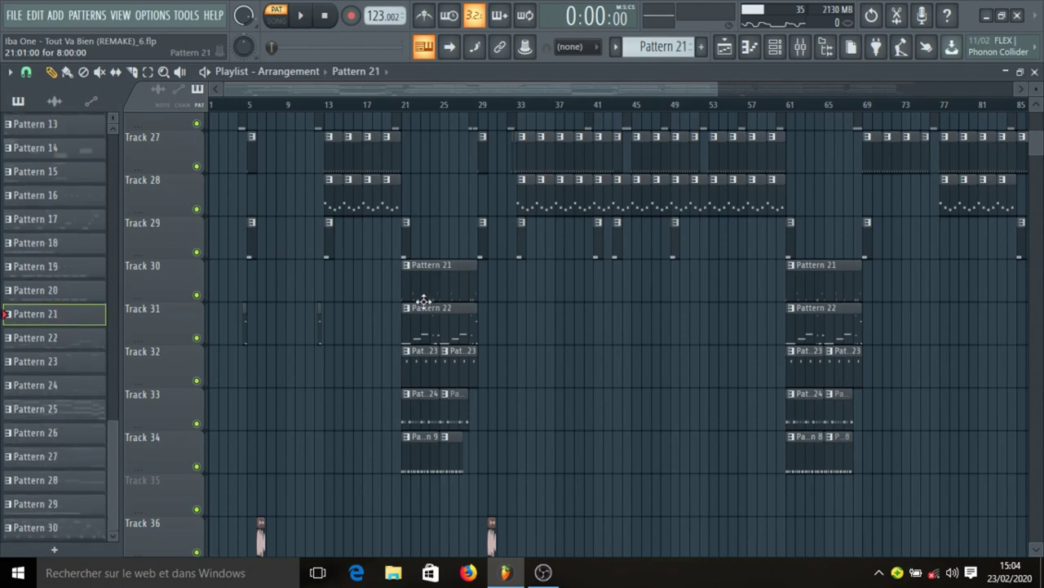
{"action": "left_click", "coordinate": [786, 54]}
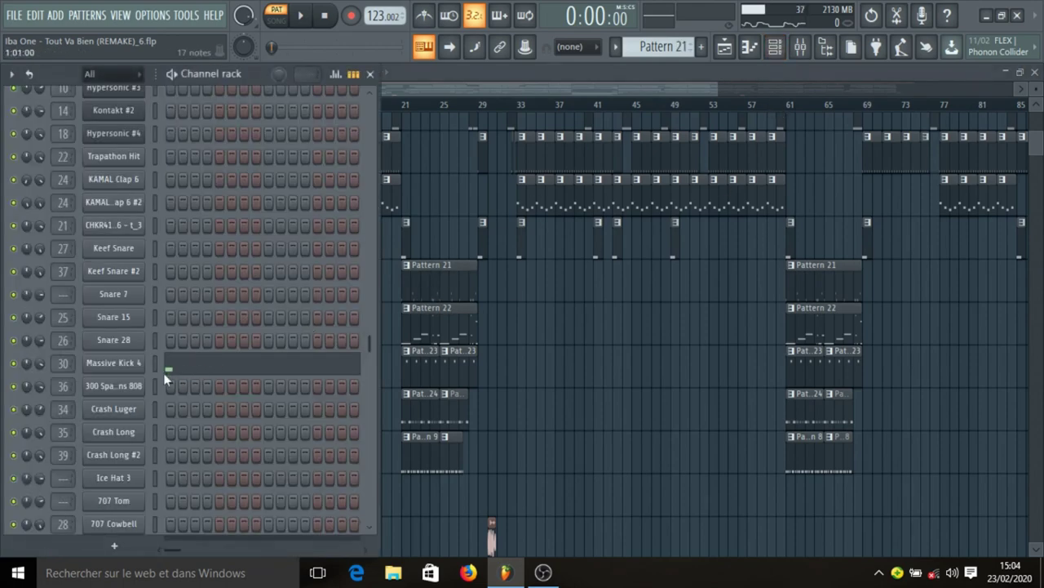
{"action": "left_click", "coordinate": [220, 374]}
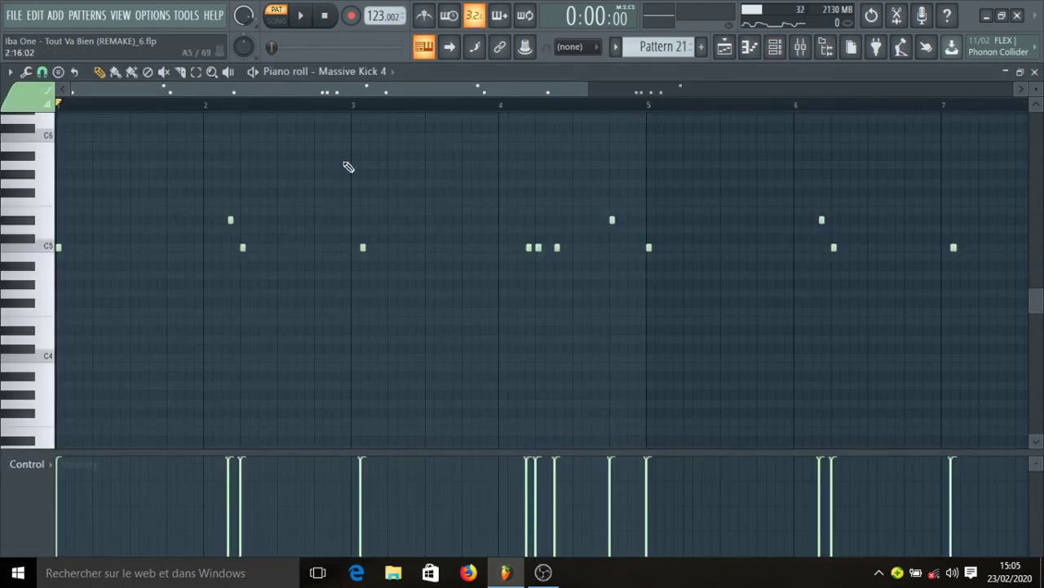
{"action": "key", "text": "space"}
{"action": "scroll", "coordinate": [319, 111], "scroll_direction": "down", "scroll_amount": 3}
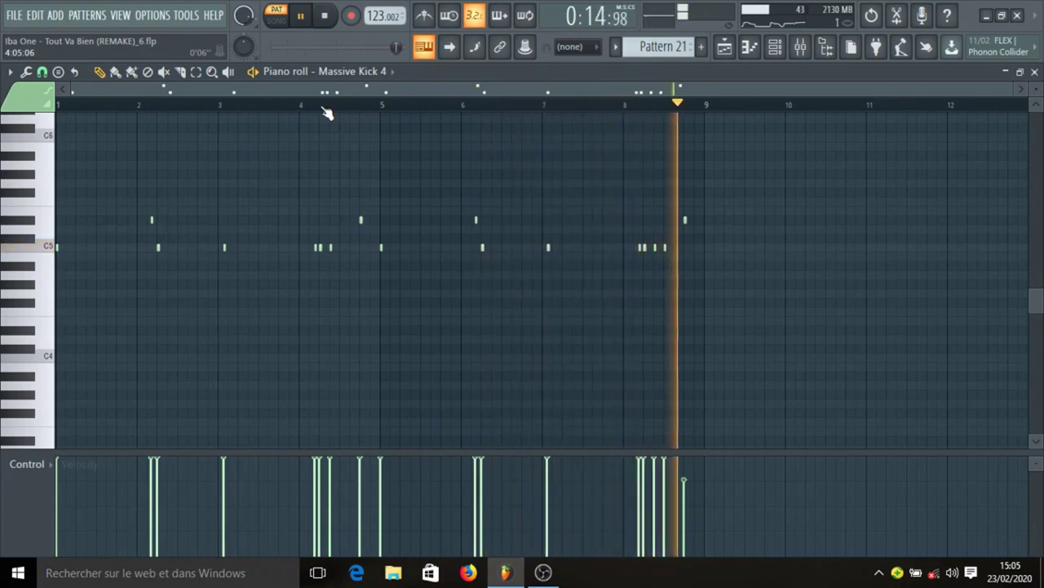
{"action": "key", "text": "space"}
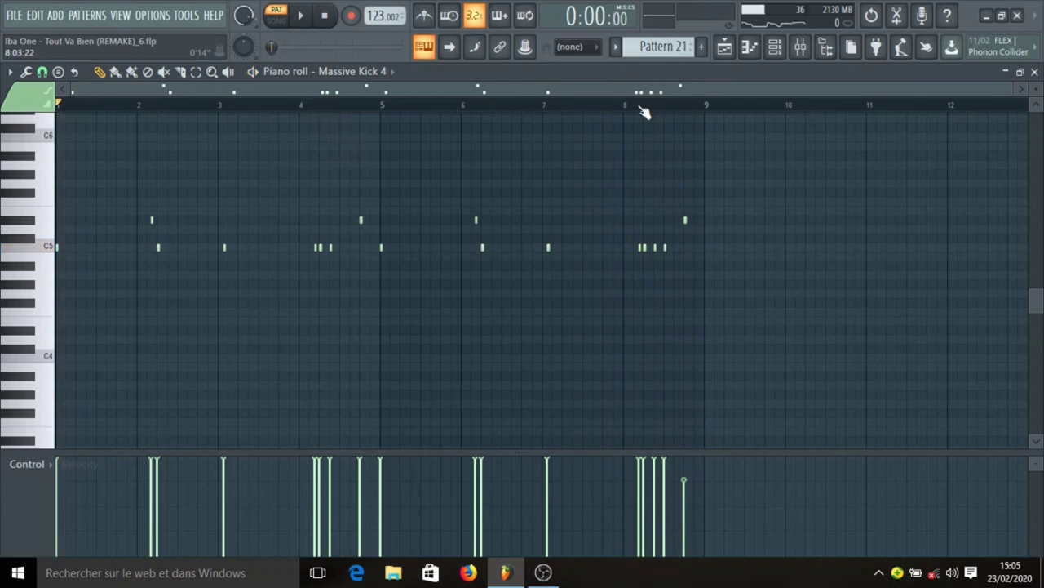
{"action": "left_click", "coordinate": [724, 49]}
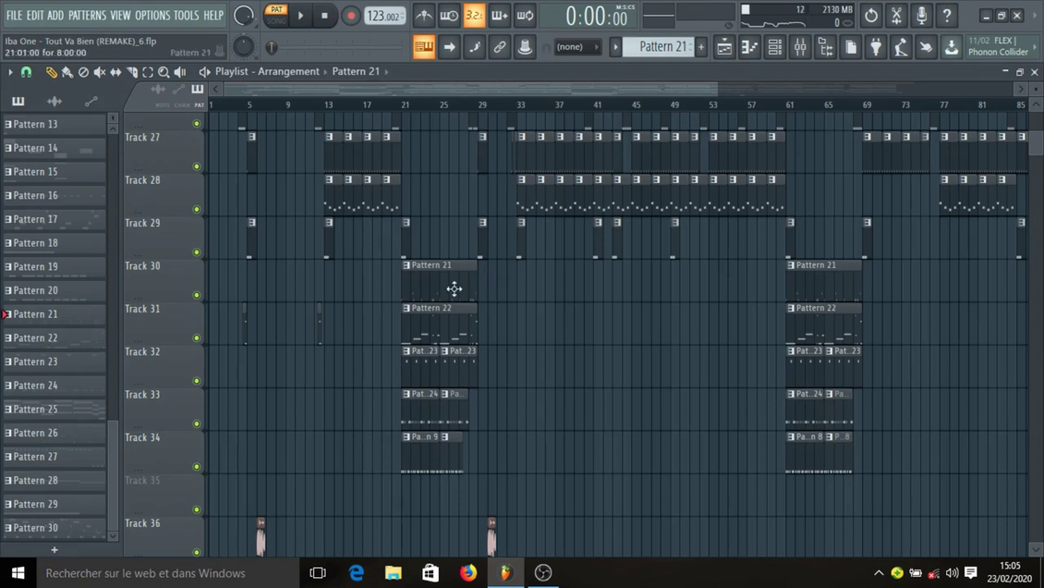
Step: Select Pattern 22 on Track 31, open its 300 Spartans 808 notes in the piano roll and play them
{"action": "scroll", "coordinate": [450, 275], "scroll_direction": "down", "scroll_amount": 1}
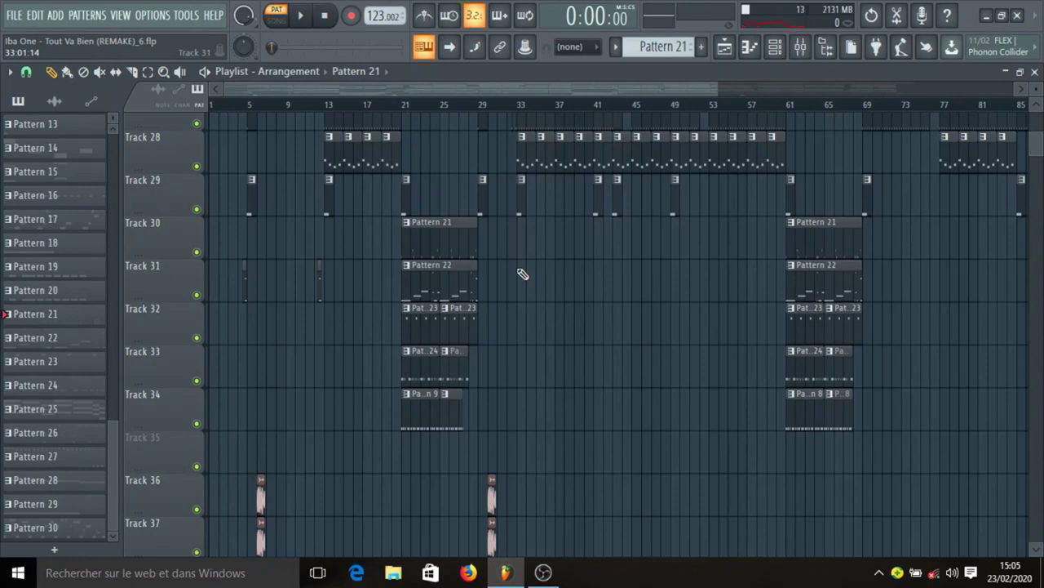
{"action": "scroll", "coordinate": [523, 274], "scroll_direction": "down", "scroll_amount": 1}
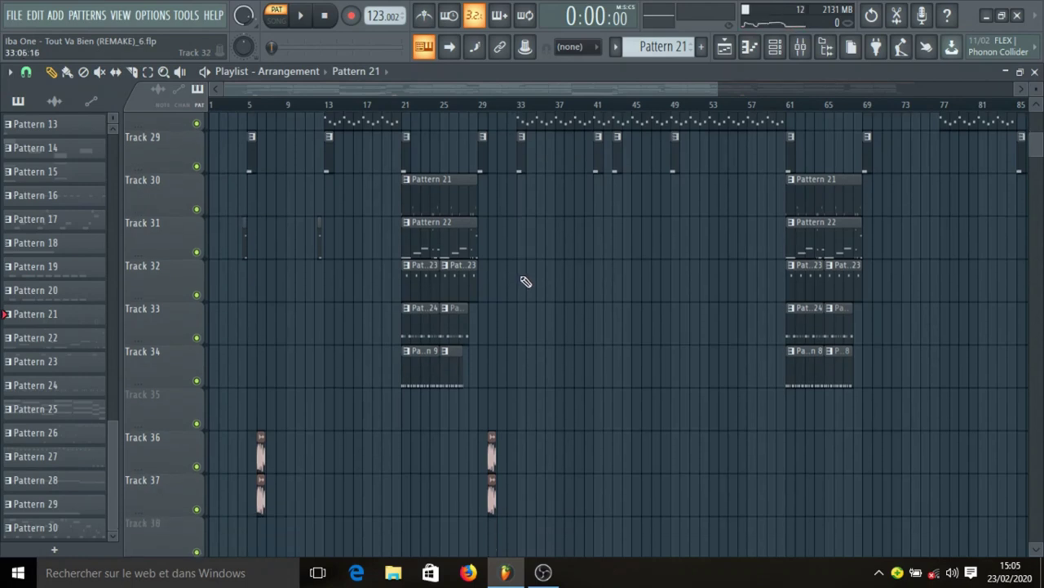
{"action": "left_click", "coordinate": [429, 237]}
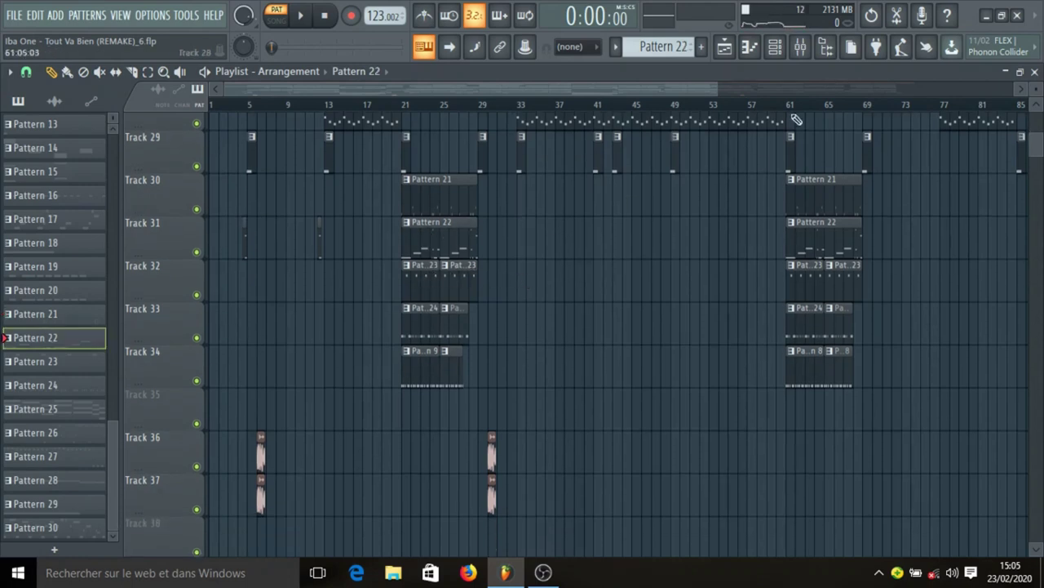
{"action": "left_click", "coordinate": [776, 46]}
{"action": "left_click", "coordinate": [280, 390]}
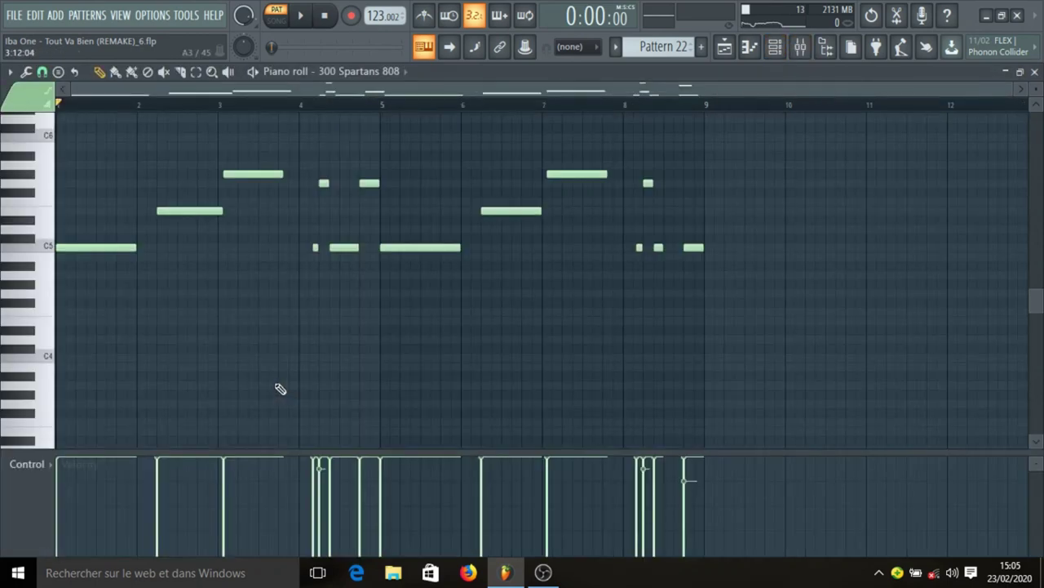
{"action": "scroll", "coordinate": [284, 248], "scroll_direction": "up", "scroll_amount": 1}
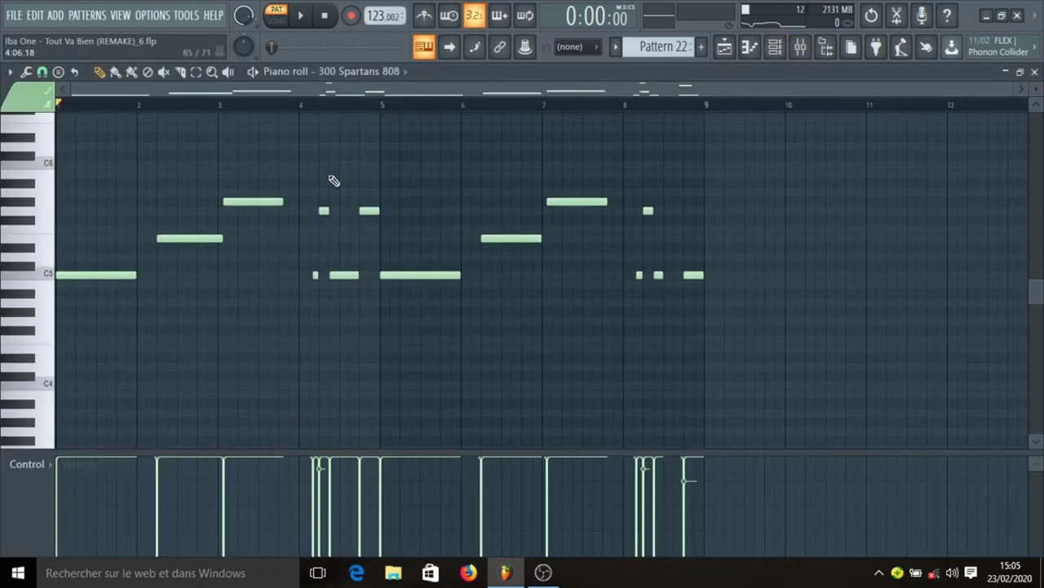
{"action": "key", "text": "space"}
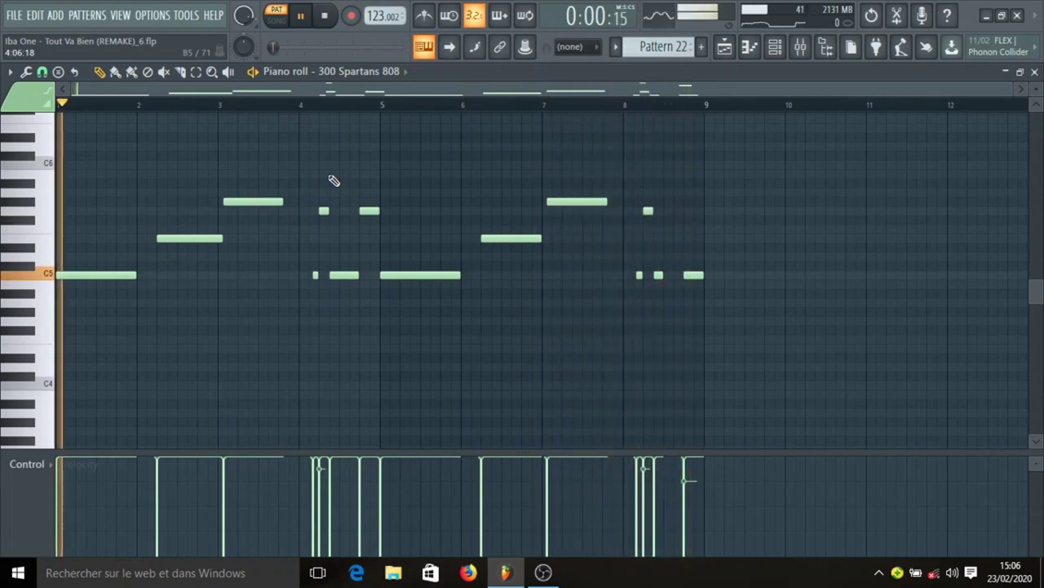
{"action": "key", "text": "space"}
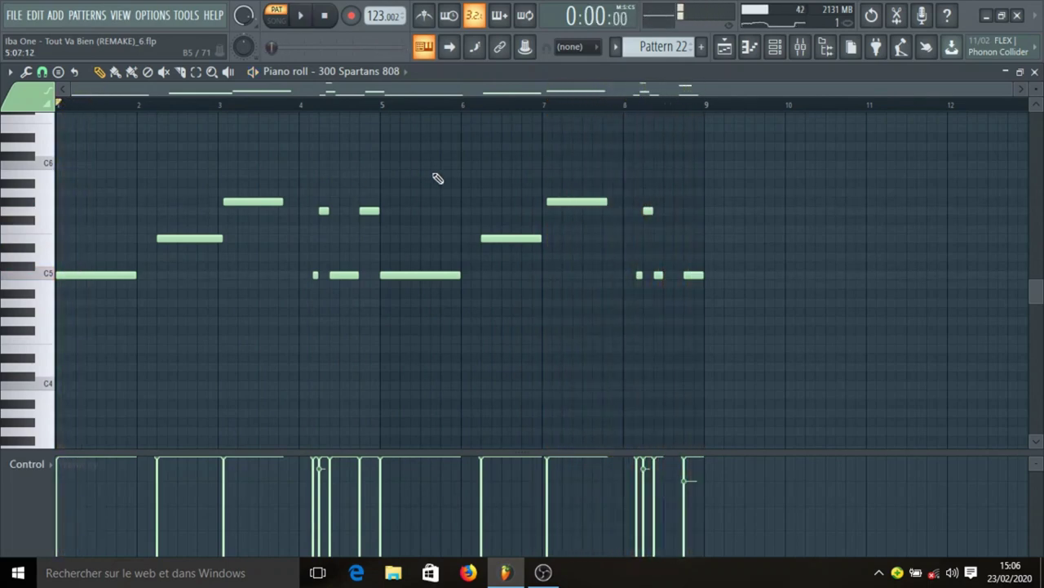
Step: Select Insert 36 in the mixer and inspect its first Fruity parametric EQ 2 and its Fruity soft clipper
{"action": "left_click", "coordinate": [804, 47]}
{"action": "left_click", "coordinate": [513, 196]}
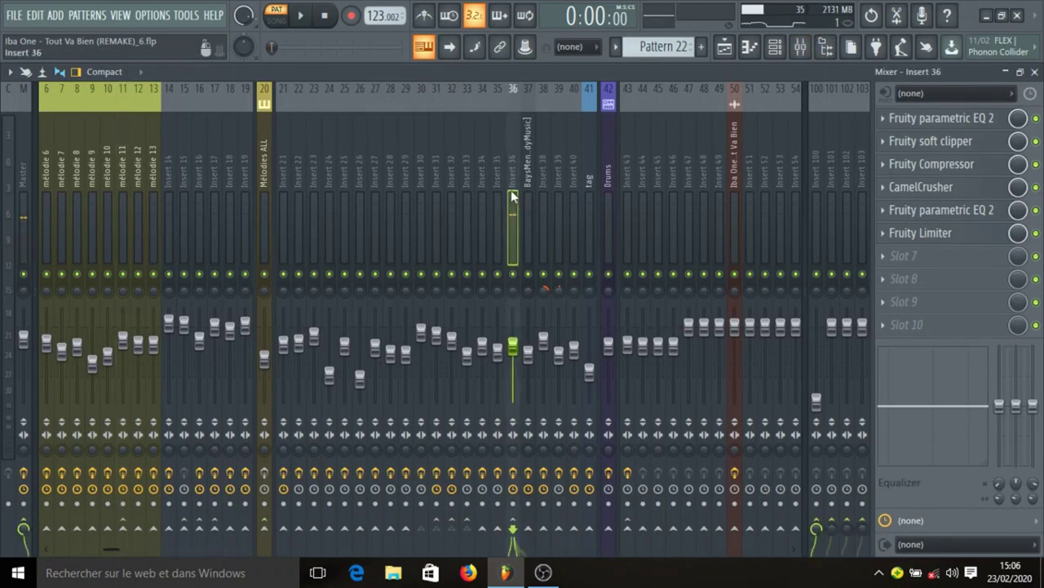
{"action": "left_click", "coordinate": [934, 122]}
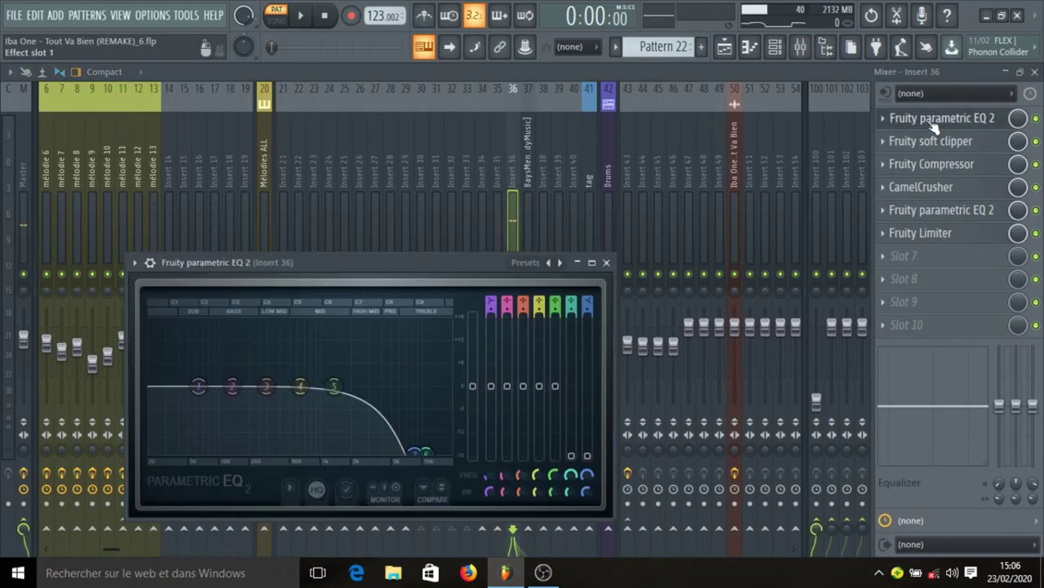
{"action": "left_click", "coordinate": [935, 122]}
{"action": "left_click", "coordinate": [937, 144]}
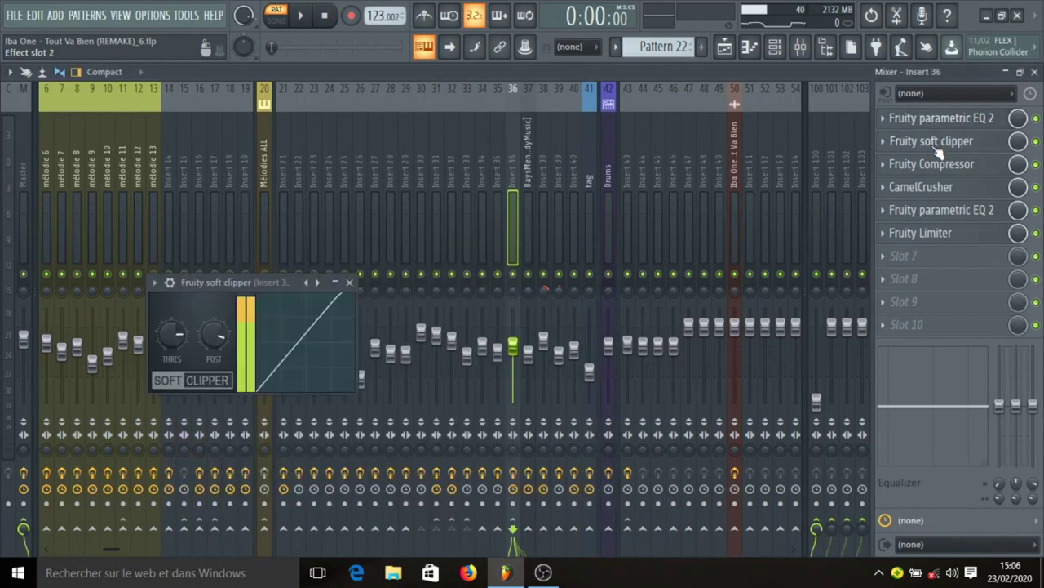
{"action": "left_click", "coordinate": [939, 145]}
Step: Inspect the Fruity Compressor and CamelCrusher settings on Insert 36
{"action": "left_click", "coordinate": [929, 166]}
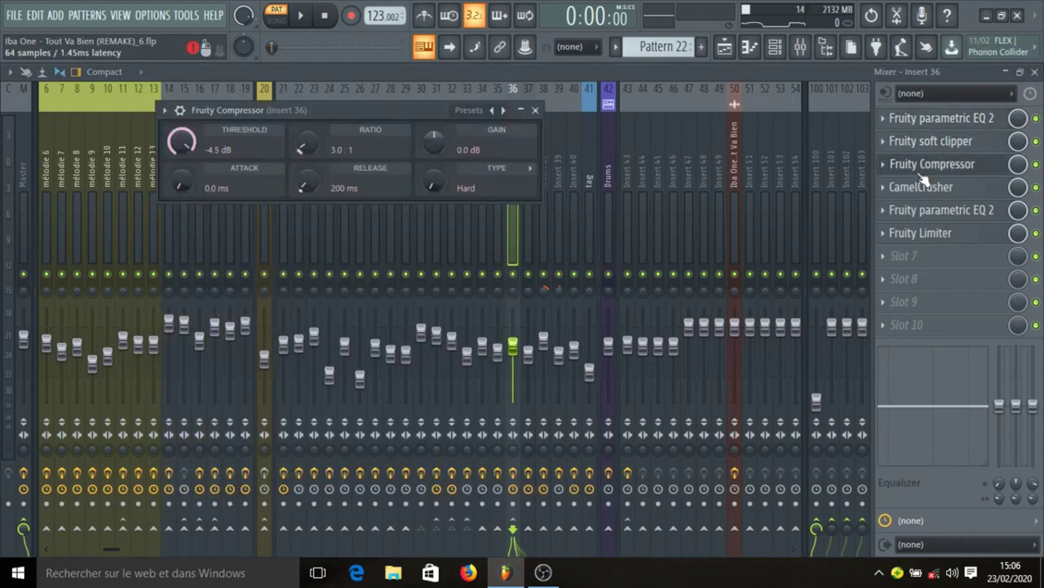
{"action": "left_click", "coordinate": [921, 173]}
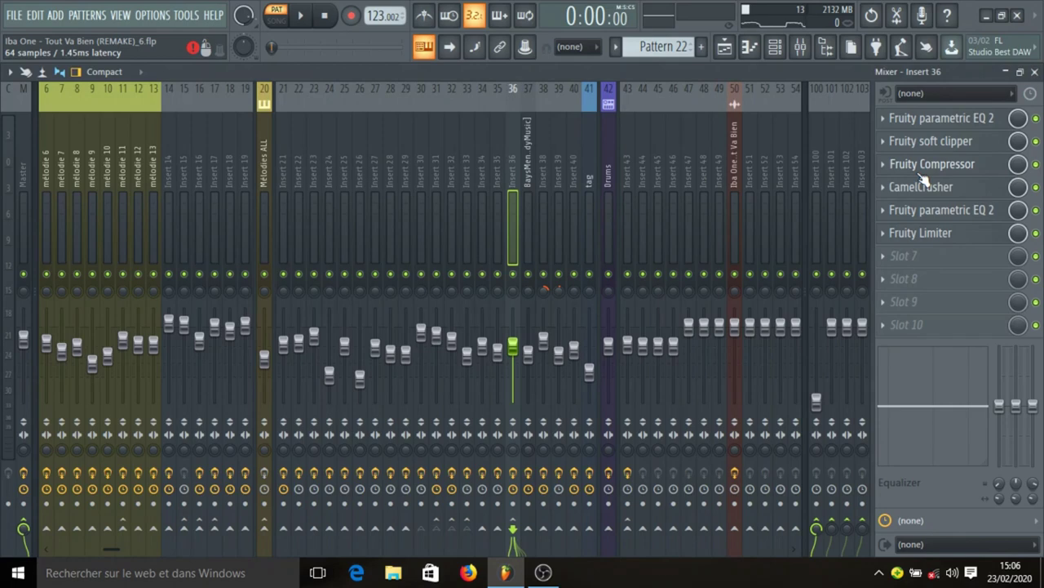
{"action": "left_click", "coordinate": [925, 167]}
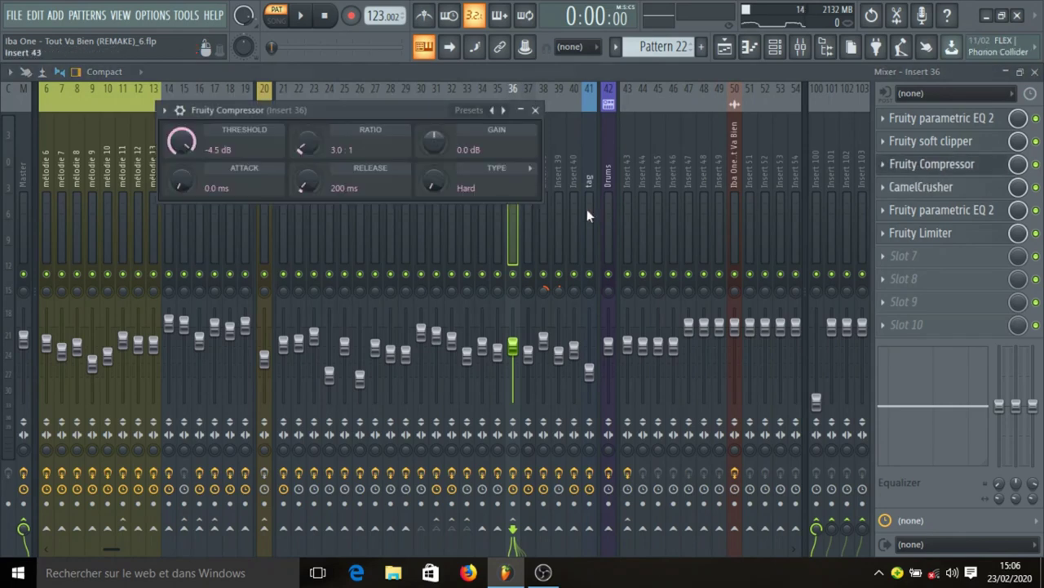
{"action": "left_click", "coordinate": [938, 167]}
{"action": "left_click", "coordinate": [936, 188]}
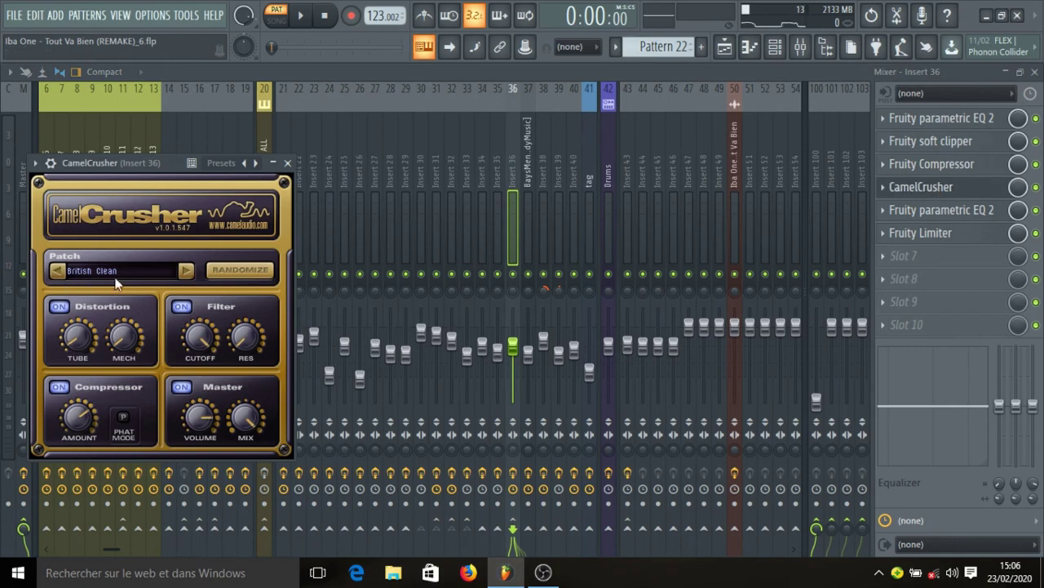
{"action": "left_click", "coordinate": [922, 188]}
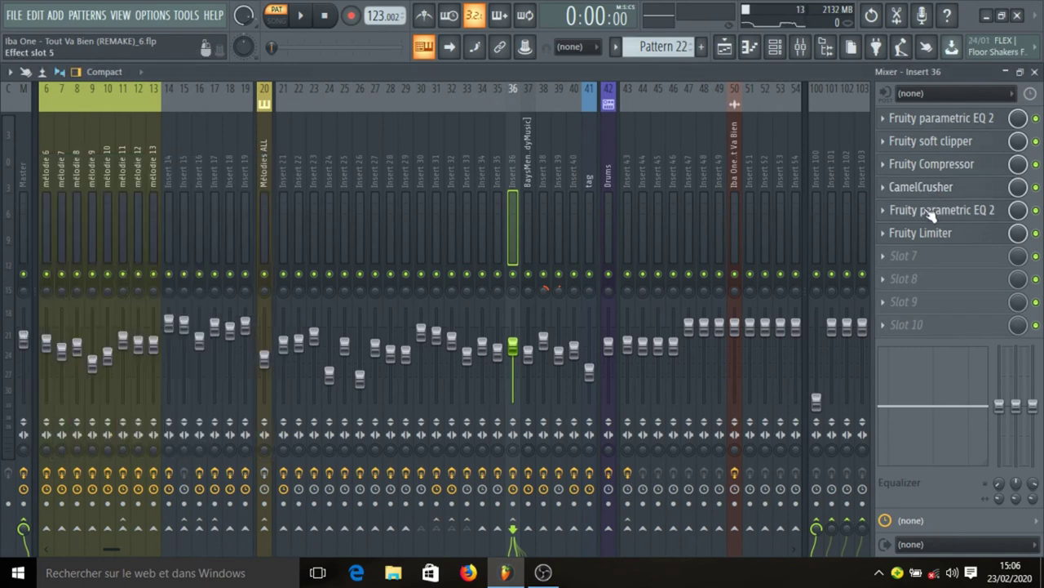
Step: Check Insert 36's second Fruity parametric EQ 2 and its Fruity Limiter, and return to the playlist
{"action": "left_click", "coordinate": [929, 210]}
{"action": "left_click", "coordinate": [928, 210]}
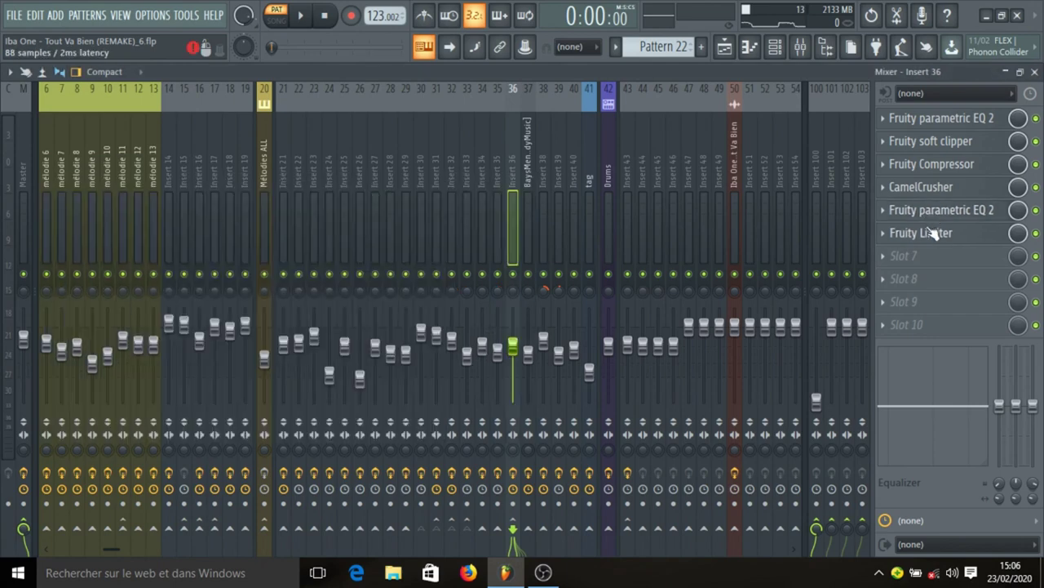
{"action": "left_click", "coordinate": [934, 233]}
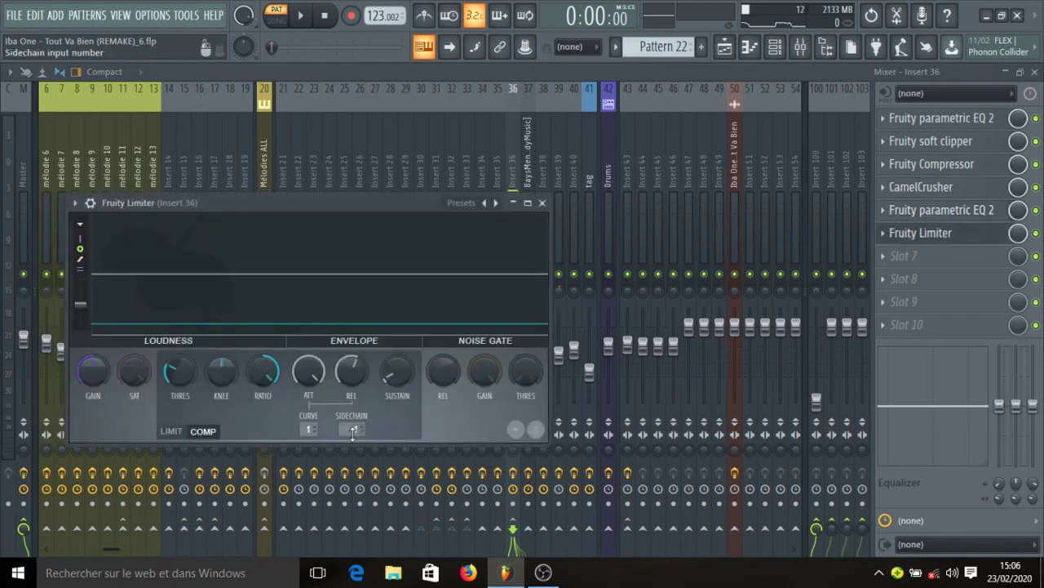
{"action": "left_click", "coordinate": [543, 204]}
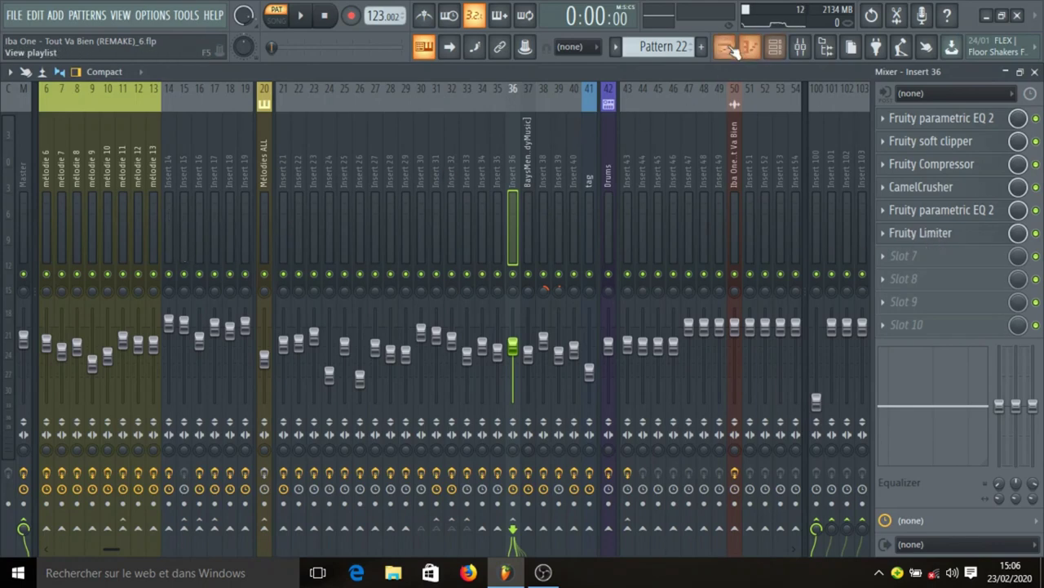
{"action": "left_click", "coordinate": [724, 47]}
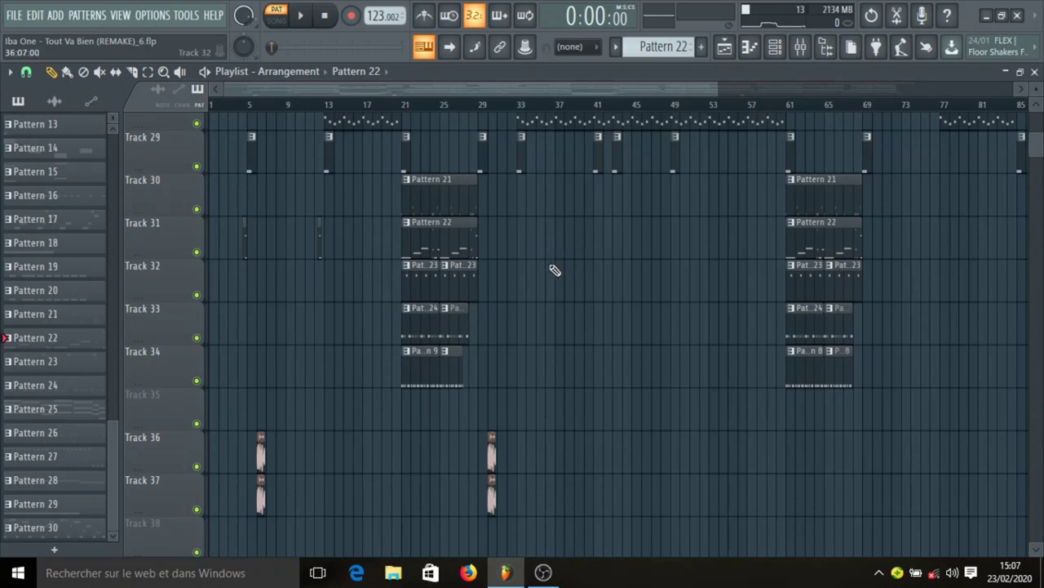
Step: Select Pattern 23 on Track 32, open its Keef Snare #2 notes in the piano roll and play them
{"action": "scroll", "coordinate": [514, 296], "scroll_direction": "down", "scroll_amount": 2}
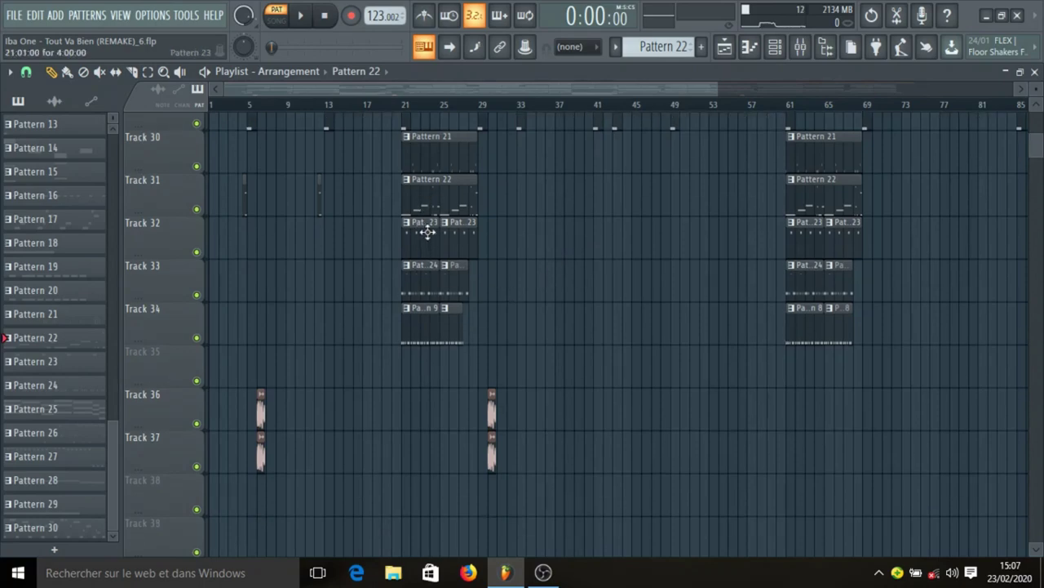
{"action": "left_click", "coordinate": [428, 233]}
{"action": "left_click", "coordinate": [776, 47]}
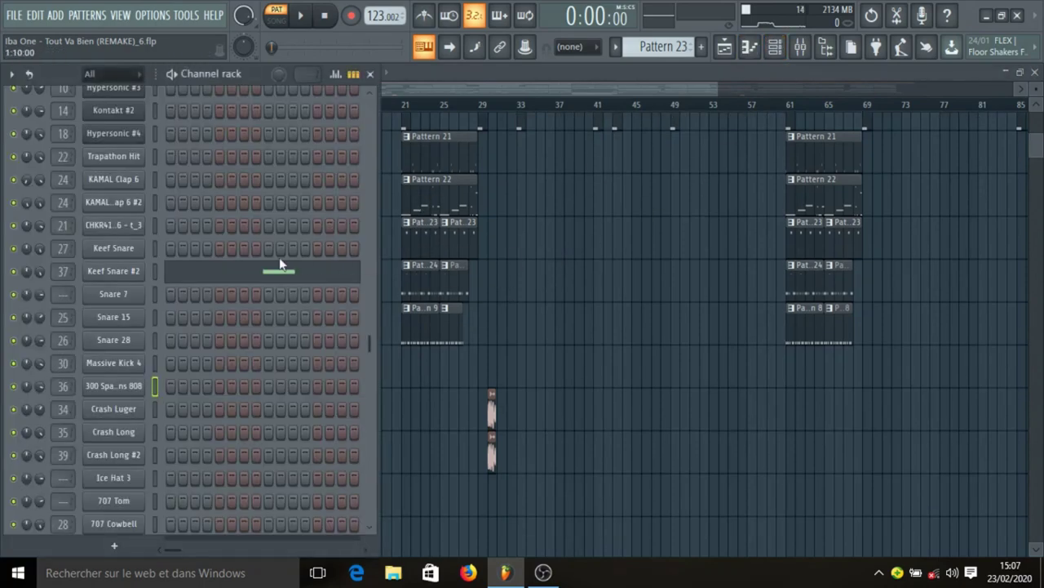
{"action": "left_click", "coordinate": [225, 272]}
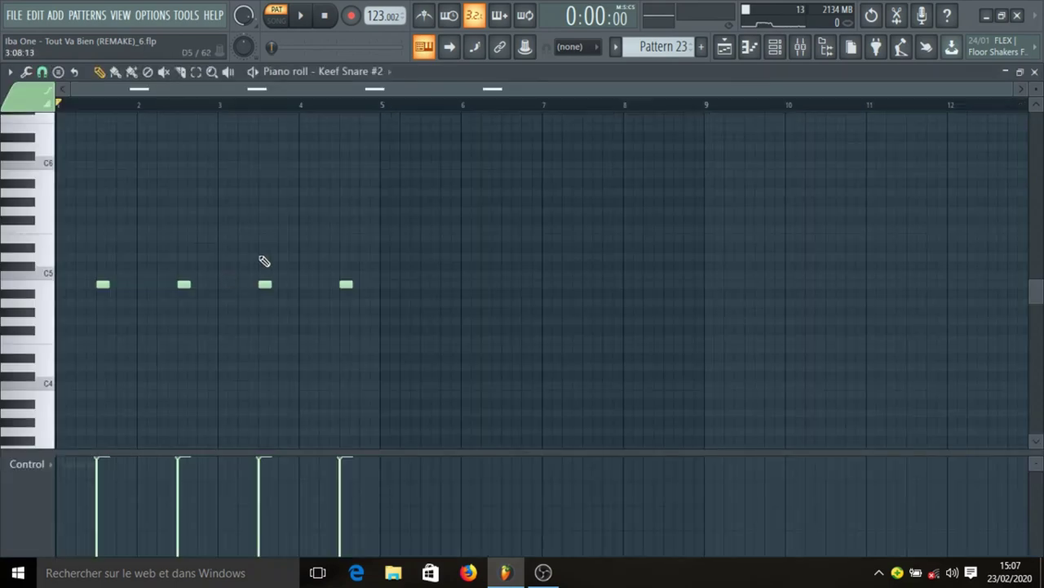
{"action": "key", "text": "space"}
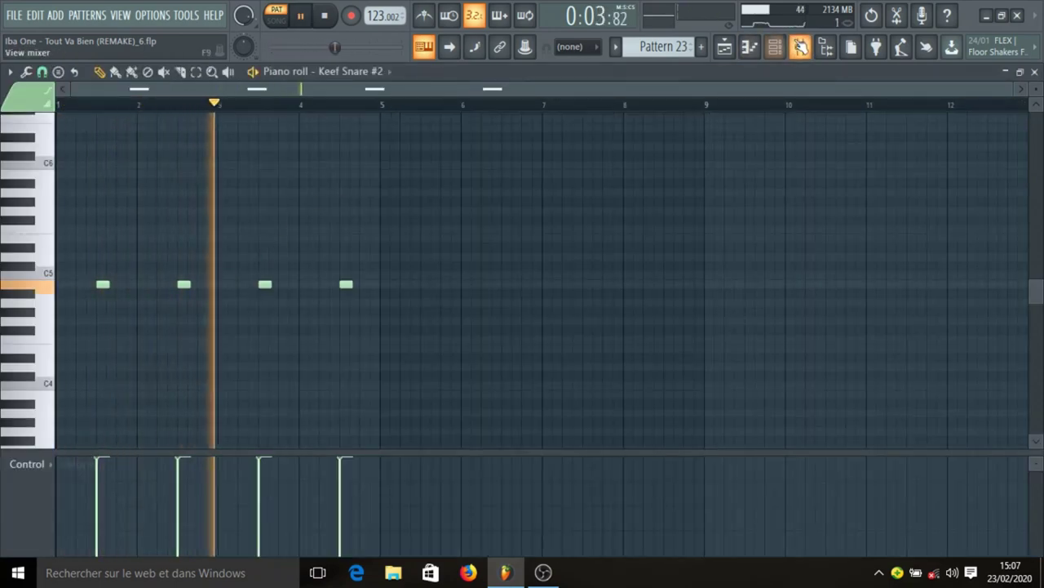
Step: Stop playback in the mixer, inspect the Fruity Stereo Enhancer and its presets on Insert 37, and return to the playlist
{"action": "left_click", "coordinate": [800, 46]}
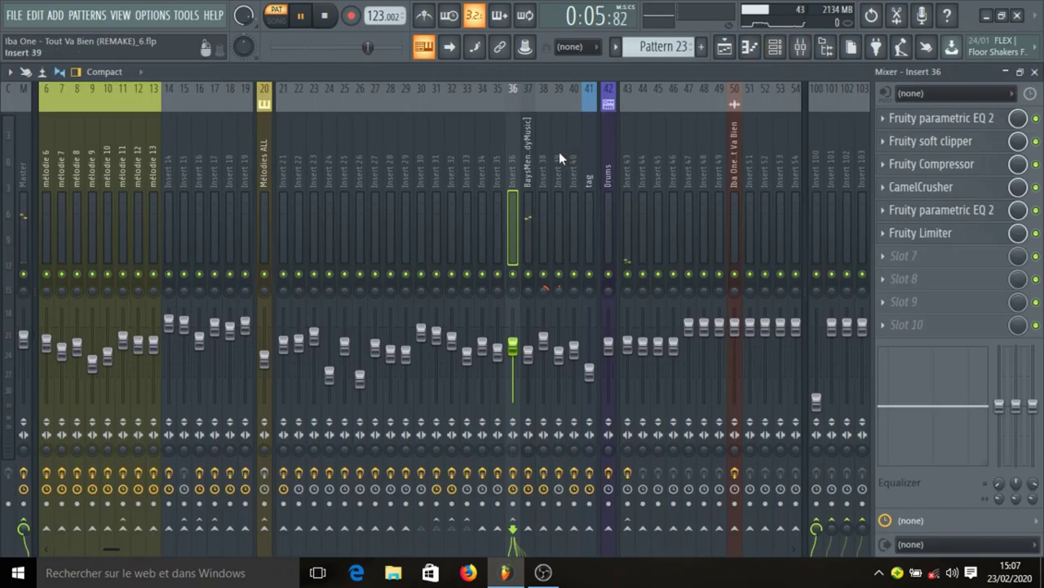
{"action": "key", "text": "space"}
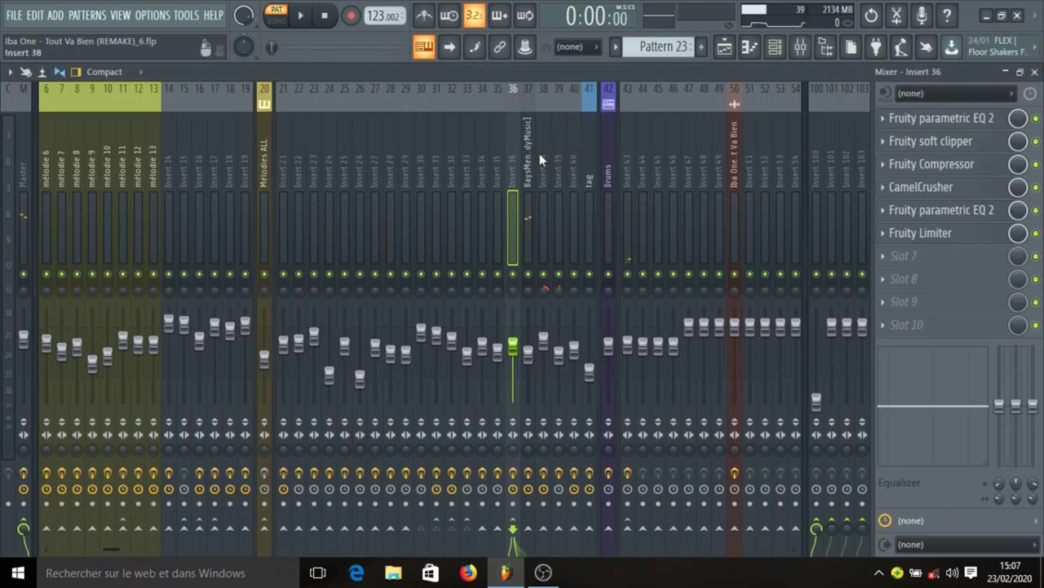
{"action": "left_click", "coordinate": [532, 151]}
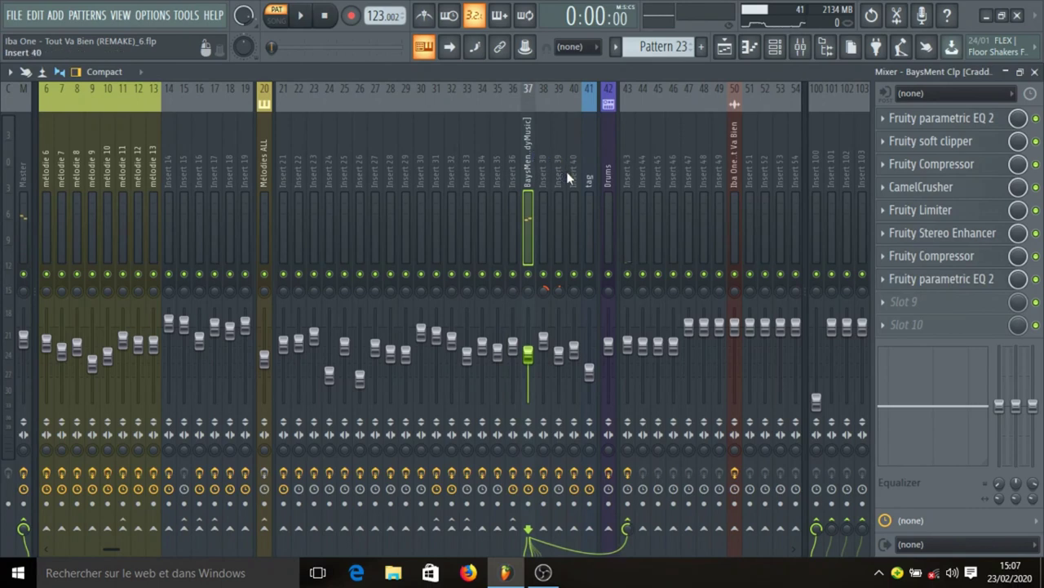
{"action": "left_click", "coordinate": [943, 233]}
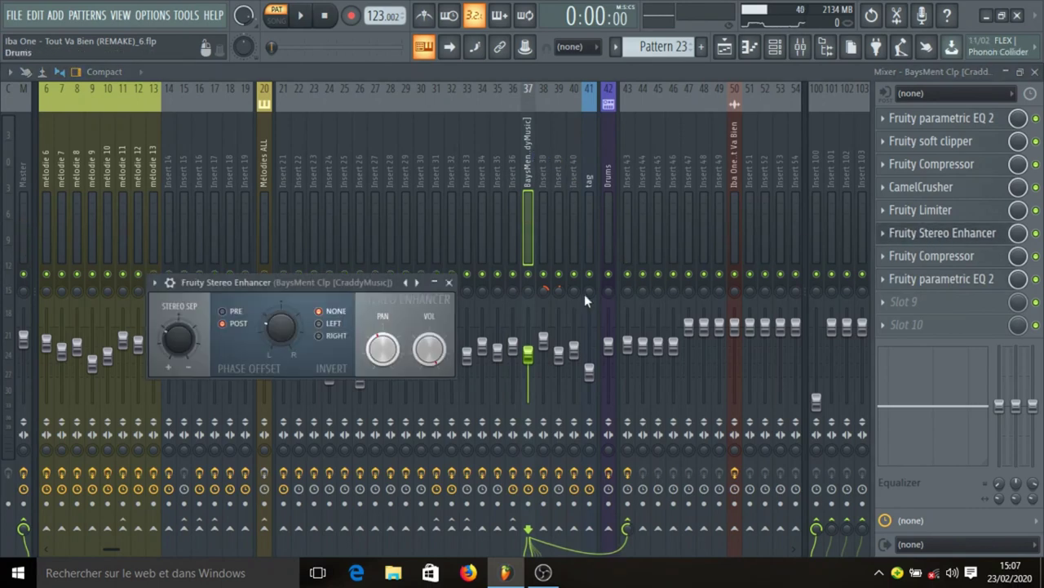
{"action": "right_click", "coordinate": [419, 285]}
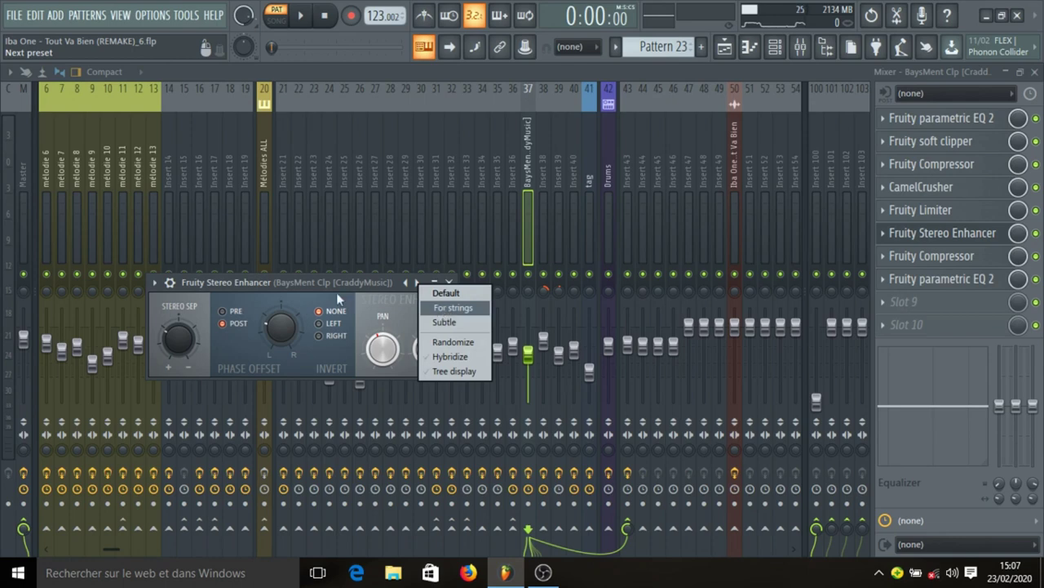
{"action": "left_click", "coordinate": [267, 280]}
{"action": "left_click", "coordinate": [448, 282]}
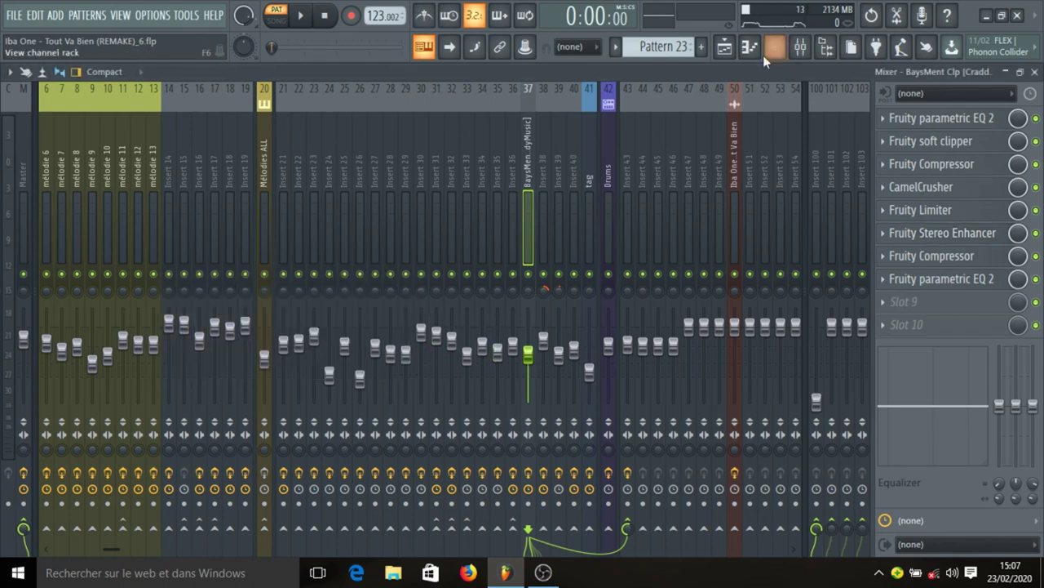
{"action": "left_click", "coordinate": [724, 48]}
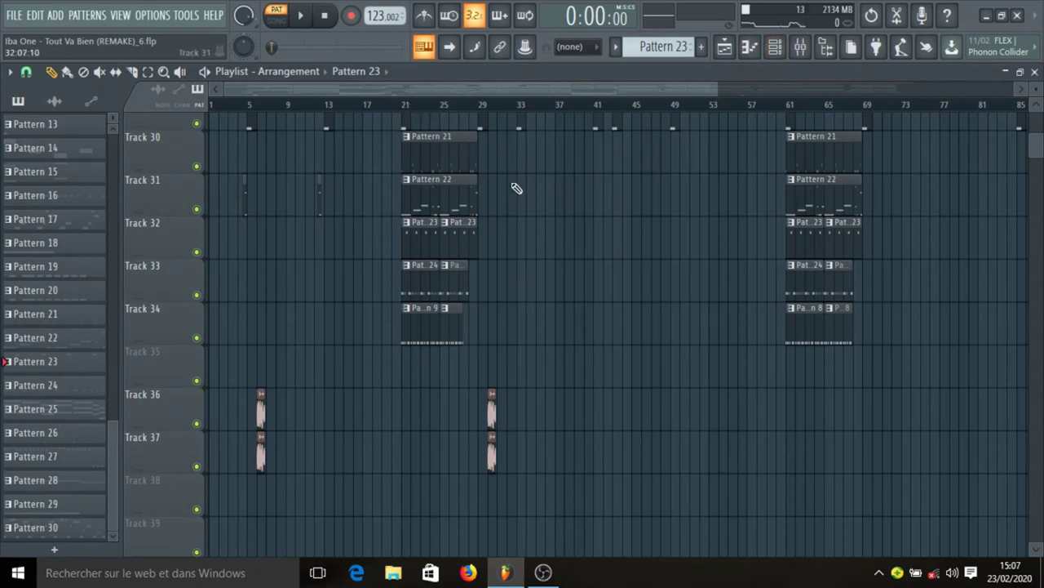
Step: Select Pattern 24 on Track 33 and open its Daze Hi Hat notes in the piano roll
{"action": "scroll", "coordinate": [517, 191], "scroll_direction": "down", "scroll_amount": 1}
{"action": "left_click", "coordinate": [413, 237]}
{"action": "left_click", "coordinate": [775, 47]}
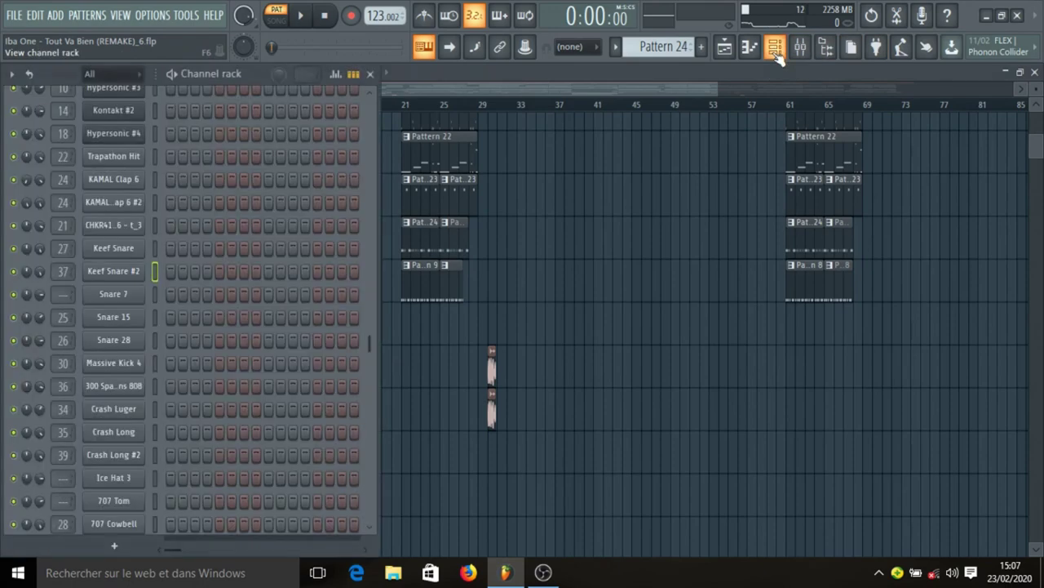
{"action": "scroll", "coordinate": [296, 304], "scroll_direction": "down", "scroll_amount": 5}
{"action": "left_click", "coordinate": [275, 327]}
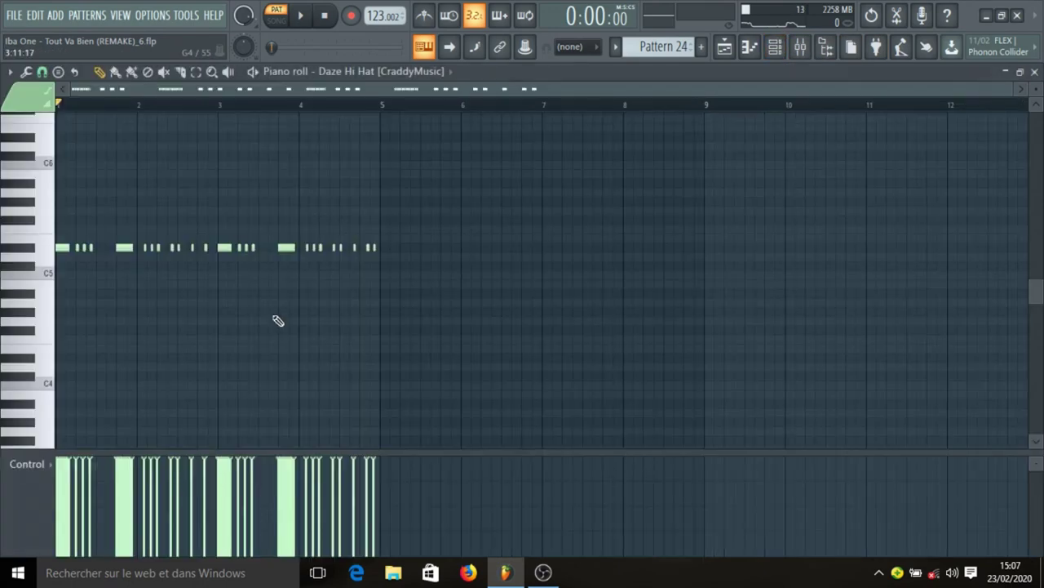
Step: Check the Daze Hi Hat channel settings, then play its Pattern 24 notes in the piano roll
{"action": "left_click", "coordinate": [776, 48]}
{"action": "left_click", "coordinate": [117, 323]}
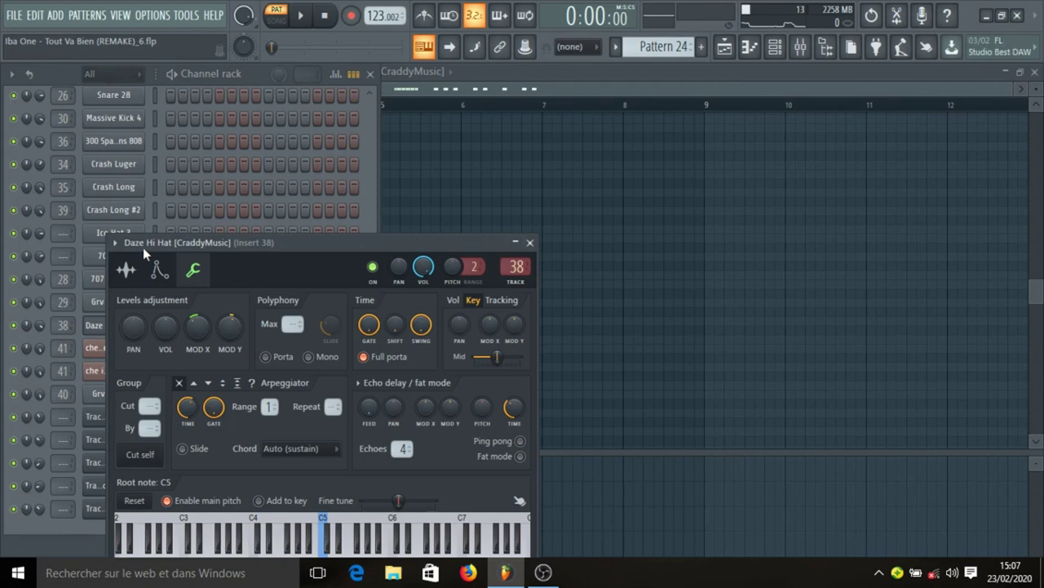
{"action": "left_click", "coordinate": [531, 242]}
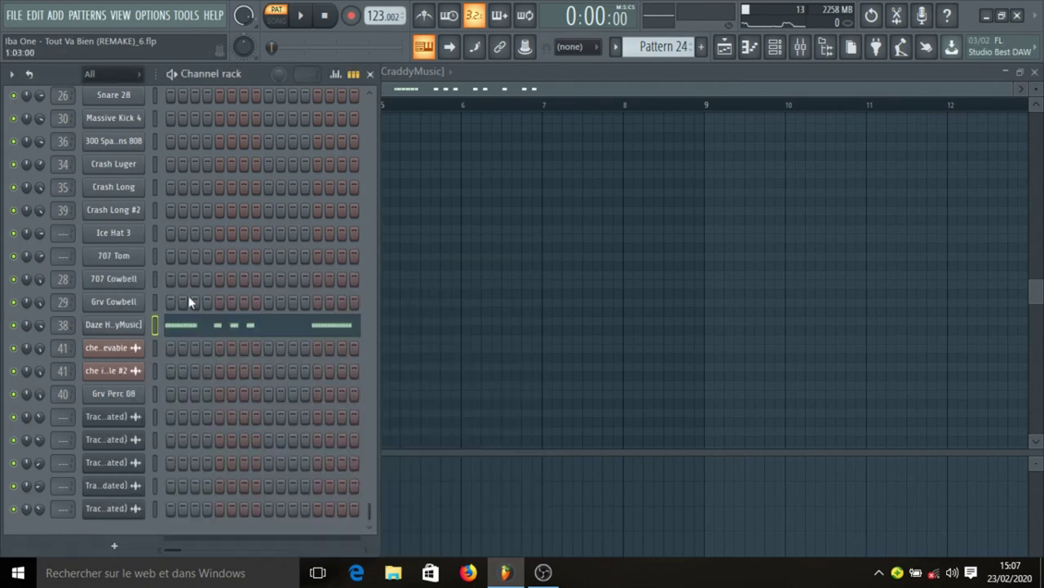
{"action": "left_click", "coordinate": [240, 325]}
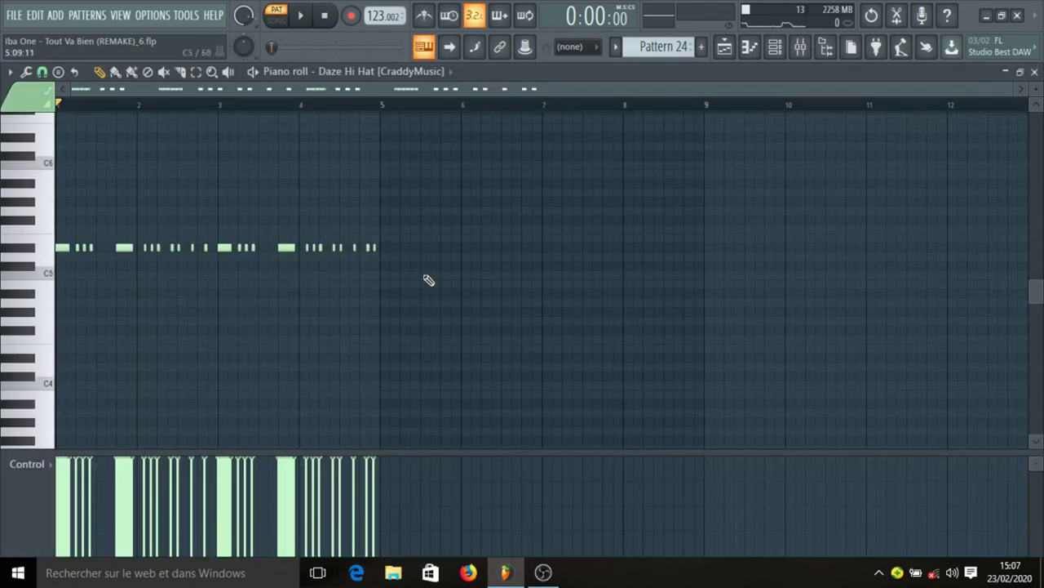
{"action": "key", "text": "space"}
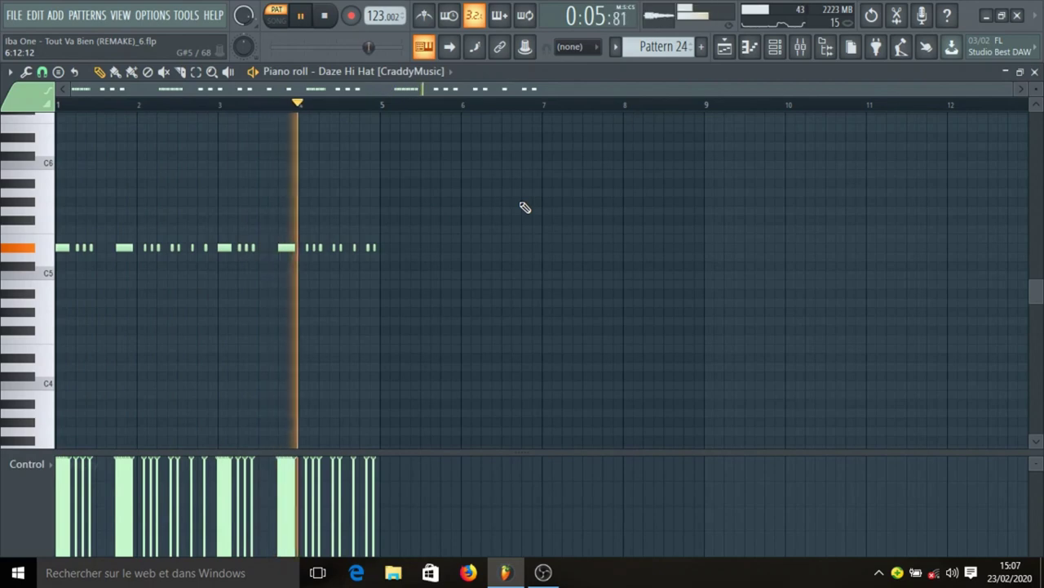
{"action": "key", "text": "space"}
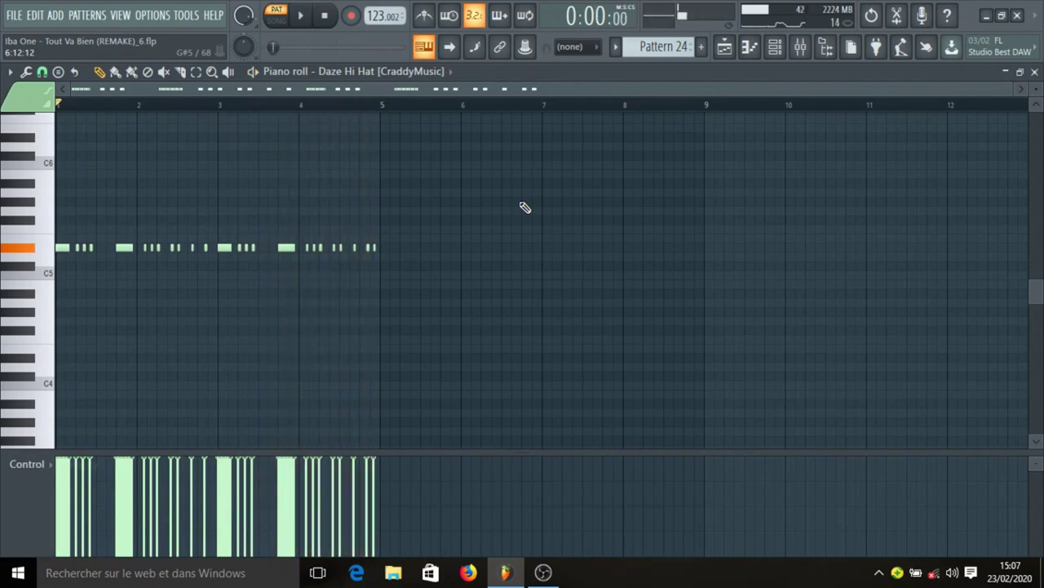
Step: Inspect the Fruity Reeverb 2 on Insert 38 in the mixer and return to the lower tracks of the playlist
{"action": "left_click", "coordinate": [800, 48]}
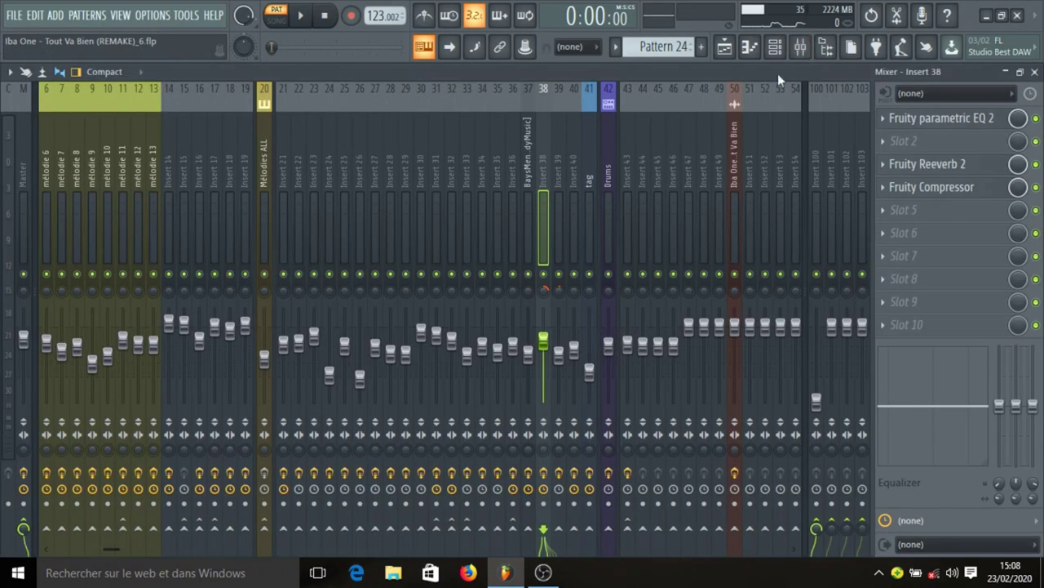
{"action": "left_click", "coordinate": [942, 169]}
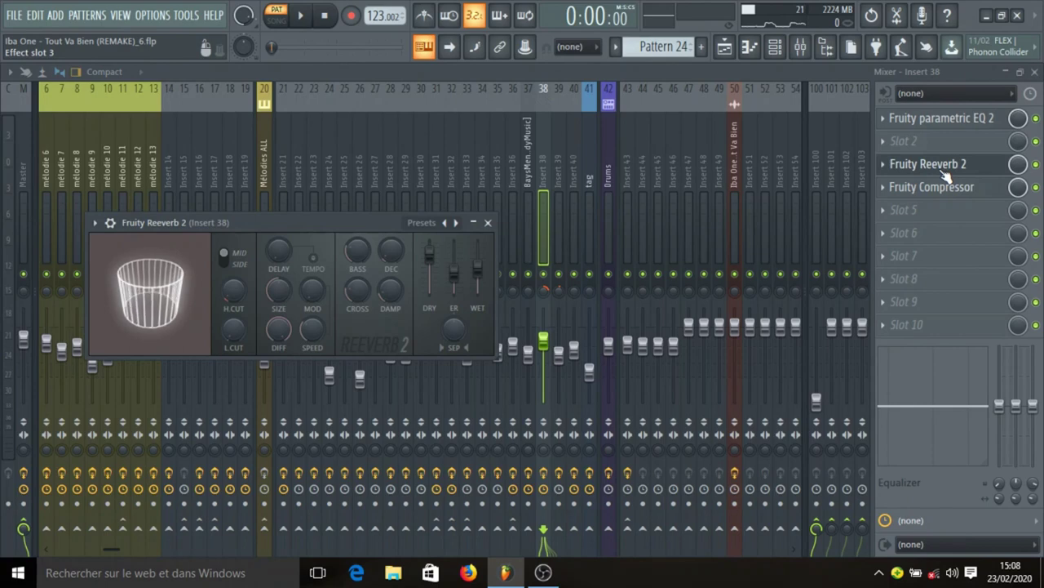
{"action": "left_click", "coordinate": [488, 222]}
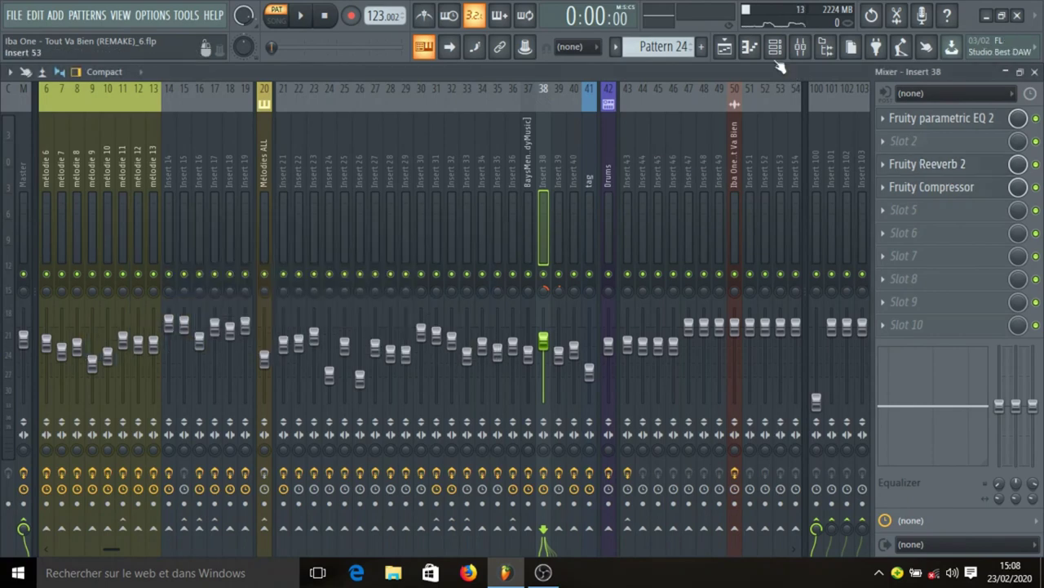
{"action": "left_click", "coordinate": [723, 54]}
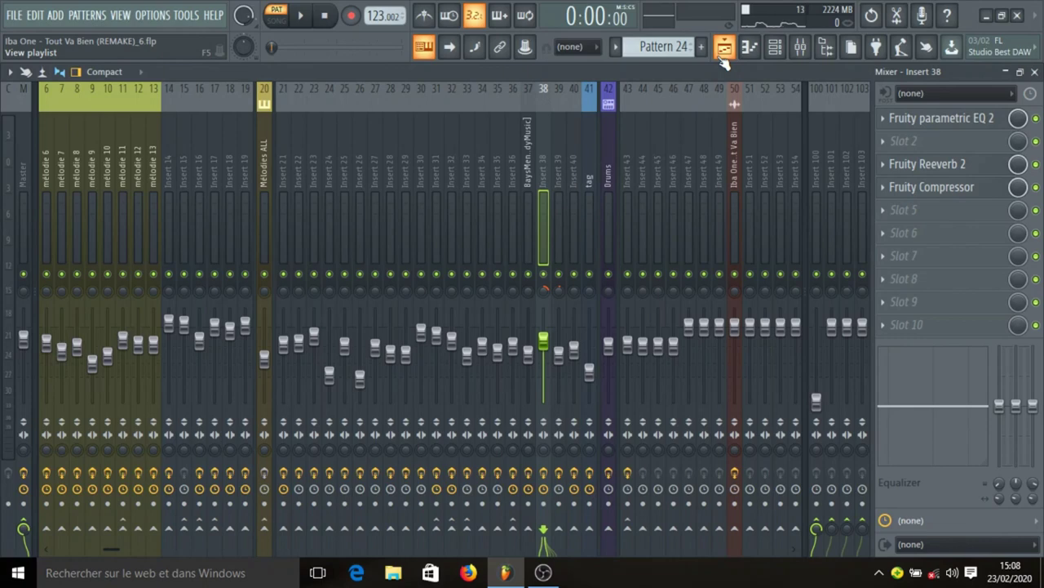
{"action": "left_click", "coordinate": [722, 57]}
{"action": "scroll", "coordinate": [457, 261], "scroll_direction": "down", "scroll_amount": 2}
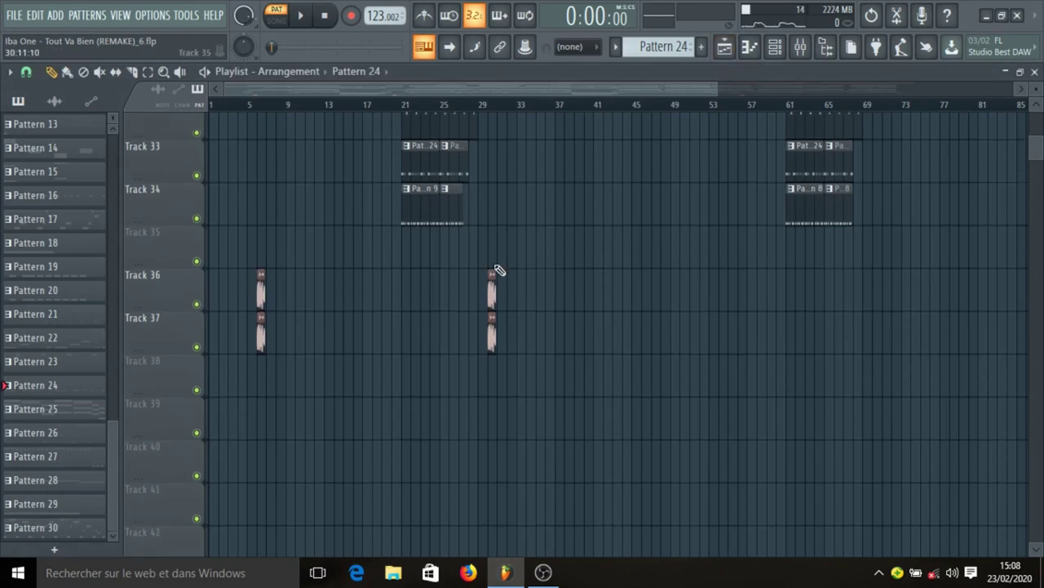
Step: Solo Tracks 36 and 37 in the playlist and play their audio clips from bar 30
{"action": "scroll", "coordinate": [500, 108], "scroll_direction": "up", "scroll_amount": 3}
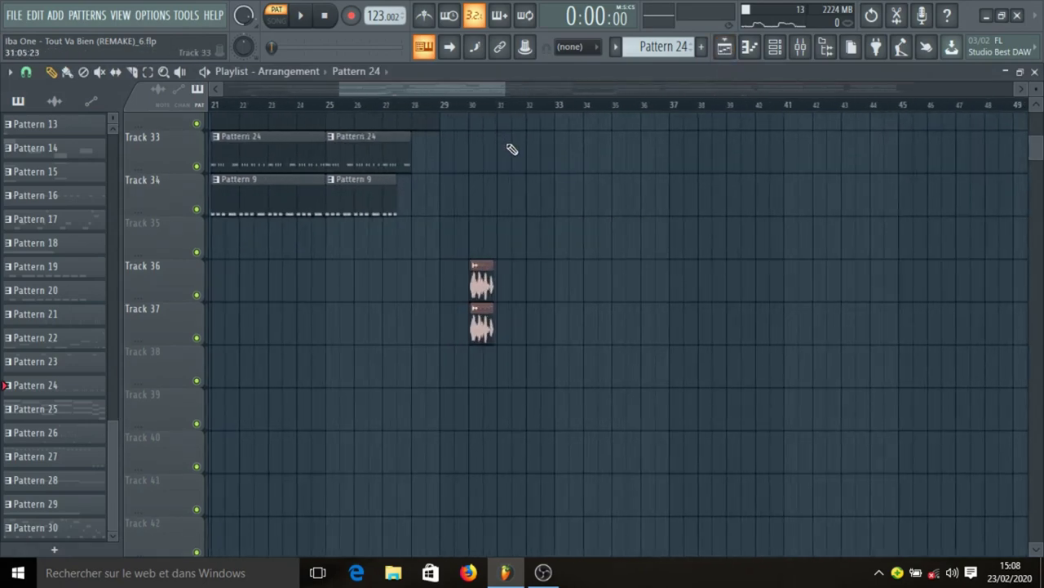
{"action": "scroll", "coordinate": [503, 133], "scroll_direction": "down", "scroll_amount": 1}
{"action": "scroll", "coordinate": [501, 118], "scroll_direction": "up", "scroll_amount": 1}
{"action": "scroll", "coordinate": [501, 110], "scroll_direction": "down", "scroll_amount": 2}
{"action": "scroll", "coordinate": [499, 117], "scroll_direction": "down", "scroll_amount": 3}
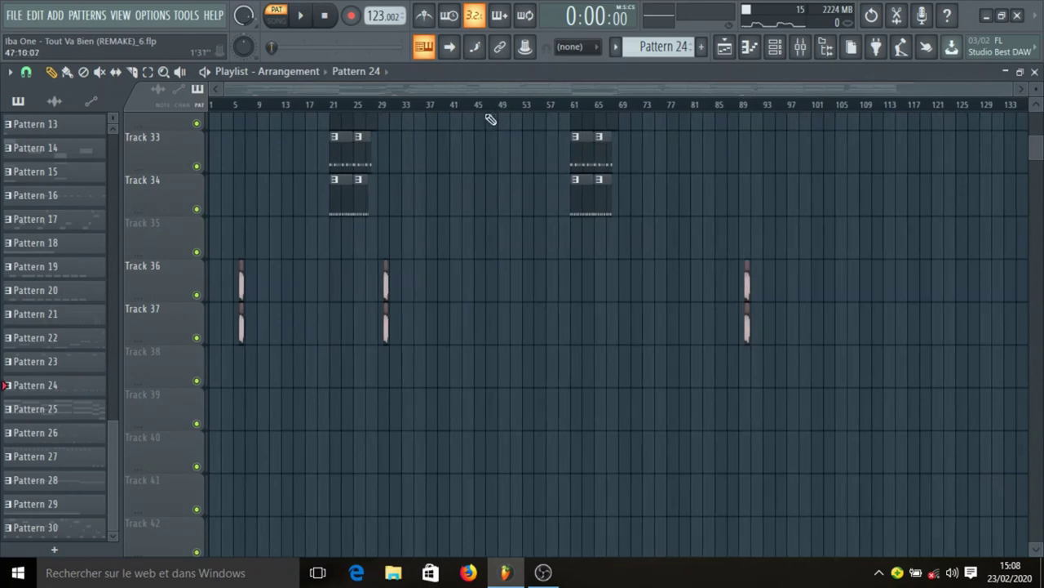
{"action": "scroll", "coordinate": [412, 113], "scroll_direction": "up", "scroll_amount": 4}
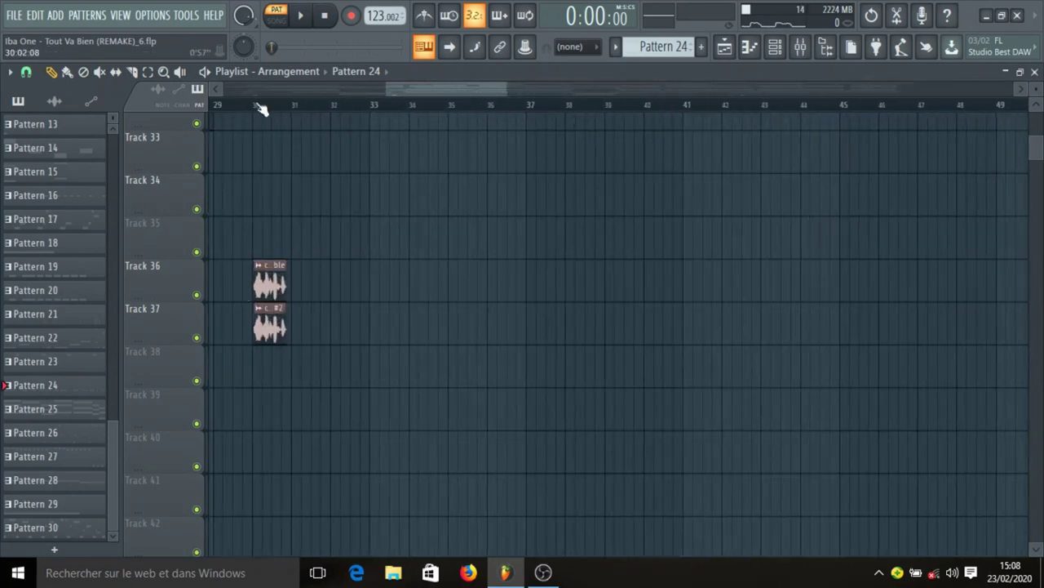
{"action": "left_click", "coordinate": [255, 105]}
{"action": "right_click", "coordinate": [195, 294]}
{"action": "left_click", "coordinate": [196, 338]}
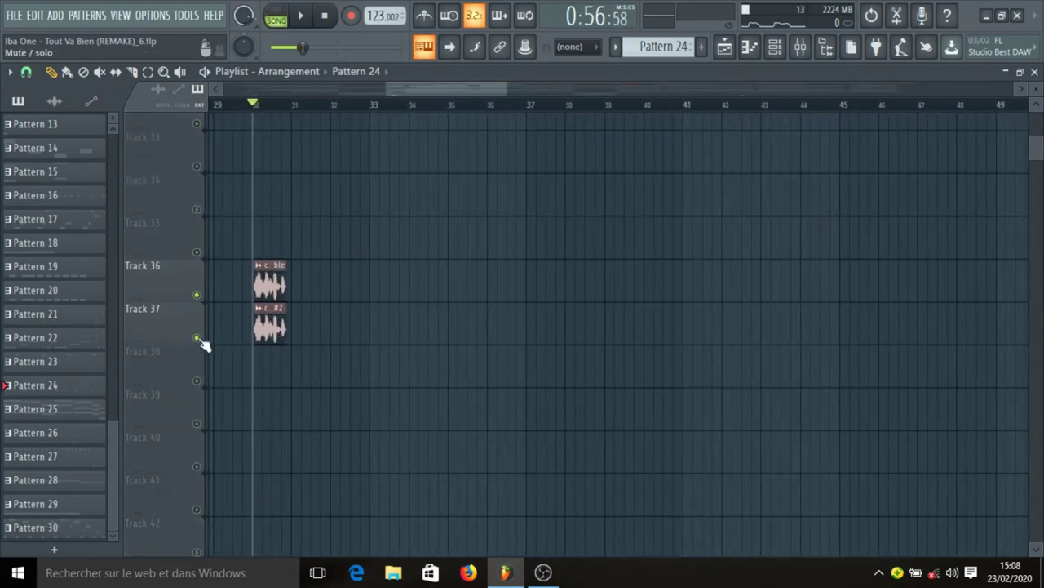
{"action": "key", "text": "space"}
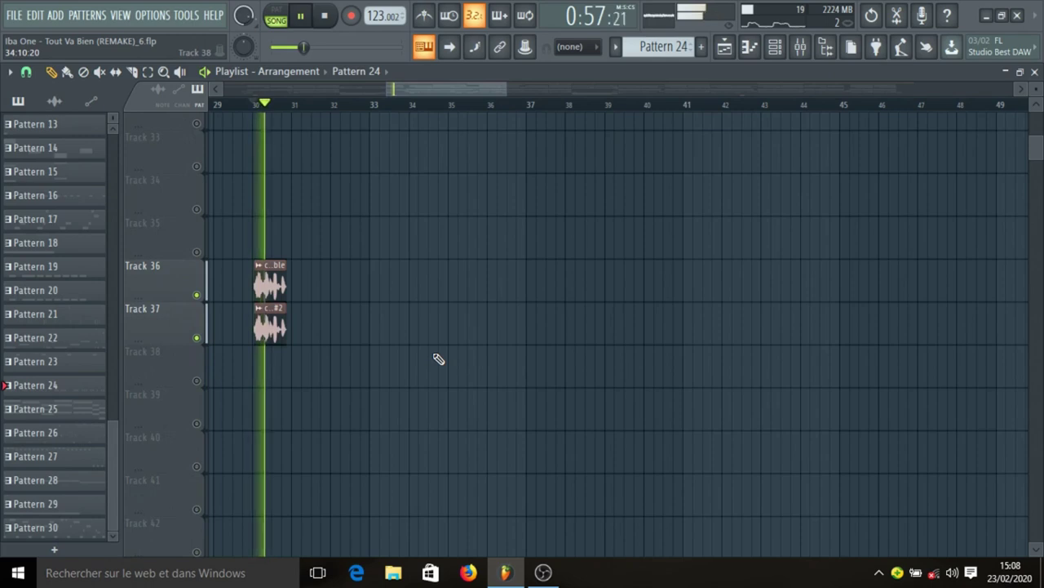
Step: Select the che is unbelievable clip on Track 36, then stop playback and select the tag insert in the mixer
{"action": "left_click", "coordinate": [271, 279]}
{"action": "left_click", "coordinate": [798, 46]}
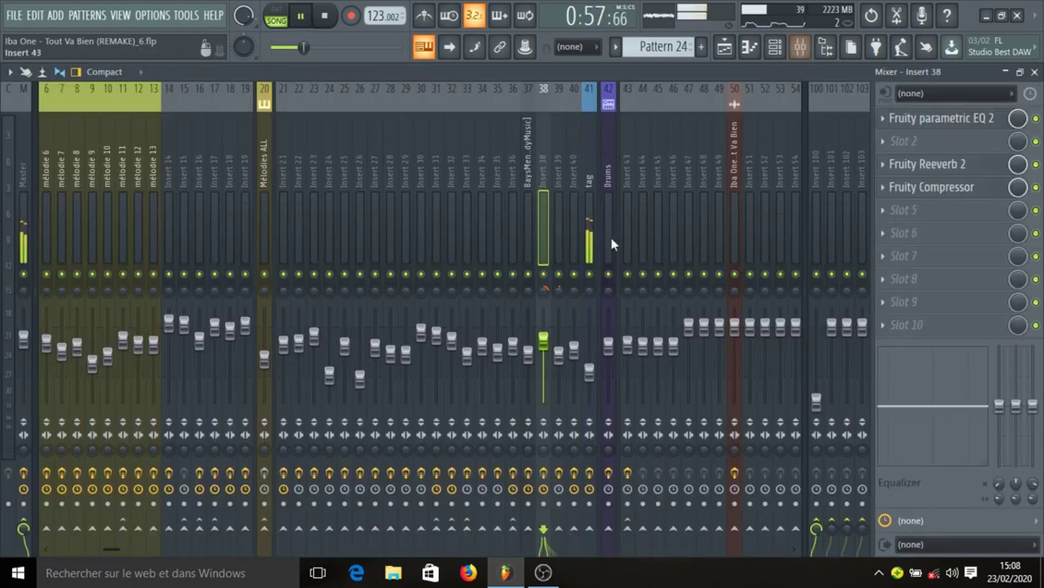
{"action": "key", "text": "space"}
{"action": "left_click", "coordinate": [592, 209]}
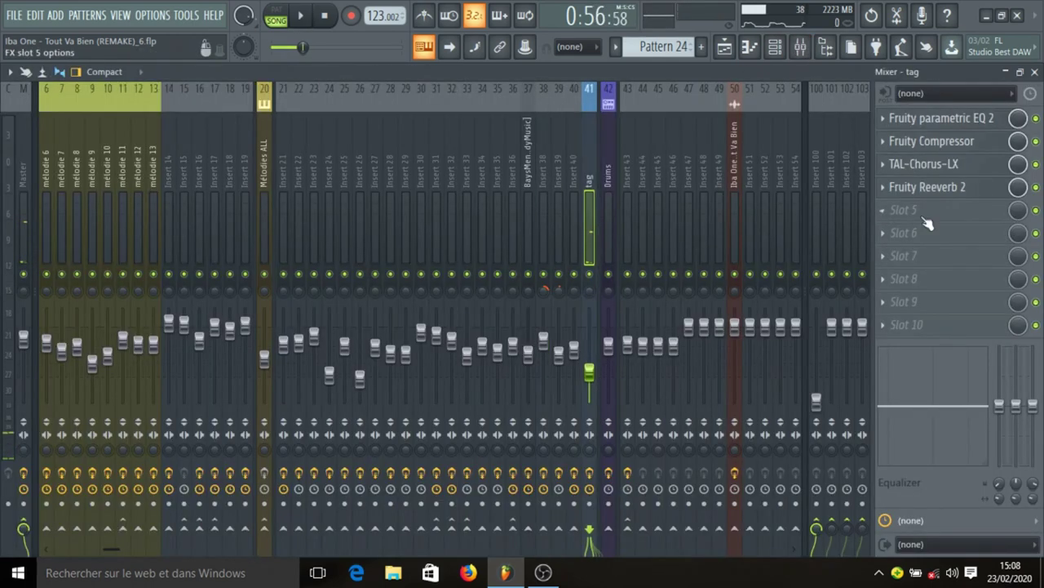
Step: Inspect the Fruity parametric EQ 2 and Fruity Compressor settings on the tag insert
{"action": "left_click", "coordinate": [972, 122]}
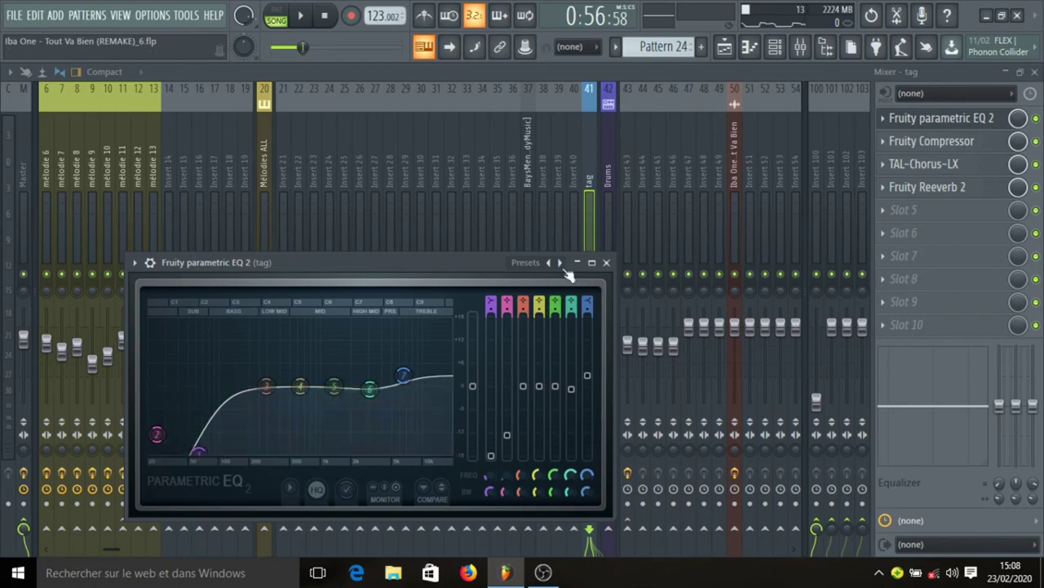
{"action": "left_click", "coordinate": [607, 263]}
{"action": "left_click", "coordinate": [931, 148]}
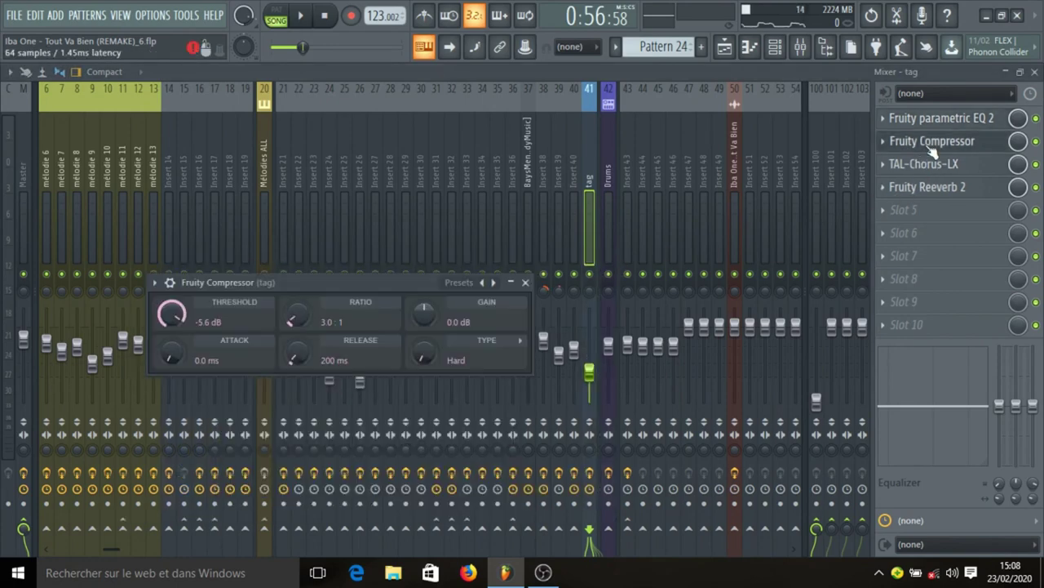
{"action": "left_click", "coordinate": [933, 150]}
Step: Inspect the TAL-Chorus-LX and Fruity Reeverb 2 settings on the tag insert
{"action": "left_click", "coordinate": [923, 165]}
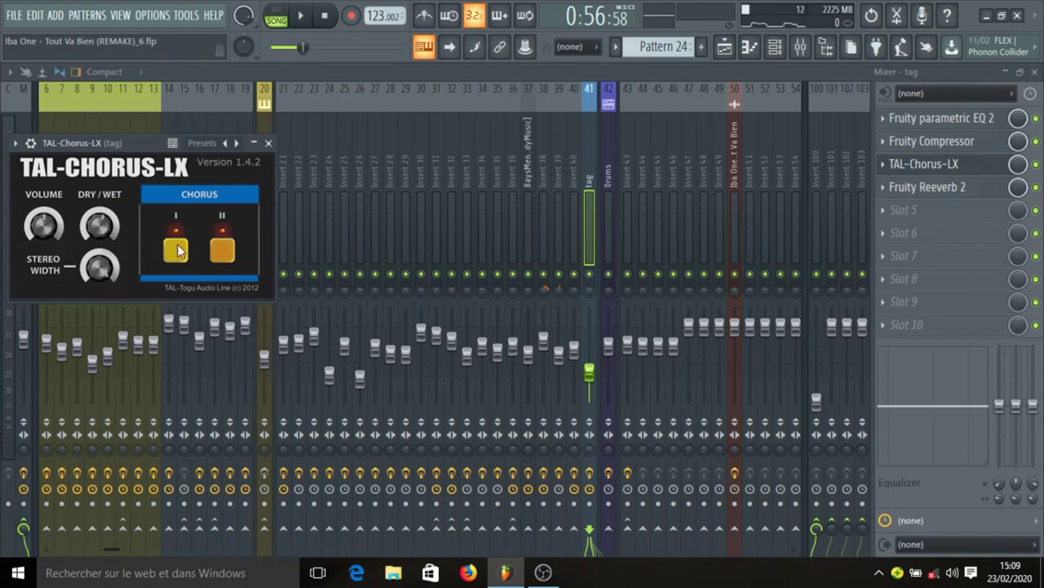
{"action": "left_click", "coordinate": [268, 143]}
{"action": "left_click", "coordinate": [928, 187]}
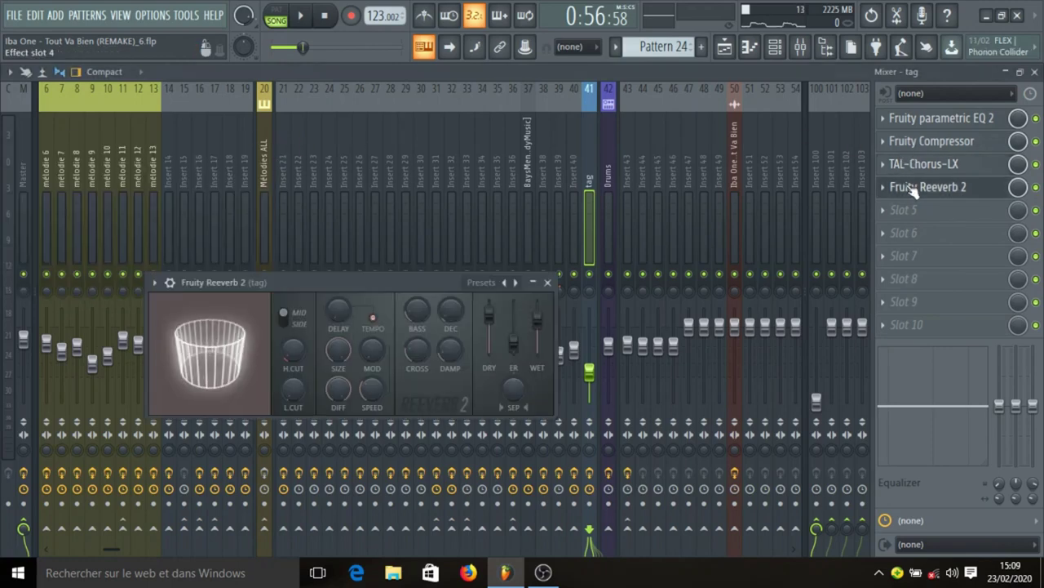
{"action": "left_click", "coordinate": [548, 282]}
Step: Return to the playlist and replay the soloed clips on Tracks 36 and 37
{"action": "left_click", "coordinate": [725, 47]}
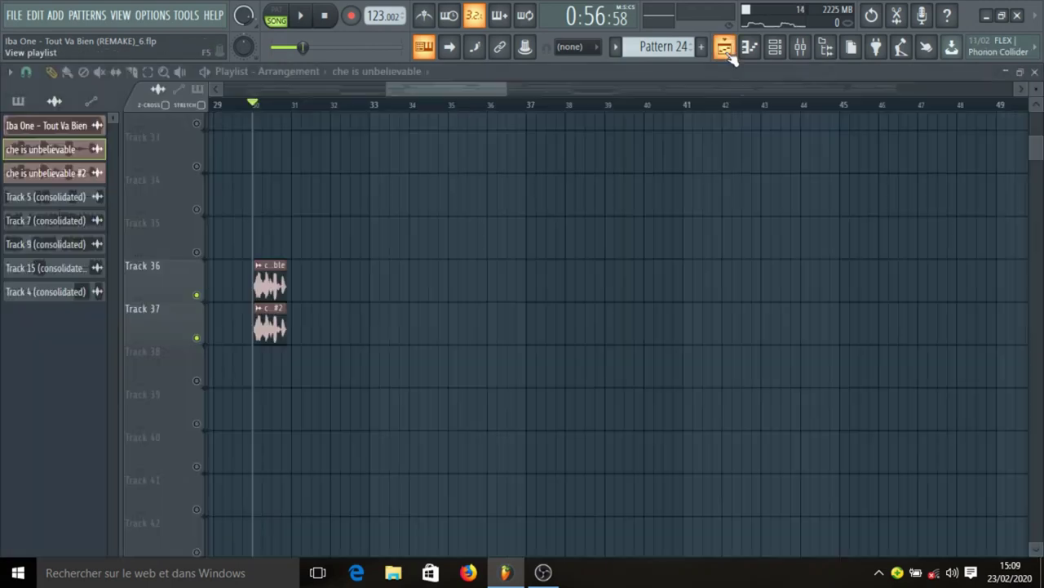
{"action": "key", "text": "space"}
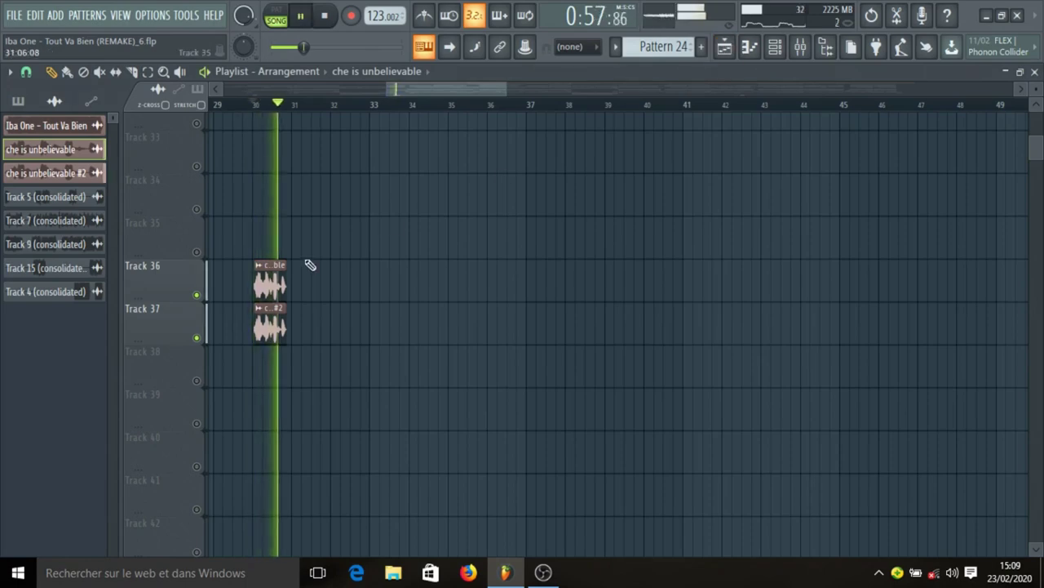
{"action": "key", "text": "space"}
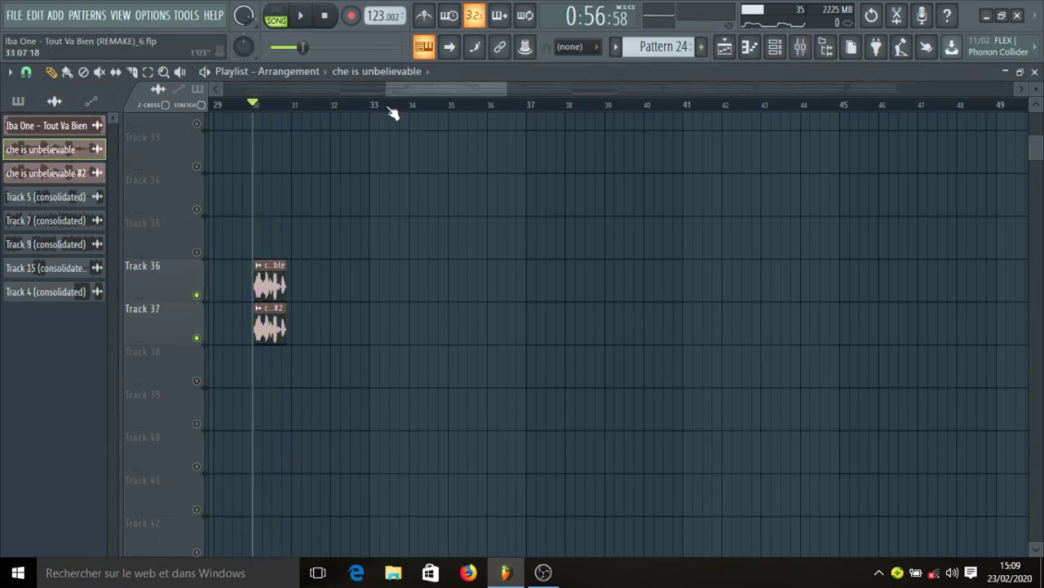
Step: Turn off soloing so all playlist tracks are active and reset the song position to the start
{"action": "scroll", "coordinate": [391, 113], "scroll_direction": "down", "scroll_amount": 5}
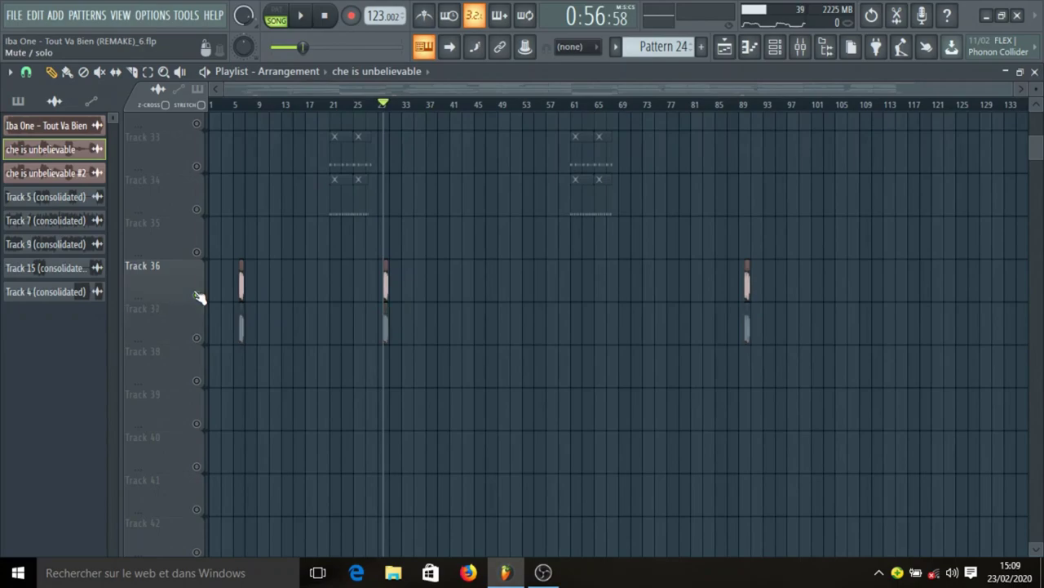
{"action": "scroll", "coordinate": [481, 163], "scroll_direction": "up", "scroll_amount": 6}
{"action": "scroll", "coordinate": [478, 159], "scroll_direction": "up", "scroll_amount": 2}
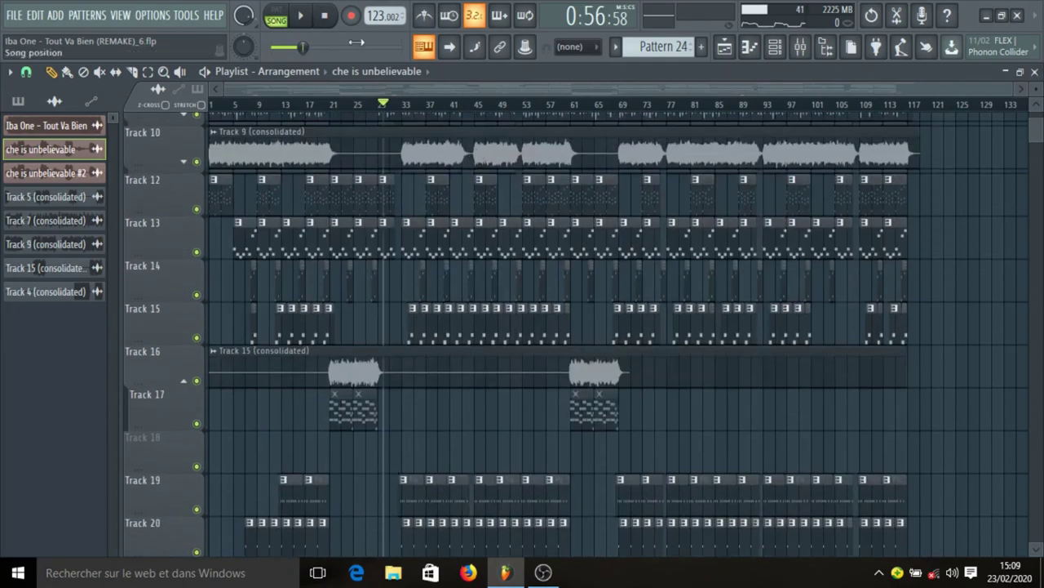
{"action": "left_click", "coordinate": [328, 16]}
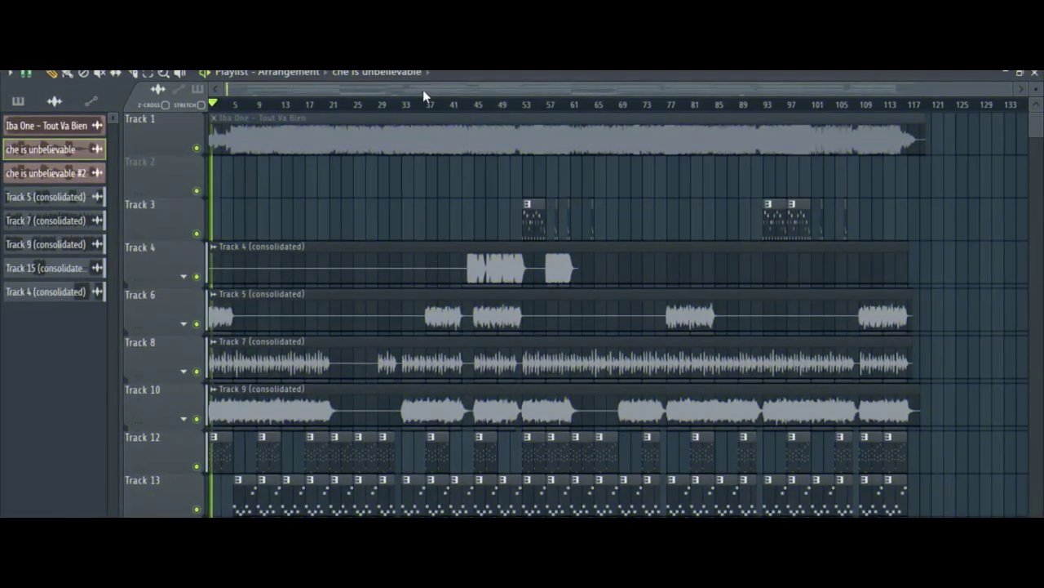
Step: Play the full song from the start and review the arrangement from the melody tracks down to Track 30
{"action": "scroll", "coordinate": [321, 205], "scroll_direction": "down", "scroll_amount": 4}
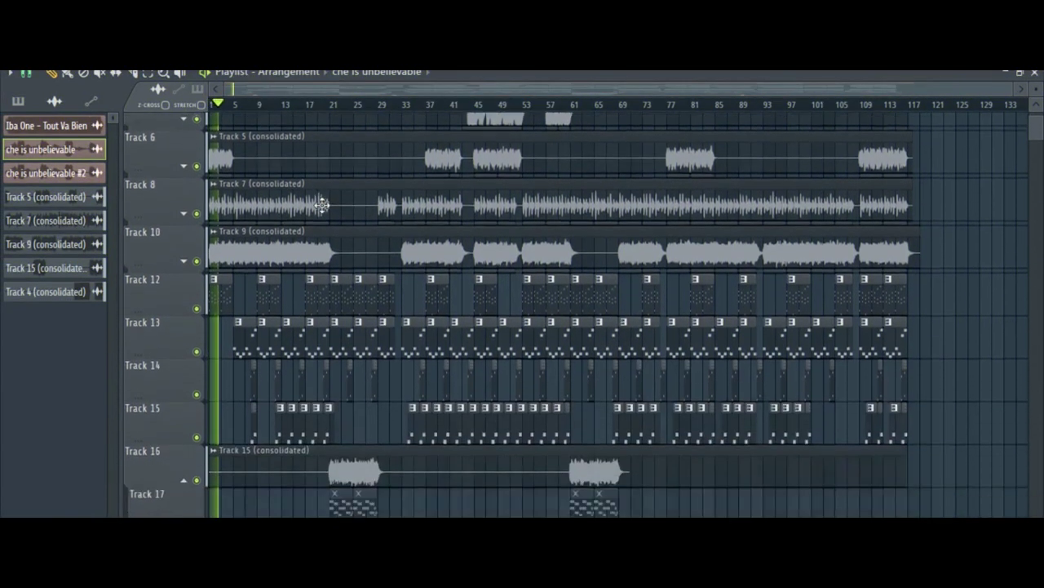
{"action": "scroll", "coordinate": [322, 205], "scroll_direction": "down", "scroll_amount": 1}
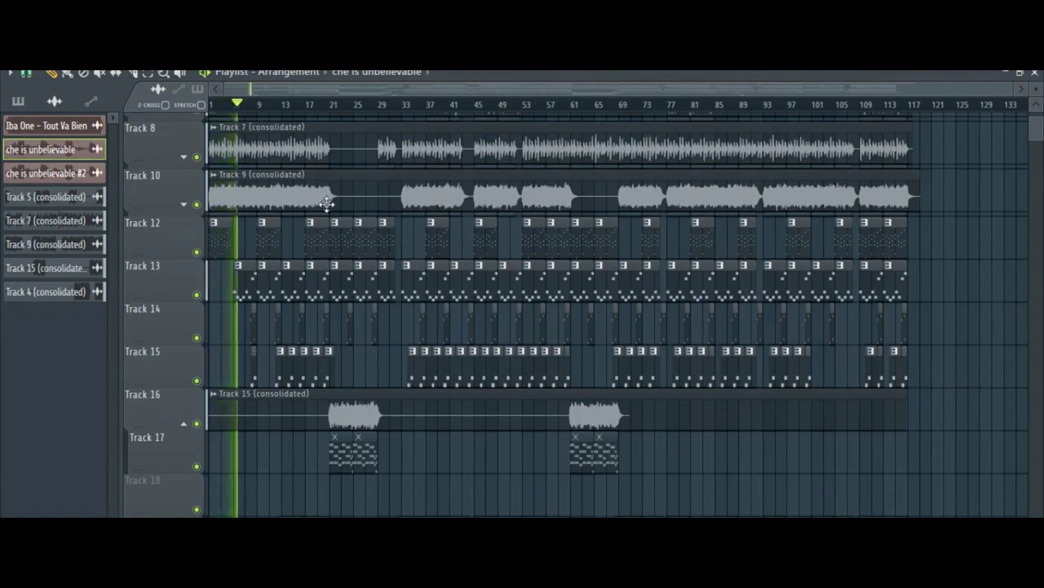
{"action": "scroll", "coordinate": [327, 311], "scroll_direction": "down", "scroll_amount": 4}
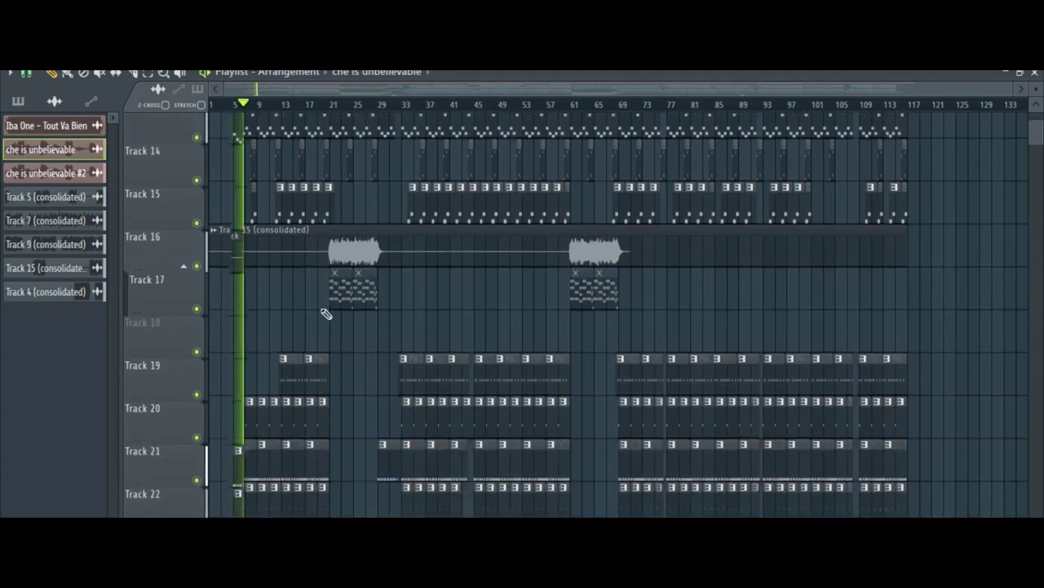
{"action": "scroll", "coordinate": [324, 312], "scroll_direction": "down", "scroll_amount": 4}
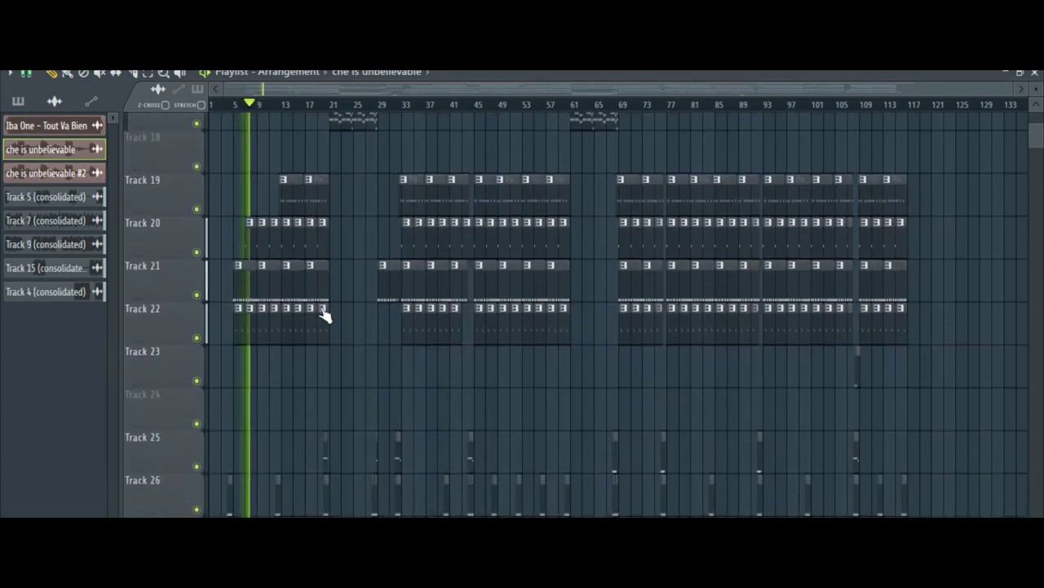
{"action": "scroll", "coordinate": [324, 314], "scroll_direction": "down", "scroll_amount": 4}
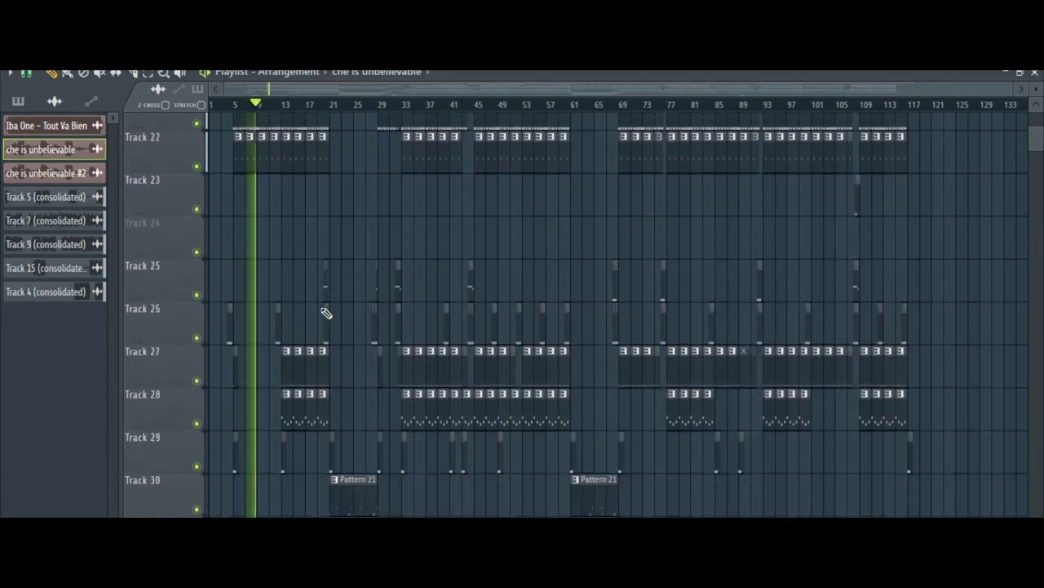
{"action": "scroll", "coordinate": [298, 166], "scroll_direction": "up", "scroll_amount": 10}
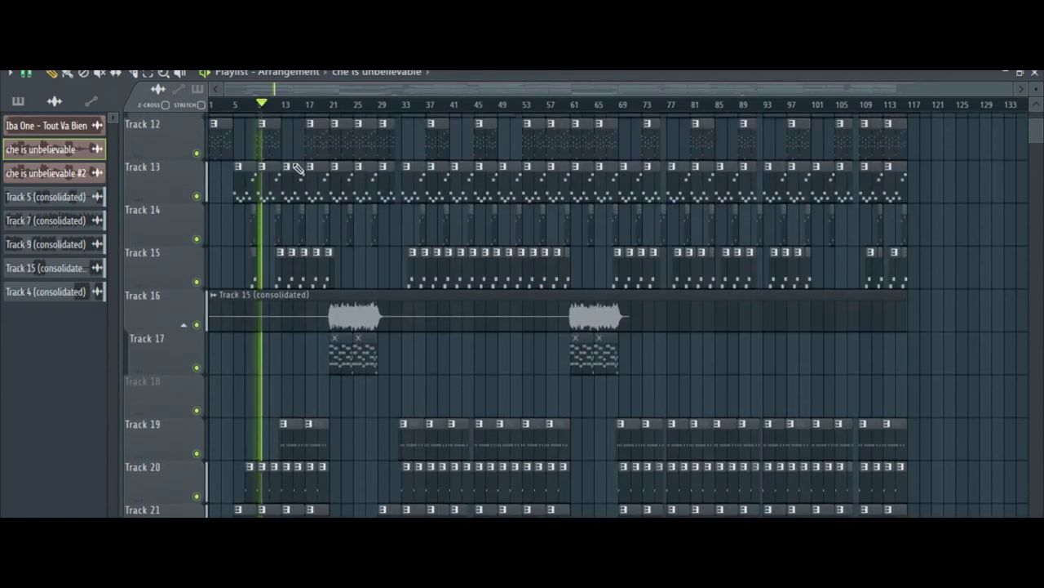
Step: Expand the Track 8 group in the playlist to show its Track 9 pattern clips
{"action": "left_click_drag", "start_coordinate": [196, 340], "coordinate": [186, 343]}
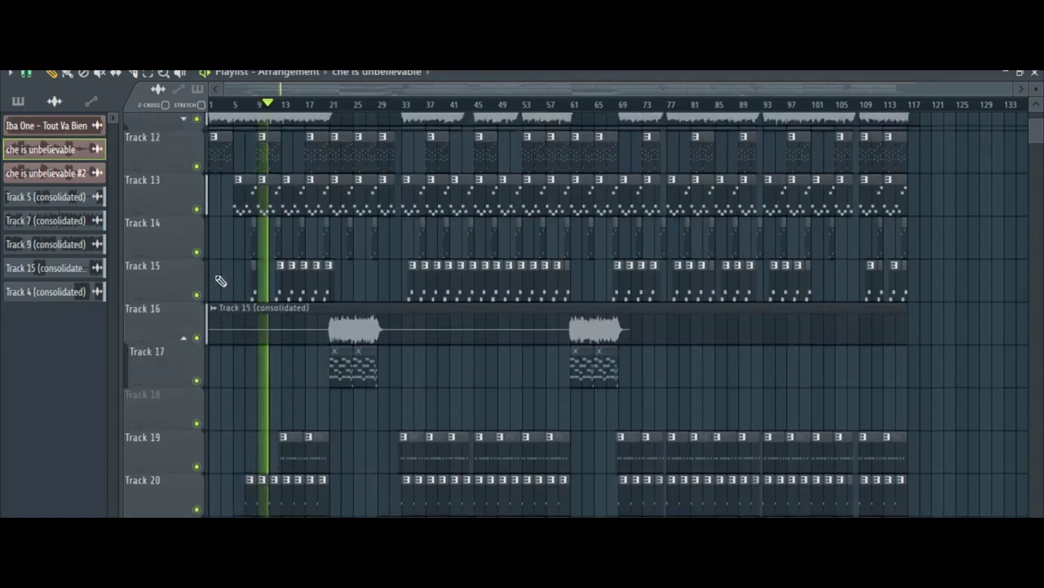
{"action": "scroll", "coordinate": [214, 273], "scroll_direction": "up", "scroll_amount": 5}
{"action": "left_click", "coordinate": [189, 287]}
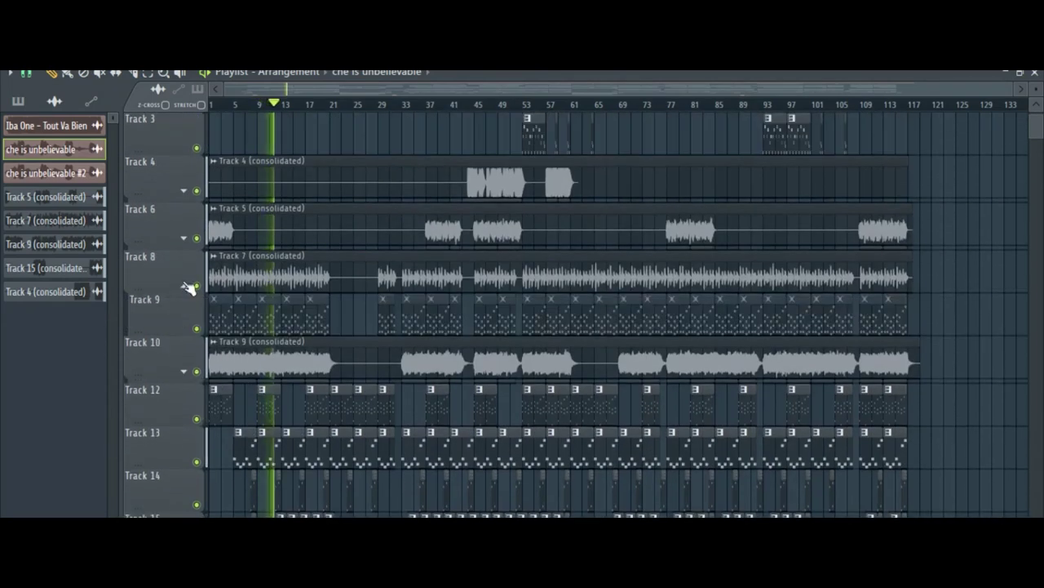
Step: Follow the song's playback through the pattern clips on Tracks 19 to 34, from about bar 12 to bar 23
{"action": "scroll", "coordinate": [188, 288], "scroll_direction": "down", "scroll_amount": 8}
{"action": "scroll", "coordinate": [298, 111], "scroll_direction": "up", "scroll_amount": 2}
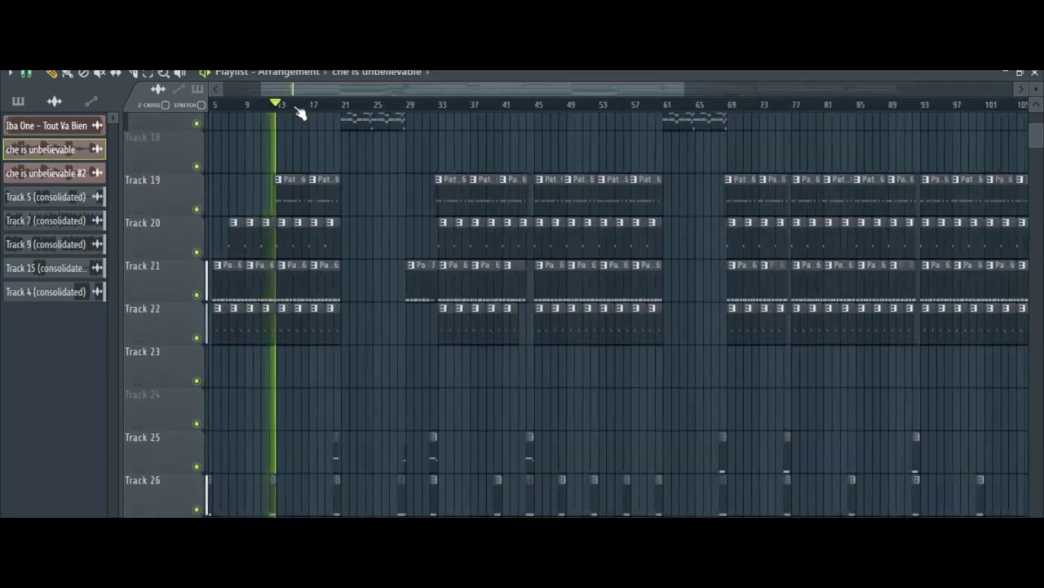
{"action": "scroll", "coordinate": [299, 110], "scroll_direction": "up", "scroll_amount": 4}
{"action": "scroll", "coordinate": [304, 100], "scroll_direction": "up", "scroll_amount": 1}
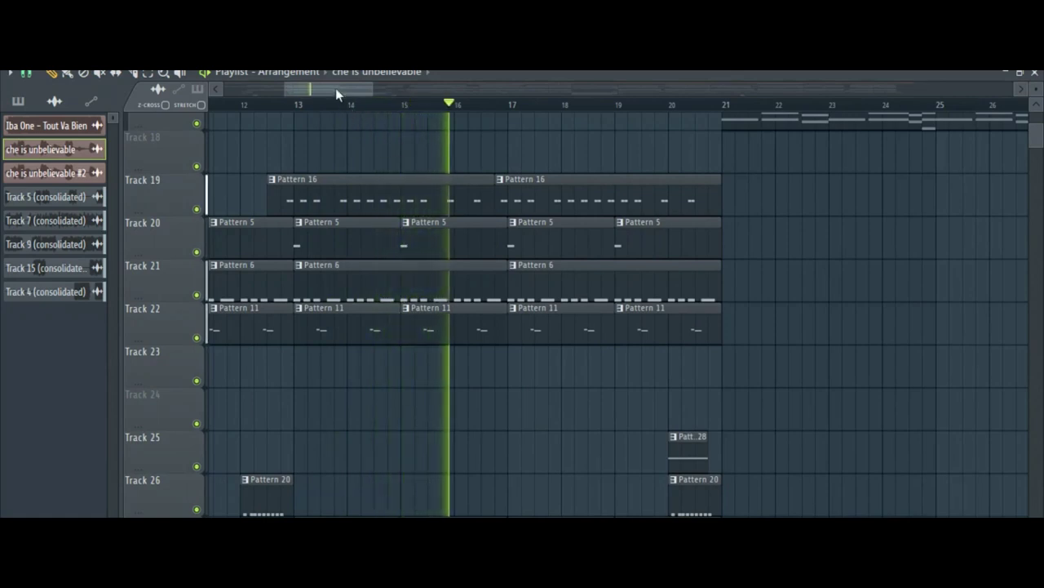
{"action": "left_click_drag", "start_coordinate": [334, 87], "coordinate": [364, 93]}
{"action": "scroll", "coordinate": [532, 220], "scroll_direction": "down", "scroll_amount": 2}
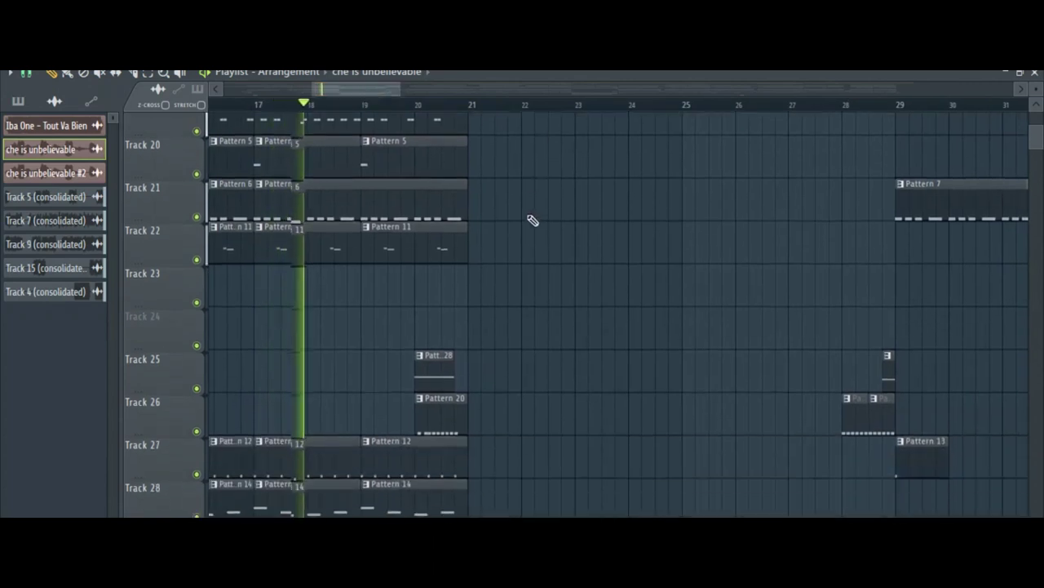
{"action": "scroll", "coordinate": [532, 220], "scroll_direction": "down", "scroll_amount": 1}
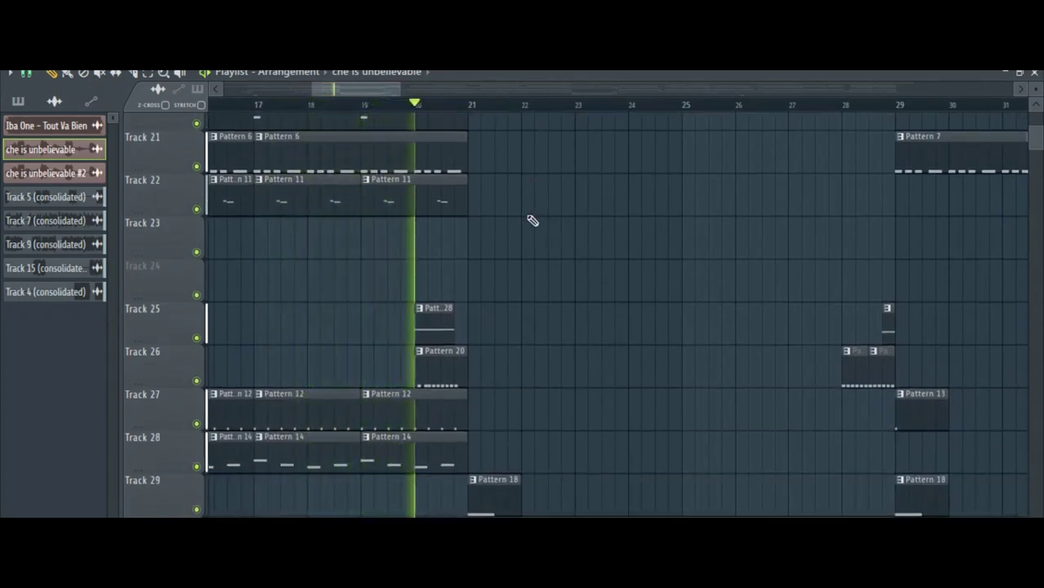
{"action": "scroll", "coordinate": [532, 220], "scroll_direction": "down", "scroll_amount": 6}
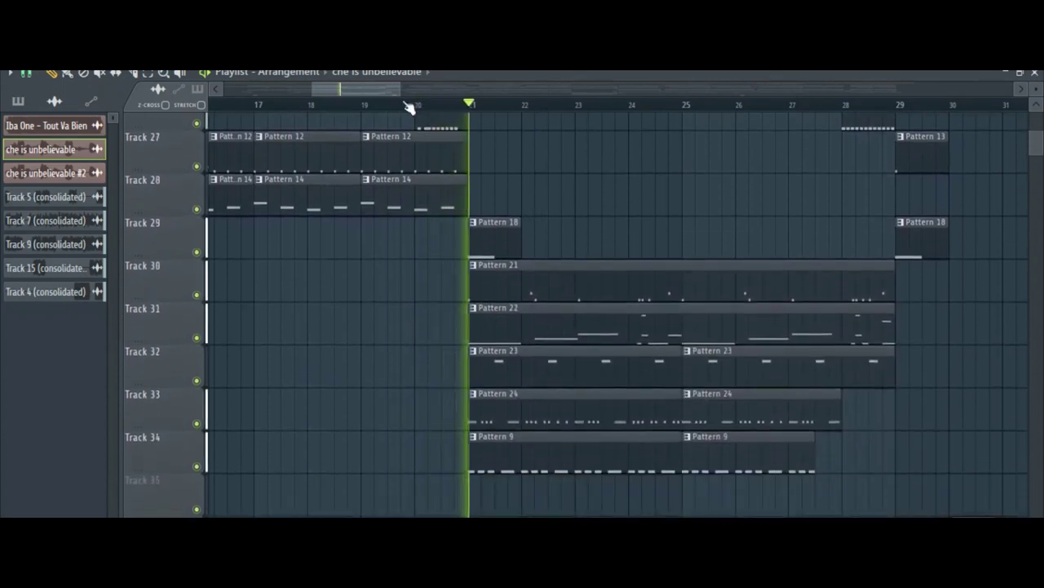
{"action": "left_click_drag", "start_coordinate": [366, 89], "coordinate": [390, 90]}
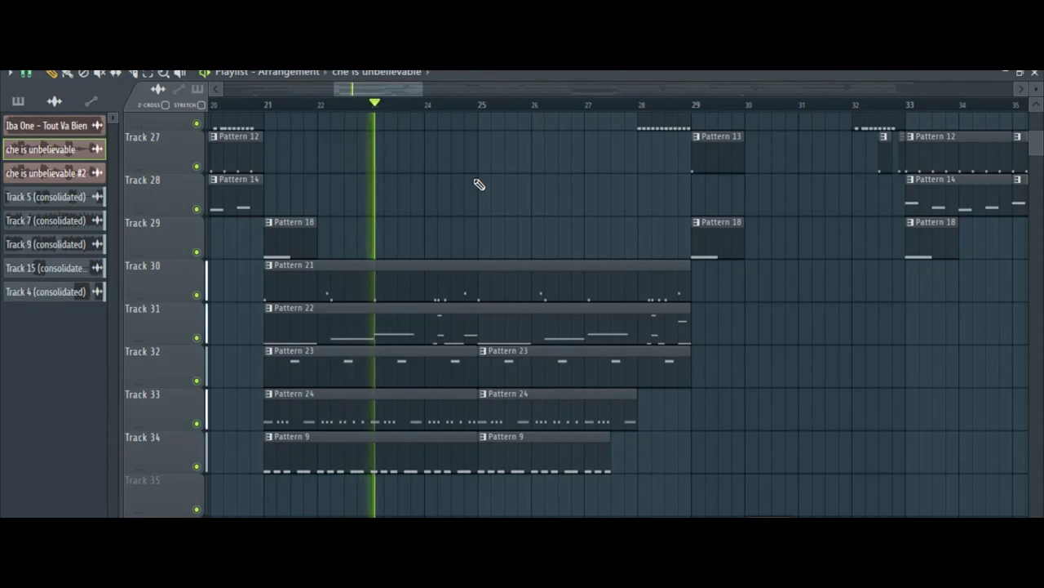
Step: View the 300 Spartans 808 notes of Pattern 22 in the piano roll, then return to the playlist
{"action": "double_click", "coordinate": [396, 341]}
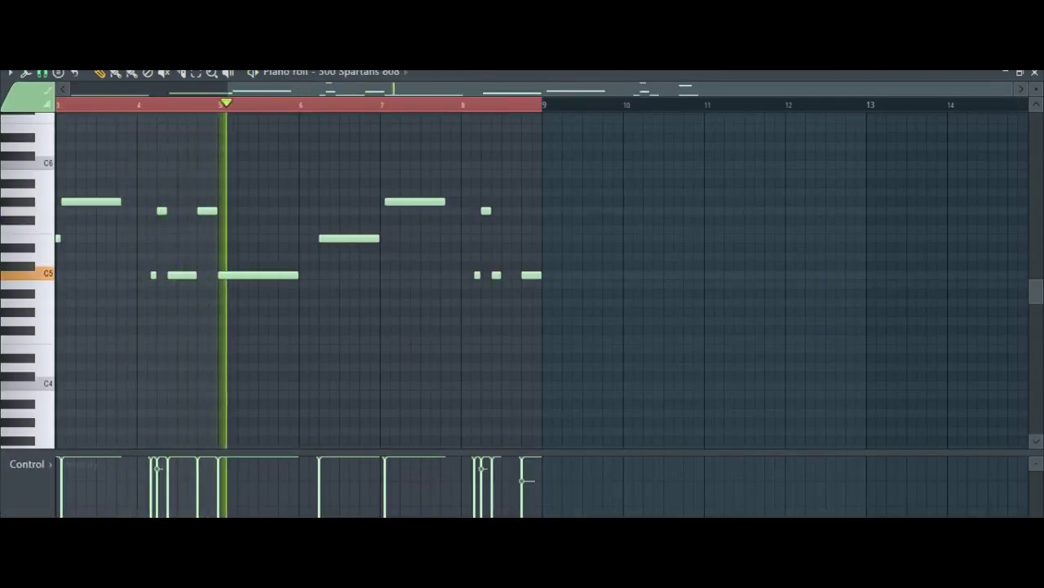
{"action": "key", "text": "F5"}
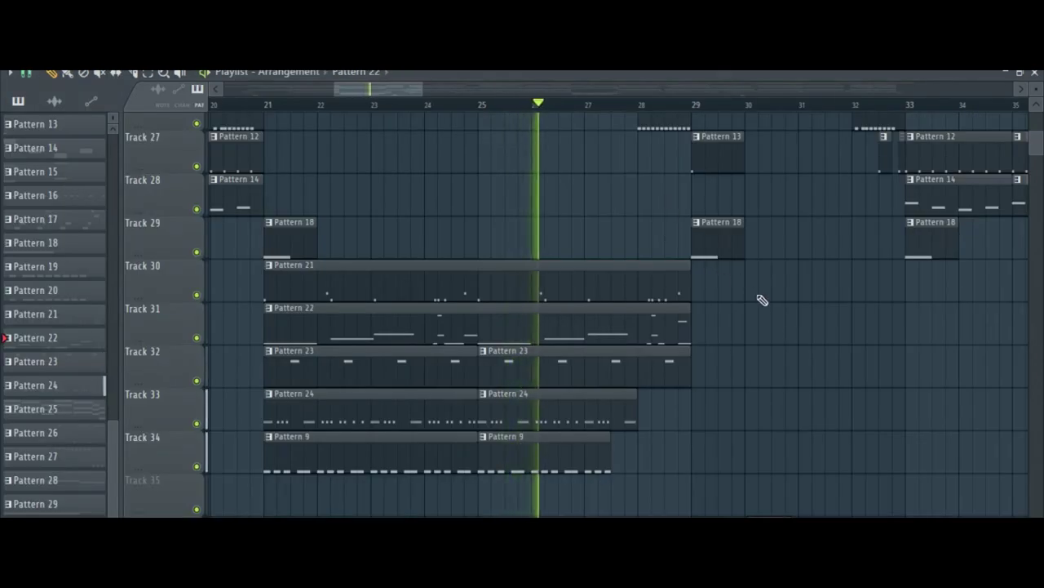